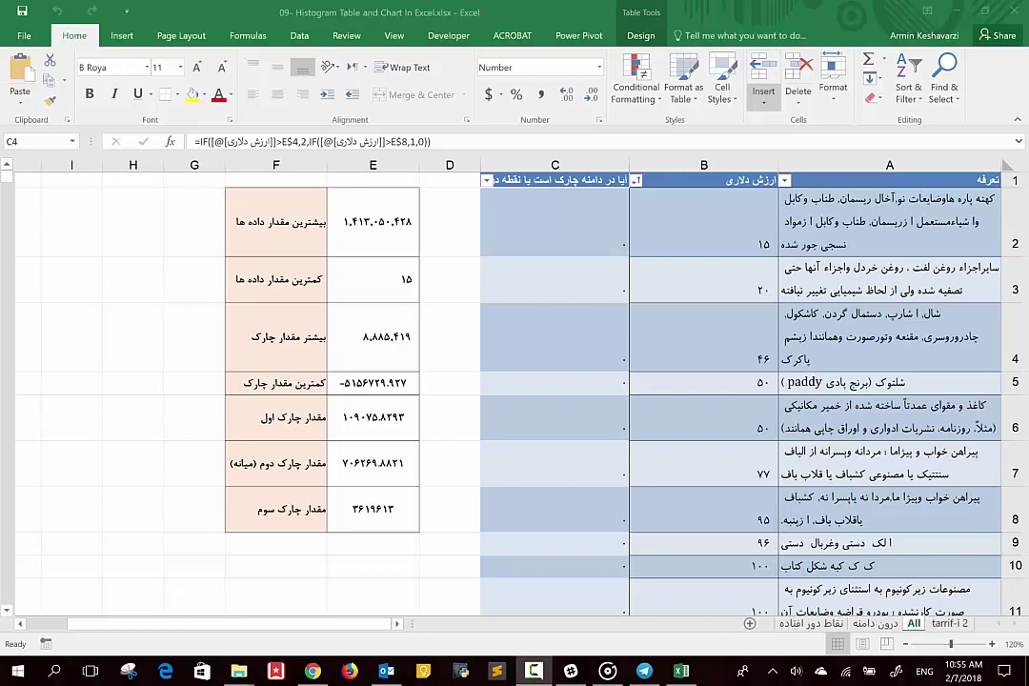
Browse the box-plot and scatter chart sheets, then return to the All sheet's table
{"action": "key", "text": "ctrl+Page_Down"}
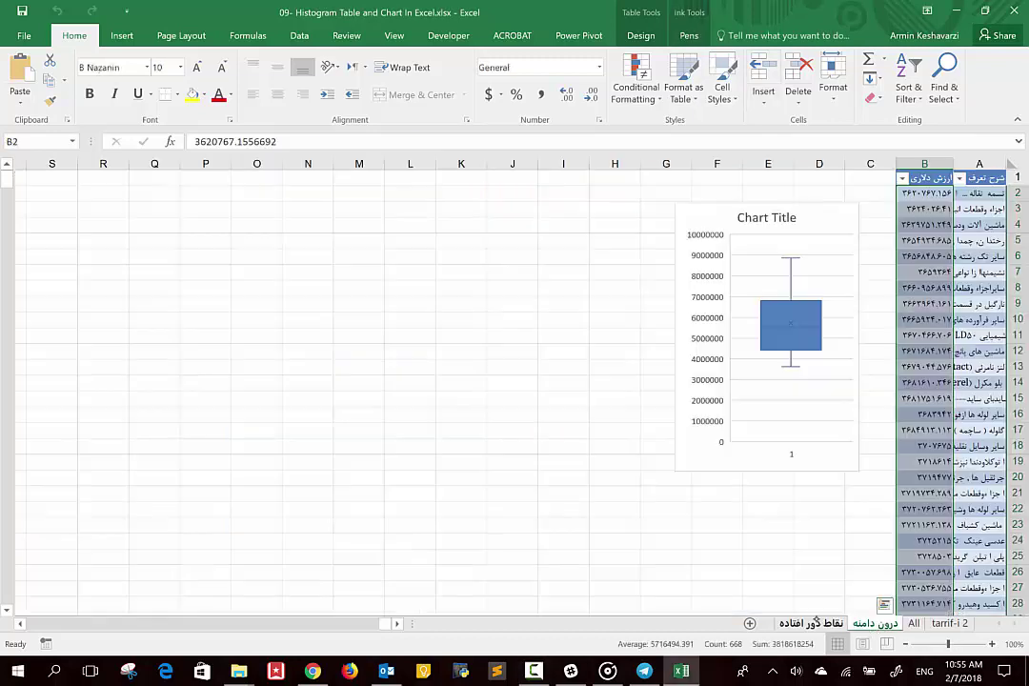
{"action": "key", "text": "ctrl+Page_Down"}
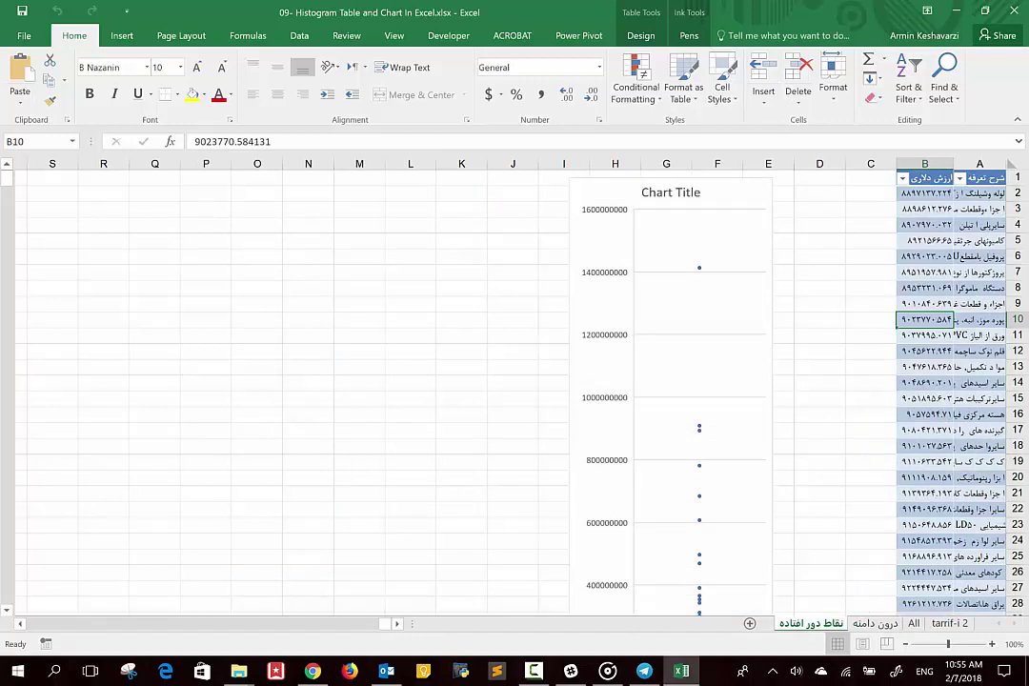
{"action": "key", "text": "ctrl+Page_Up"}
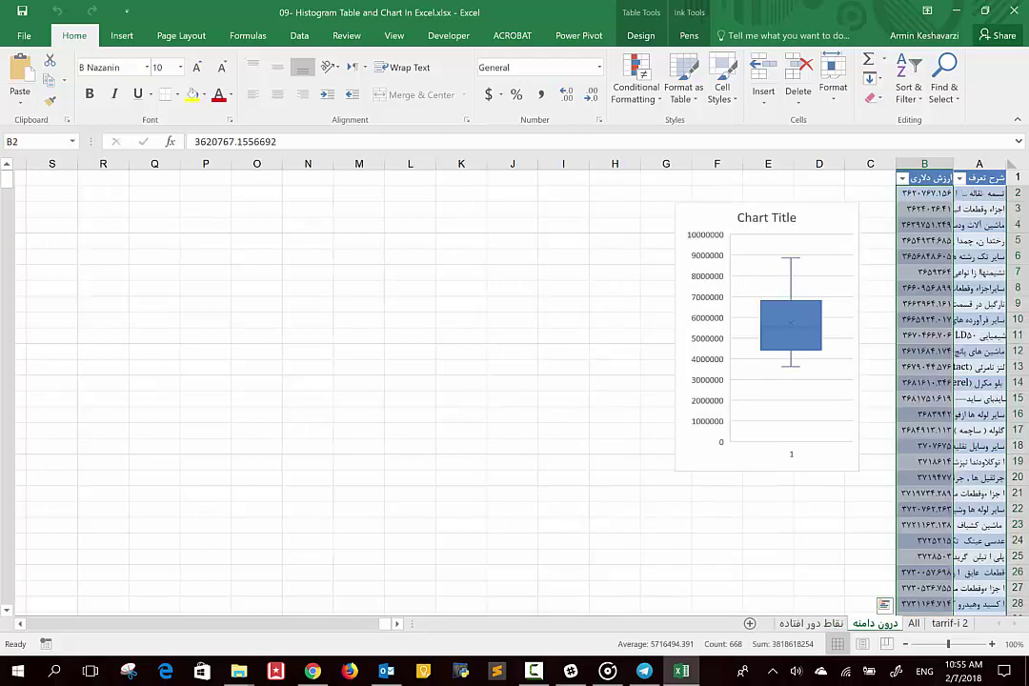
{"action": "key", "text": "ctrl+Page_Up"}
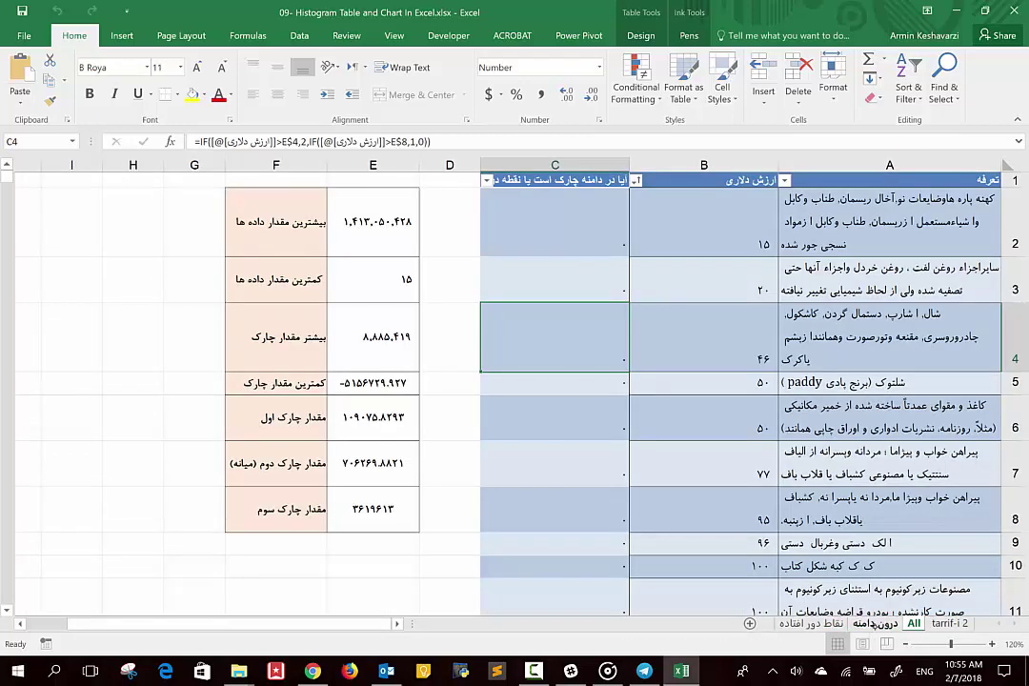
{"action": "left_click", "coordinate": [873, 627]}
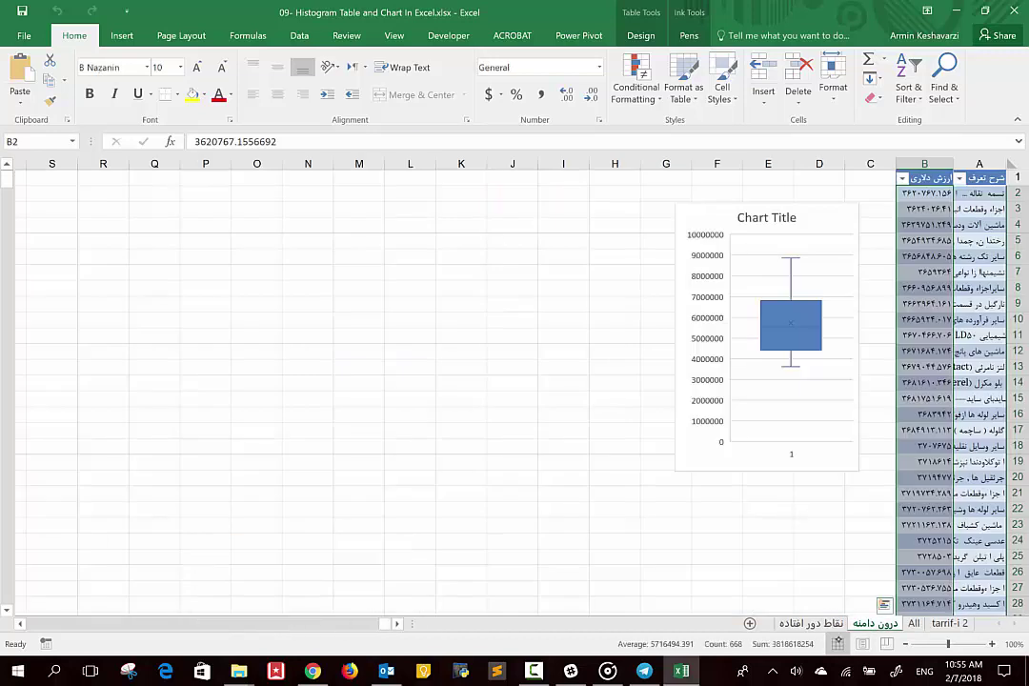
{"action": "key", "text": "ctrl+Page_Down"}
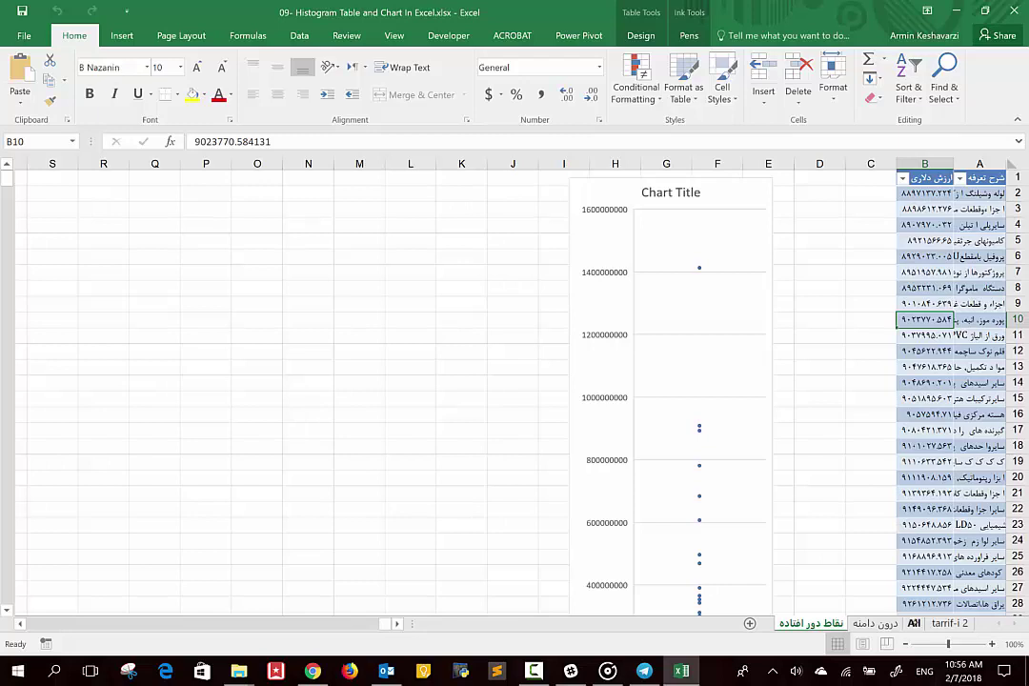
{"action": "left_click", "coordinate": [876, 623]}
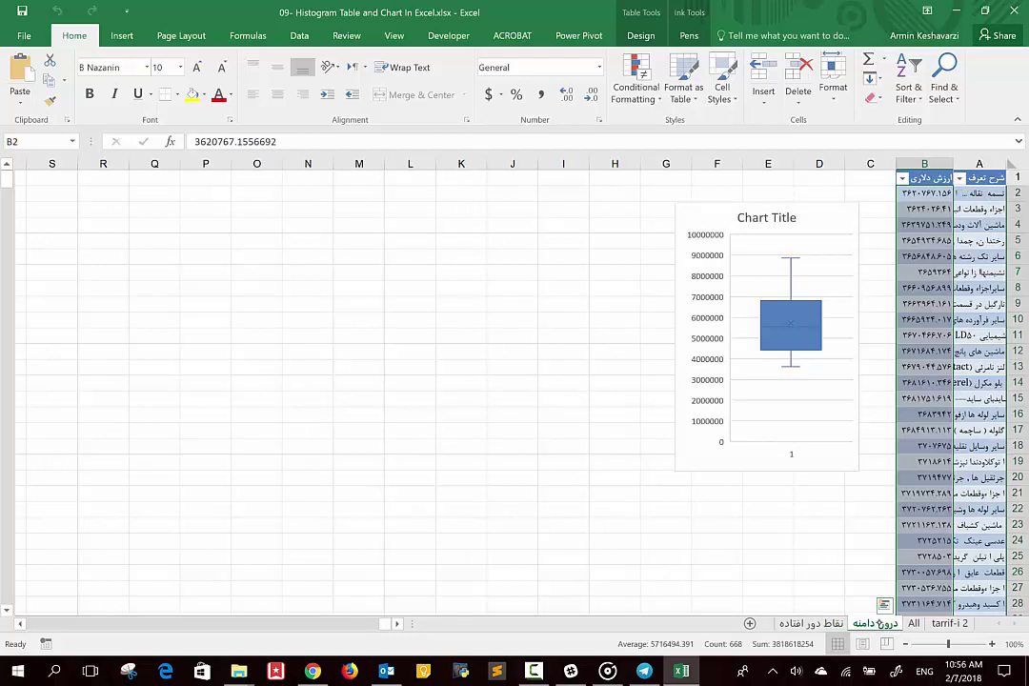
{"action": "left_click", "coordinate": [913, 623]}
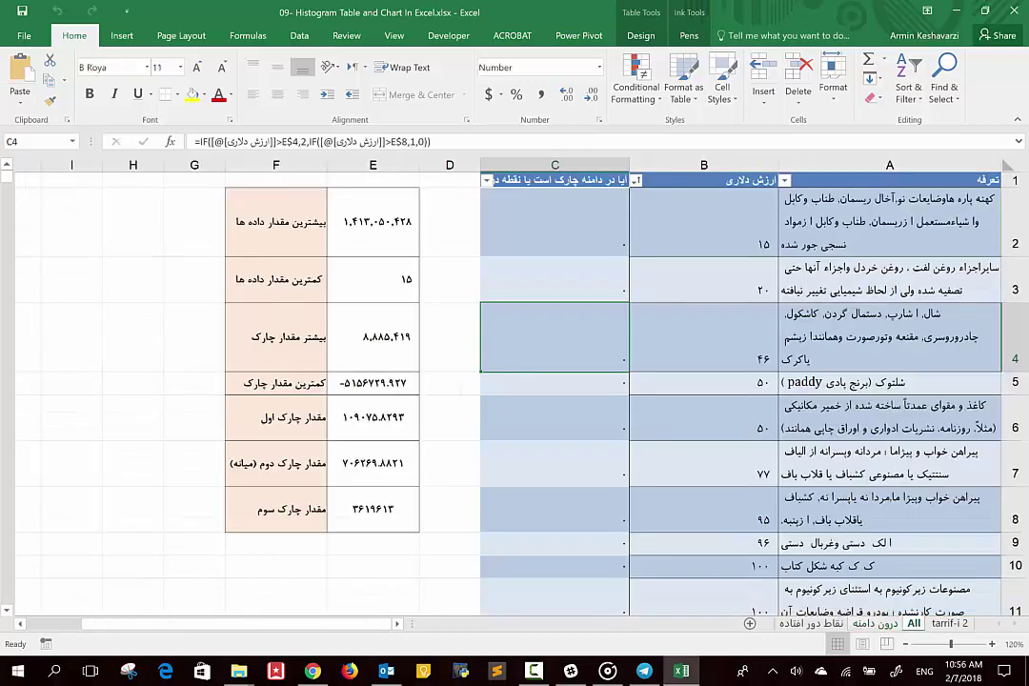
{"action": "scroll", "coordinate": [515, 381], "scroll_direction": "left", "scroll_amount": 5}
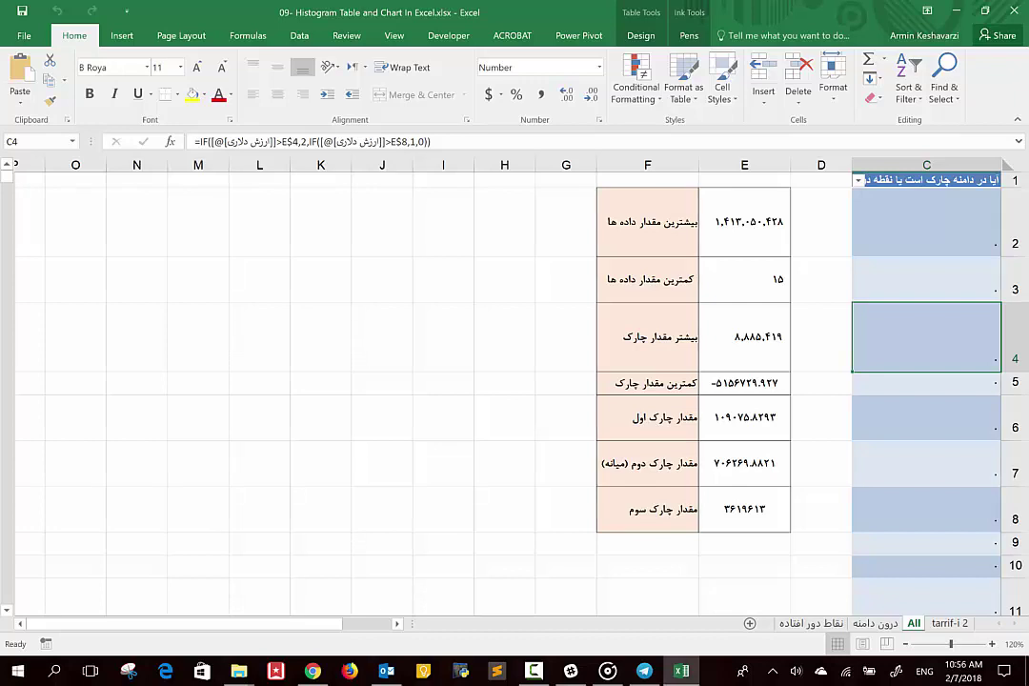
{"action": "scroll", "coordinate": [515, 381], "scroll_direction": "right", "scroll_amount": 5}
{"action": "scroll", "coordinate": [514, 381], "scroll_direction": "left", "scroll_amount": 3}
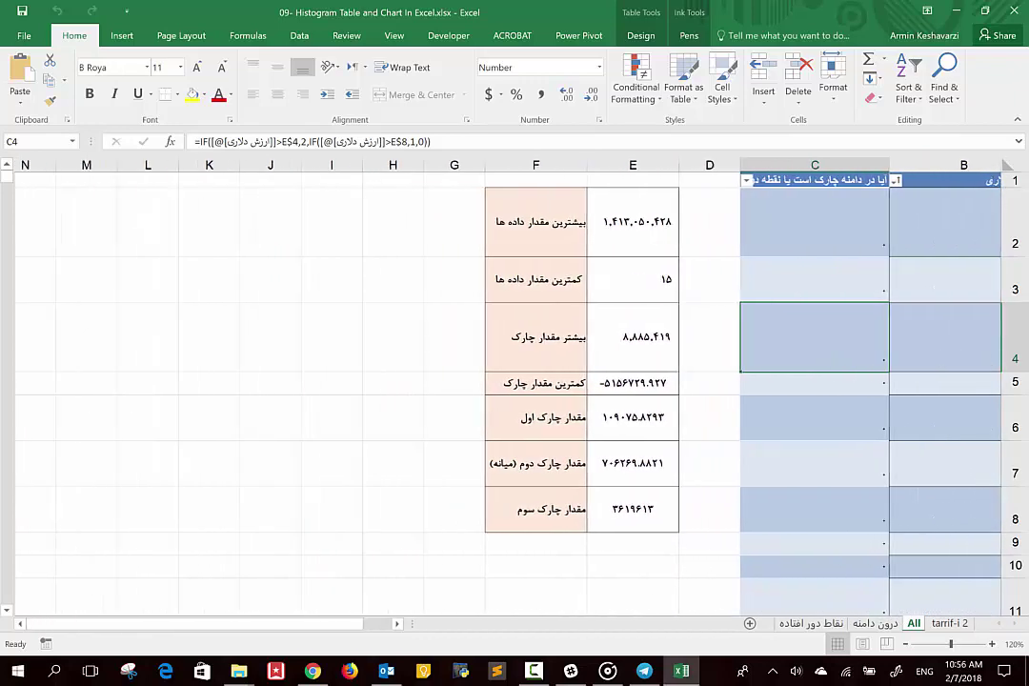
{"action": "scroll", "coordinate": [515, 381], "scroll_direction": "left", "scroll_amount": 3}
{"action": "left_click", "coordinate": [381, 221]}
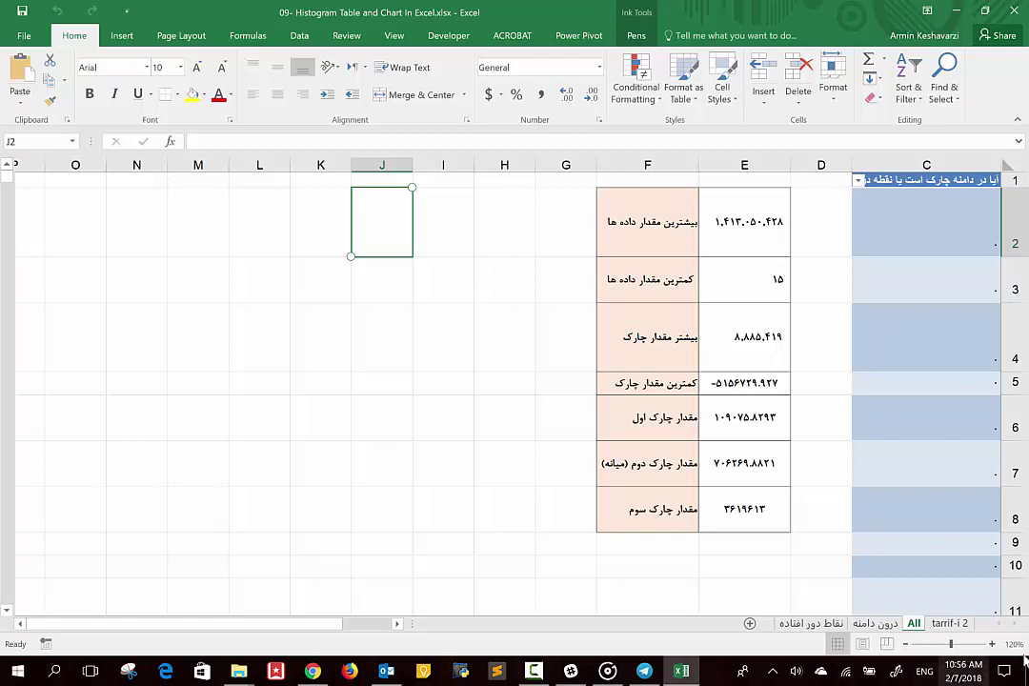
{"action": "scroll", "coordinate": [844, 490], "scroll_direction": "right", "scroll_amount": 3}
{"action": "scroll", "coordinate": [843, 491], "scroll_direction": "left", "scroll_amount": 3}
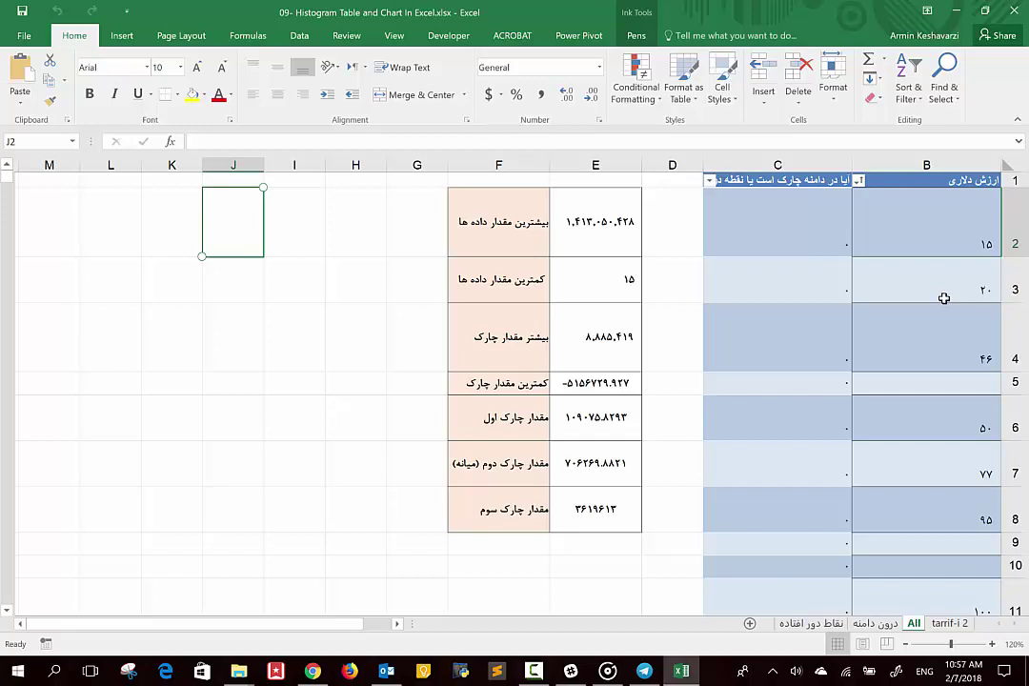
Enter the Persian observation-count label 'تعداد مشاهدات' in H2
{"action": "left_click", "coordinate": [348, 245]}
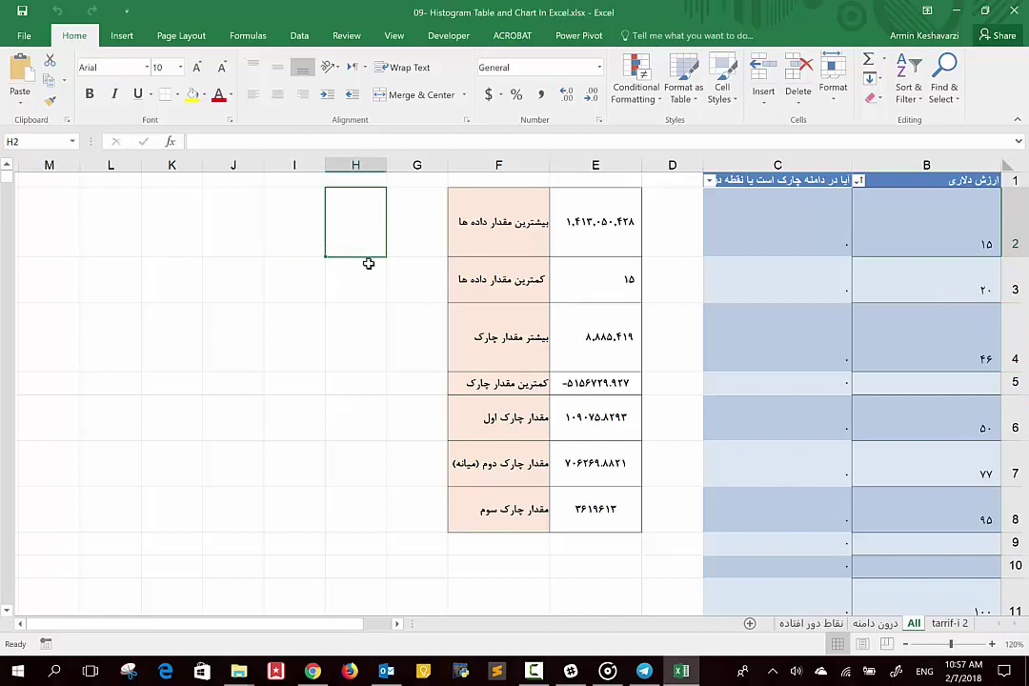
{"action": "type", "text": "a"}
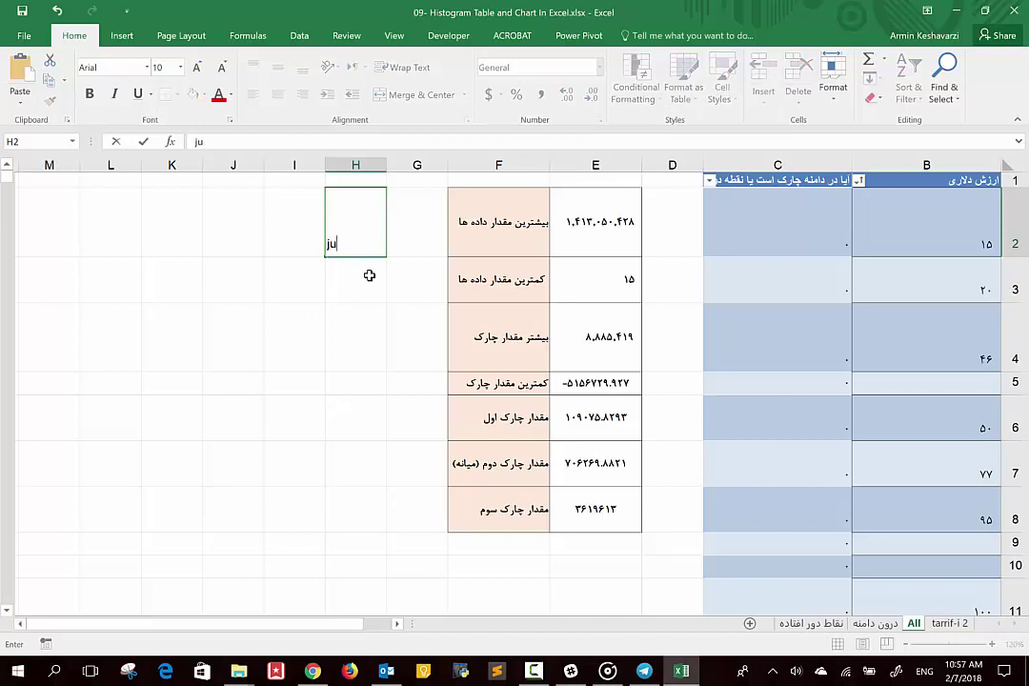
{"action": "key", "text": "BackSpace"}
{"action": "key", "text": "alt+shift"}
{"action": "type", "text": "عداد م"}
{"action": "type", "text": "شاهدا"}
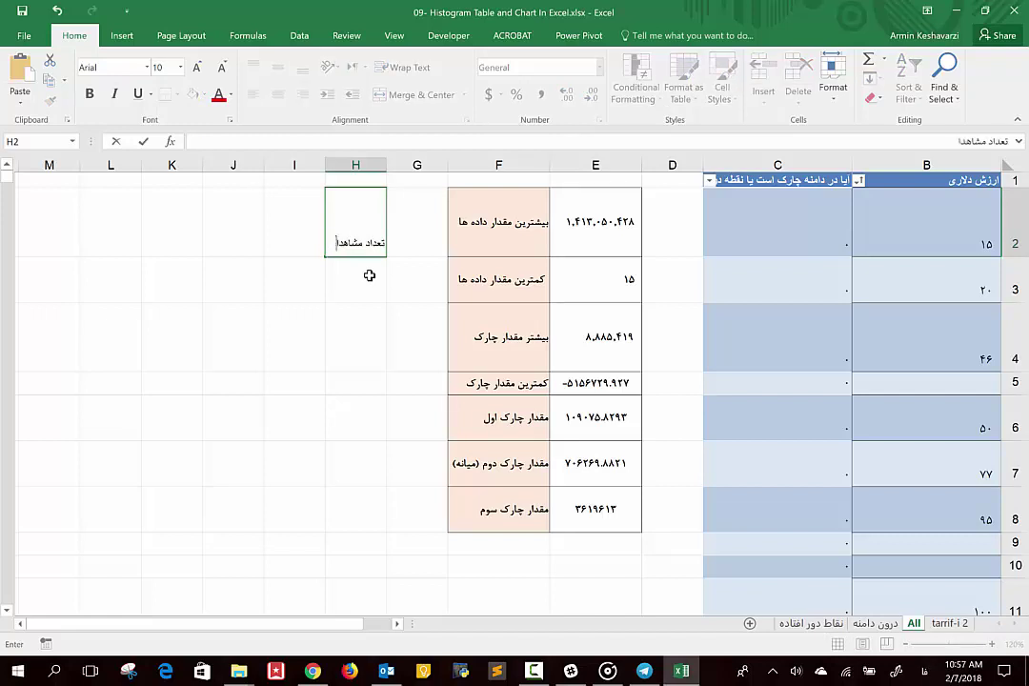
{"action": "type", "text": "ت"}
{"action": "key", "text": "Return"}
Copy the largest and smallest value labels from F2:F3 into H3:H4
{"action": "left_click_drag", "start_coordinate": [510, 237], "coordinate": [505, 282]}
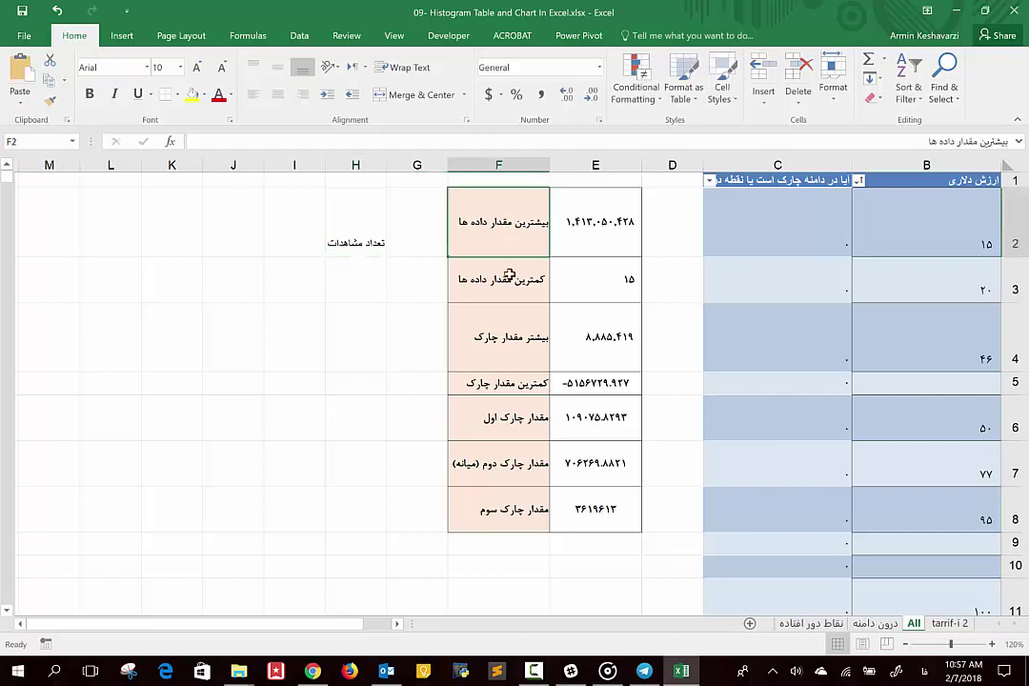
{"action": "key", "text": "ctrl+c"}
{"action": "left_click", "coordinate": [343, 286]}
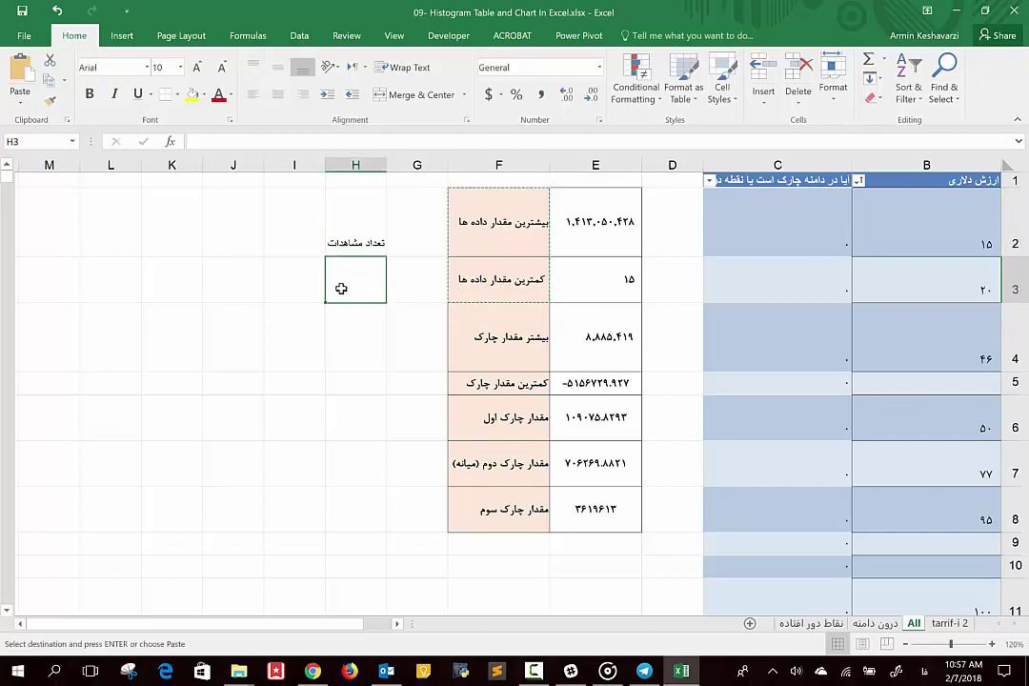
{"action": "key", "text": "ctrl+v"}
Add labels 'دامنه', 'تعداد بازه (bin)' and 'اندازه بازه (bin)' in H5:H7
{"action": "left_click", "coordinate": [351, 388]}
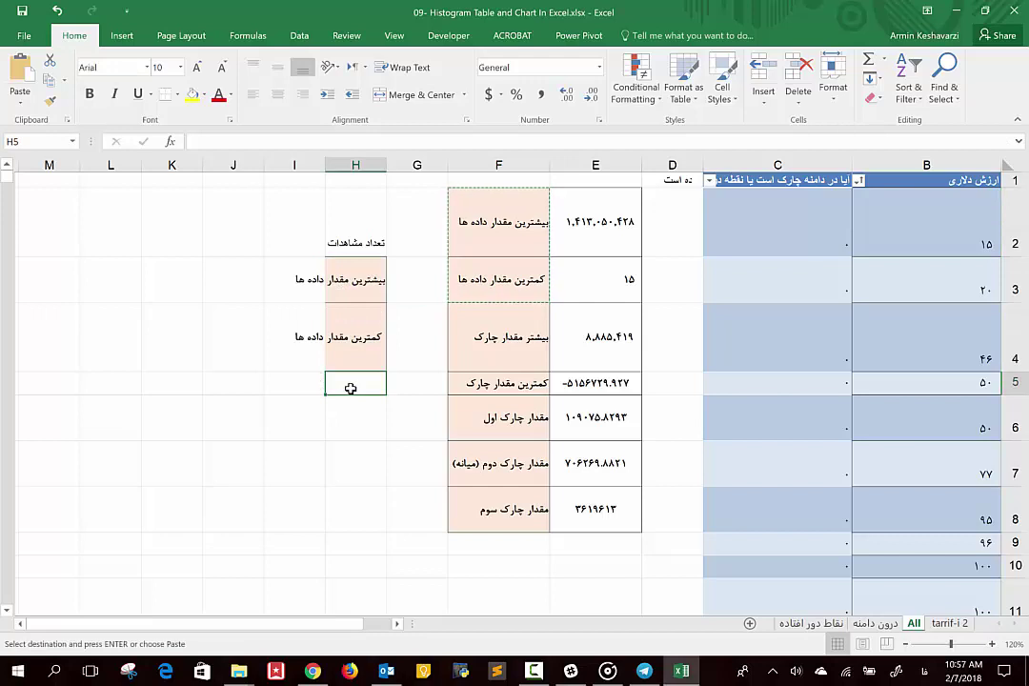
{"action": "type", "text": "دامنه"}
{"action": "key", "text": "Return"}
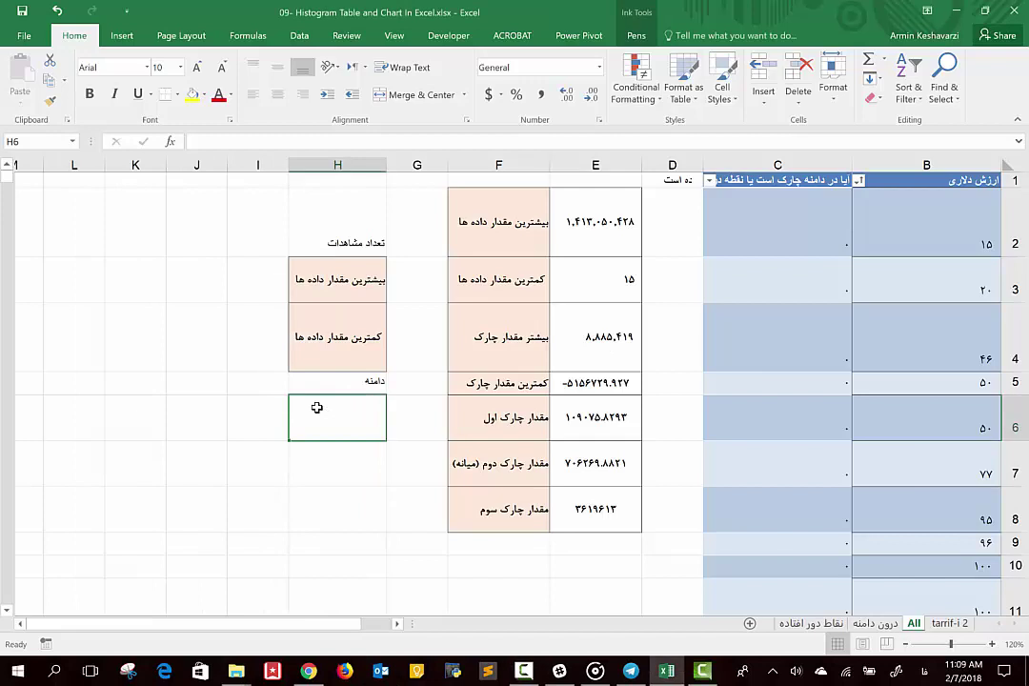
{"action": "type", "text": "تعداد بازه"}
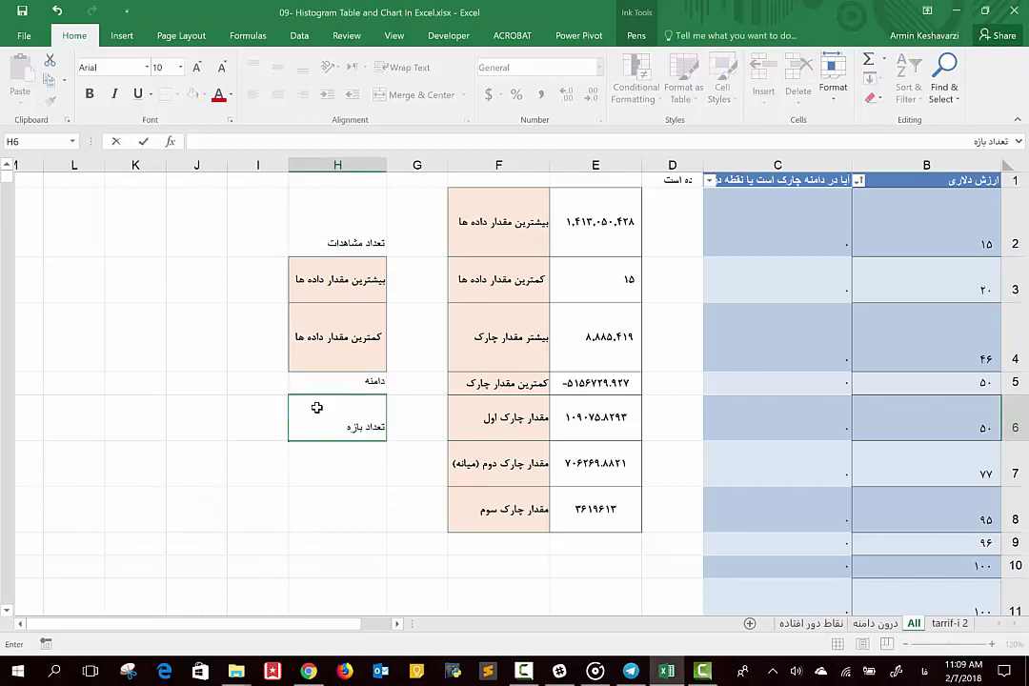
{"action": "type", "text": " ("}
{"action": "key", "text": "alt+shift"}
{"action": "type", "text": "bi"}
{"action": "type", "text": "n)"}
{"action": "key", "text": "Return"}
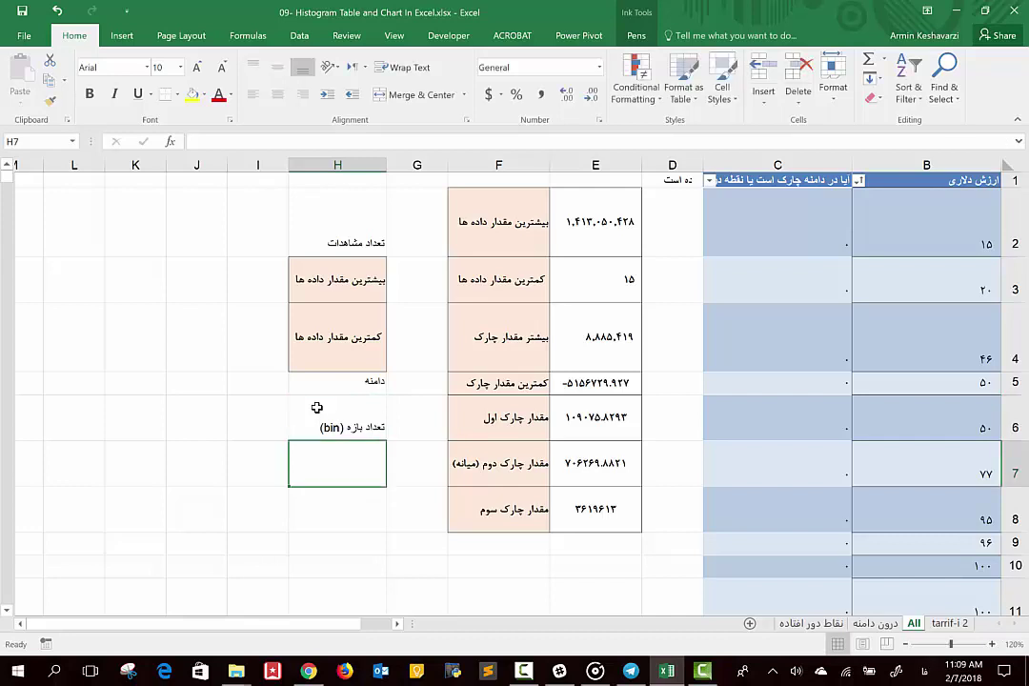
{"action": "type", "text": "اندا"}
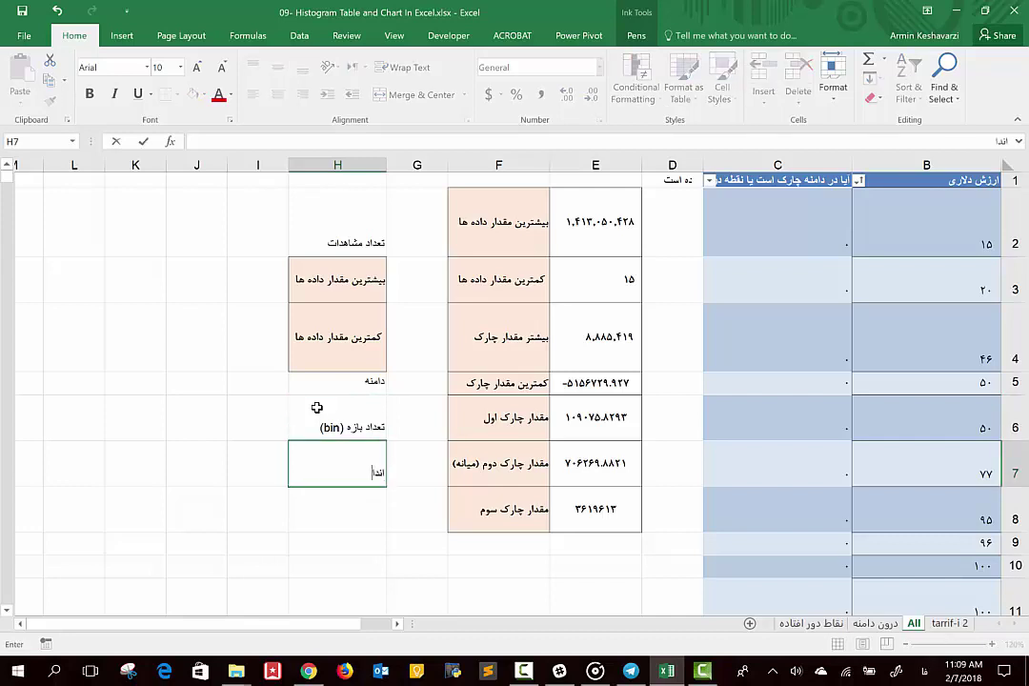
{"action": "type", "text": "زه بازه ("}
{"action": "type", "text": "bin)"}
{"action": "key", "text": "Return"}
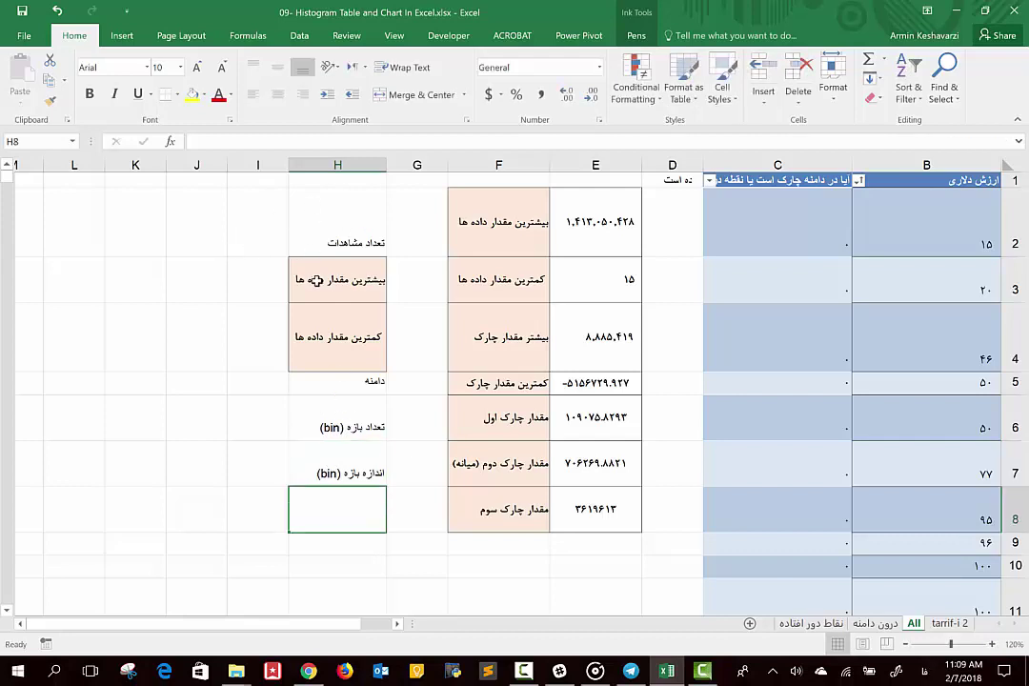
Format-paint H3's style onto the labels in H2:H7
{"action": "left_click", "coordinate": [337, 272]}
{"action": "left_click", "coordinate": [50, 99]}
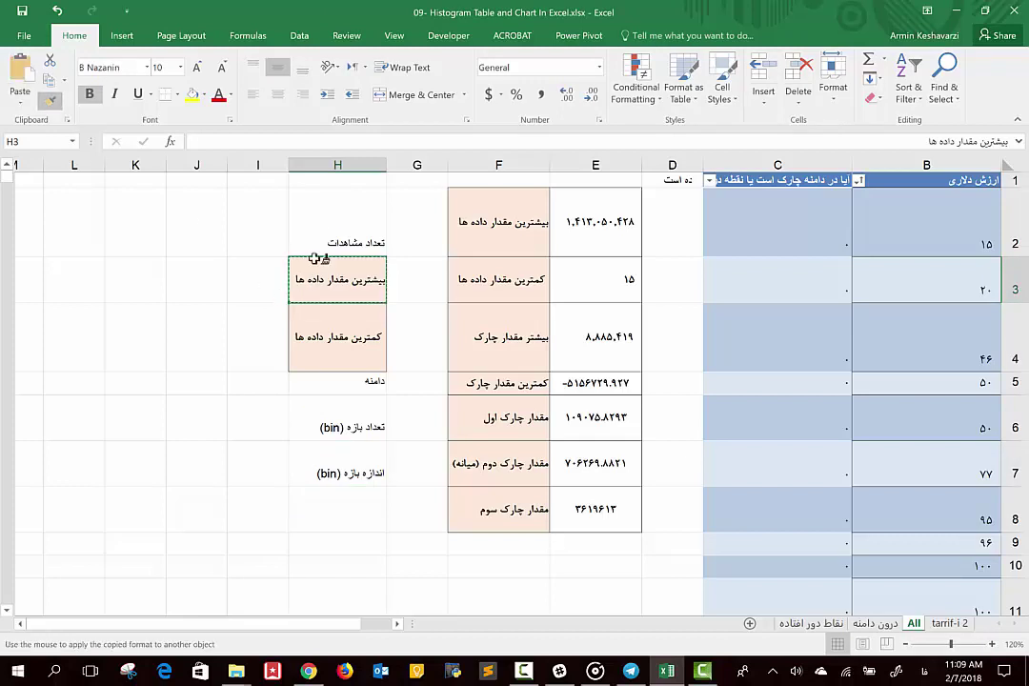
{"action": "left_click_drag", "start_coordinate": [324, 224], "coordinate": [321, 450]}
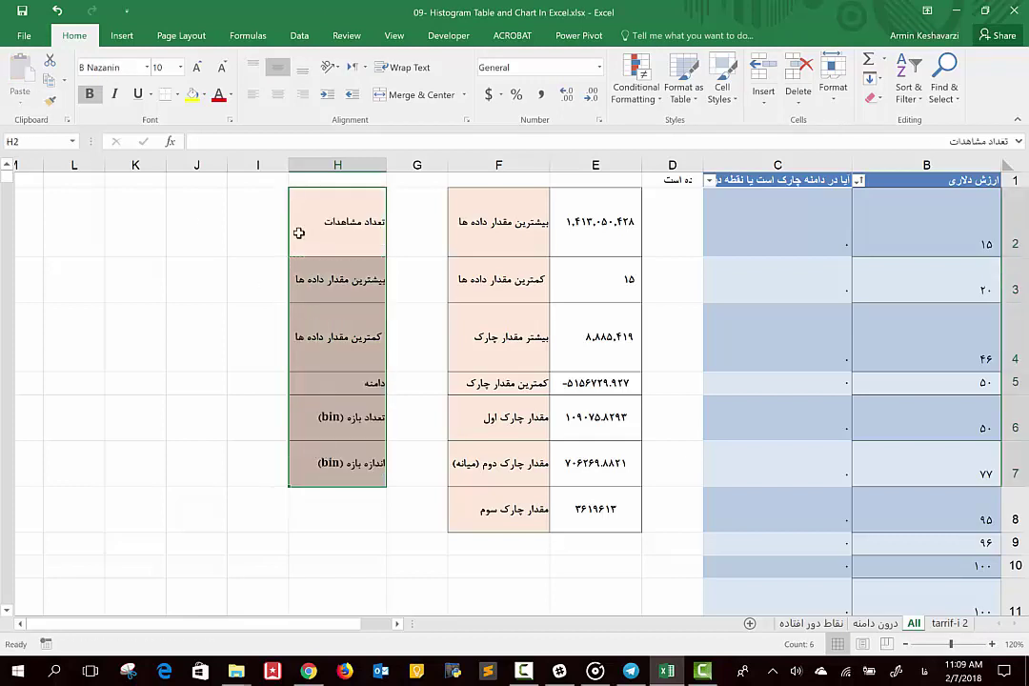
{"action": "left_click", "coordinate": [255, 265]}
Count the ارزش دلاری column with =COUNT in I2, giving 5670 observations
{"action": "left_click", "coordinate": [258, 241]}
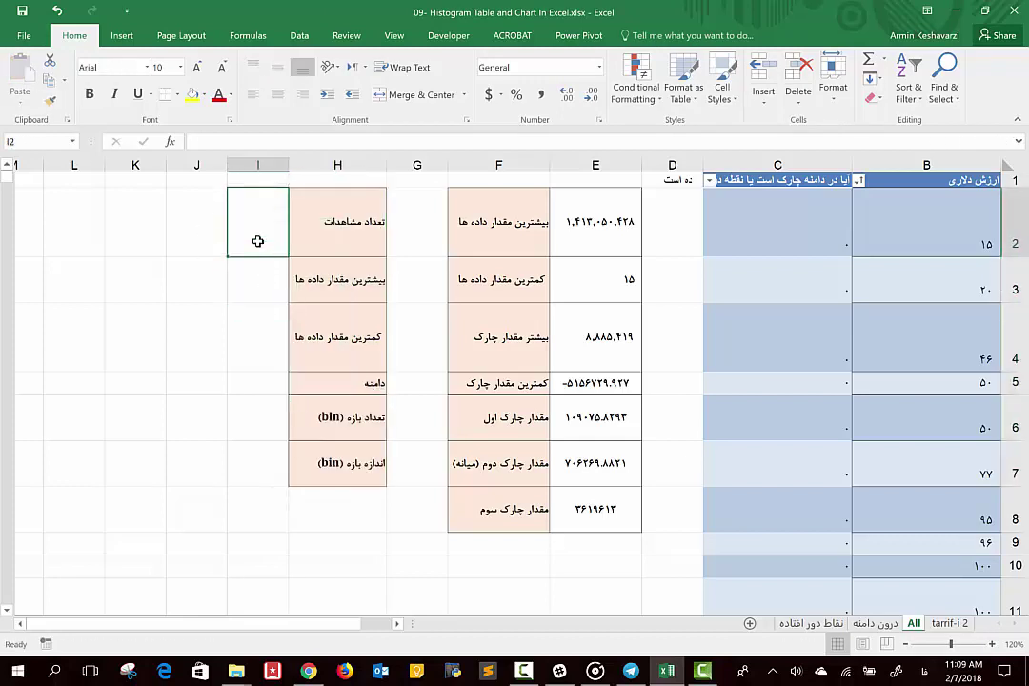
{"action": "type", "text": "="}
{"action": "key", "text": "alt+shift"}
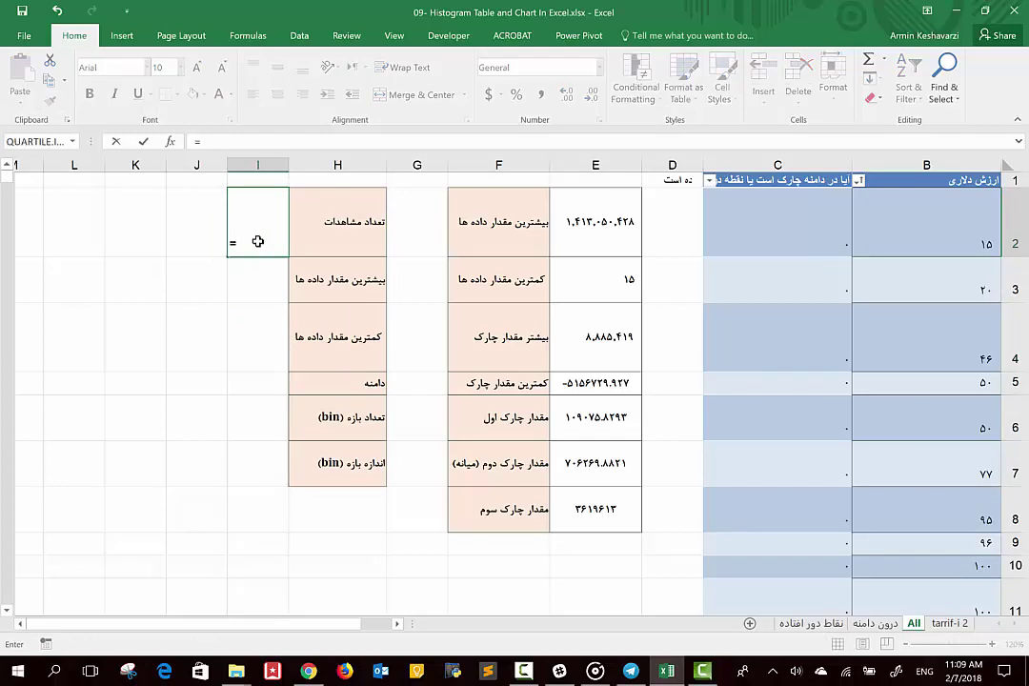
{"action": "type", "text": "count("}
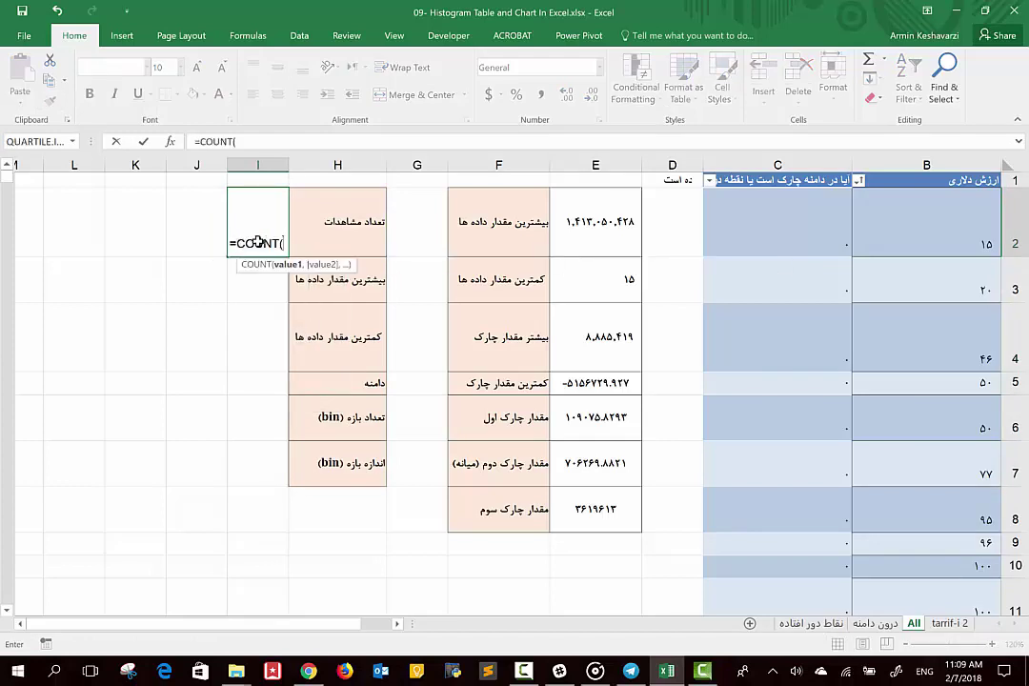
{"action": "left_click", "coordinate": [928, 167]}
{"action": "type", "text": ")"}
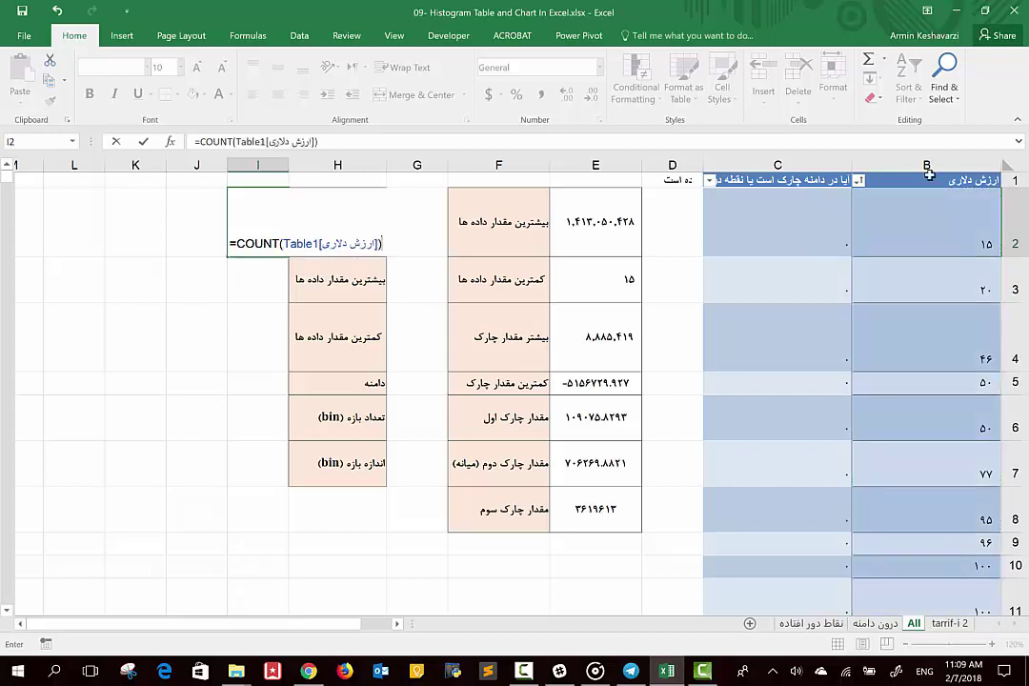
{"action": "key", "text": "Return"}
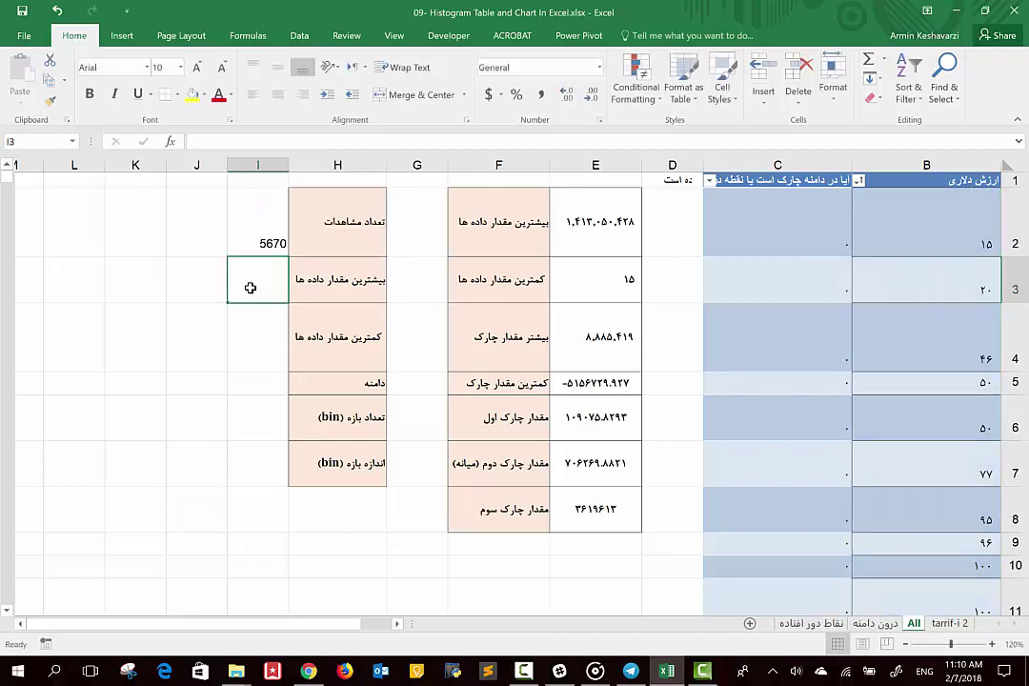
Enter =MAX and =MIN of the dollar-value column in I3 and I4
{"action": "type", "text": "="}
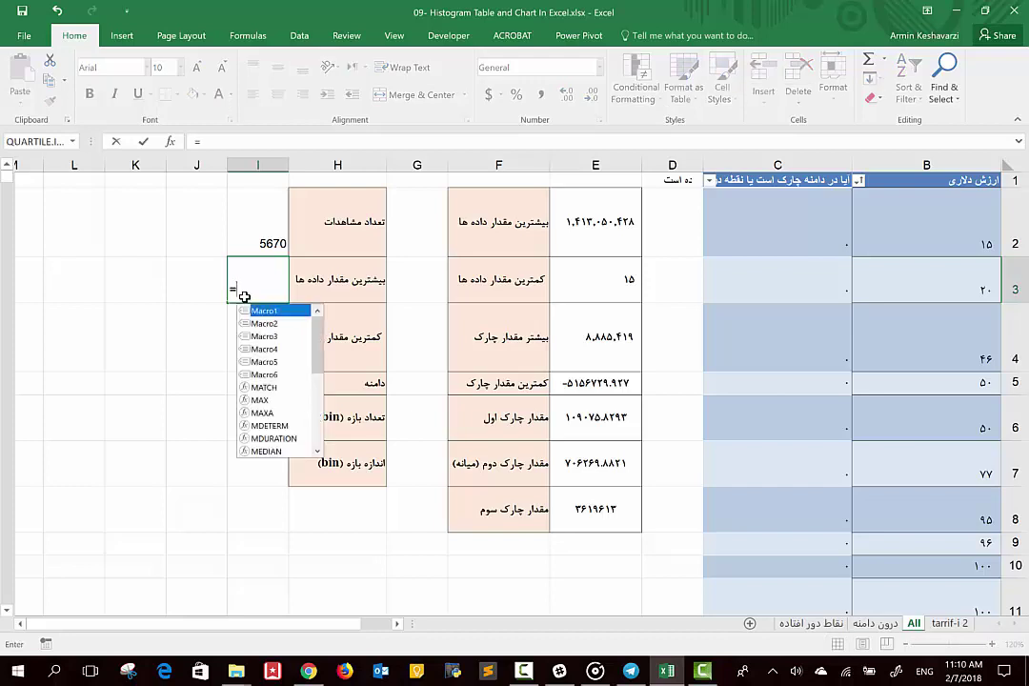
{"action": "type", "text": "mac"}
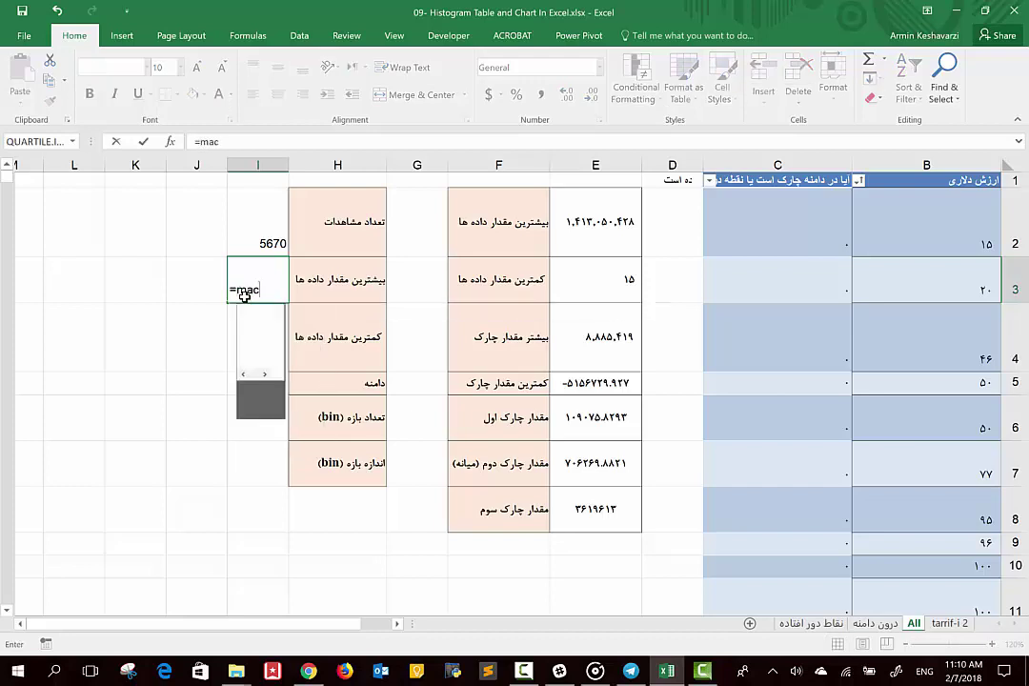
{"action": "key", "text": "BackSpace"}
{"action": "type", "text": "x("}
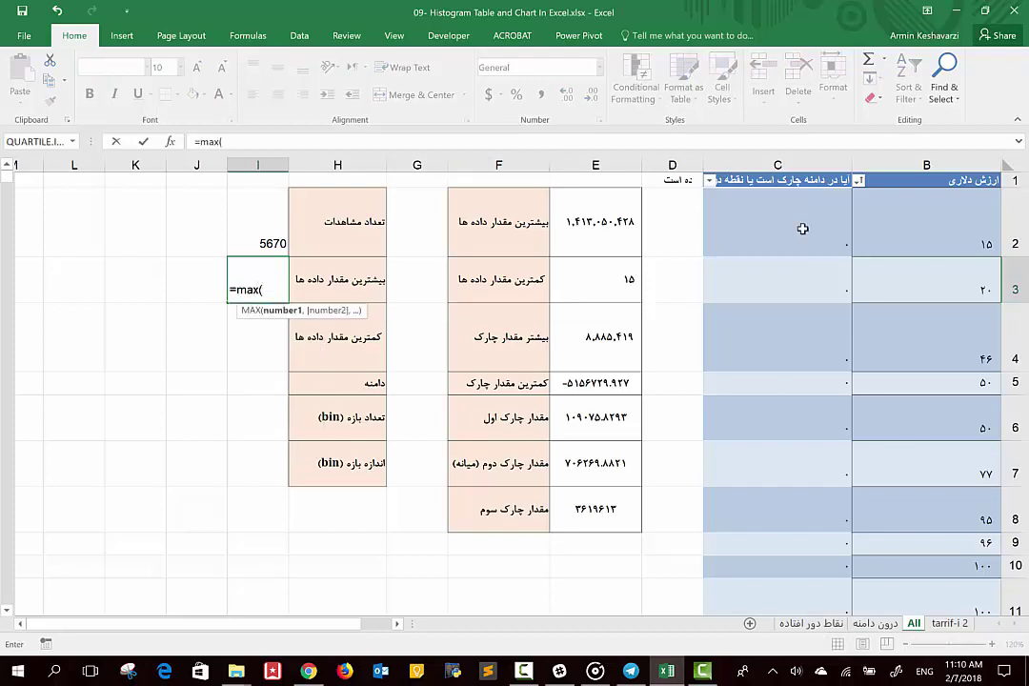
{"action": "left_click", "coordinate": [942, 173]}
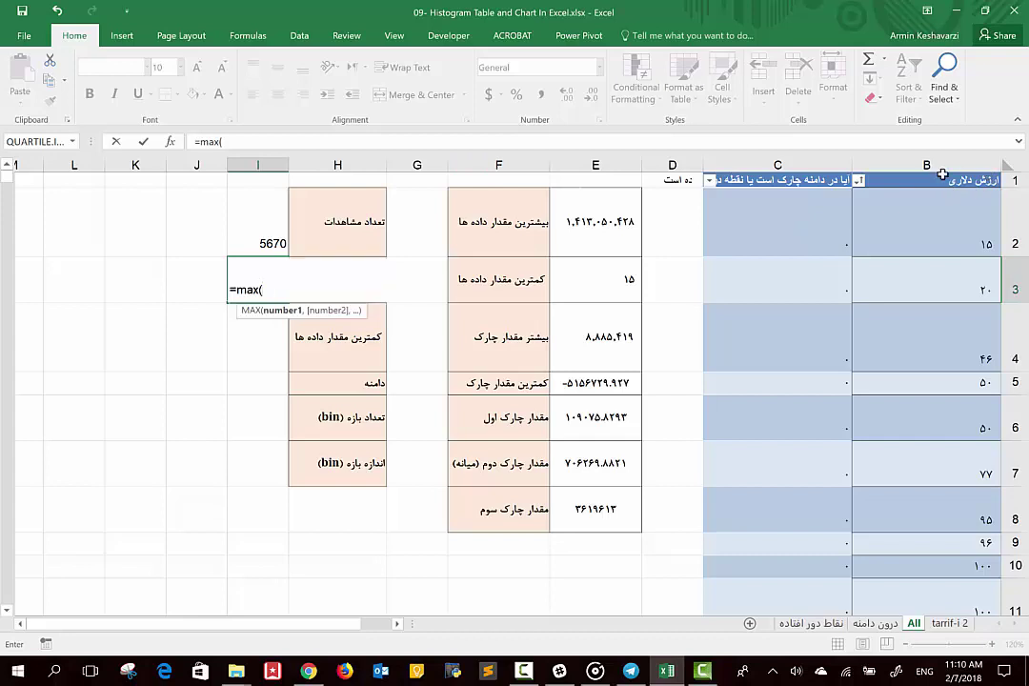
{"action": "key", "text": "Return"}
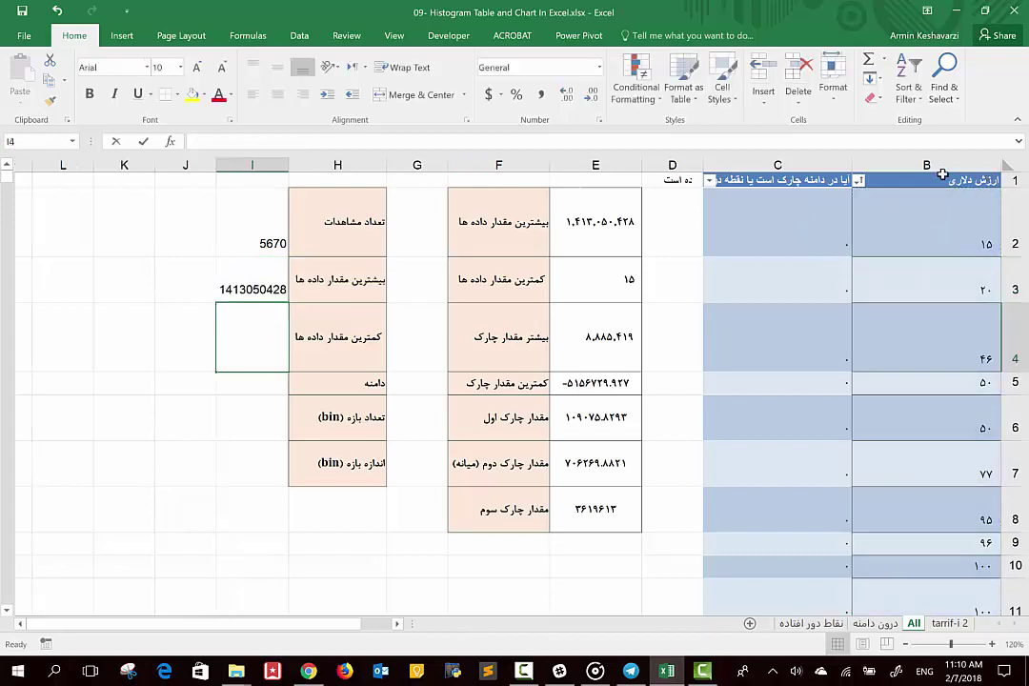
{"action": "type", "text": "=min("}
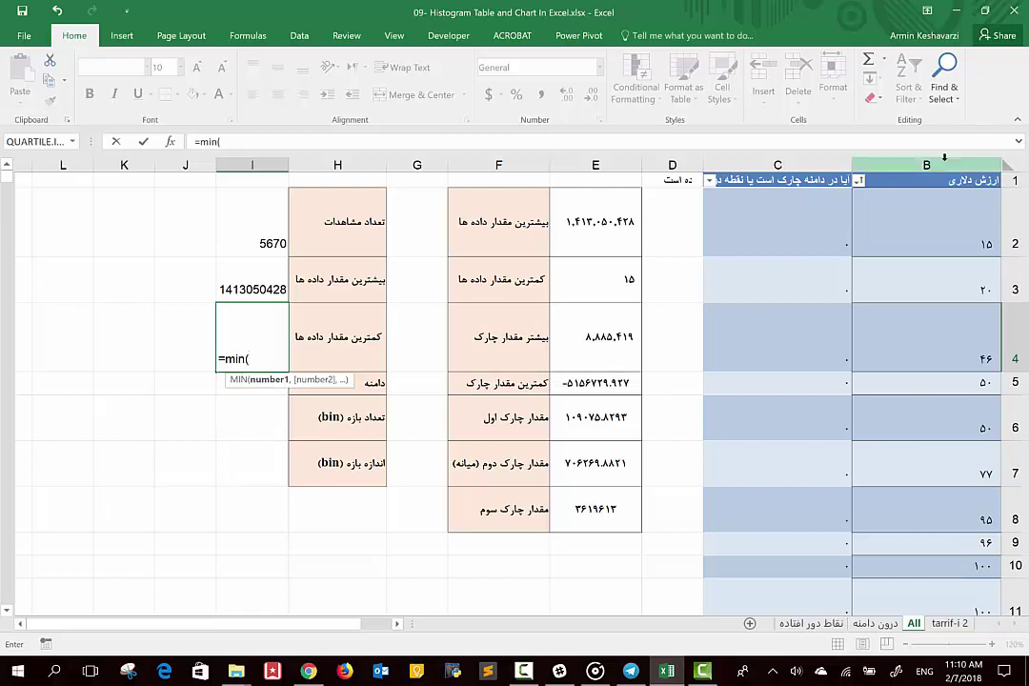
{"action": "left_click", "coordinate": [930, 172]}
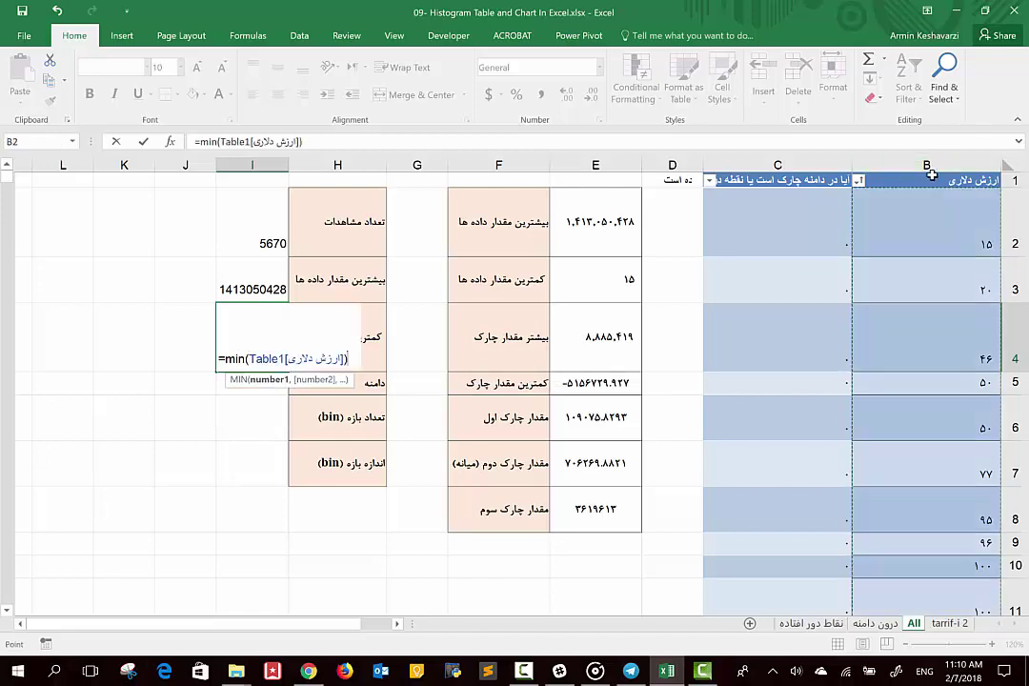
{"action": "key", "text": "Return"}
Compute the range in I5 as =I3-I4, then begin a =SQRT( formula in I6
{"action": "type", "text": "="}
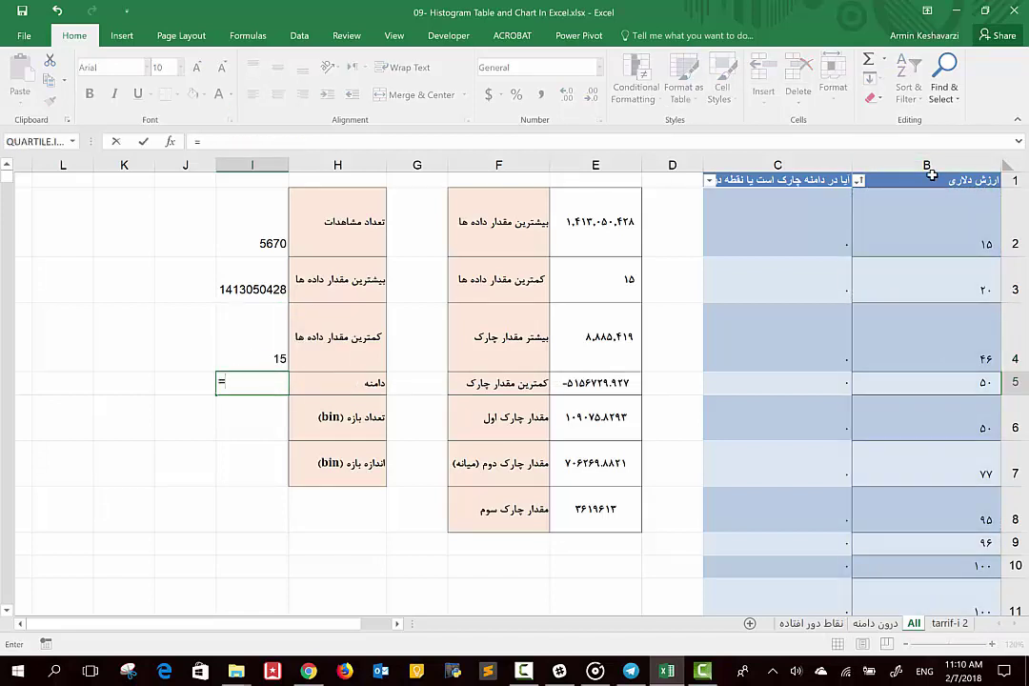
{"action": "left_click", "coordinate": [261, 296]}
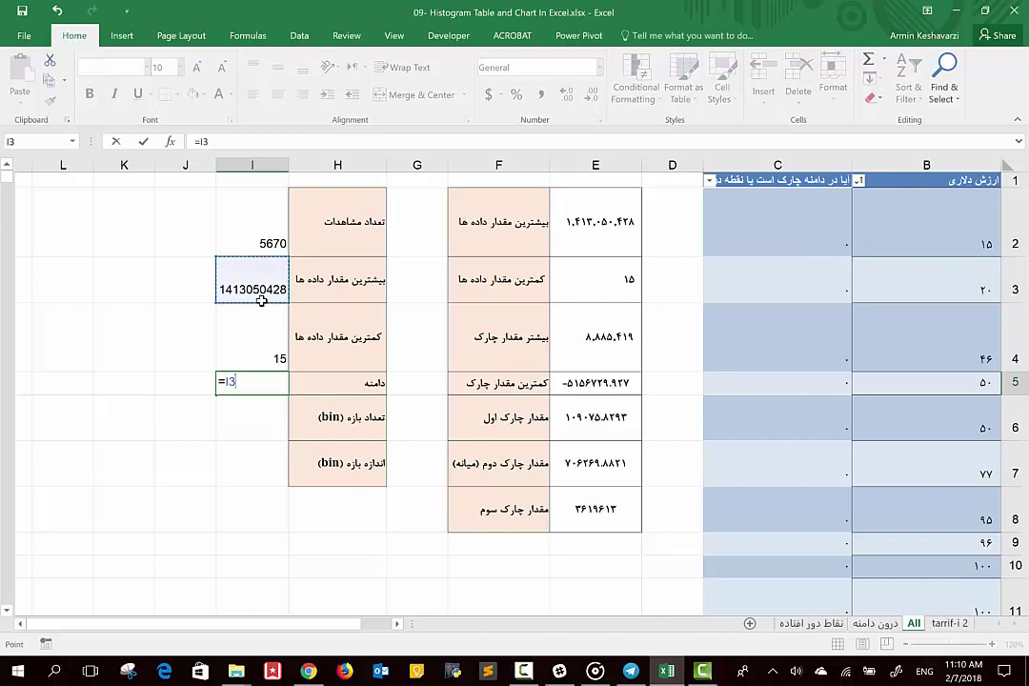
{"action": "type", "text": "-"}
{"action": "left_click", "coordinate": [271, 331]}
{"action": "key", "text": "Return"}
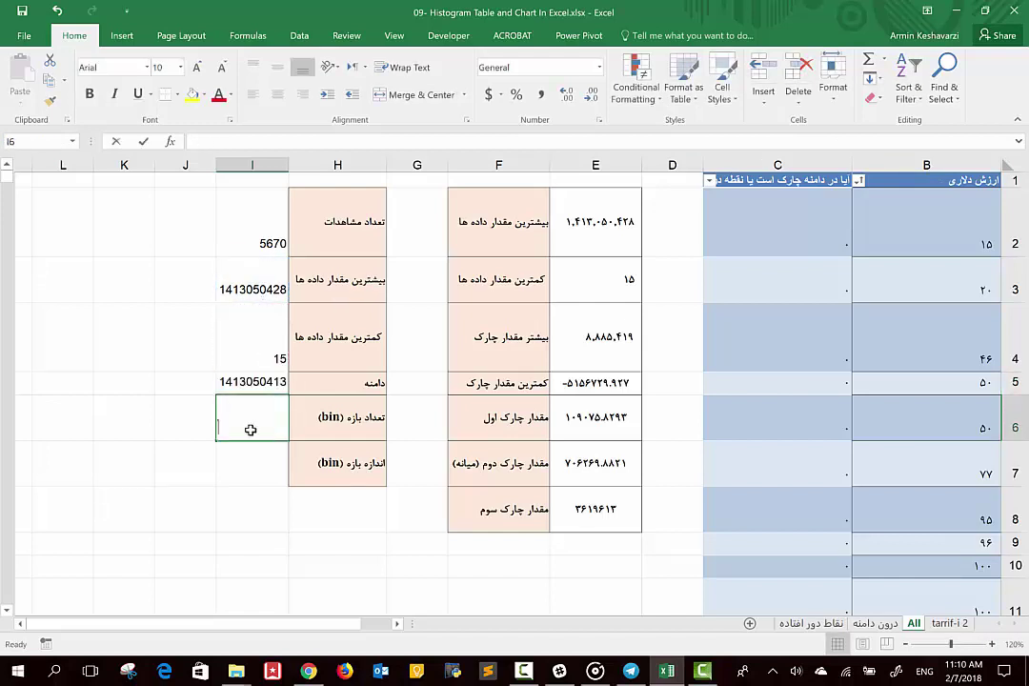
{"action": "type", "text": "="}
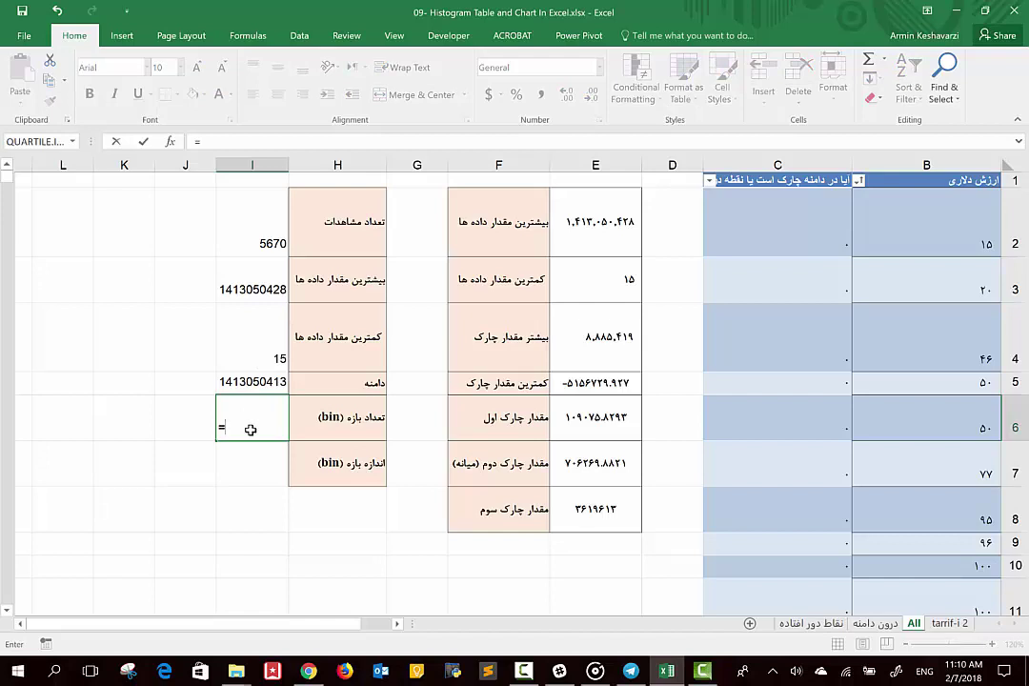
{"action": "type", "text": "sqrt("}
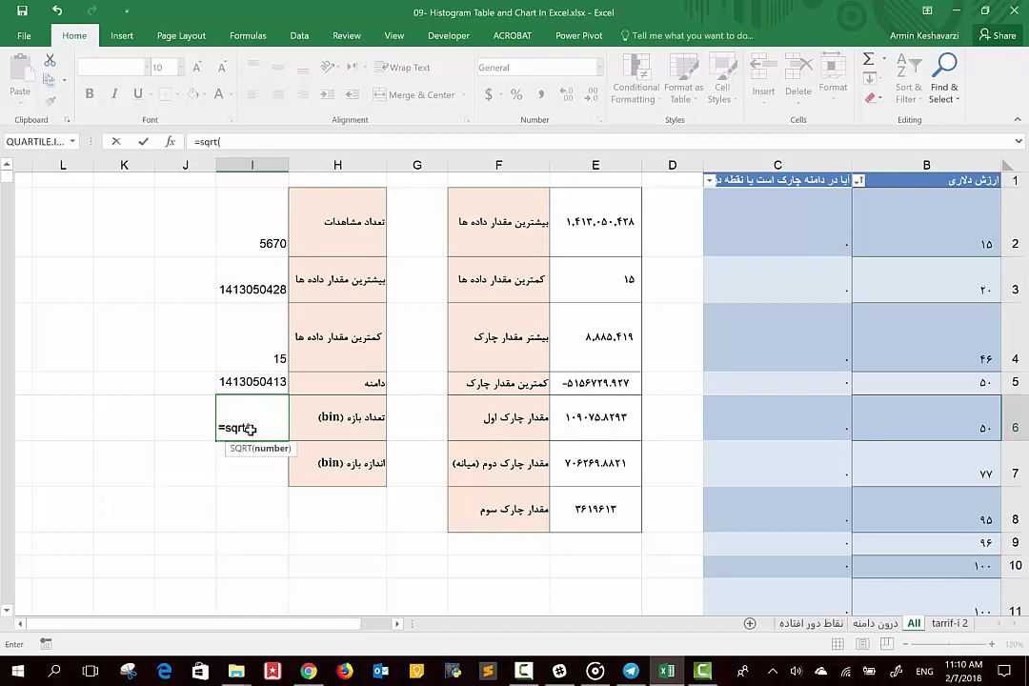
Complete =SQRT(I2) in I6, giving a bin count of 75.2994024
{"action": "left_click", "coordinate": [242, 237]}
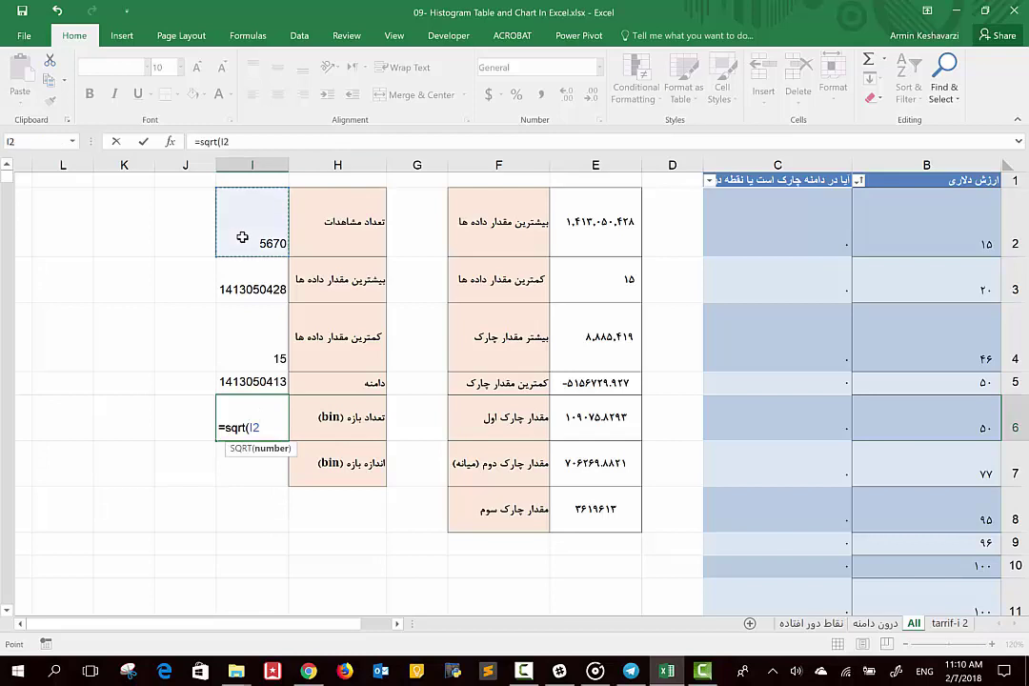
{"action": "type", "text": ")"}
{"action": "key", "text": "Return"}
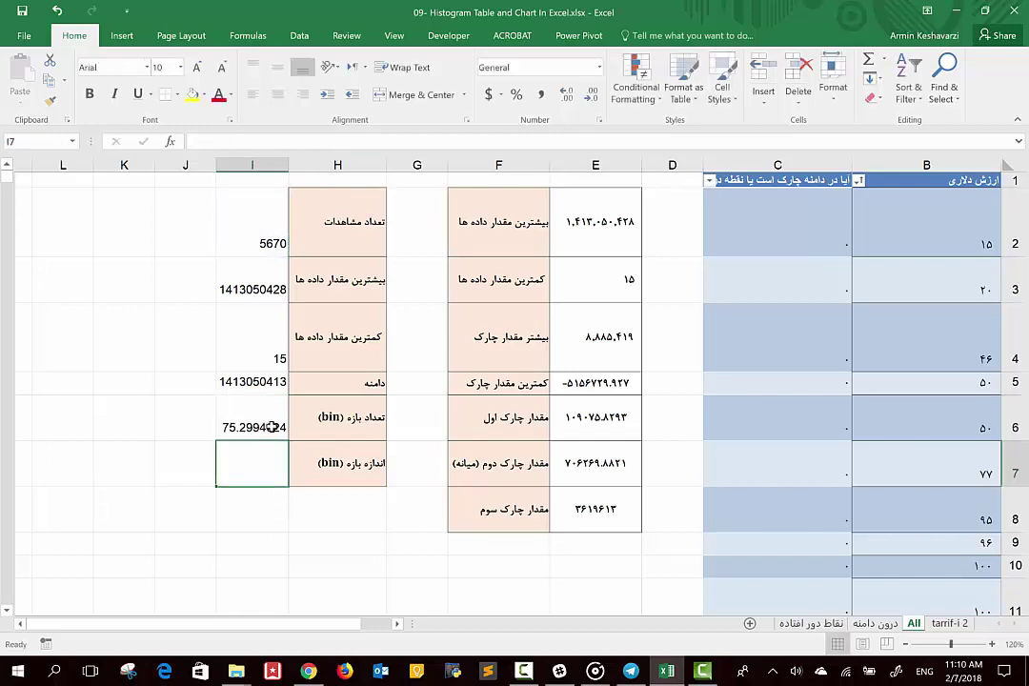
{"action": "left_click", "coordinate": [261, 431]}
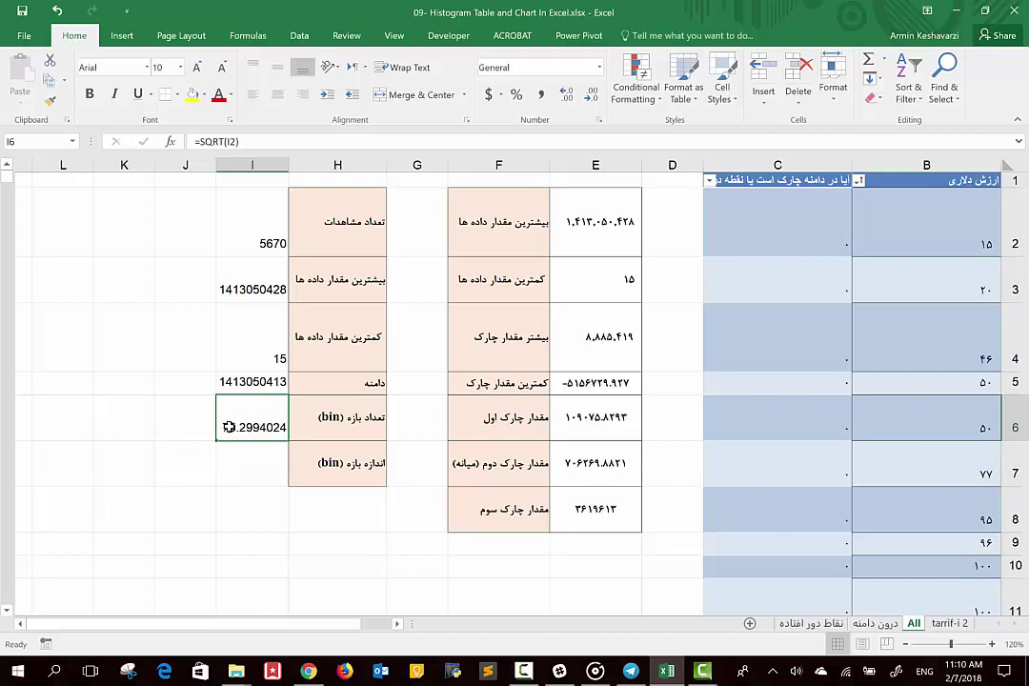
Enter =ROUNDUP(I6,0) in J7 to round the bin count up to 76
{"action": "left_click", "coordinate": [185, 462]}
{"action": "type", "text": "="}
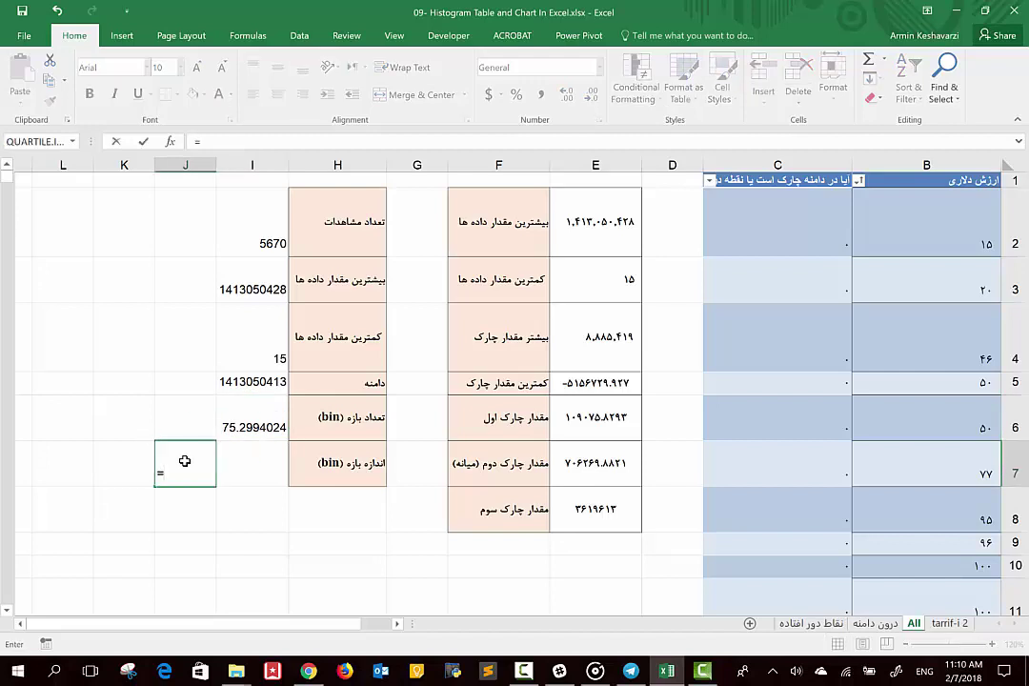
{"action": "type", "text": "round"}
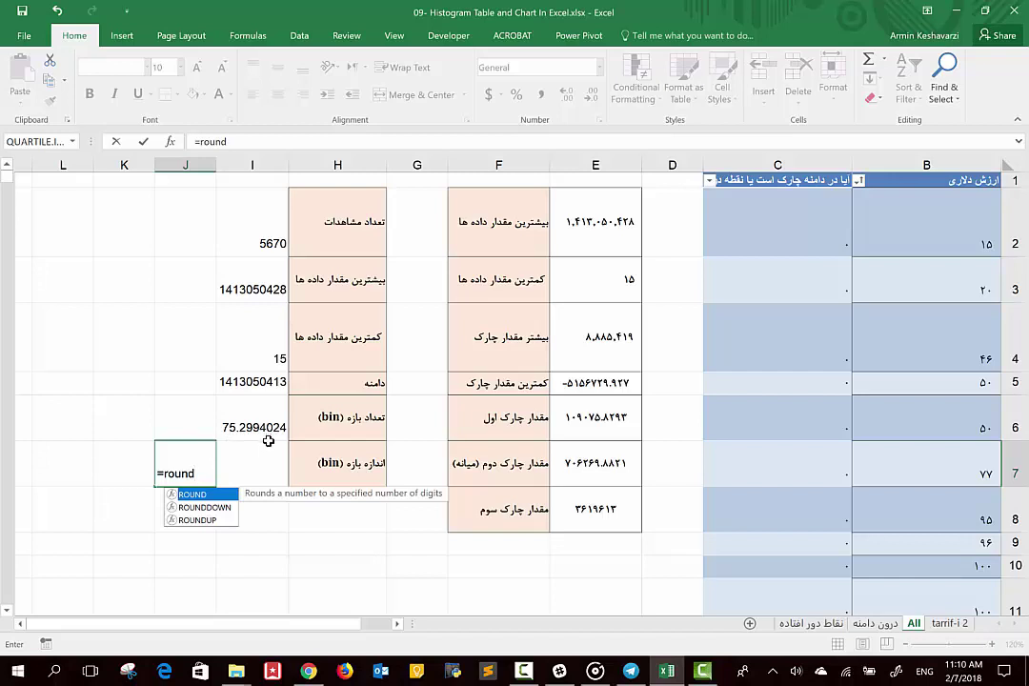
{"action": "left_click", "coordinate": [205, 503]}
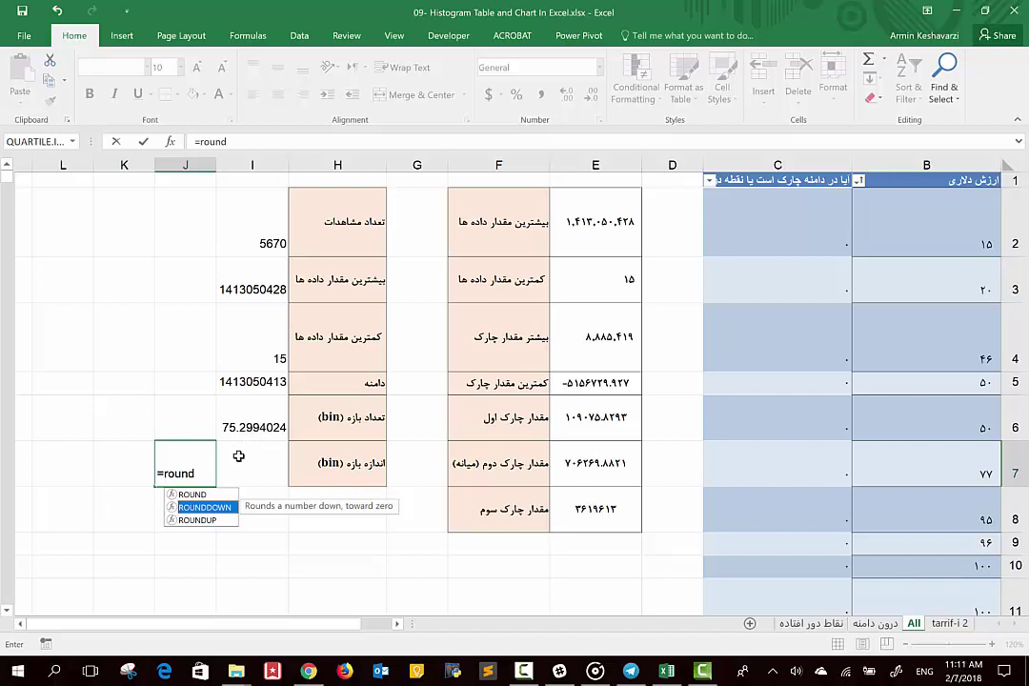
{"action": "left_click", "coordinate": [203, 522]}
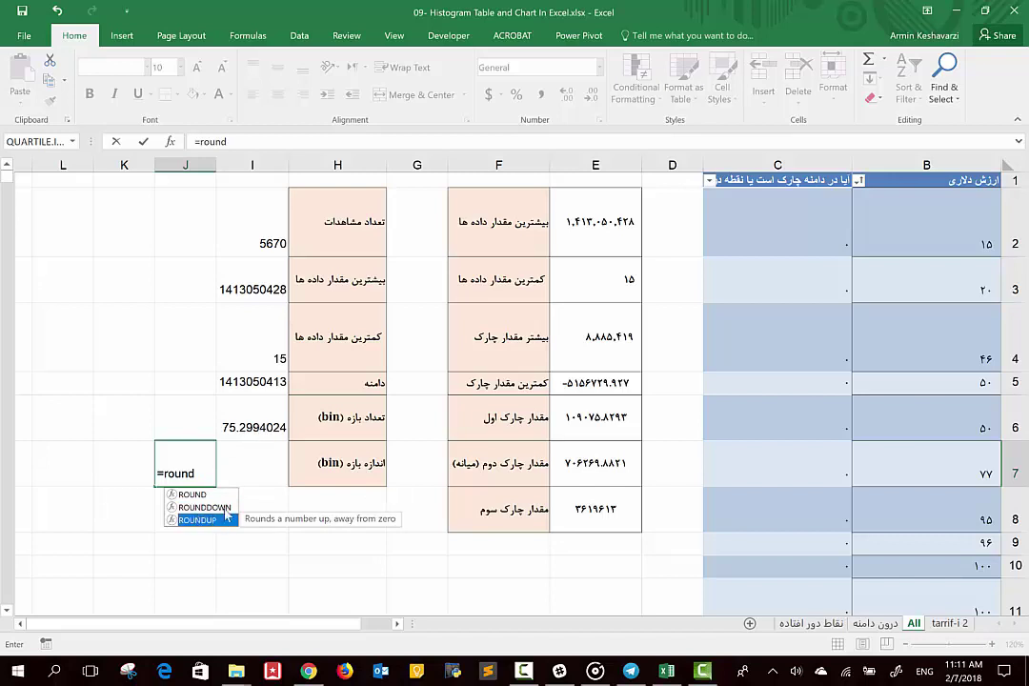
{"action": "double_click", "coordinate": [187, 520]}
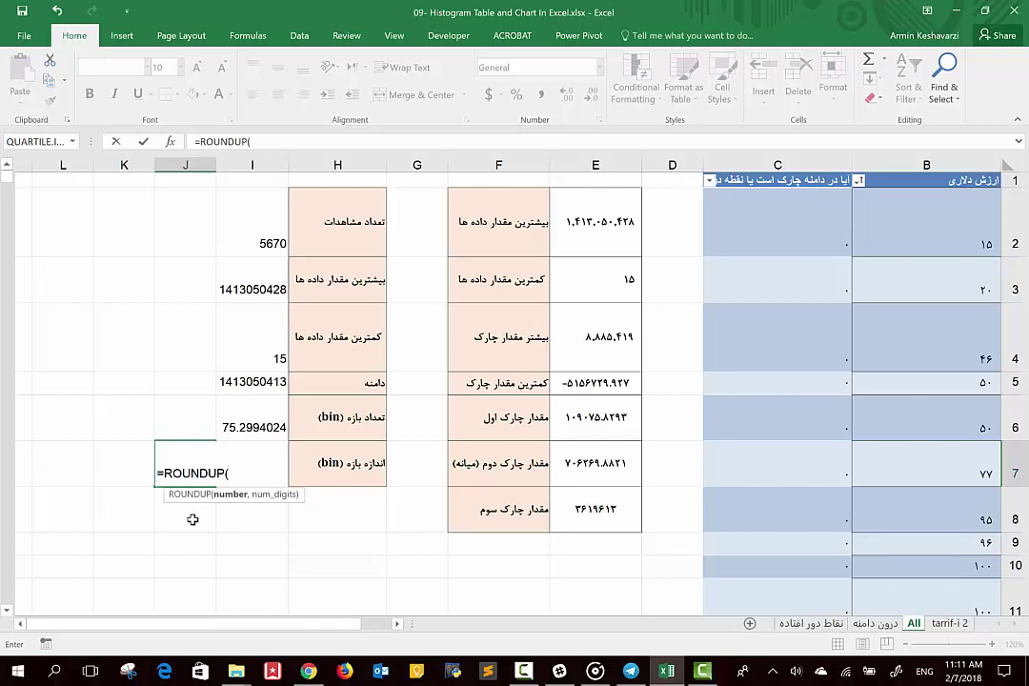
{"action": "left_click", "coordinate": [265, 416]}
{"action": "type", "text": ",0"}
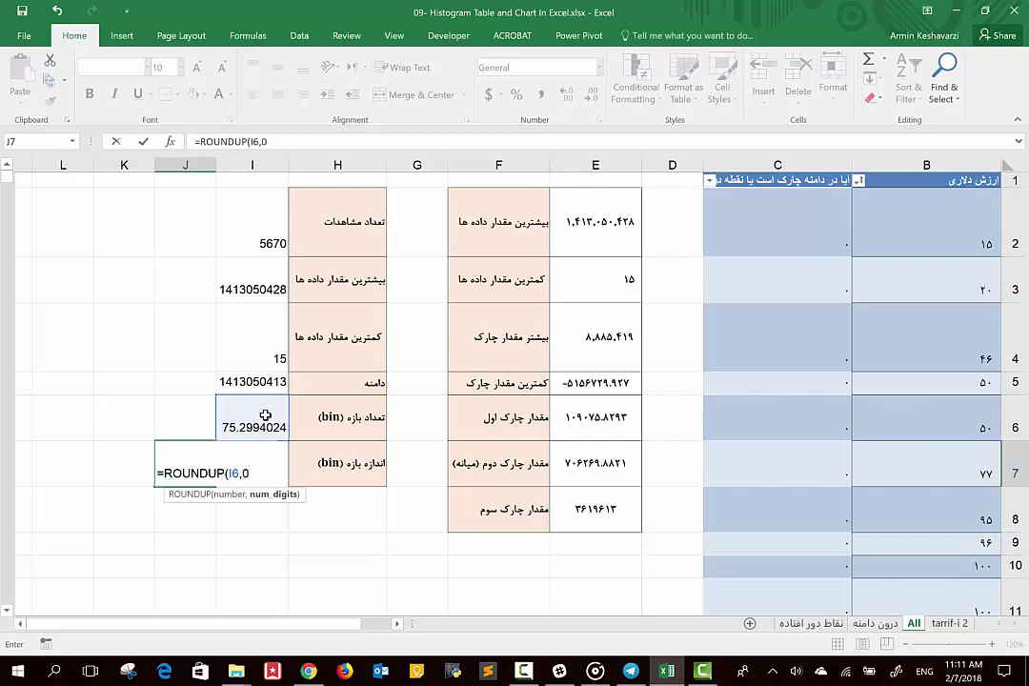
{"action": "type", "text": ")"}
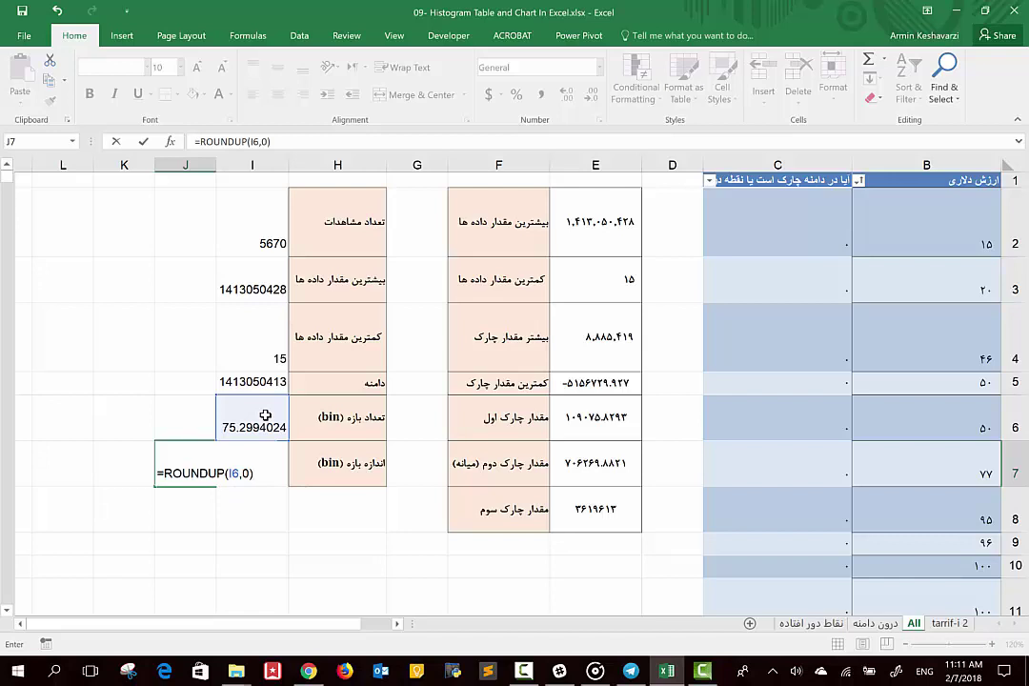
{"action": "key", "text": "Return"}
{"action": "left_click", "coordinate": [191, 465]}
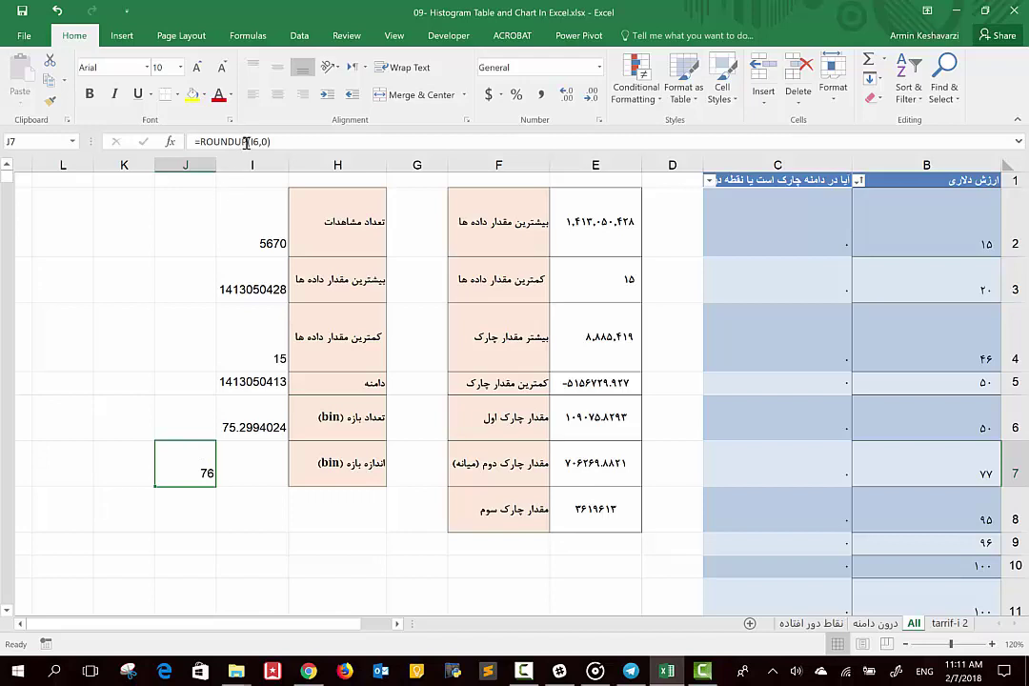
Nest SQRT(I2) inside J7's rounding formula, making it =ROUNDUP(SQRT(I2),0)
{"action": "left_click", "coordinate": [250, 409]}
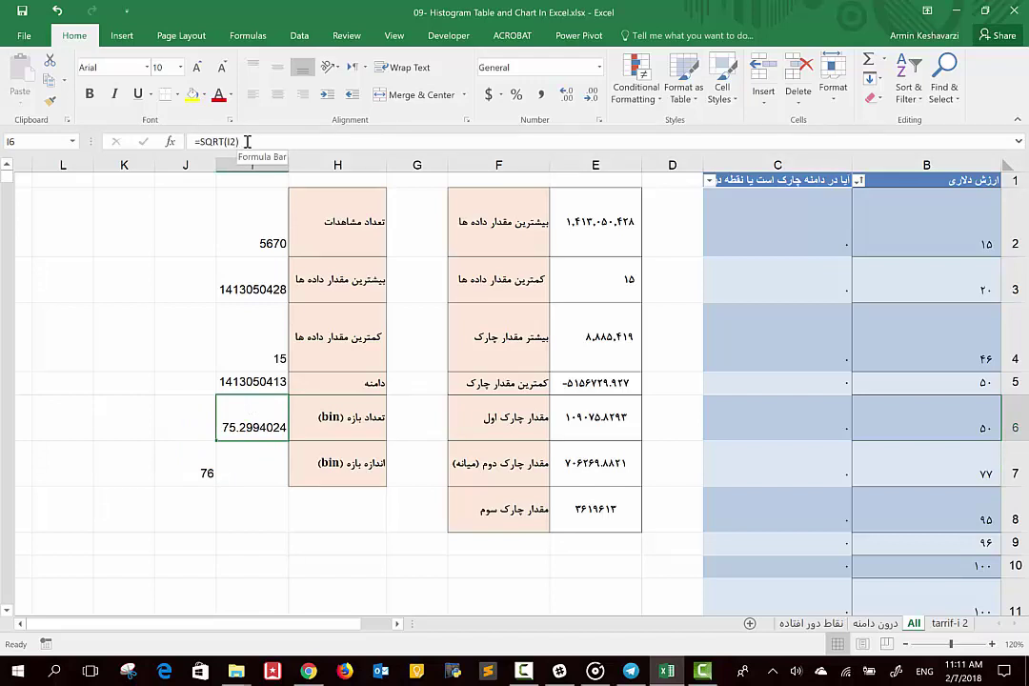
{"action": "left_click", "coordinate": [246, 141]}
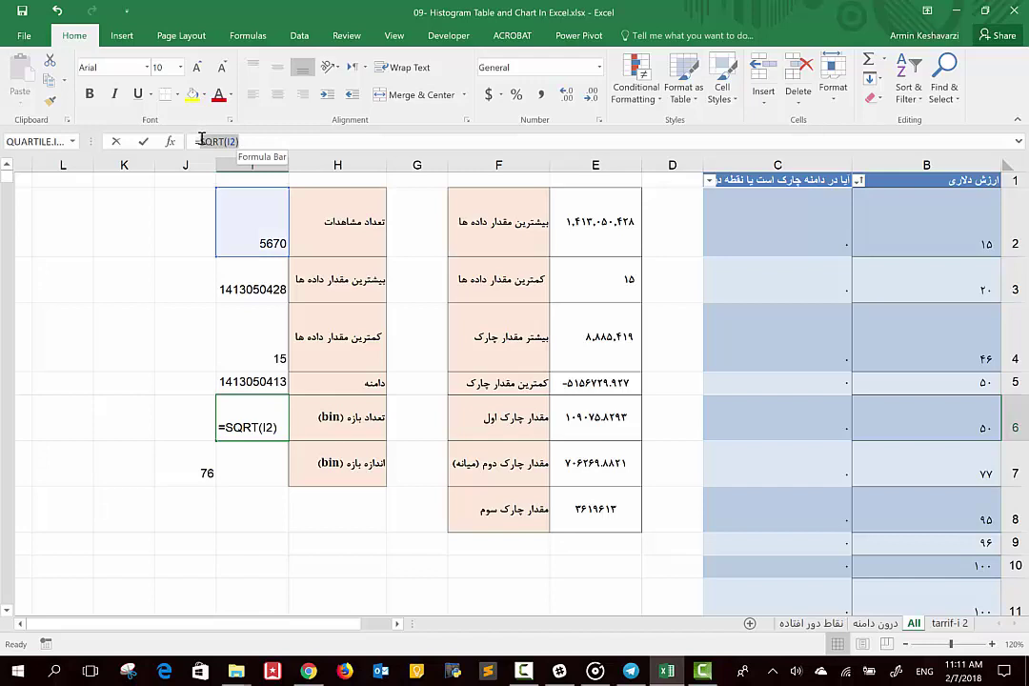
{"action": "left_click", "coordinate": [201, 140], "text": "shift"}
{"action": "left_click", "coordinate": [143, 141]}
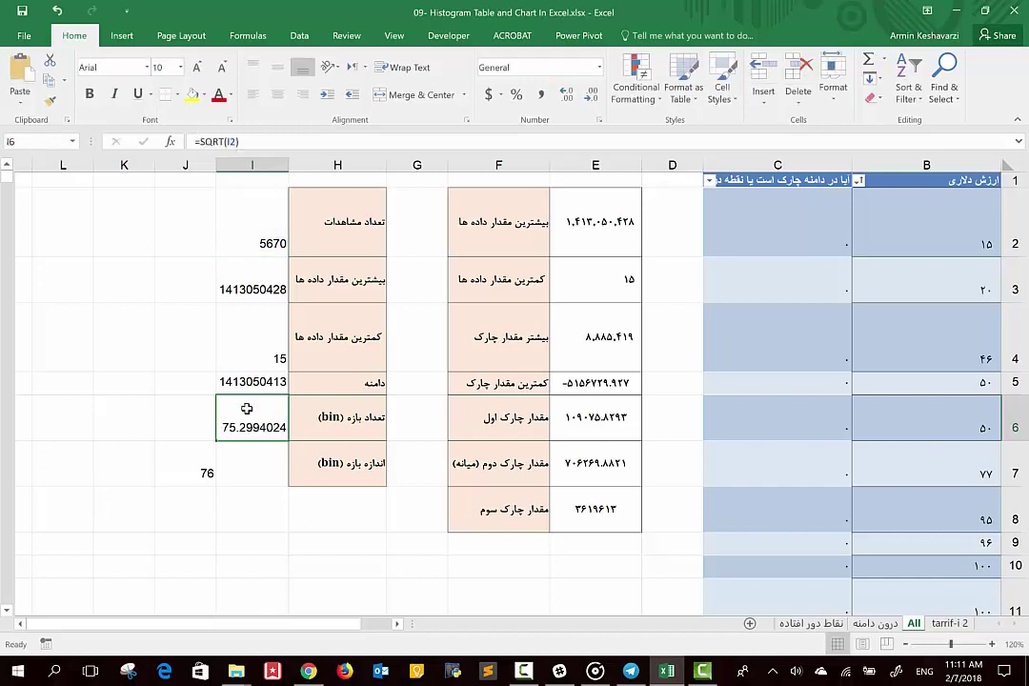
{"action": "left_click", "coordinate": [194, 466]}
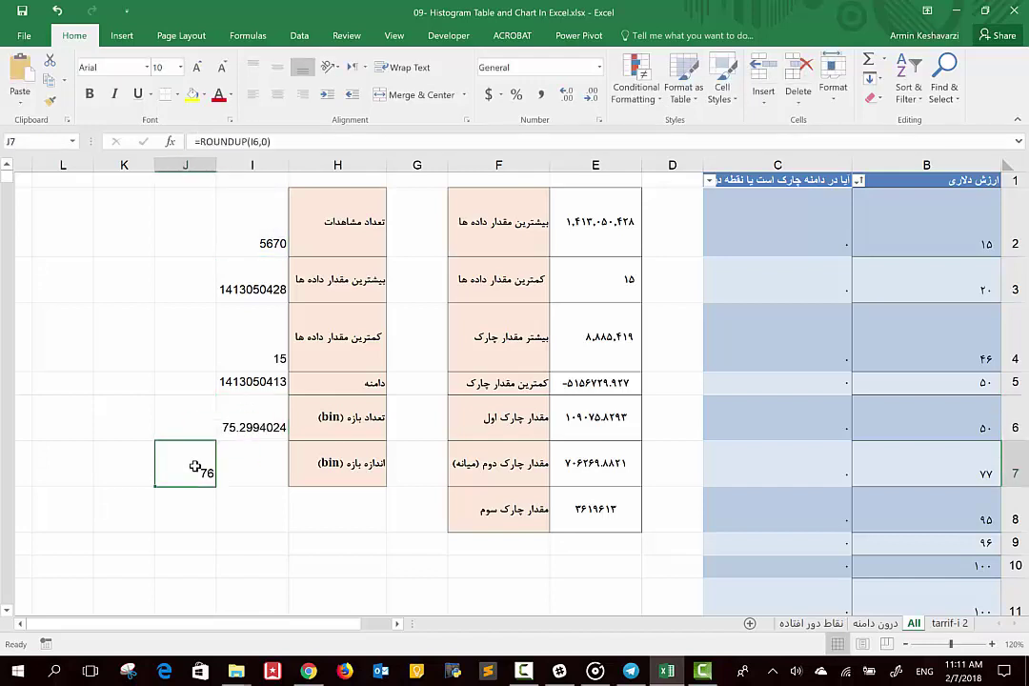
{"action": "left_click", "coordinate": [256, 141]}
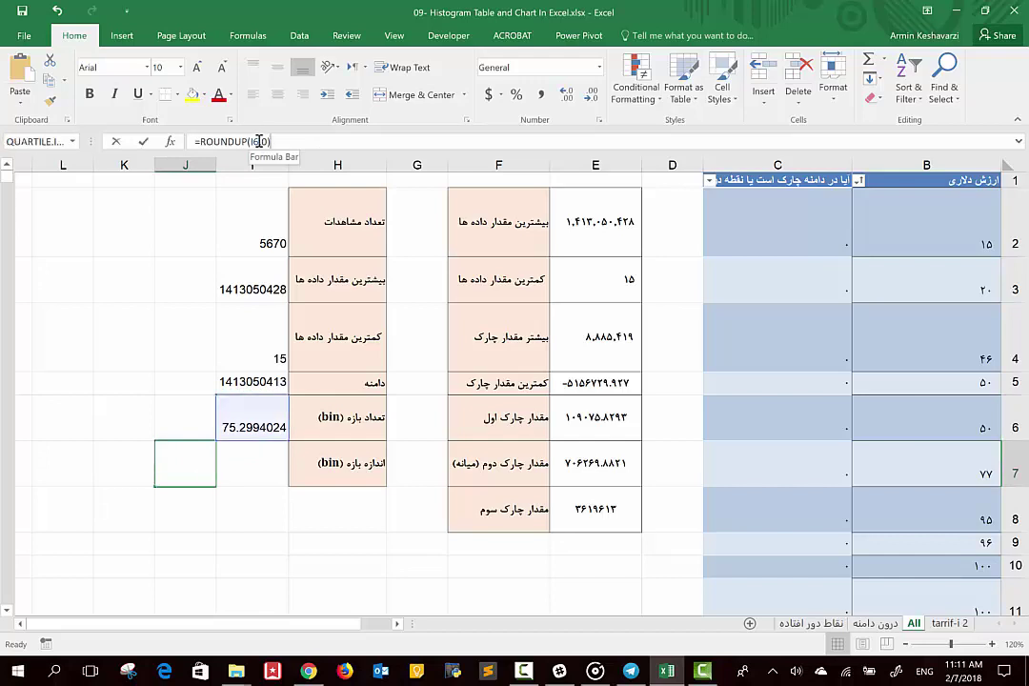
{"action": "double_click", "coordinate": [254, 141]}
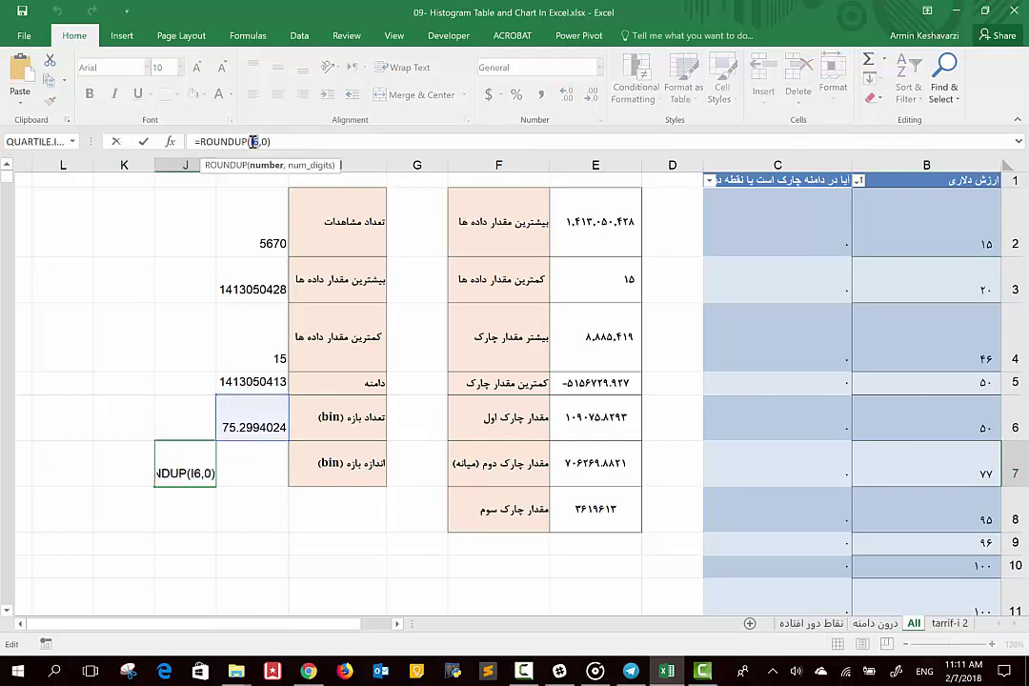
{"action": "type", "text": "SQRT(I2)"}
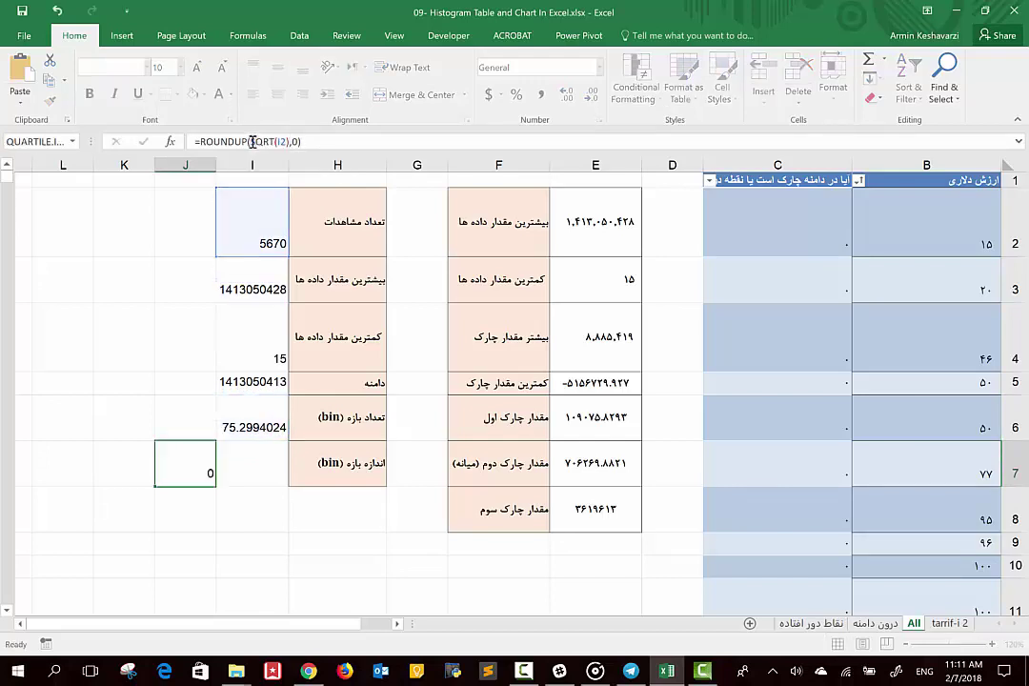
{"action": "key", "text": "Return"}
{"action": "left_click", "coordinate": [196, 460]}
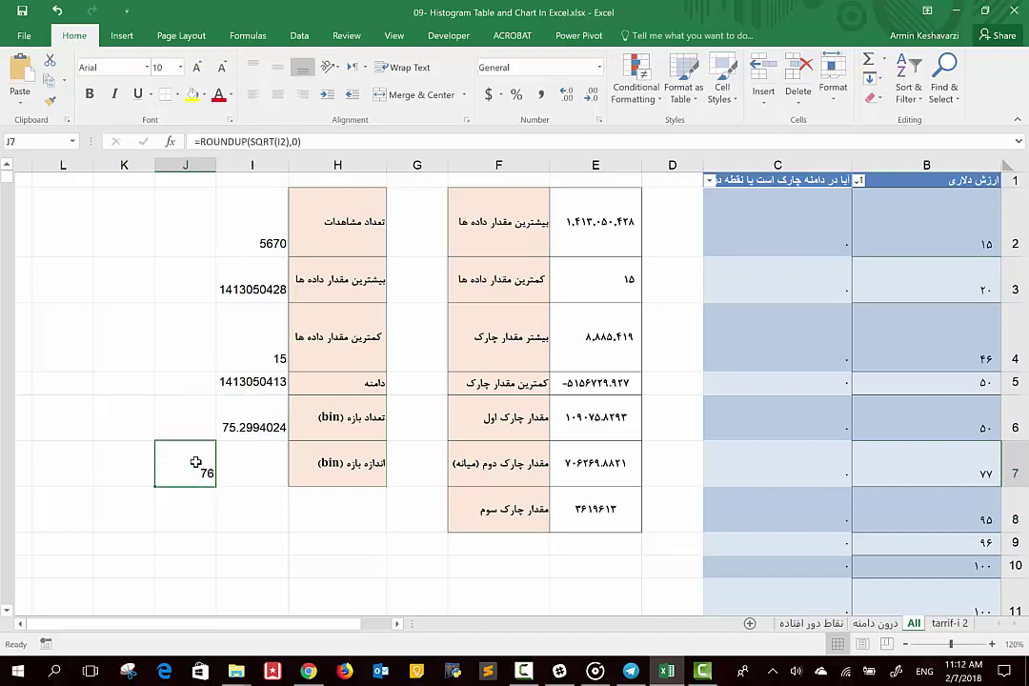
Clear the trial rounding formula so J7 is empty
{"action": "left_click", "coordinate": [332, 140]}
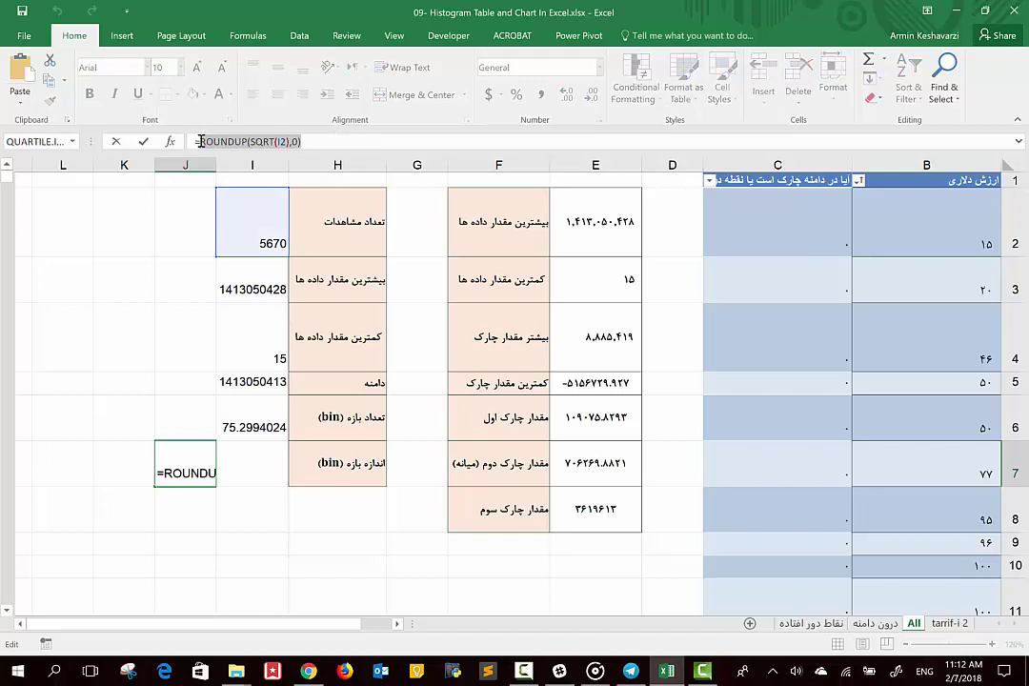
{"action": "key", "text": "Delete"}
{"action": "key", "text": "Escape"}
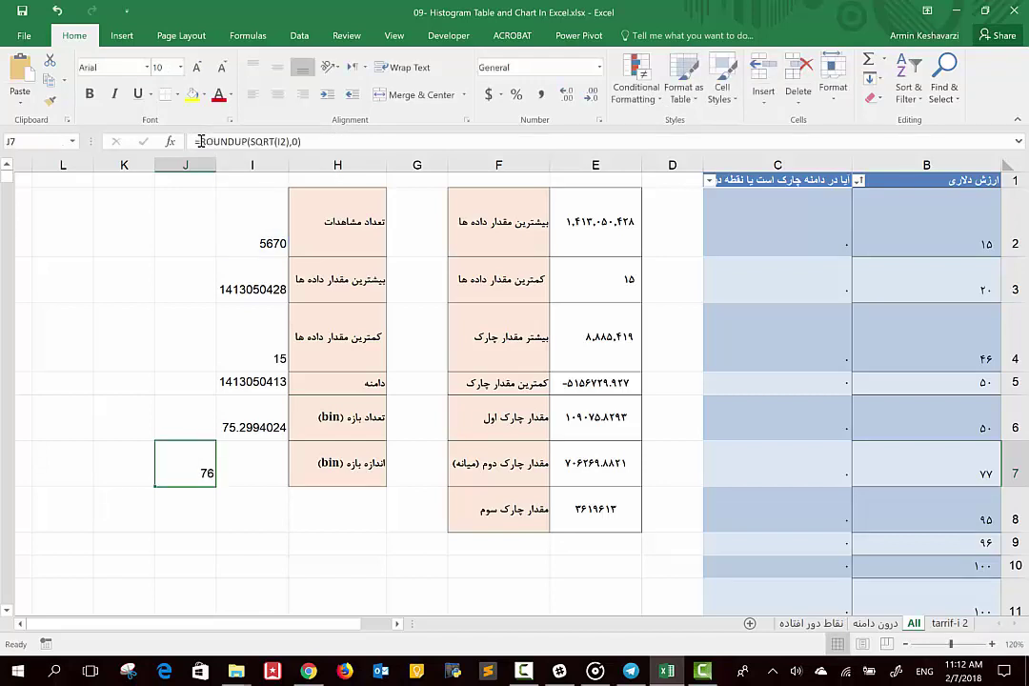
{"action": "key", "text": "Delete"}
{"action": "key", "text": "Up"}
{"action": "key", "text": "Right"}
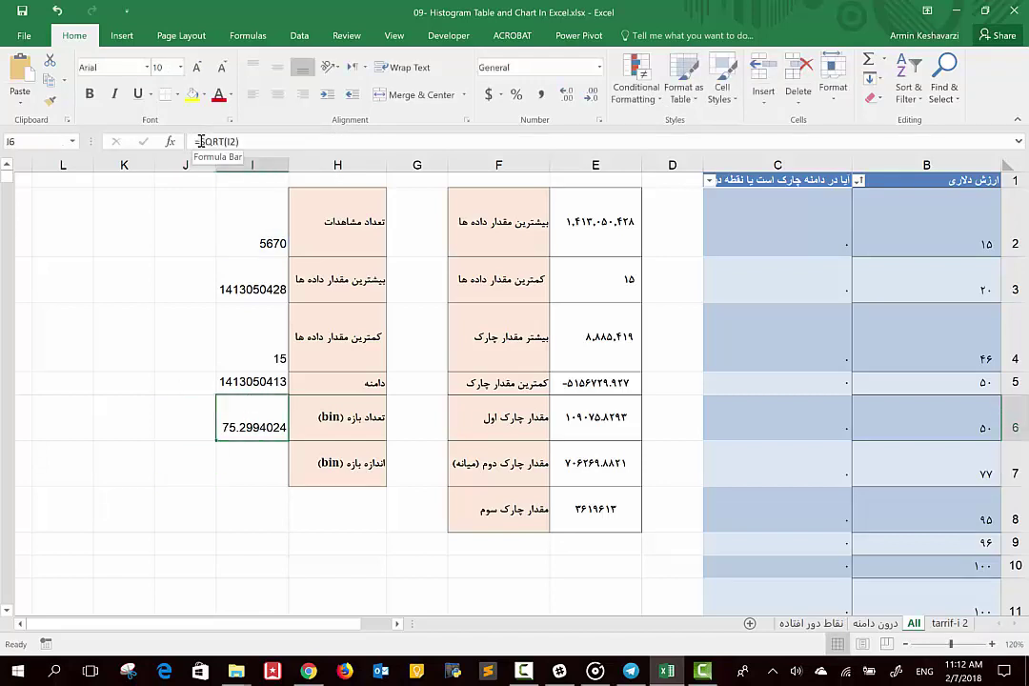
Change I6 to =ROUNDUP(SQRT(I2),0) so it shows 76
{"action": "left_click", "coordinate": [201, 141]}
{"action": "type", "text": "ROUNDUP("}
{"action": "key", "text": "End"}
{"action": "type", "text": ",0)"}
{"action": "key", "text": "Return"}
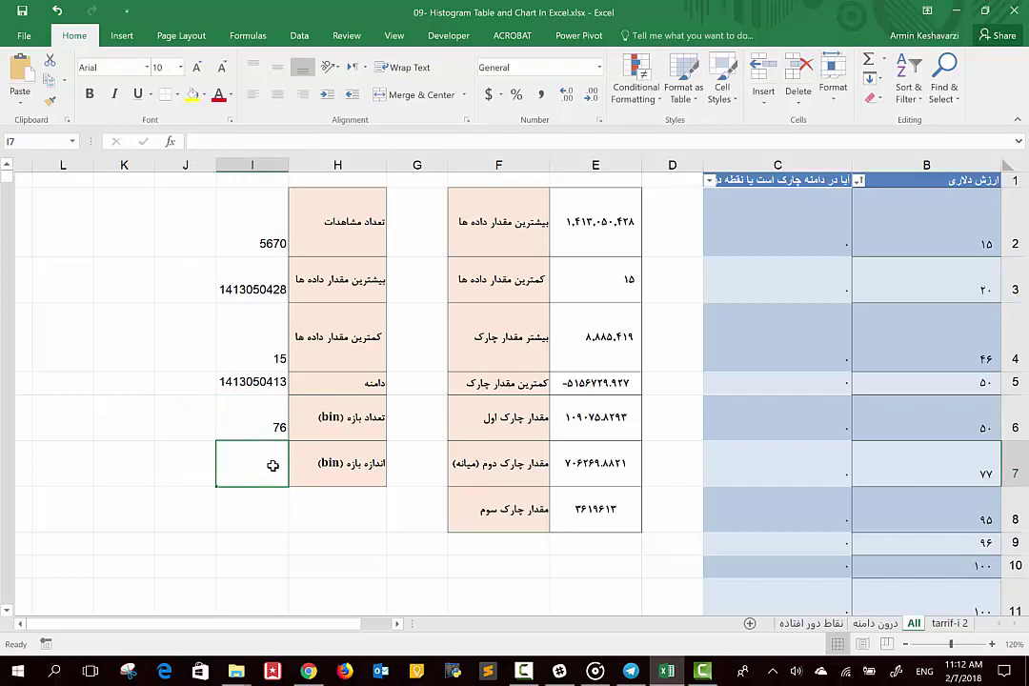
Enter the bin size =I5/I6 in I7 and remove its decimal, showing 18592769
{"action": "type", "text": "="}
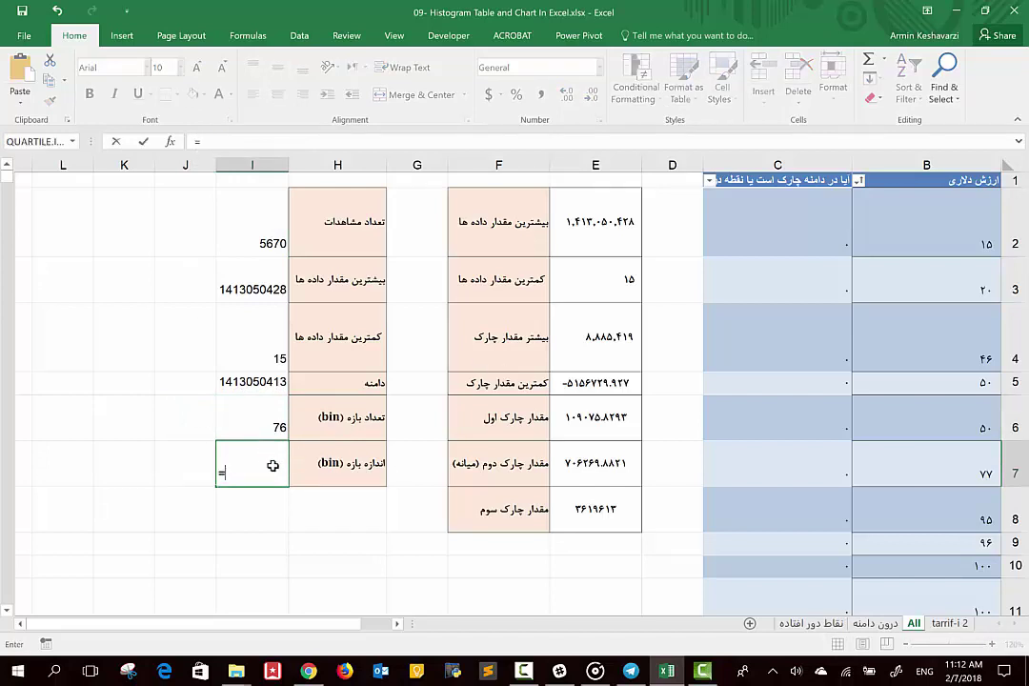
{"action": "left_click", "coordinate": [251, 383]}
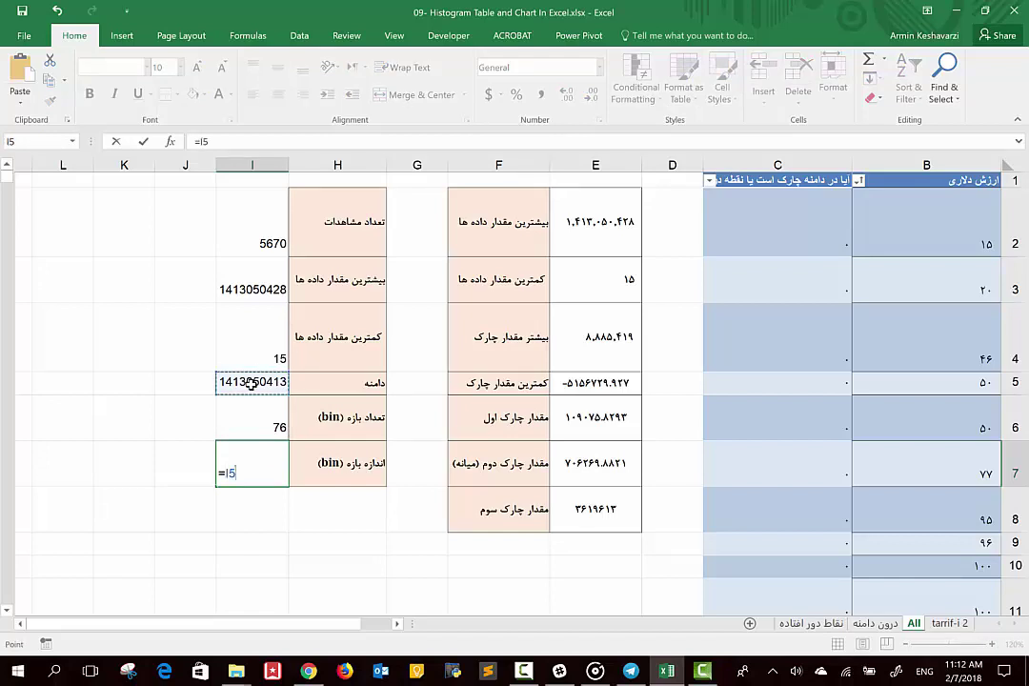
{"action": "type", "text": "/"}
{"action": "left_click", "coordinate": [255, 421]}
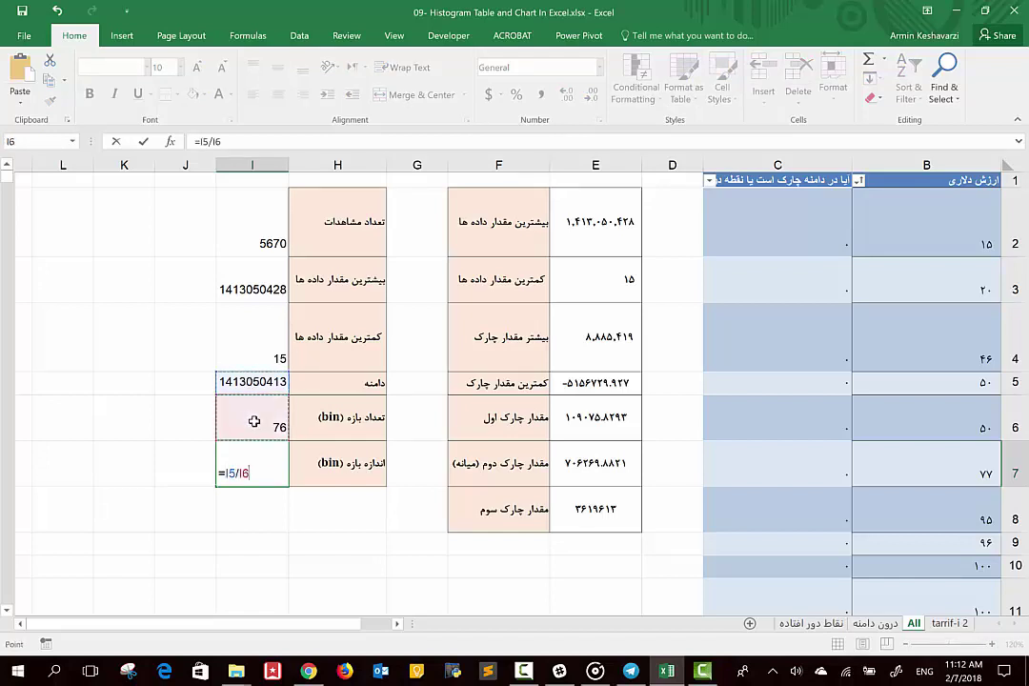
{"action": "key", "text": "Return"}
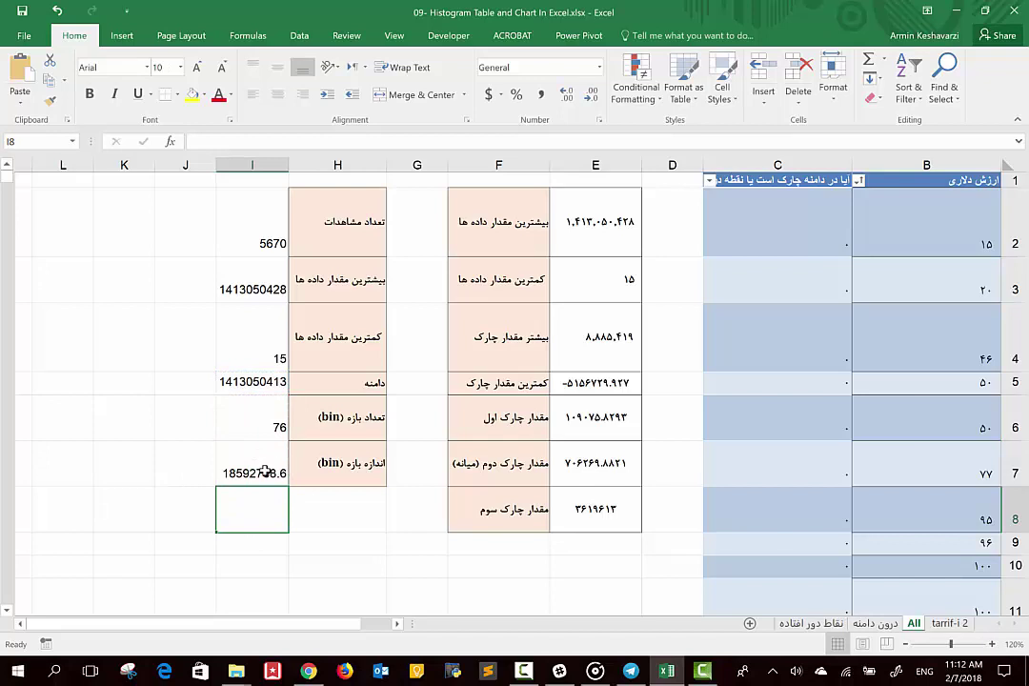
{"action": "left_click", "coordinate": [274, 464]}
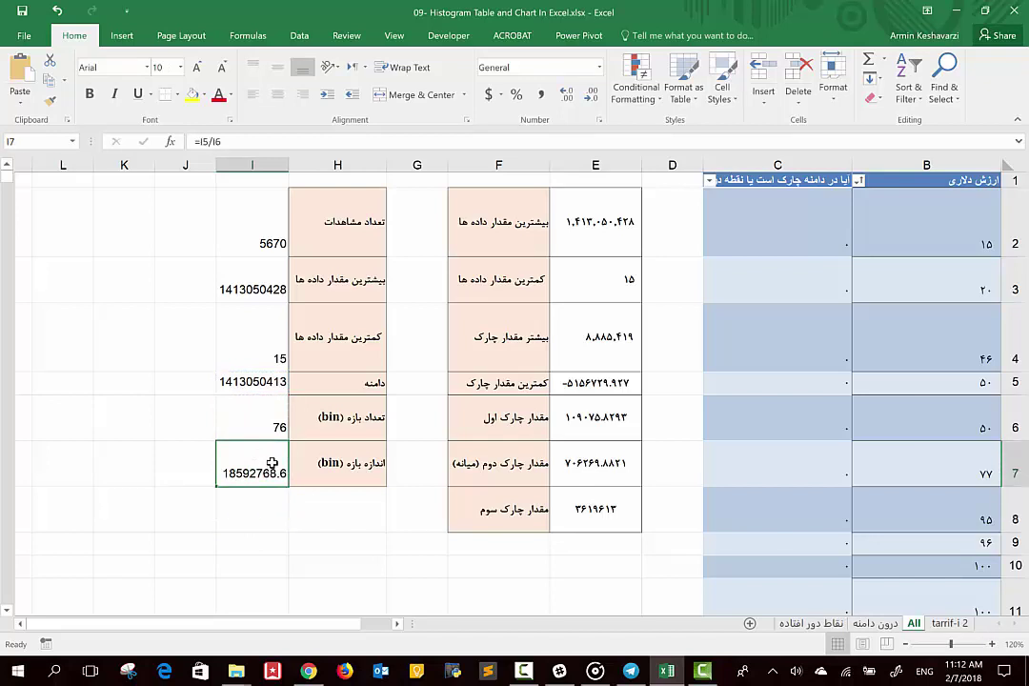
{"action": "left_click", "coordinate": [591, 95]}
Format-paint E2's style onto I2:I7 and widen column I
{"action": "left_click", "coordinate": [591, 221]}
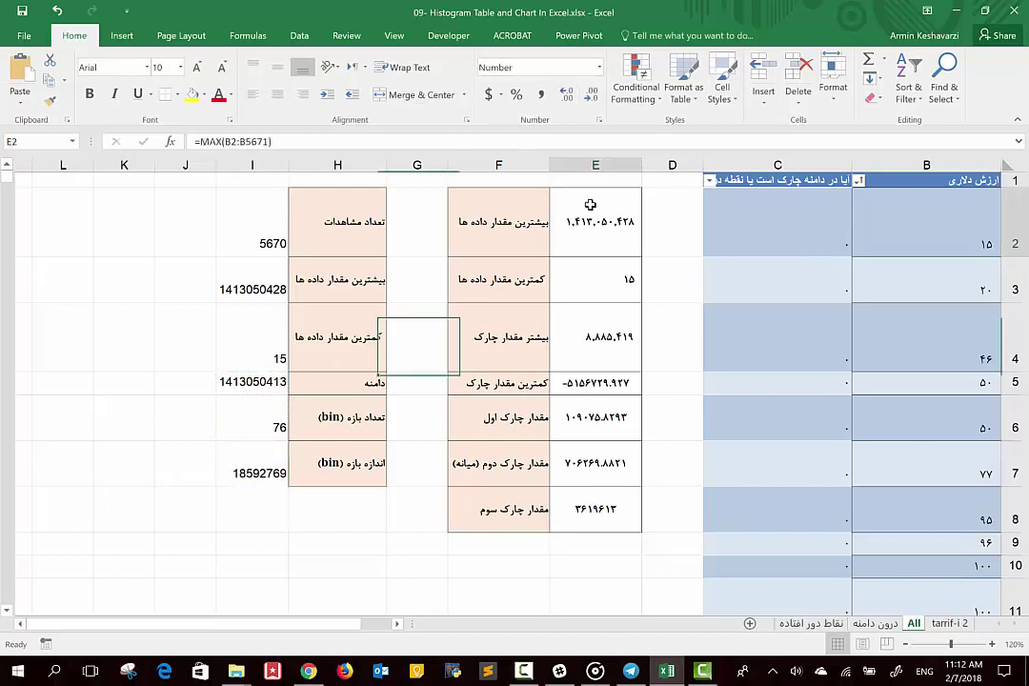
{"action": "left_click", "coordinate": [50, 103]}
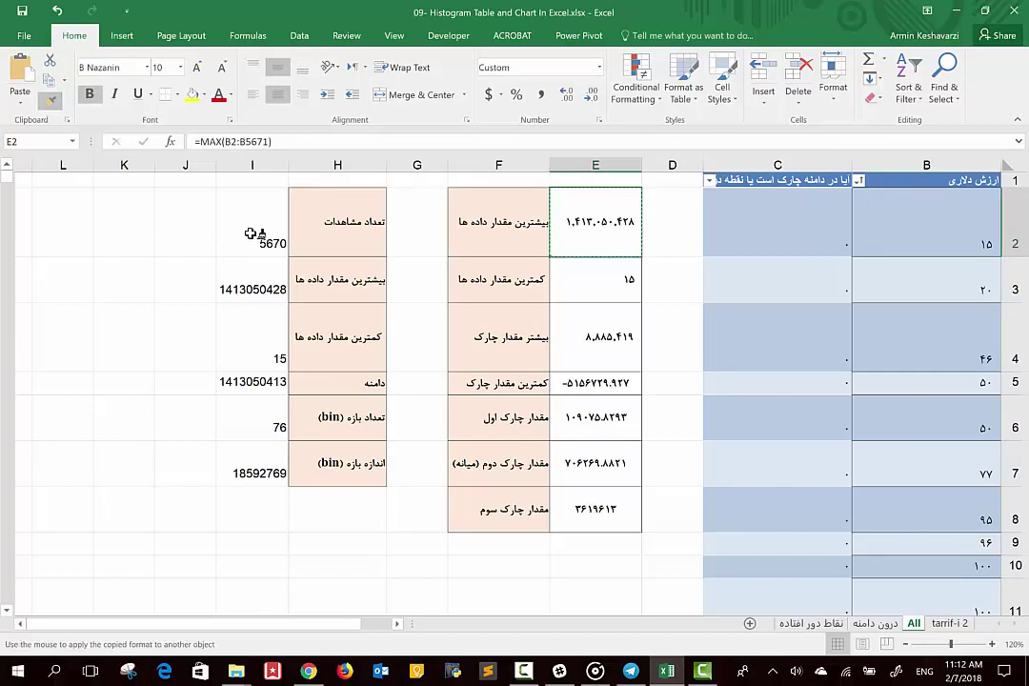
{"action": "left_click_drag", "start_coordinate": [259, 229], "coordinate": [239, 461]}
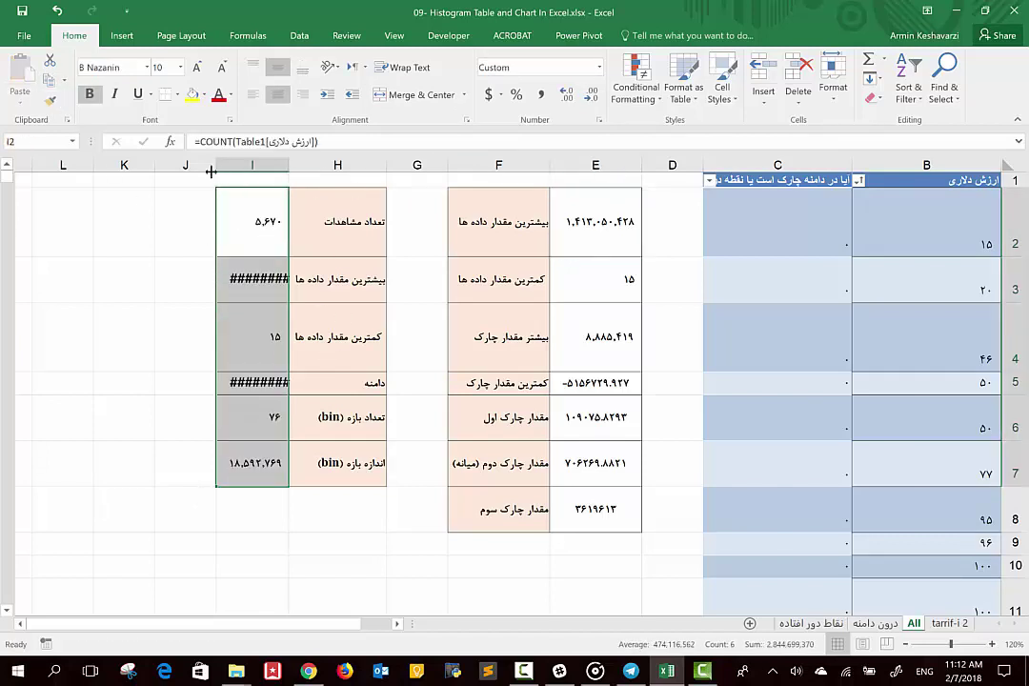
{"action": "left_click_drag", "start_coordinate": [216, 165], "coordinate": [203, 164]}
{"action": "left_click", "coordinate": [346, 221]}
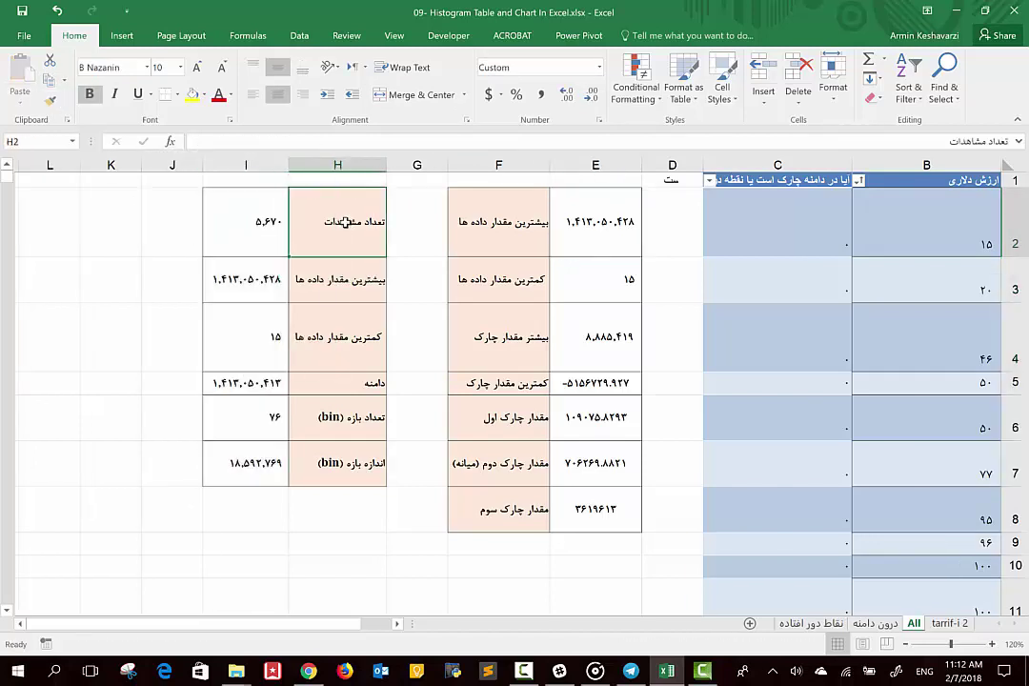
{"action": "scroll", "coordinate": [403, 360], "scroll_direction": "left", "scroll_amount": 2}
Enter headings 'ردیف' in L2 and 'کلاس ها' in M2
{"action": "scroll", "coordinate": [403, 362], "scroll_direction": "left", "scroll_amount": 3}
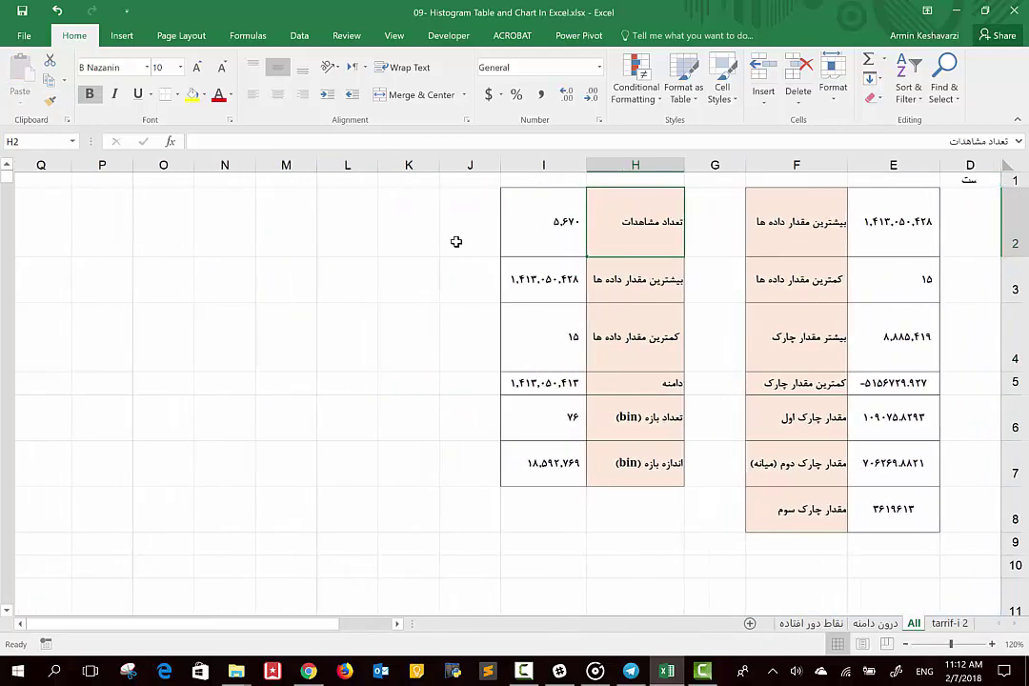
{"action": "left_click", "coordinate": [357, 229]}
{"action": "type", "text": "v"}
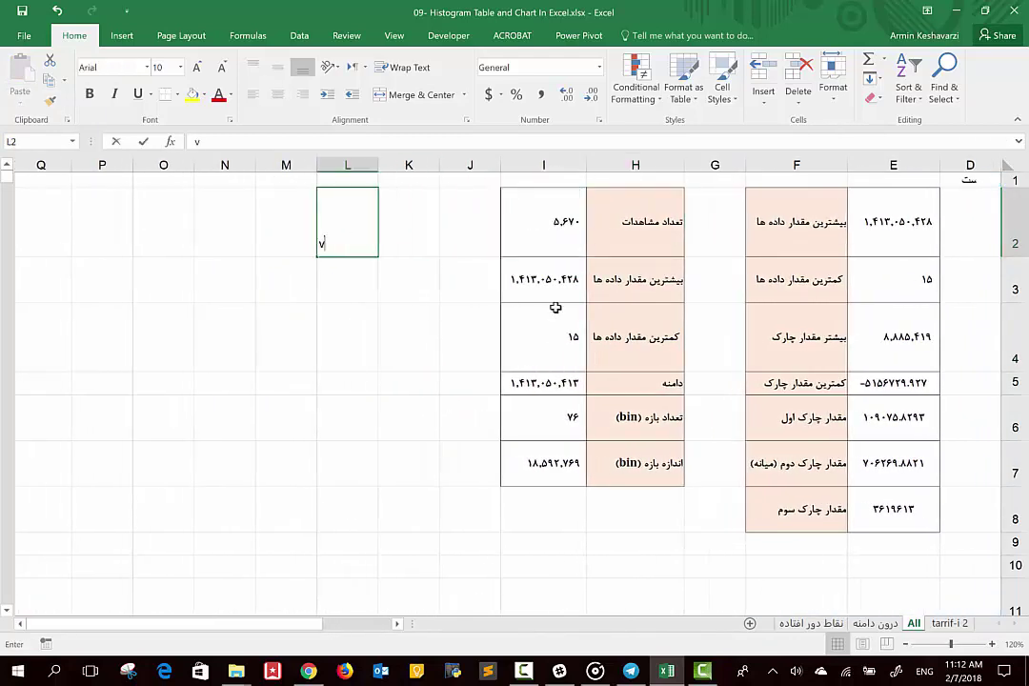
{"action": "type", "text": "undi"}
{"action": "key", "text": "BackSpace"}
{"action": "key", "text": "BackSpace"}
{"action": "key", "text": "BackSpace"}
{"action": "key", "text": "BackSpace"}
{"action": "key", "text": "alt+shift"}
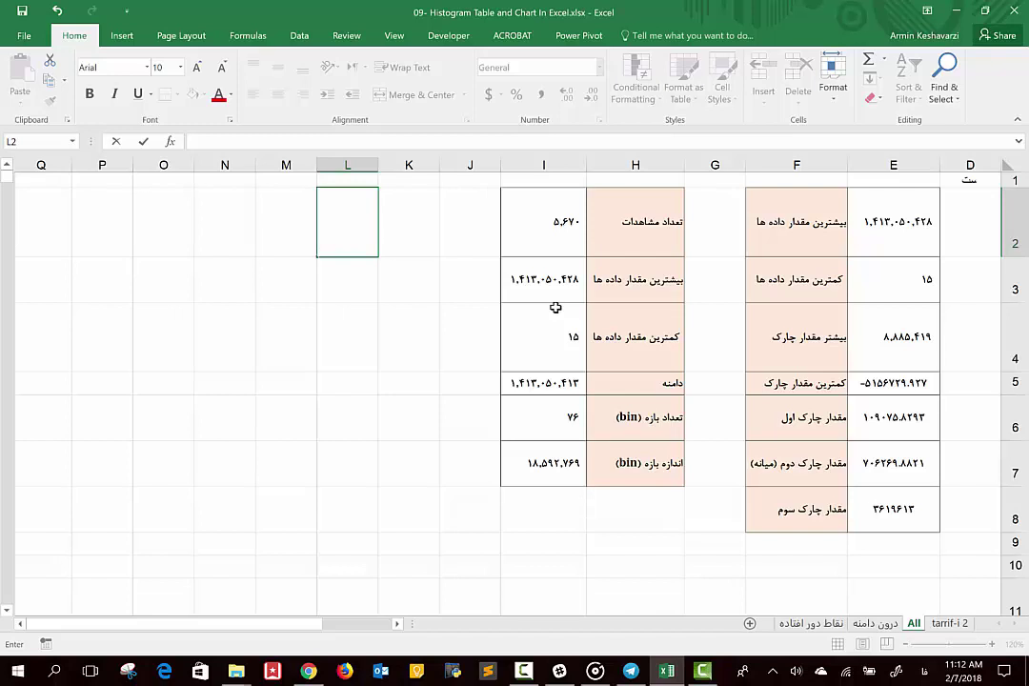
{"action": "type", "text": "ردیف"}
{"action": "key", "text": "Return"}
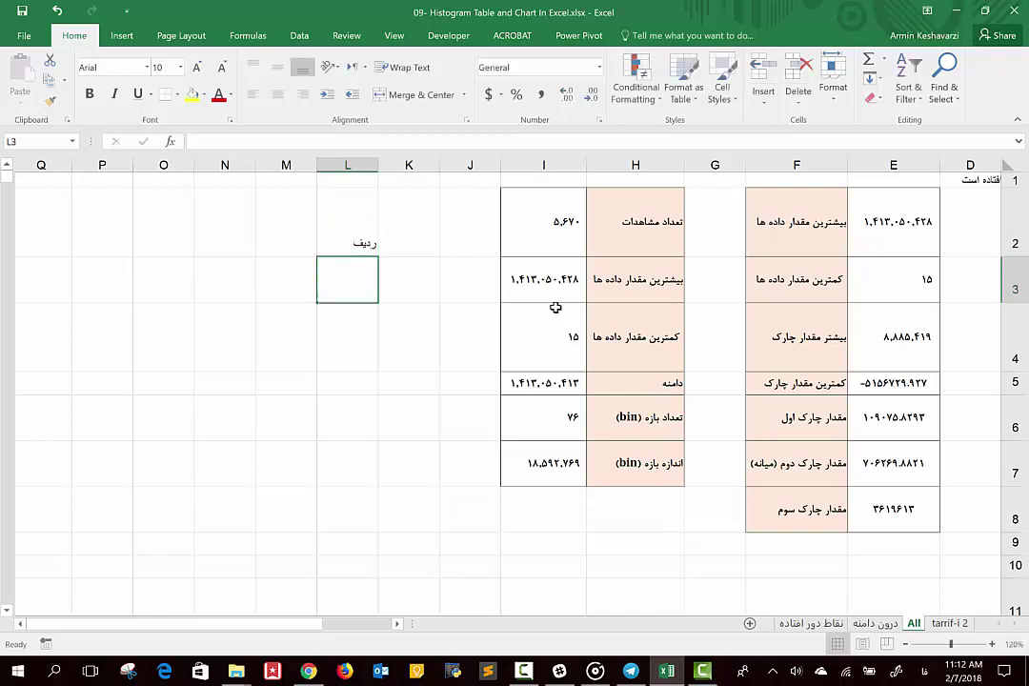
{"action": "key", "text": "Left"}
{"action": "key", "text": "Up"}
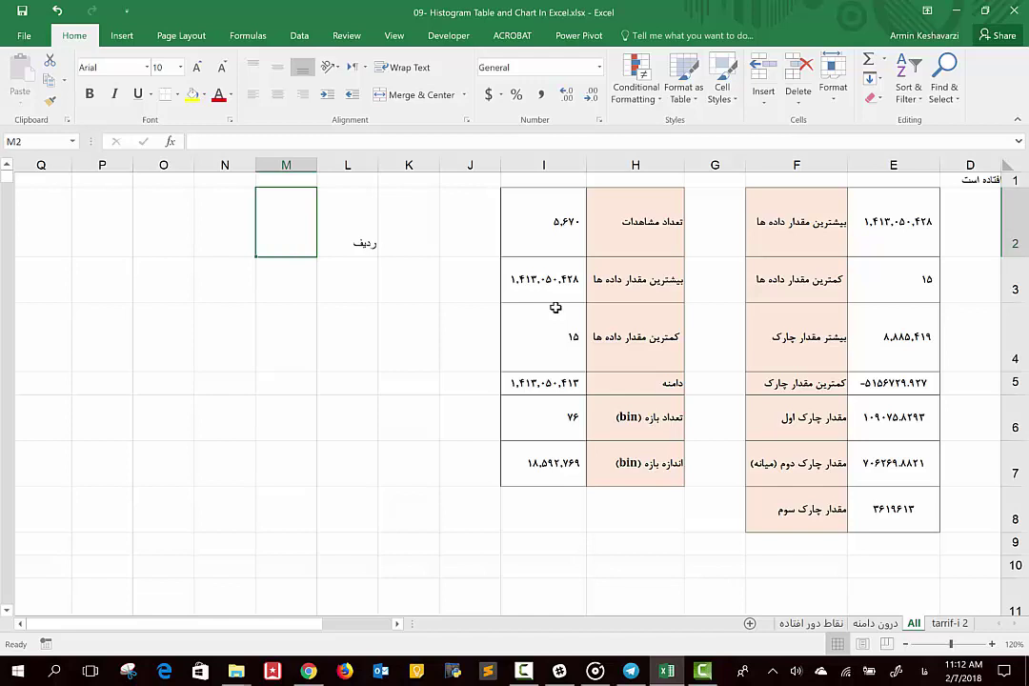
{"action": "type", "text": "ی"}
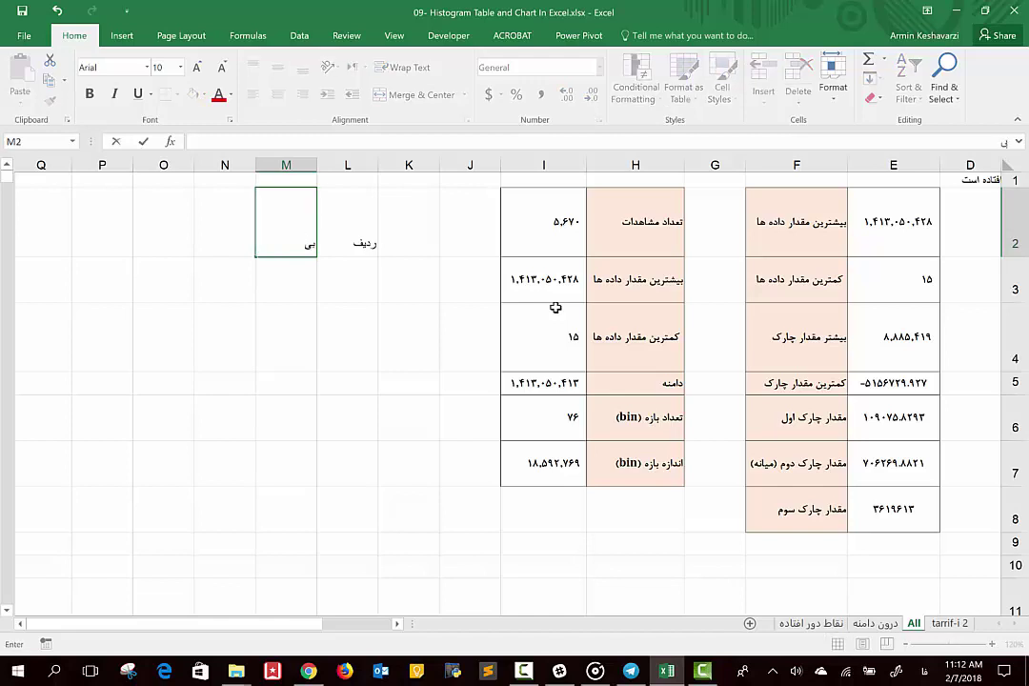
{"action": "type", "text": "کلاس ها"}
{"action": "key", "text": "Return"}
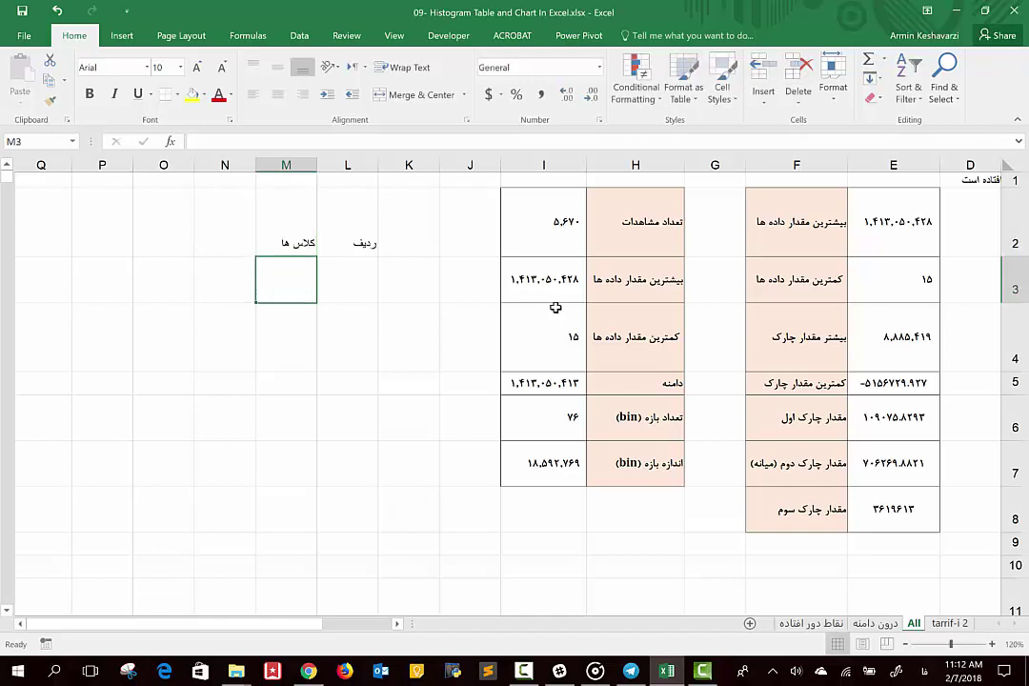
Enter headings 'فراوانی' in N2 and 'فراوانی نسبی' in O2
{"action": "key", "text": "Left"}
{"action": "key", "text": "Up"}
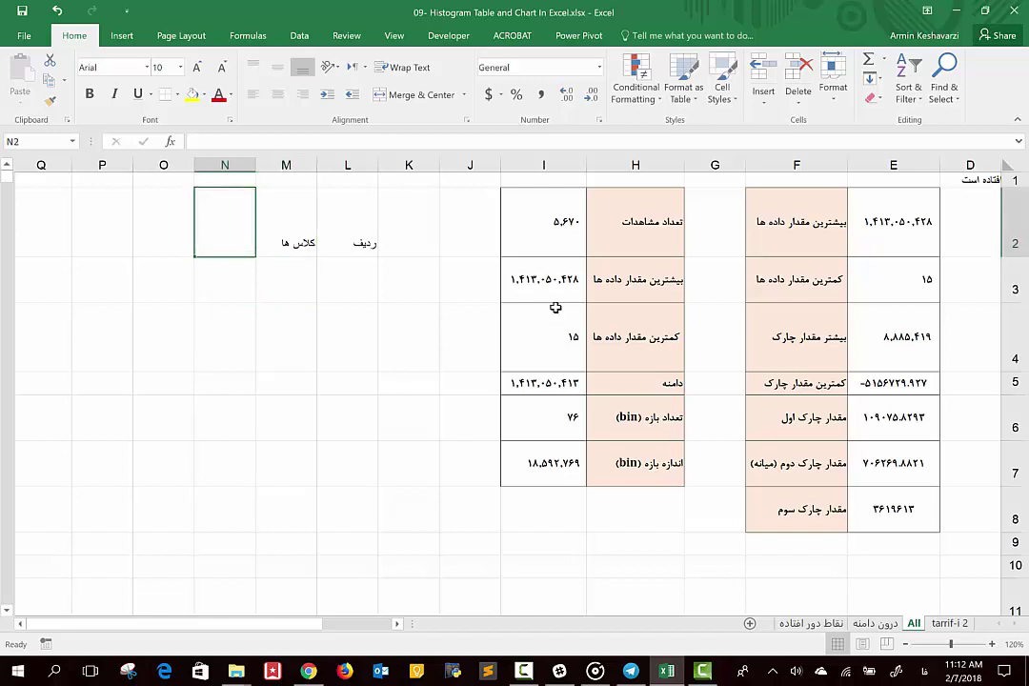
{"action": "type", "text": "فراوانی"}
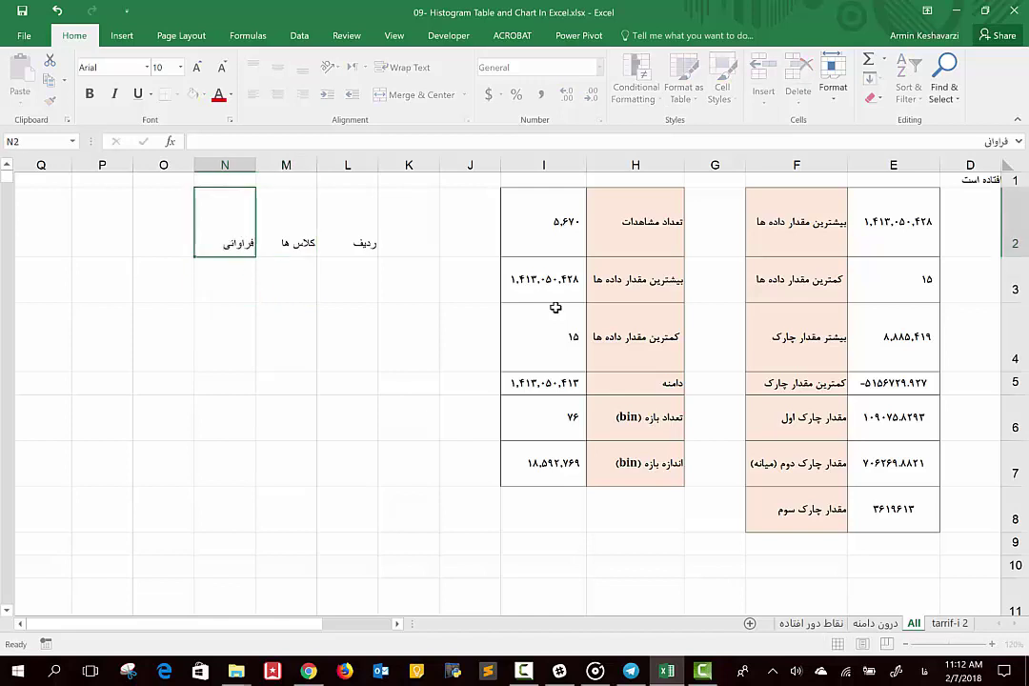
{"action": "key", "text": "Return"}
{"action": "key", "text": "Left"}
{"action": "key", "text": "Up"}
{"action": "type", "text": "فرا"}
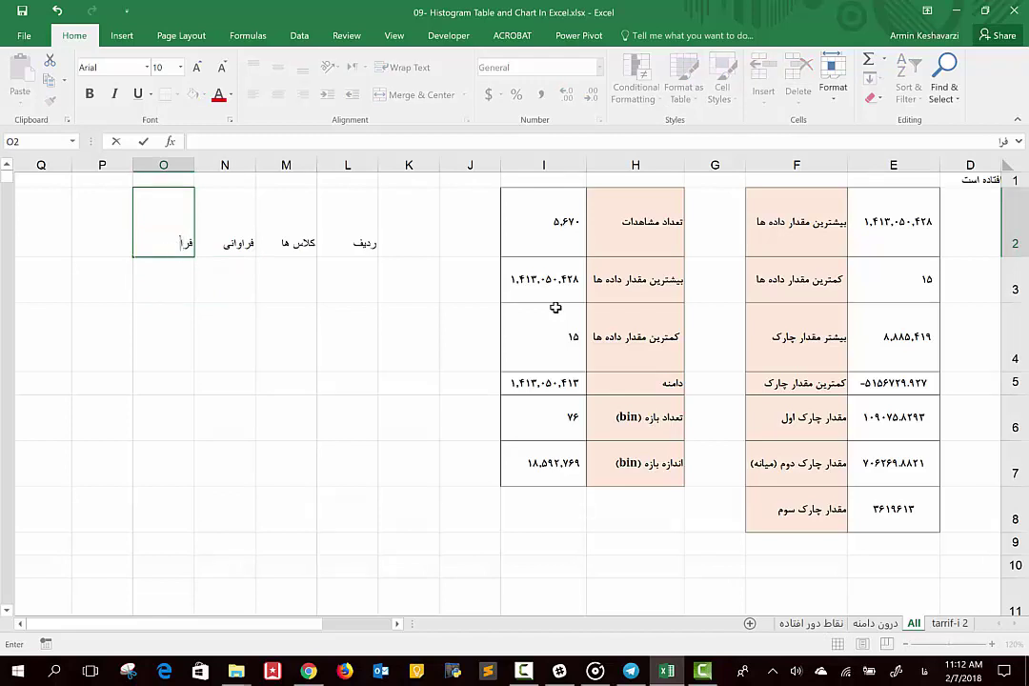
{"action": "key", "text": "BackSpace"}
{"action": "key", "text": "BackSpace"}
{"action": "key", "text": "BackSpace"}
{"action": "type", "text": "راوانی"}
{"action": "type", "text": " نسبی"}
{"action": "key", "text": "Return"}
Enter the heading 'فراوانی تجمعی (نسبی)' in P2
{"action": "key", "text": "Up"}
{"action": "key", "text": "Left"}
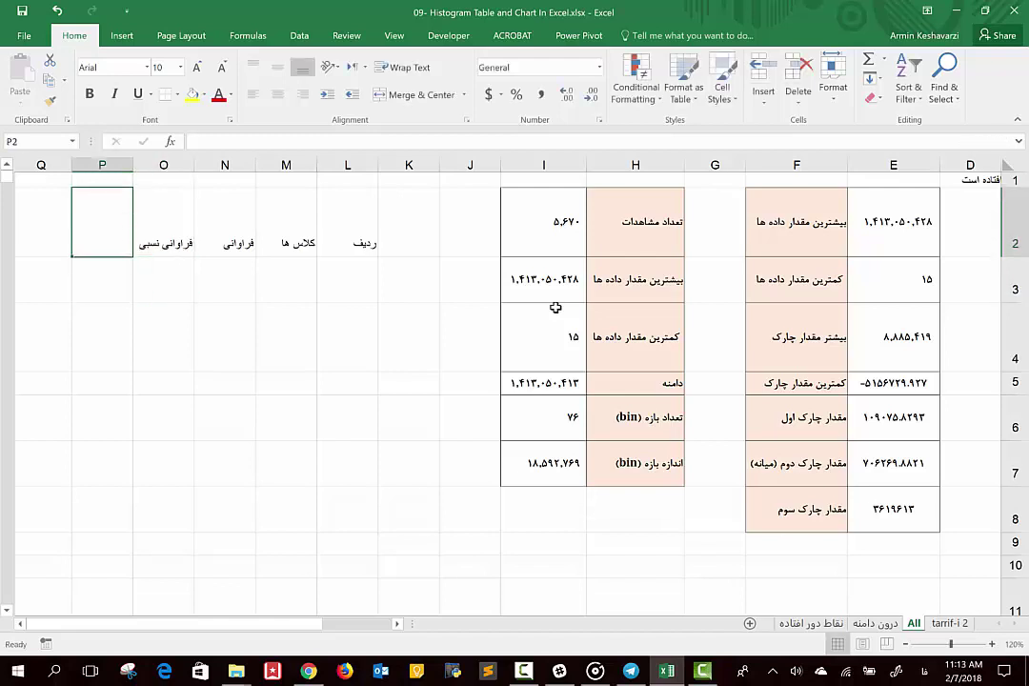
{"action": "type", "text": "فراوان"}
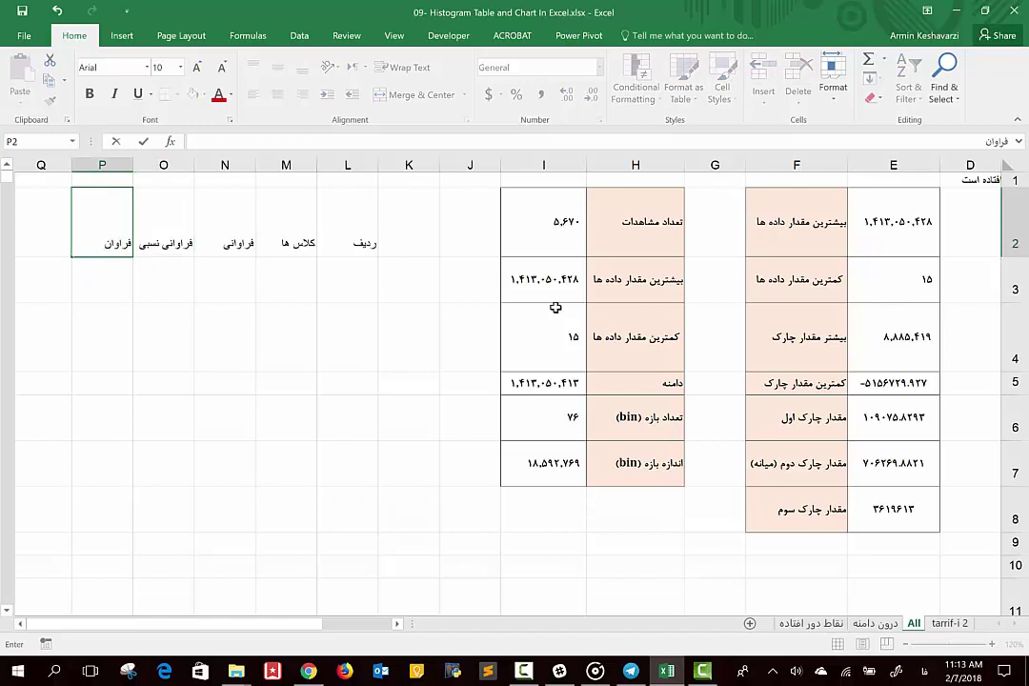
{"action": "type", "text": "ی تجمعی"}
{"action": "type", "text": " نس"}
{"action": "key", "text": "BackSpace"}
{"action": "key", "text": "BackSpace"}
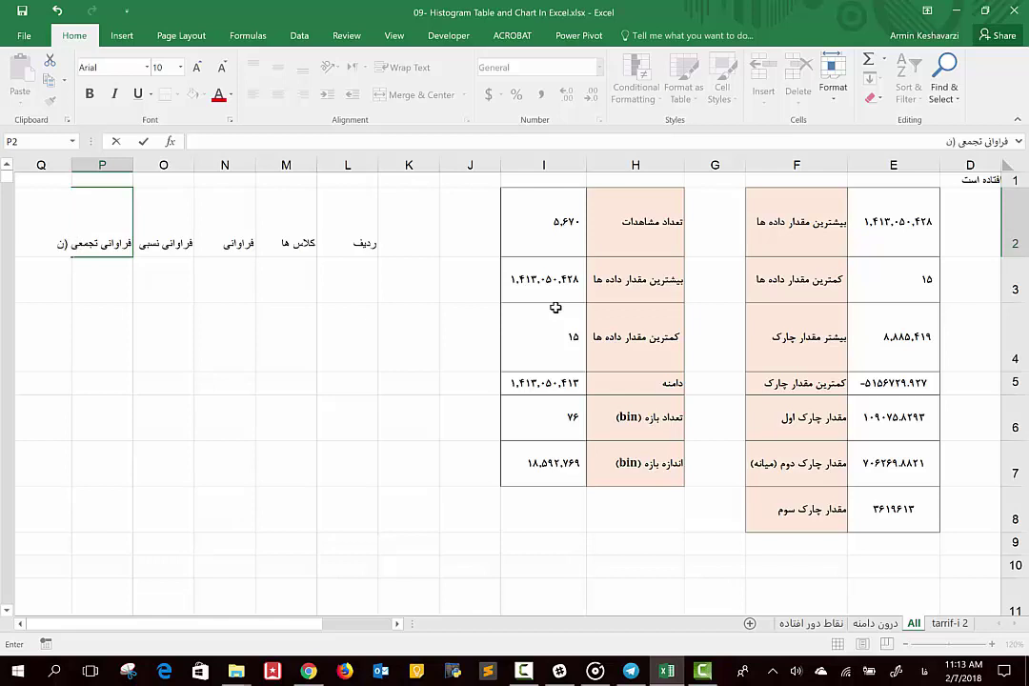
{"action": "type", "text": "سبی)"}
{"action": "key", "text": "Return"}
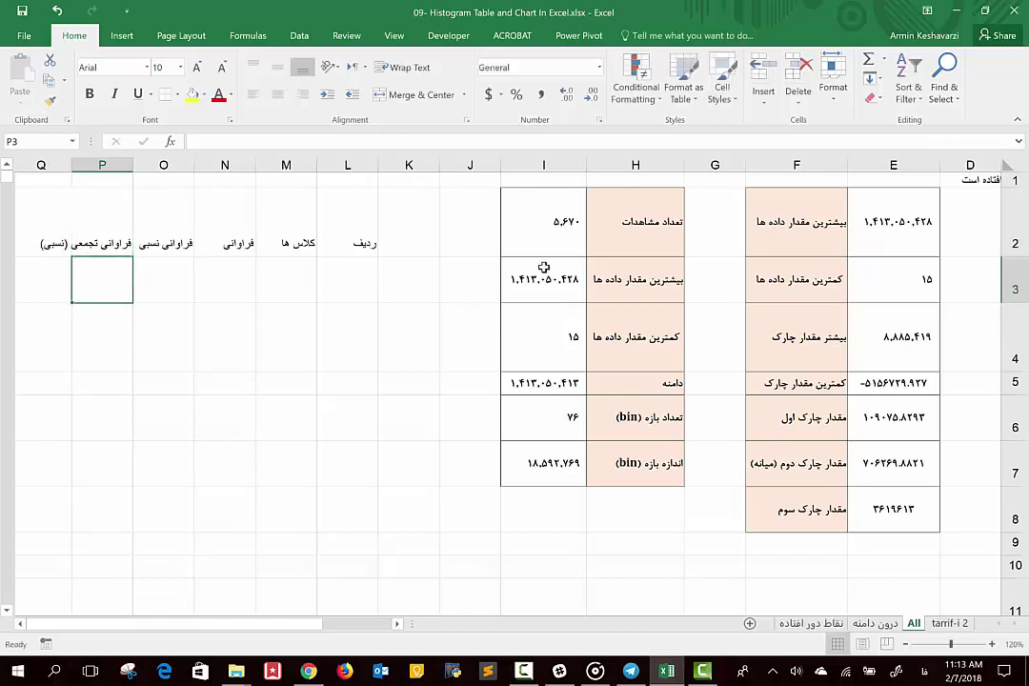
Enter row numbers 1 in L3 and 2 in L4
{"action": "left_click", "coordinate": [331, 295]}
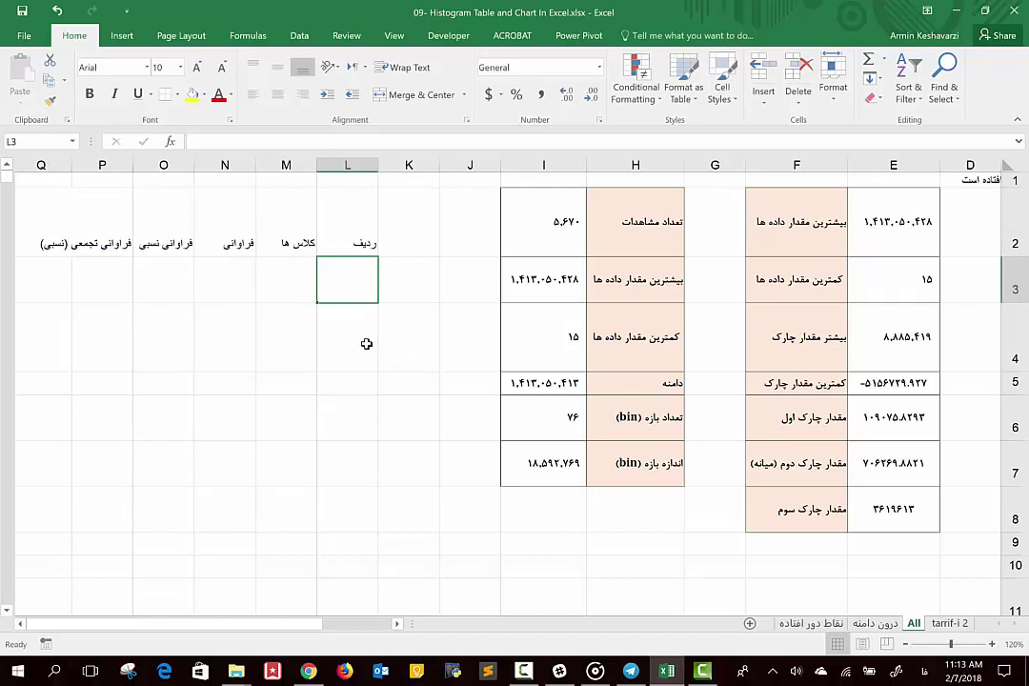
{"action": "type", "text": "1"}
{"action": "key", "text": "Return"}
{"action": "type", "text": "2"}
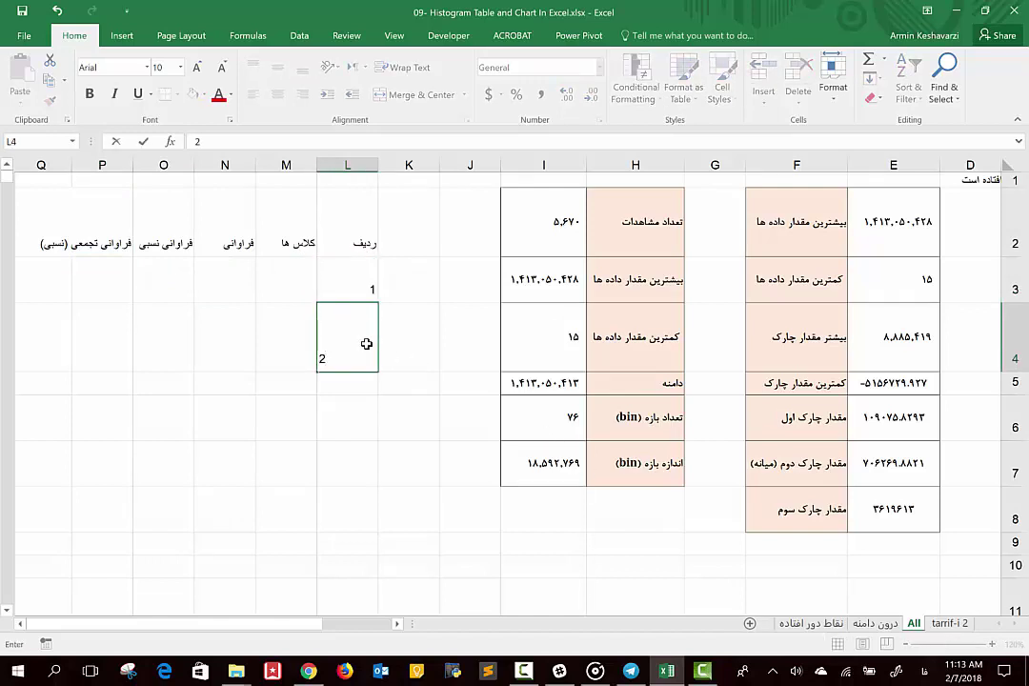
{"action": "key", "text": "Up"}
{"action": "left_click", "coordinate": [363, 344]}
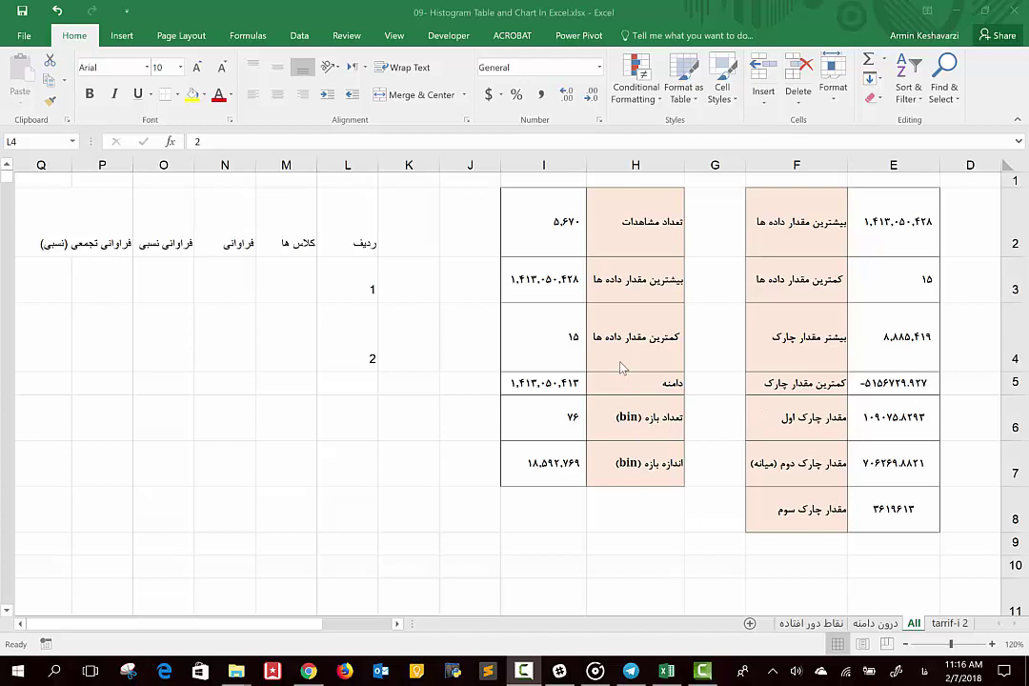
Undo the dragged numbering down column L and clear L4, leaving only 1 in L3
{"action": "left_click", "coordinate": [352, 286]}
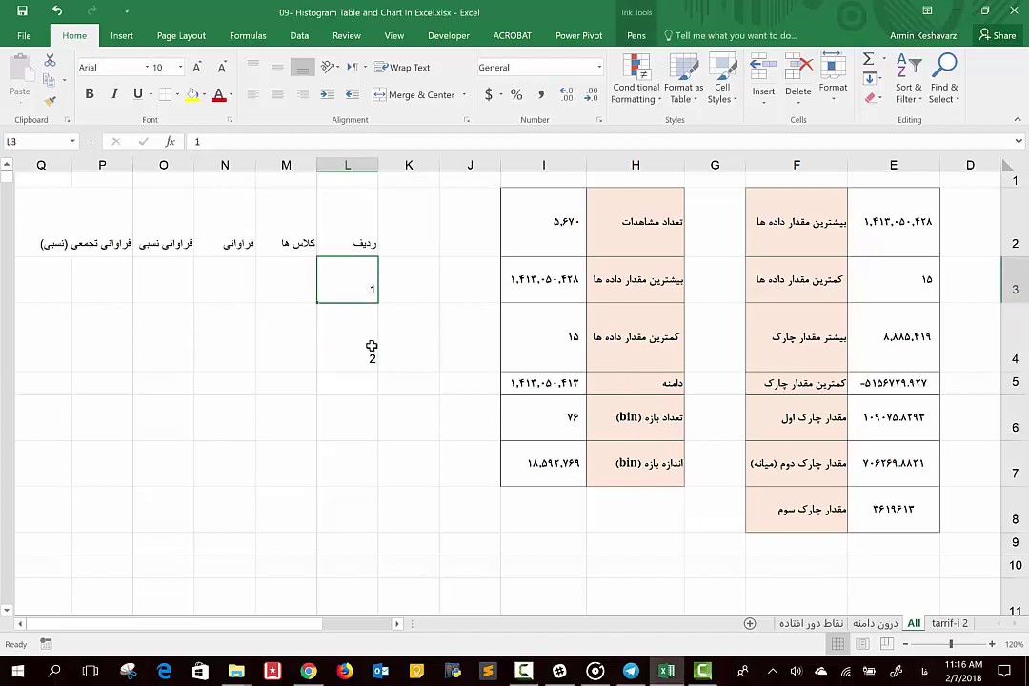
{"action": "left_click", "coordinate": [372, 346], "text": "shift"}
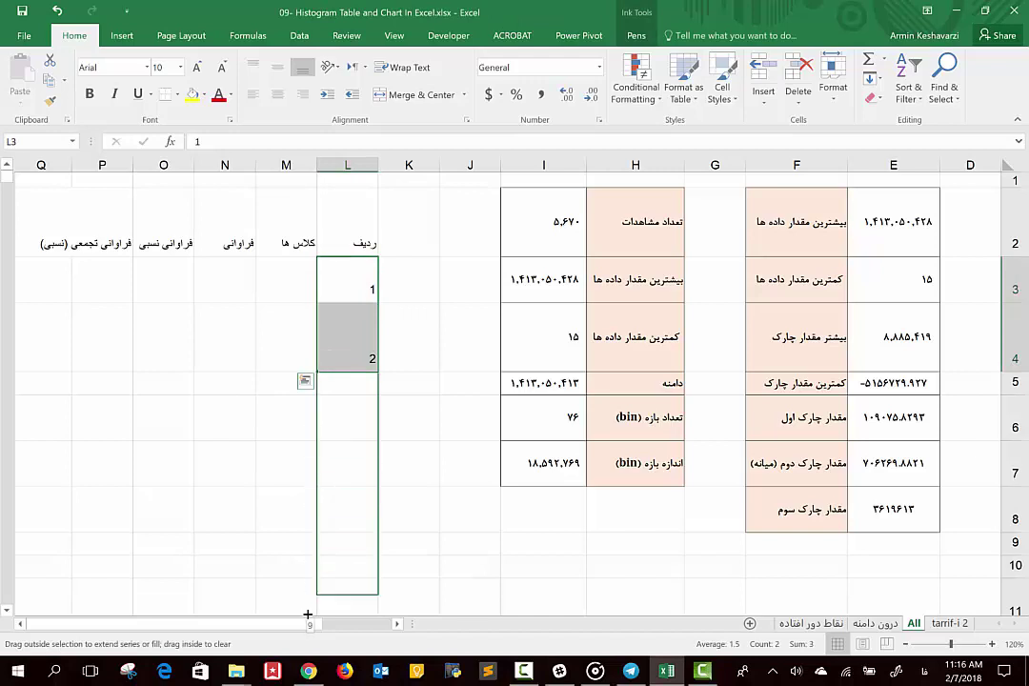
{"action": "left_click_drag", "start_coordinate": [314, 393], "coordinate": [304, 643]}
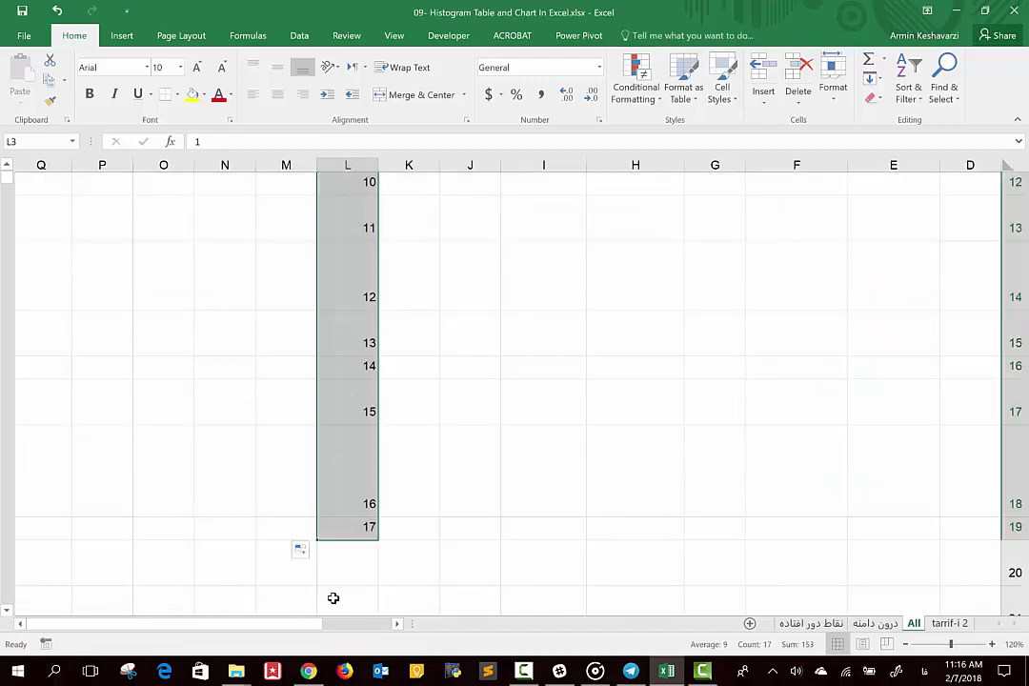
{"action": "key", "text": "ctrl+z"}
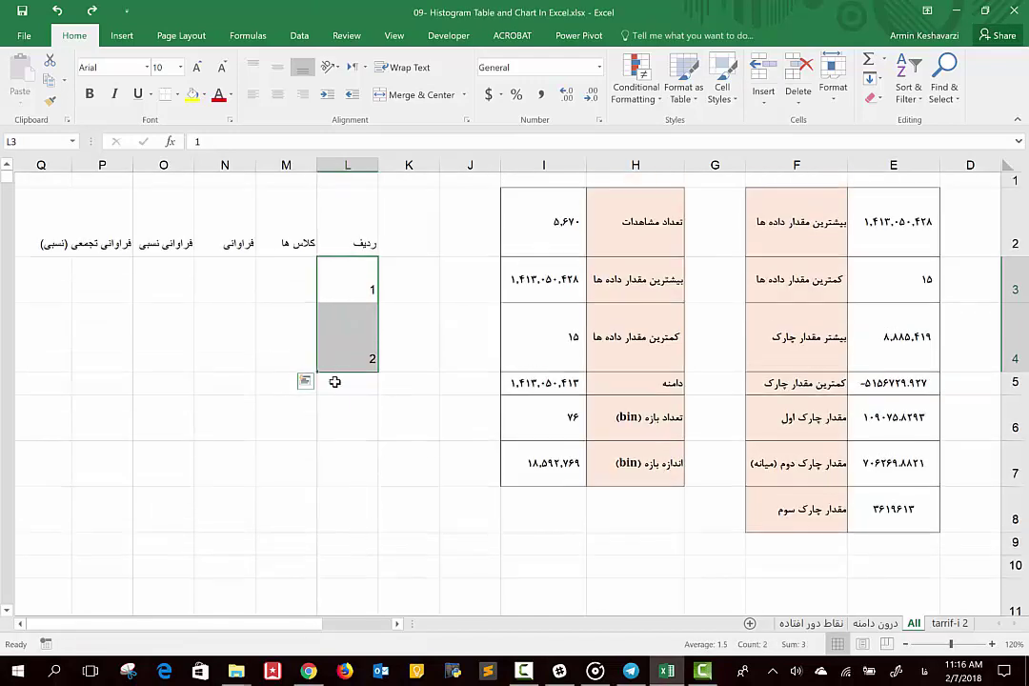
{"action": "left_click", "coordinate": [367, 360]}
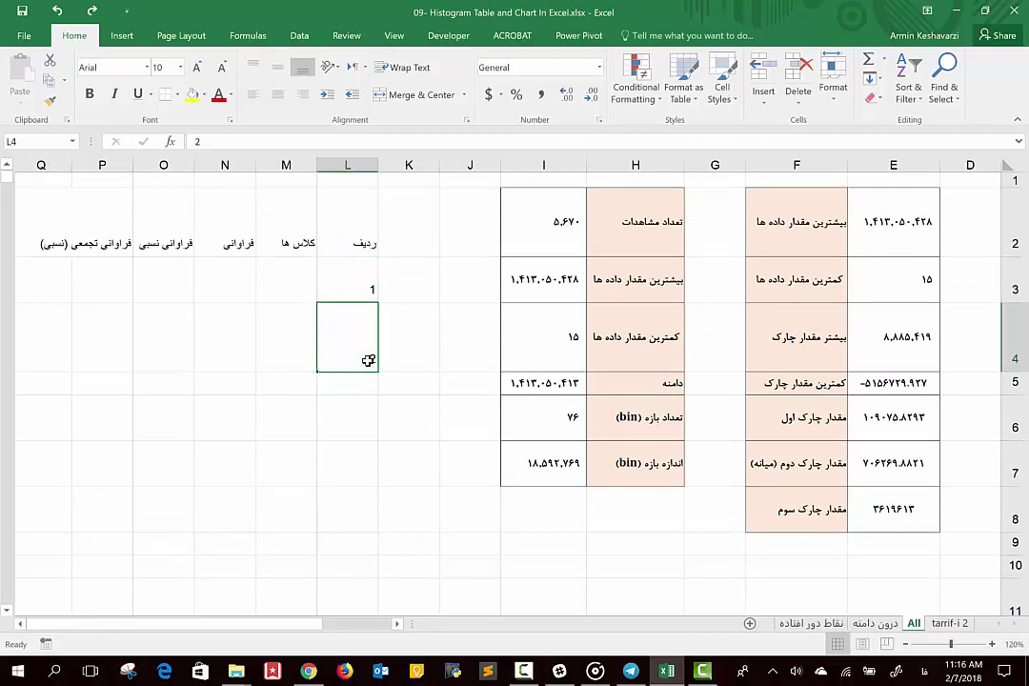
{"action": "key", "text": "Delete"}
{"action": "key", "text": "Up"}
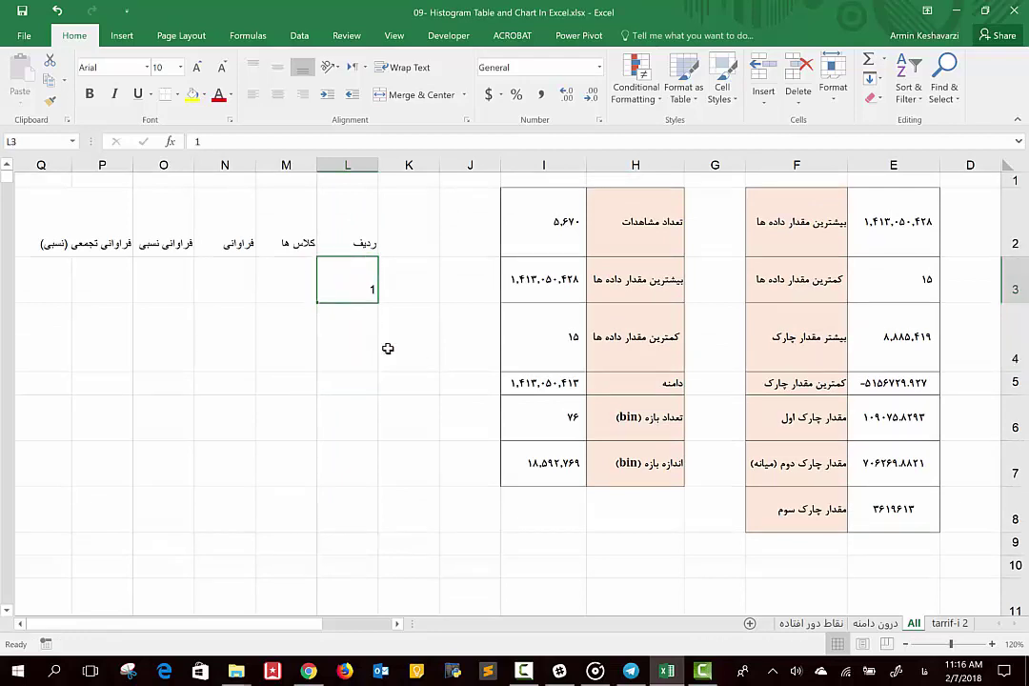
{"action": "left_click", "coordinate": [870, 78]}
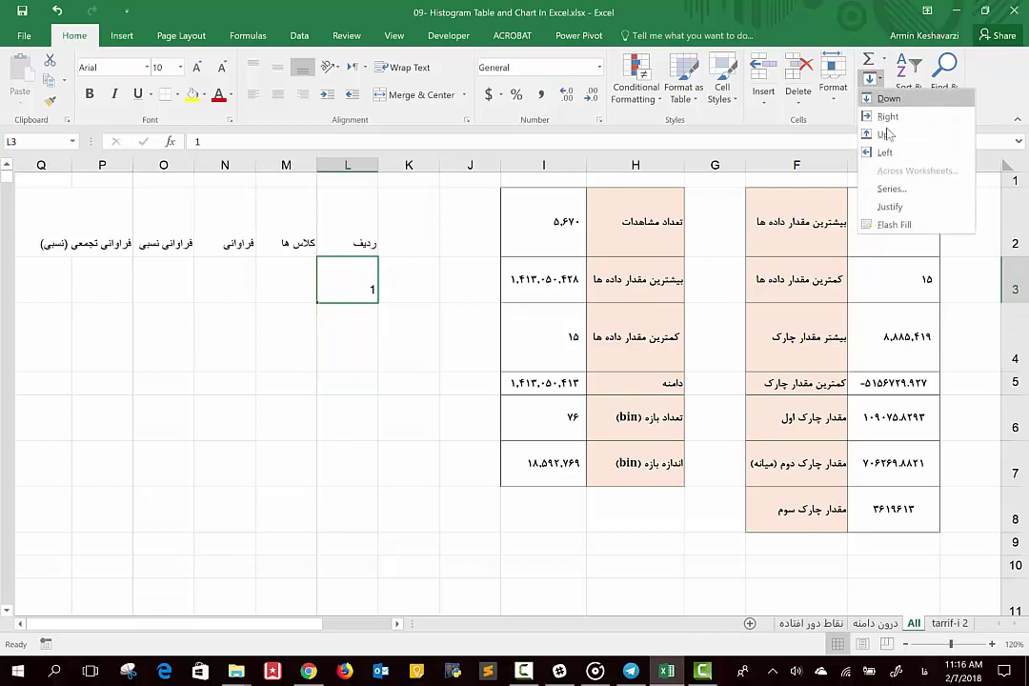
Fill L3 down a column as a linear series with step 1, stopping at 76
{"action": "left_click", "coordinate": [892, 189]}
{"action": "type", "text": "76"}
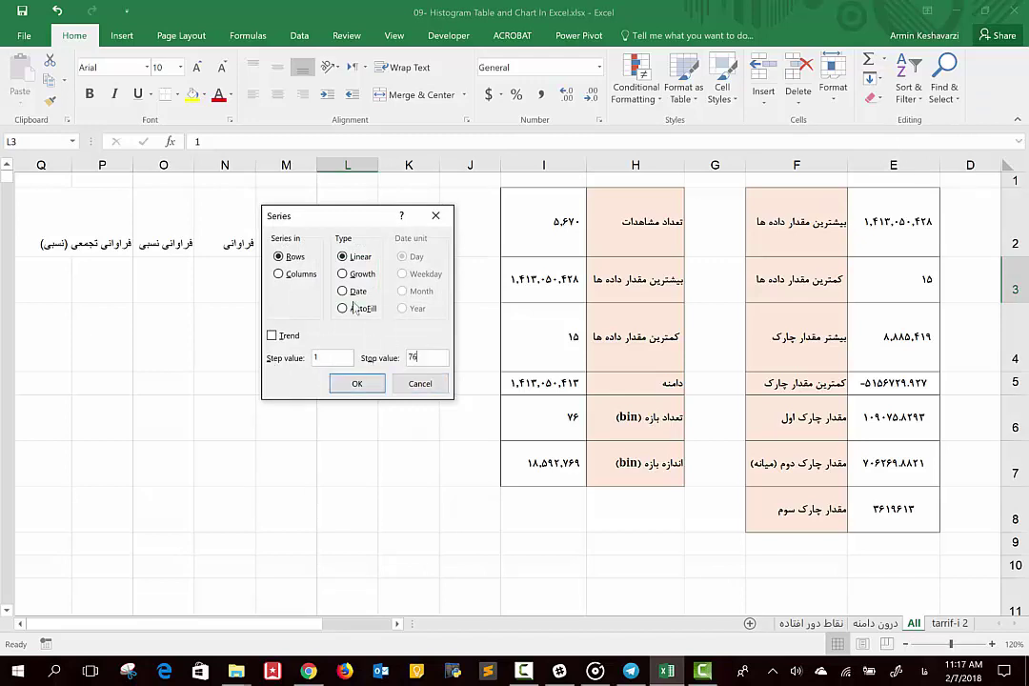
{"action": "left_click", "coordinate": [286, 273]}
{"action": "left_click", "coordinate": [358, 384]}
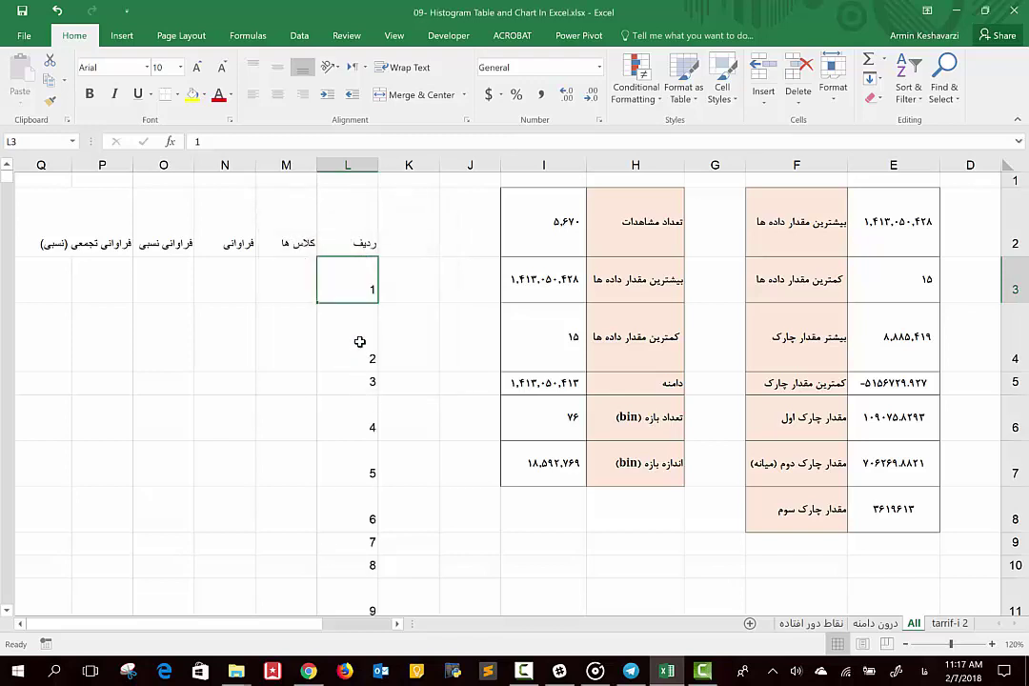
{"action": "key", "text": "ctrl+Down"}
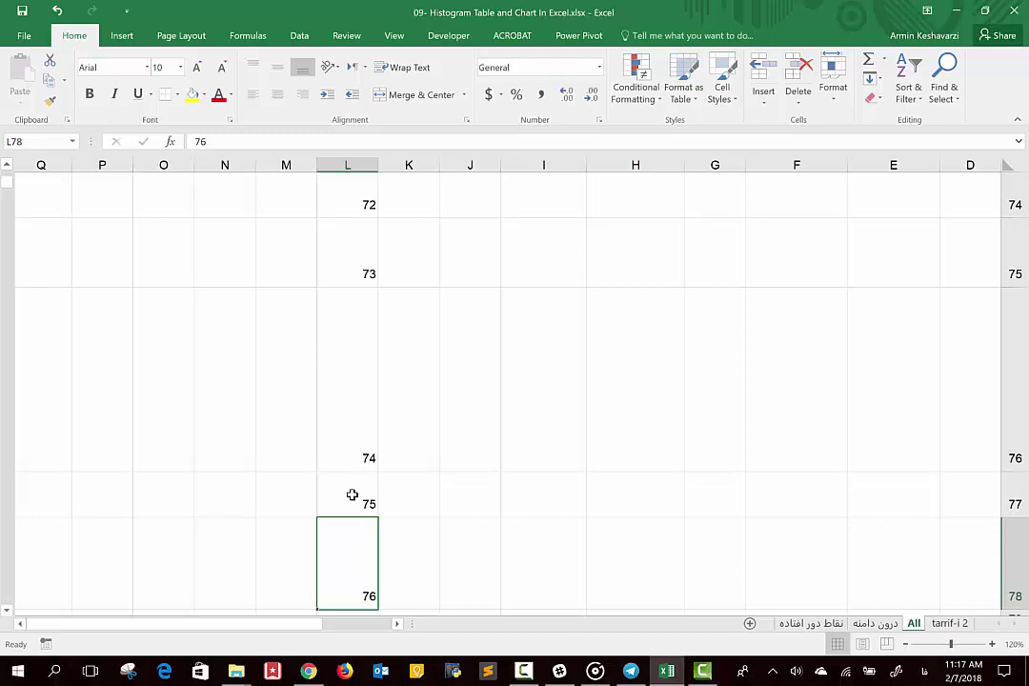
Type the class label [15 - 18592769) in M3 and begin '[18592769 -' in M4
{"action": "key", "text": "ctrl+Up"}
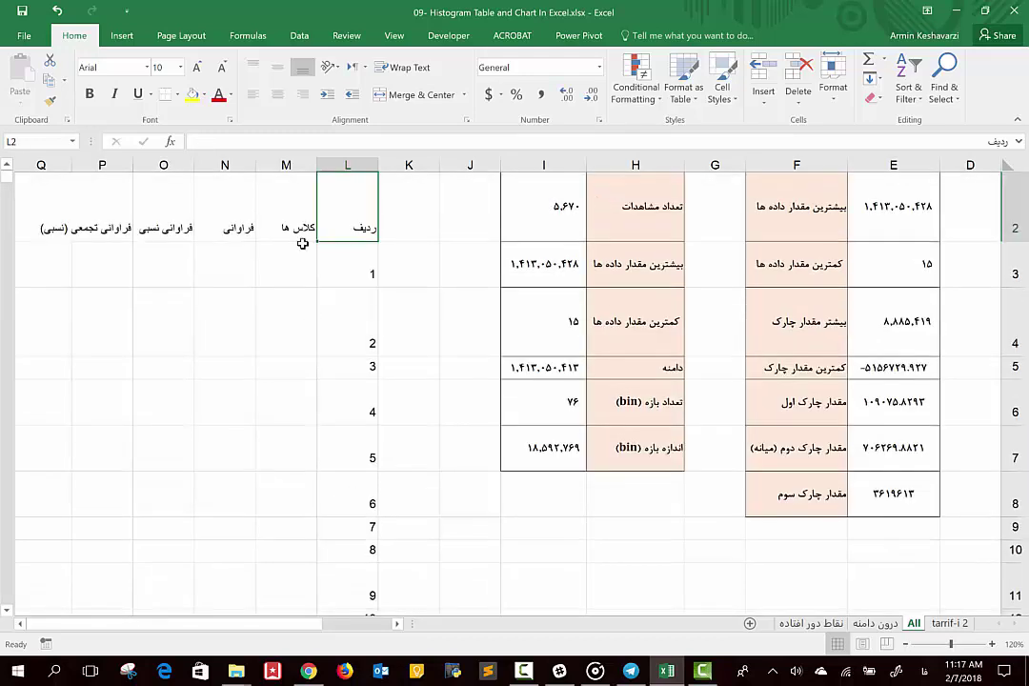
{"action": "left_click", "coordinate": [283, 274]}
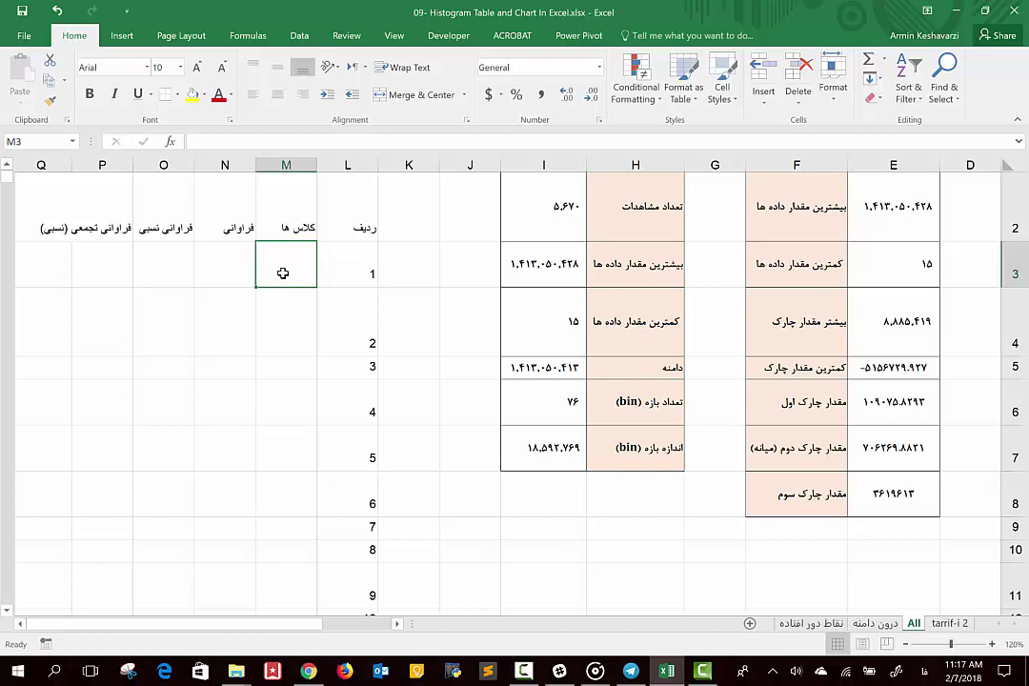
{"action": "type", "text": ")"}
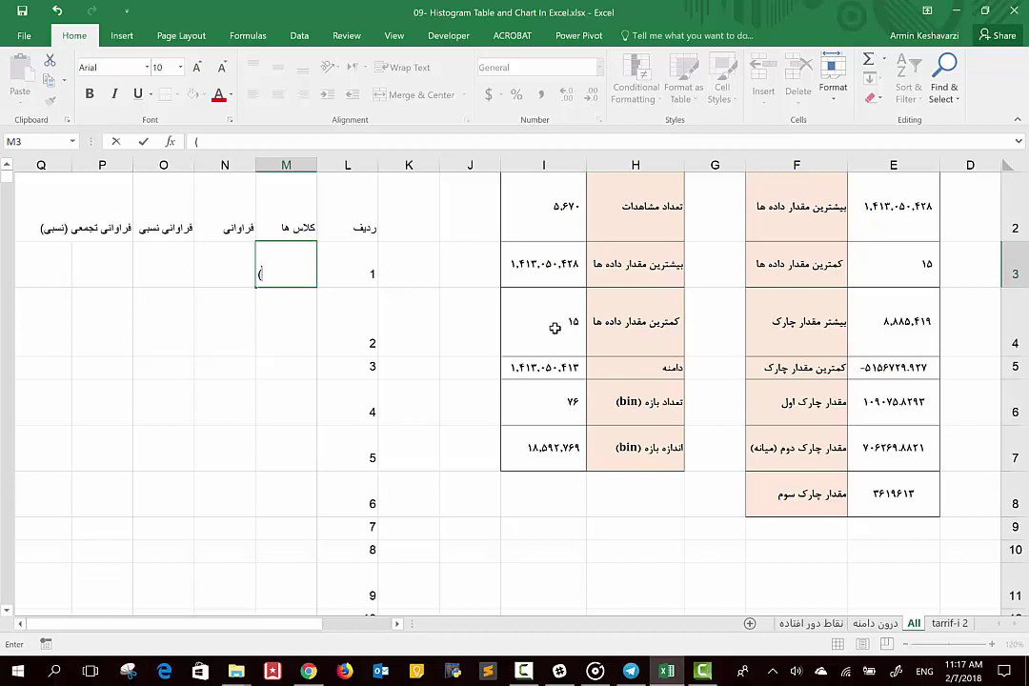
{"action": "type", "text": "15"}
{"action": "key", "text": "BackSpace"}
{"action": "key", "text": "BackSpace"}
{"action": "key", "text": "BackSpace"}
{"action": "type", "text": "18"}
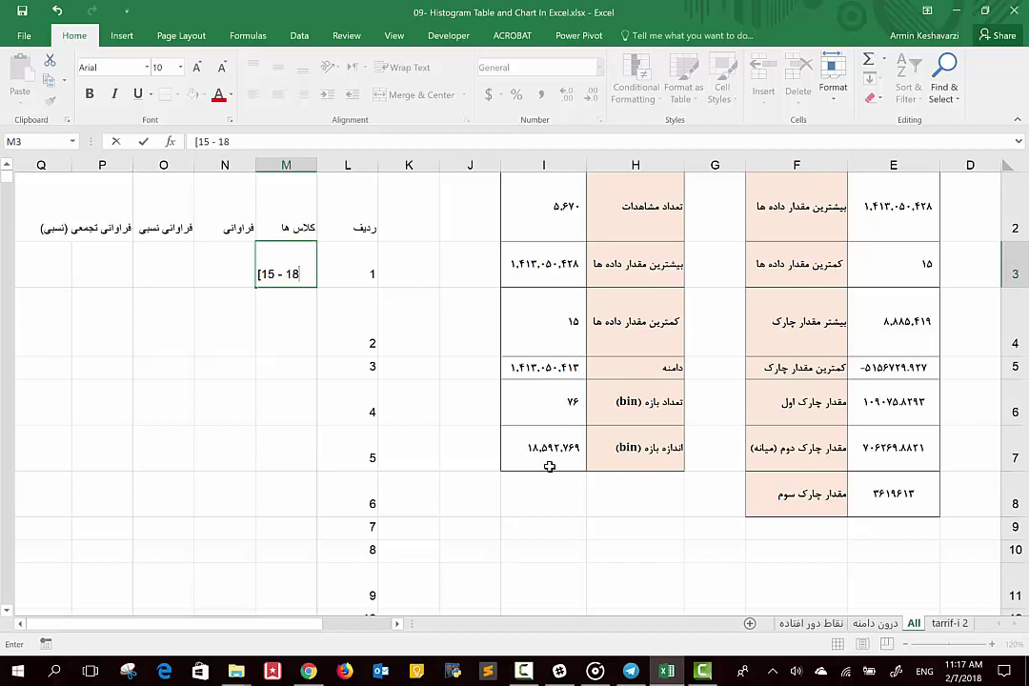
{"action": "type", "text": "592"}
{"action": "type", "text": "769"}
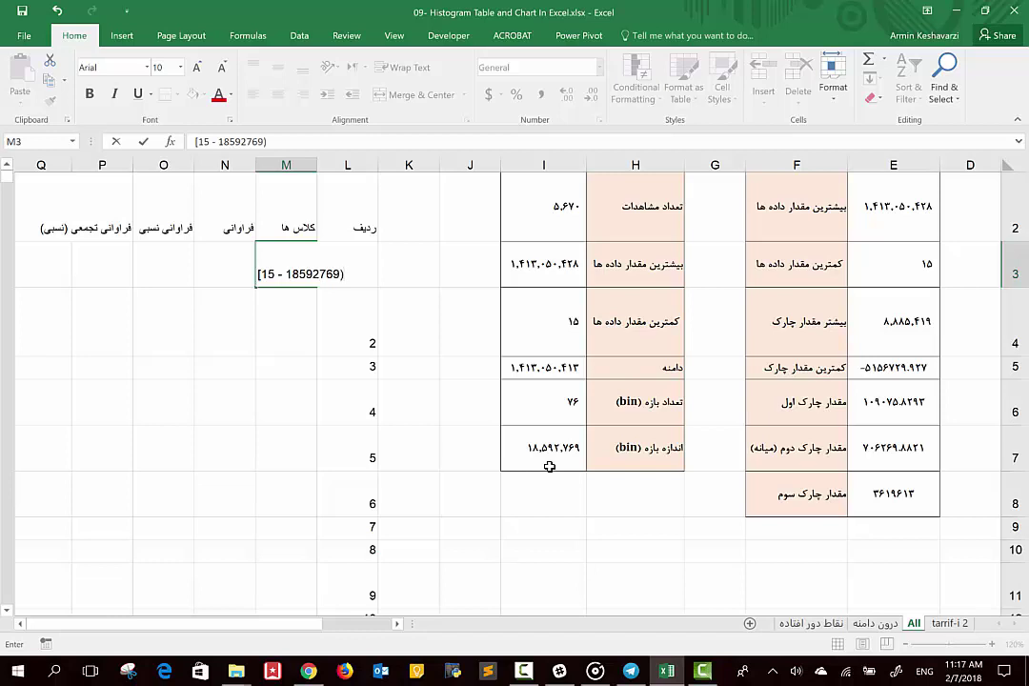
{"action": "key", "text": "Return"}
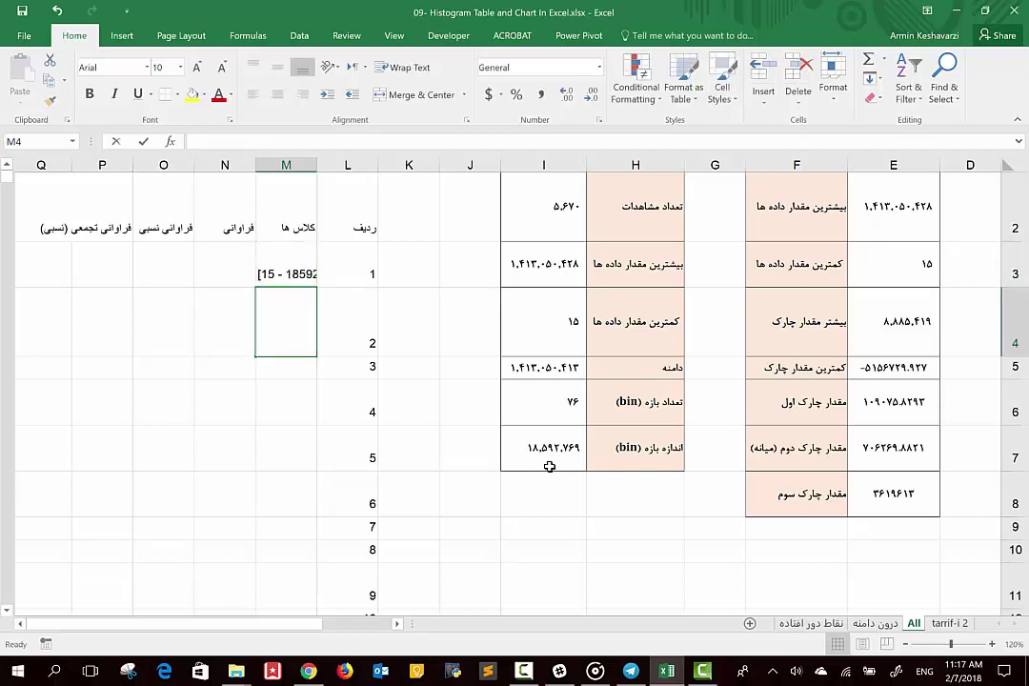
{"action": "type", "text": "{"}
{"action": "type", "text": "[25 - 28592769)"}
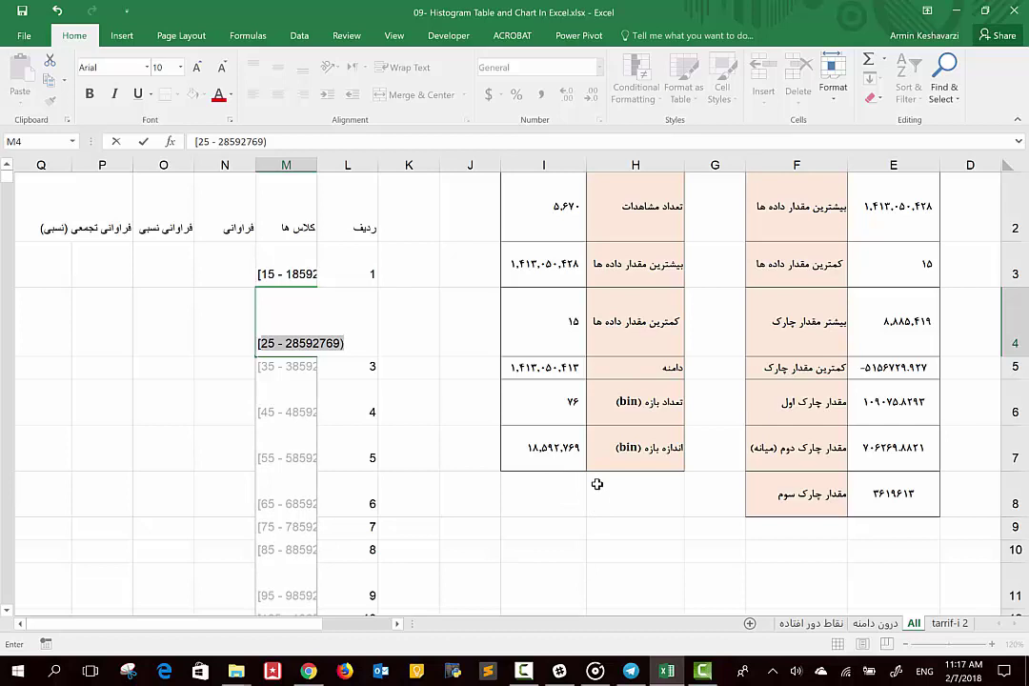
{"action": "type", "text": "[18"}
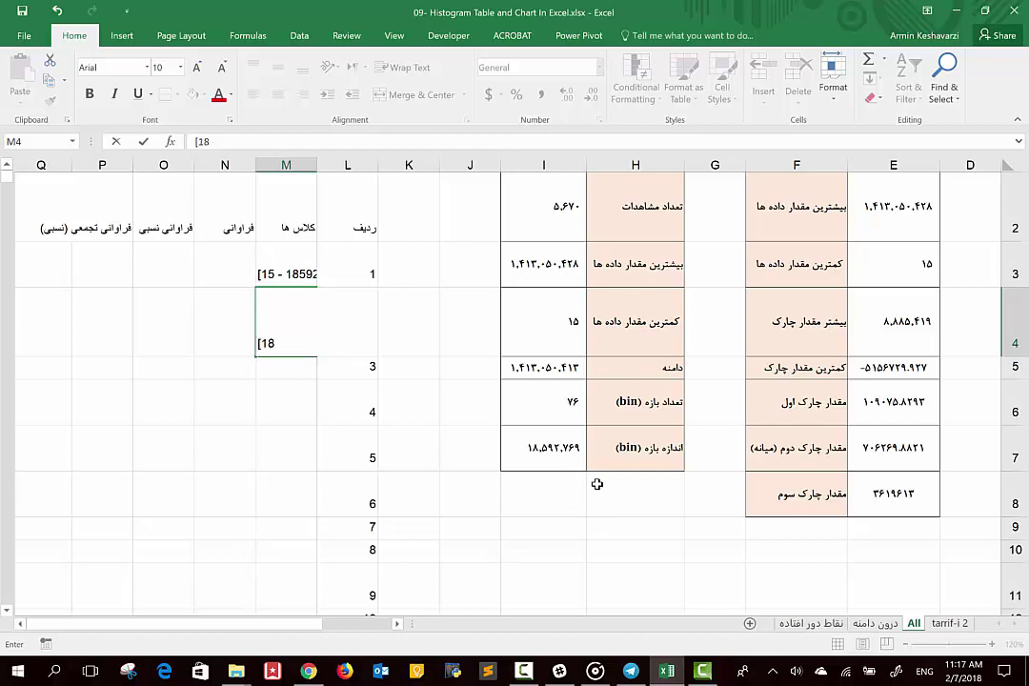
{"action": "type", "text": "5927"}
{"action": "type", "text": "69 -"}
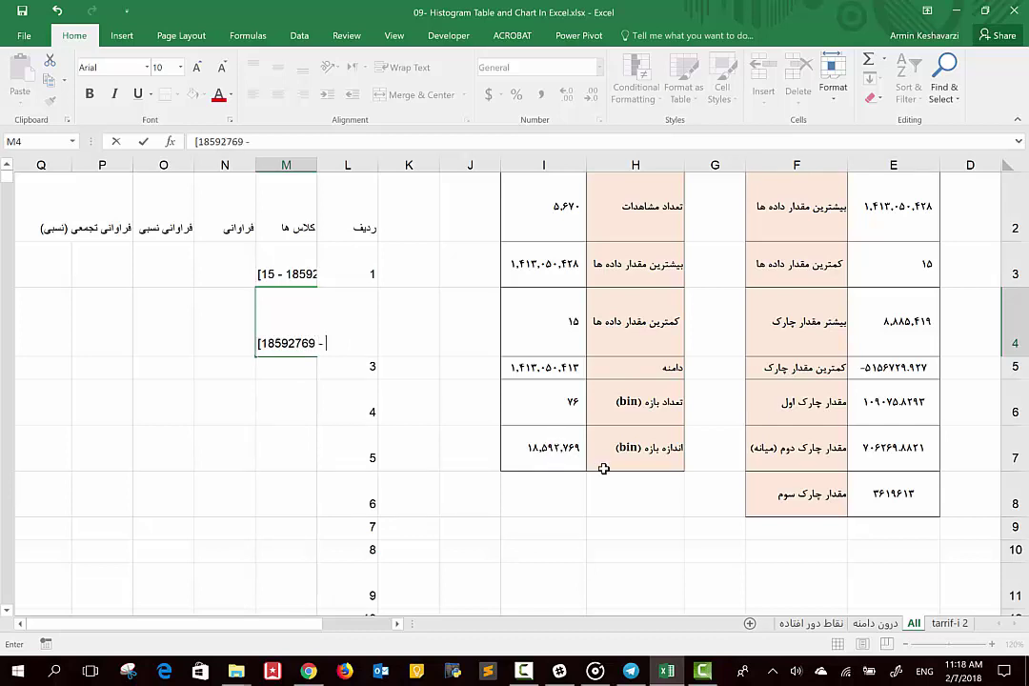
Enter =I7*2 in I9 to double the bin size
{"action": "left_click", "coordinate": [542, 494]}
{"action": "key", "text": "Down"}
{"action": "type", "text": "="}
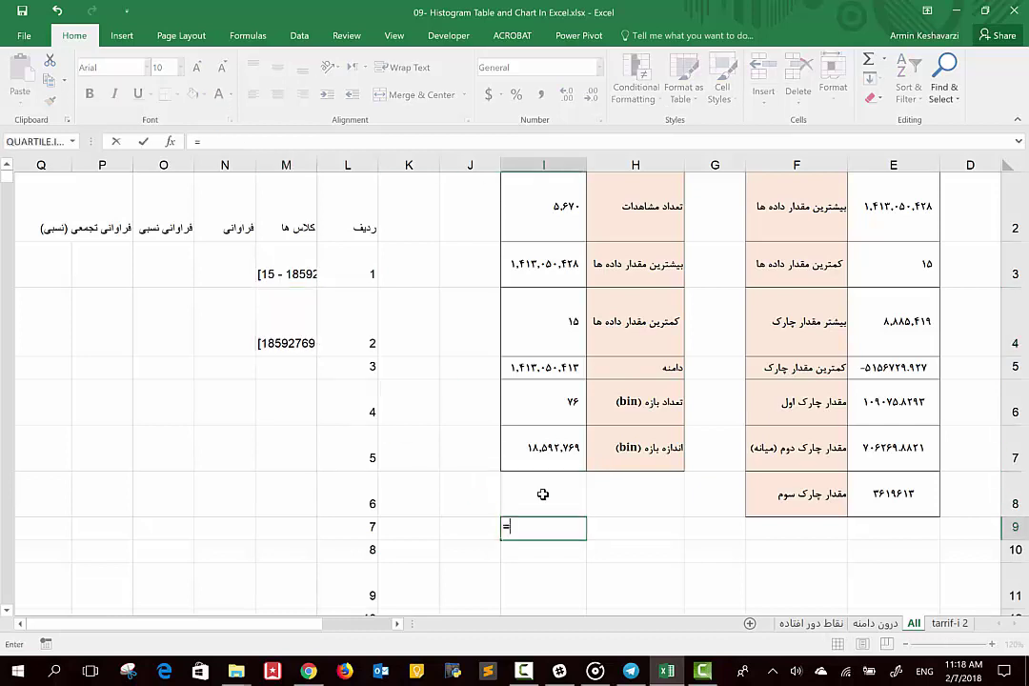
{"action": "left_click", "coordinate": [540, 458]}
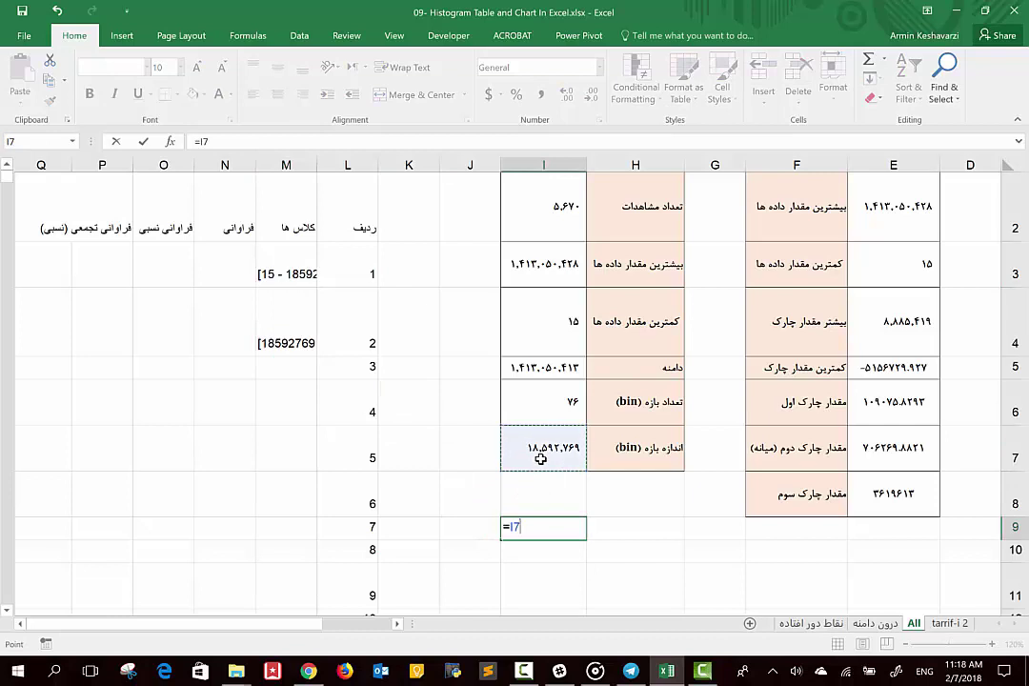
{"action": "type", "text": "*"}
{"action": "key", "text": "Return"}
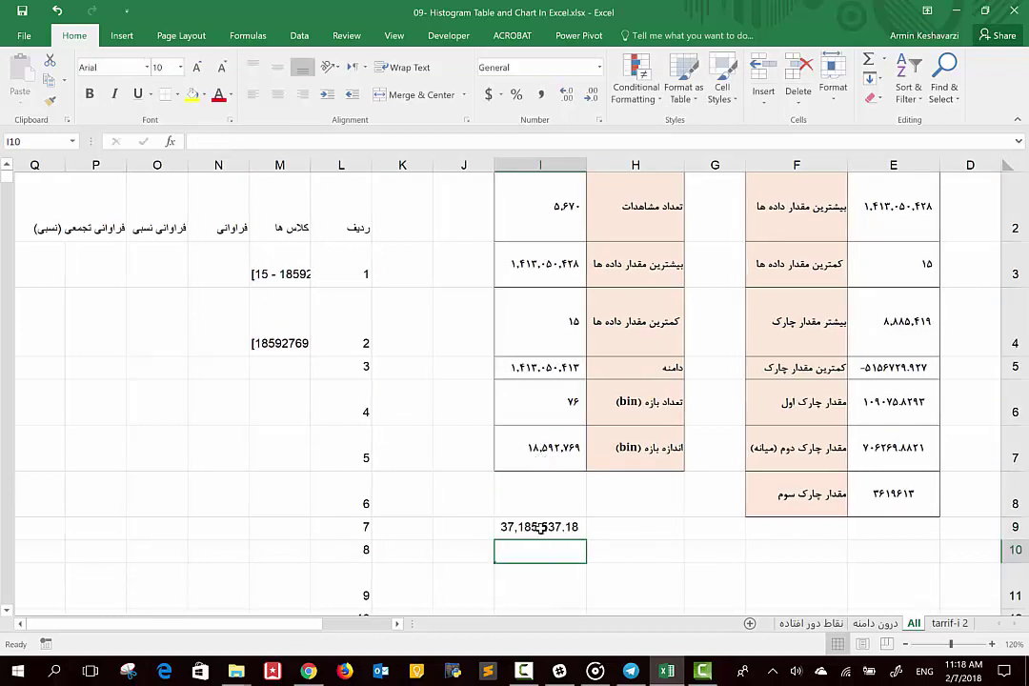
Complete M4 as [18592769 - 37185537) and widen column M to show both labels
{"action": "left_click", "coordinate": [298, 348]}
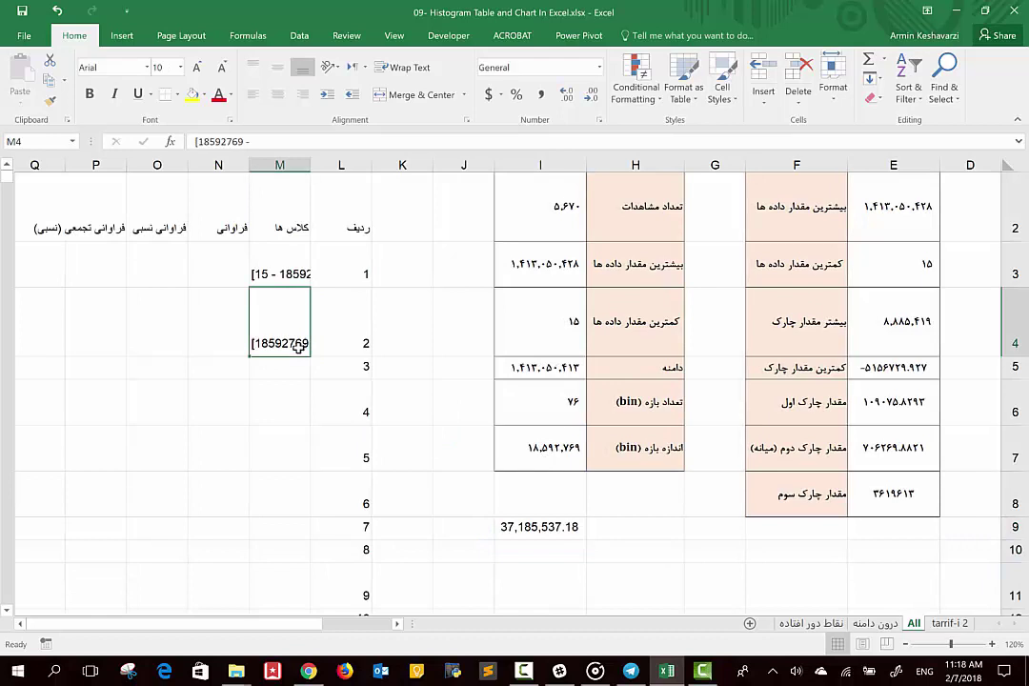
{"action": "left_click", "coordinate": [264, 141]}
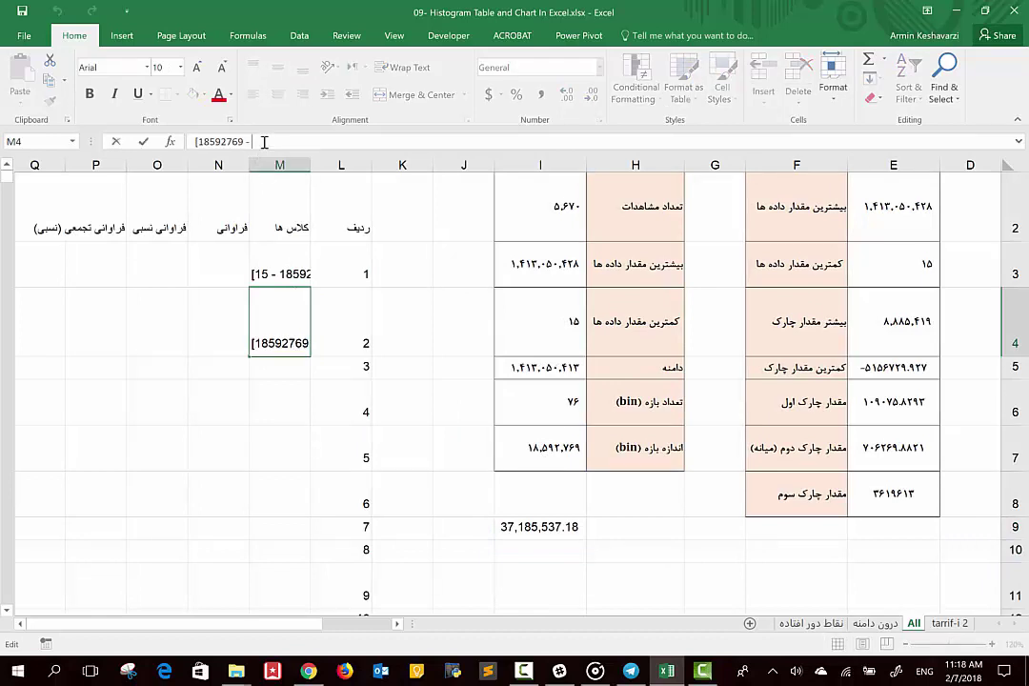
{"action": "type", "text": "371"}
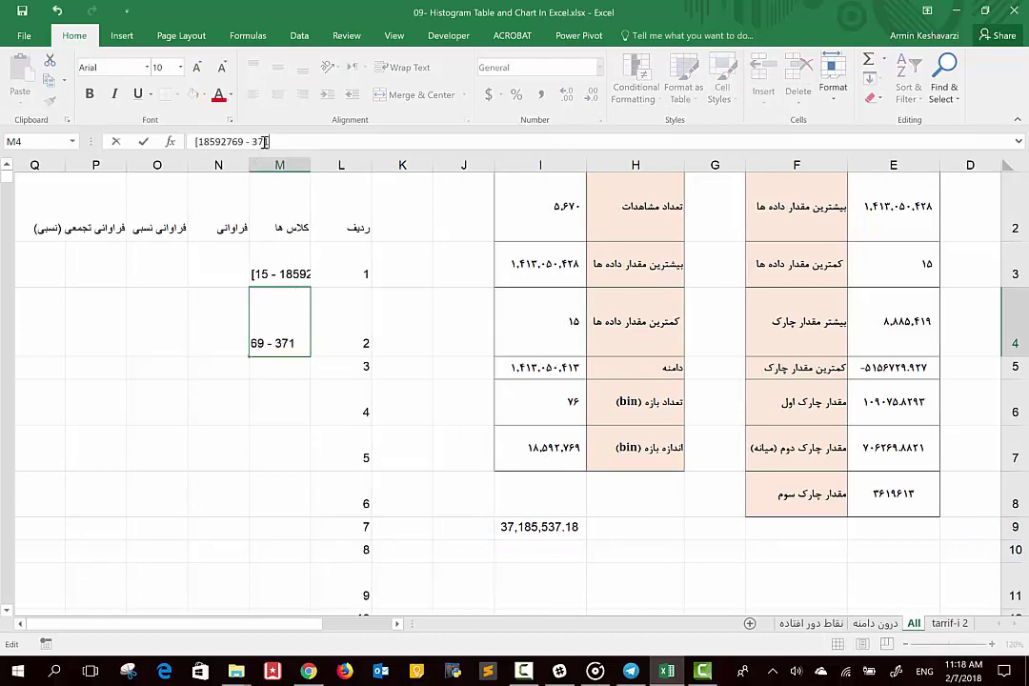
{"action": "type", "text": "8"}
{"action": "type", "text": "5537"}
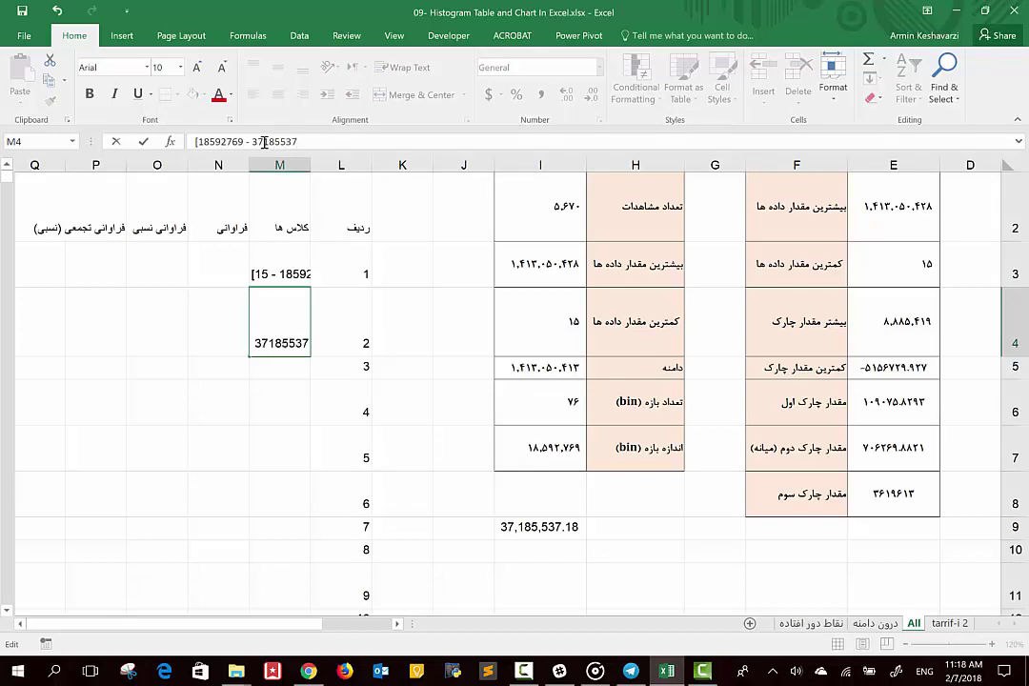
{"action": "type", "text": ")"}
{"action": "key", "text": "Return"}
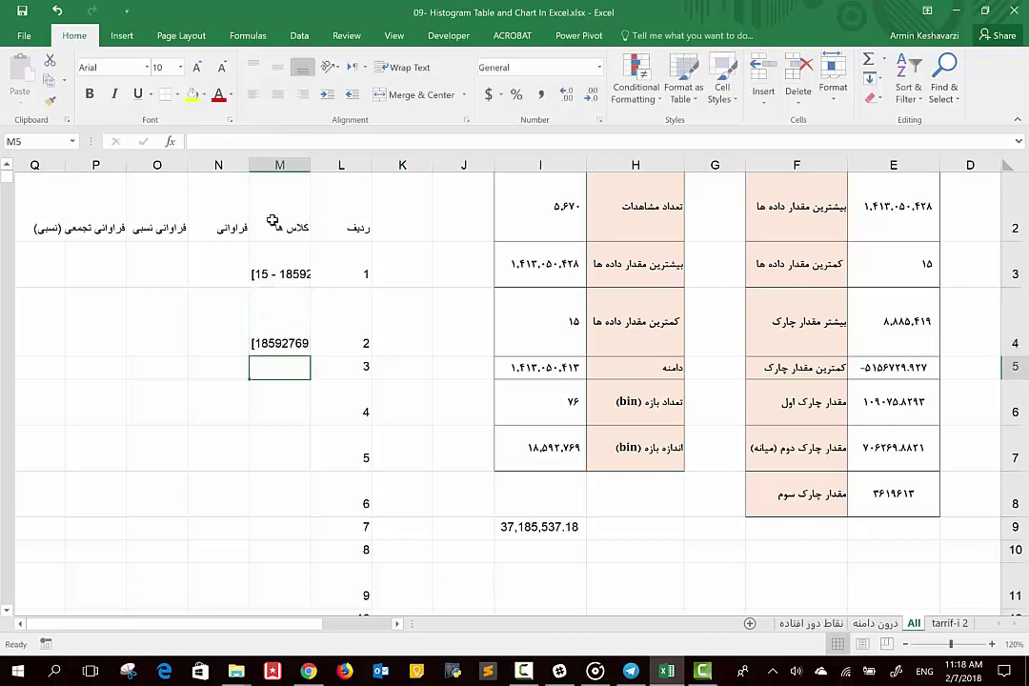
{"action": "left_click_drag", "start_coordinate": [245, 166], "coordinate": [177, 166]}
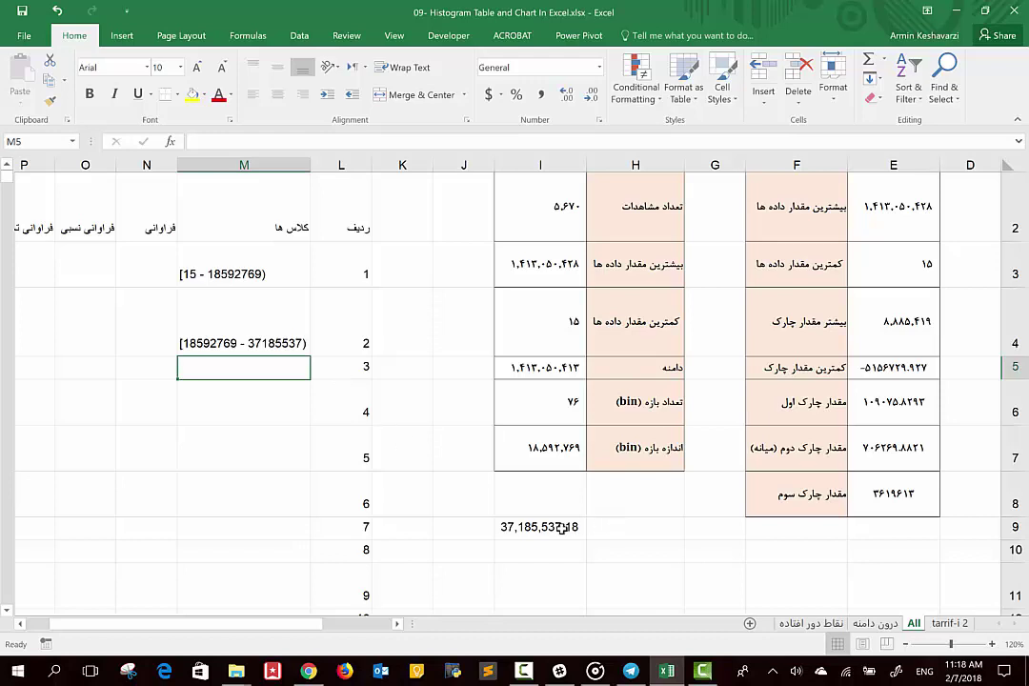
{"action": "left_click", "coordinate": [566, 529]}
{"action": "left_click", "coordinate": [272, 277]}
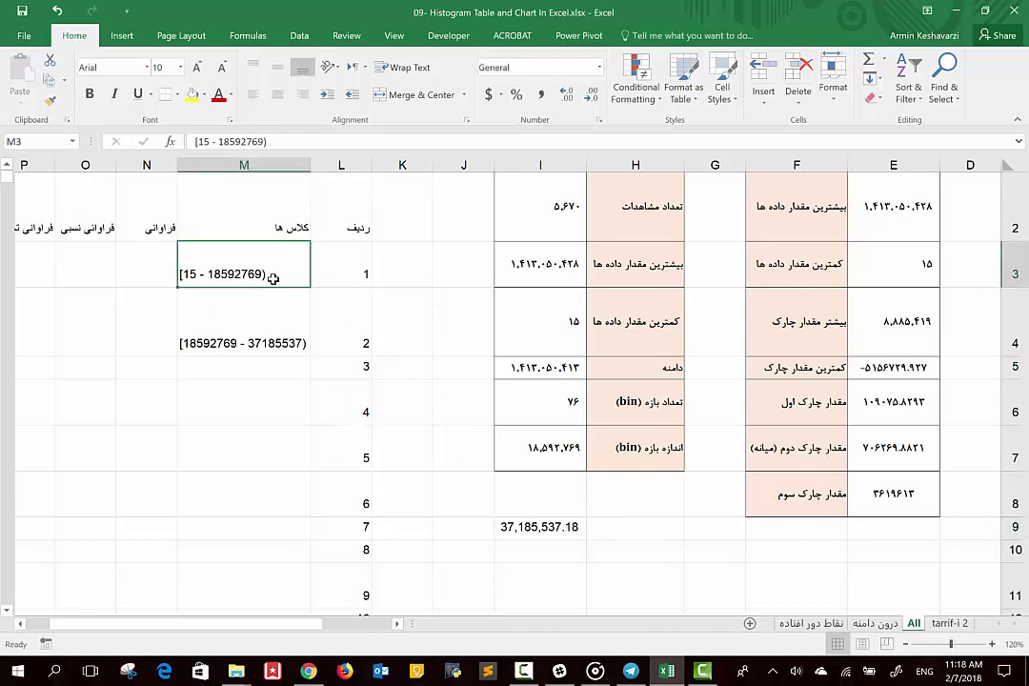
Start a =FREQUENCY( formula in N3, then cancel it with Esc
{"action": "left_click", "coordinate": [158, 251]}
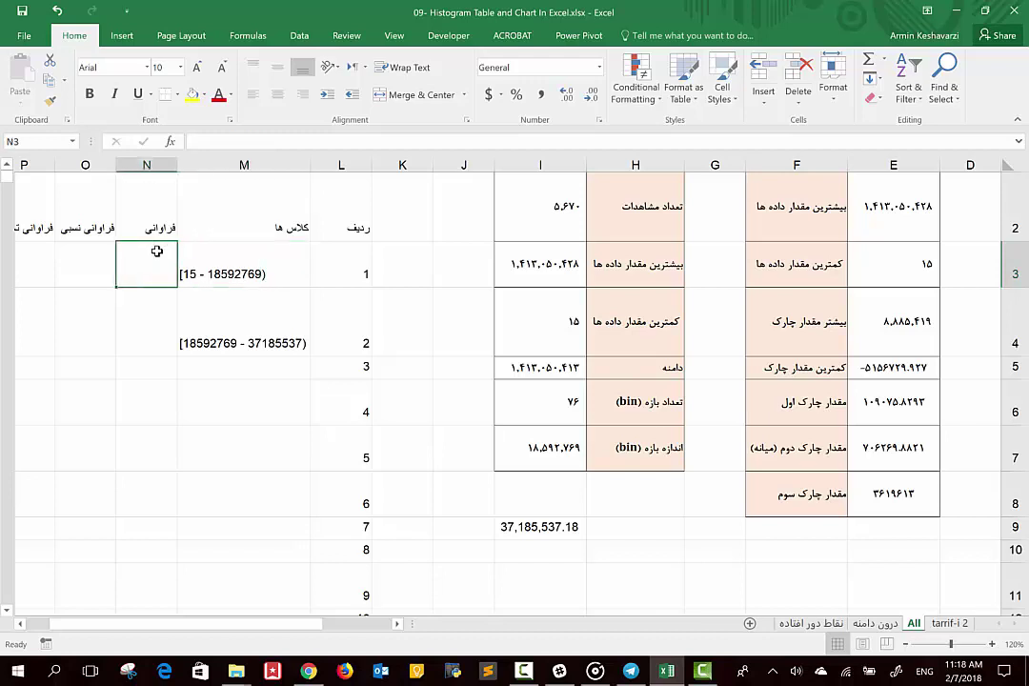
{"action": "type", "text": "="}
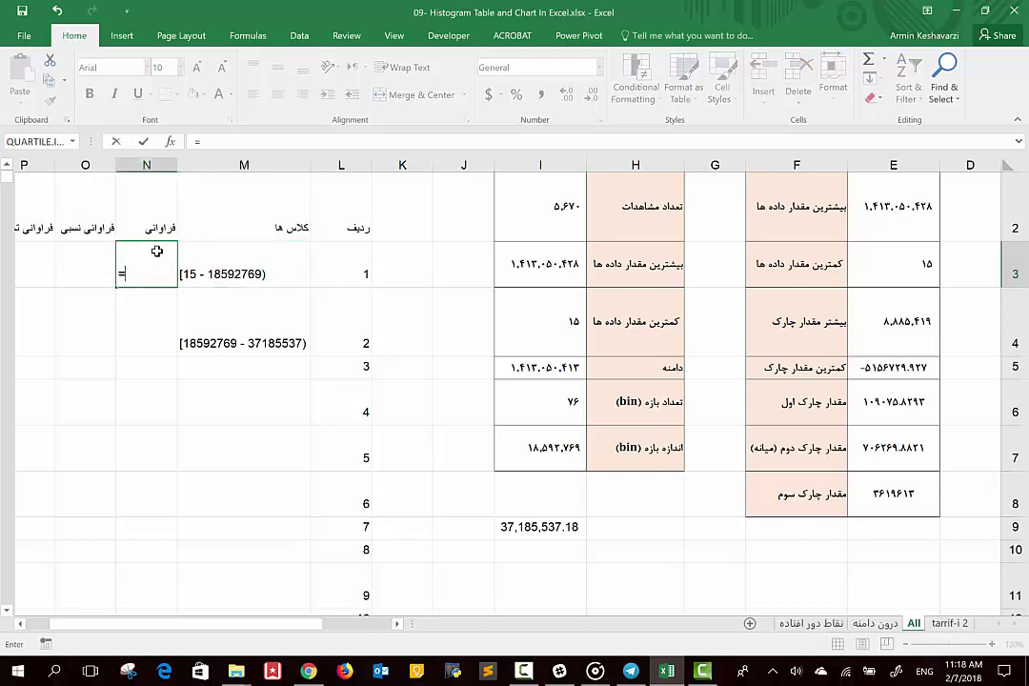
{"action": "type", "text": "fre"}
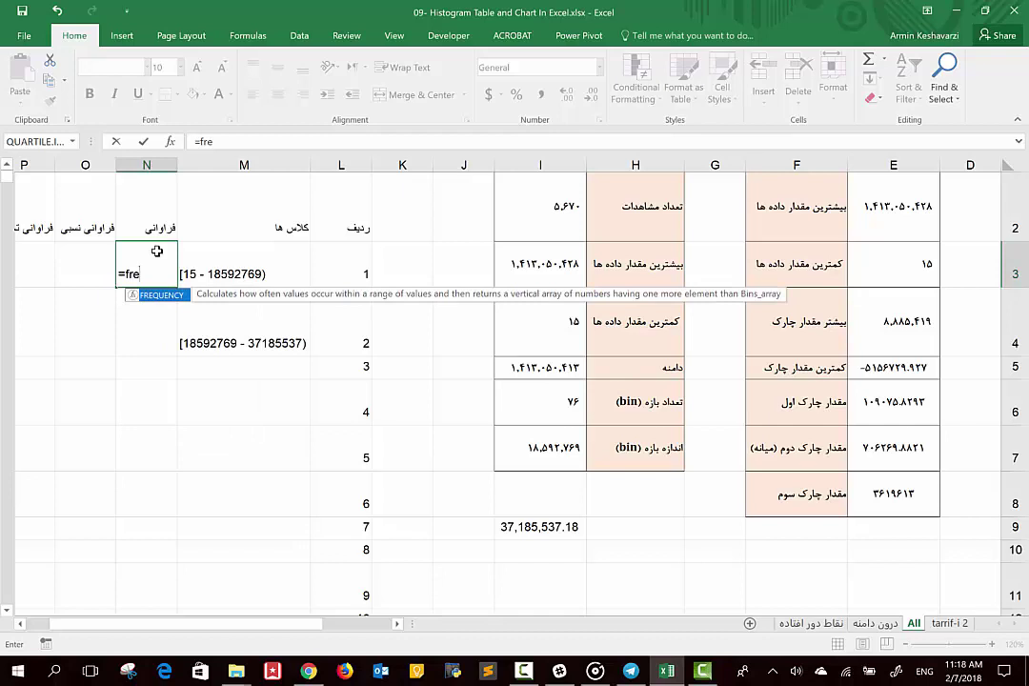
{"action": "key", "text": "Tab"}
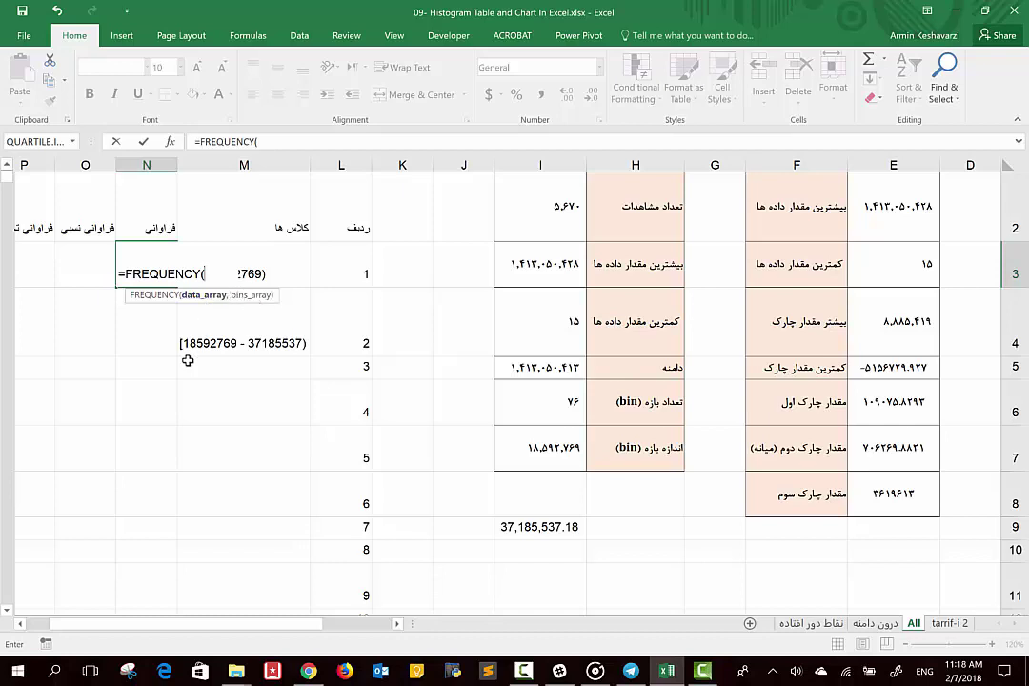
{"action": "key", "text": "Escape"}
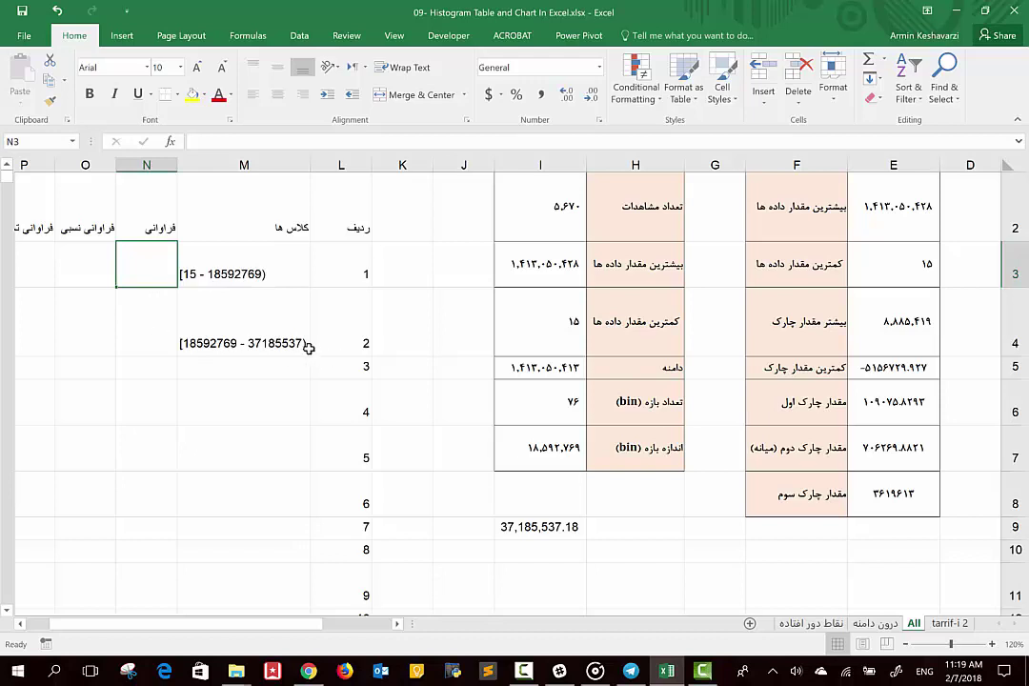
Replace M3's class label with its upper bound, 18592769
{"action": "left_click", "coordinate": [238, 273]}
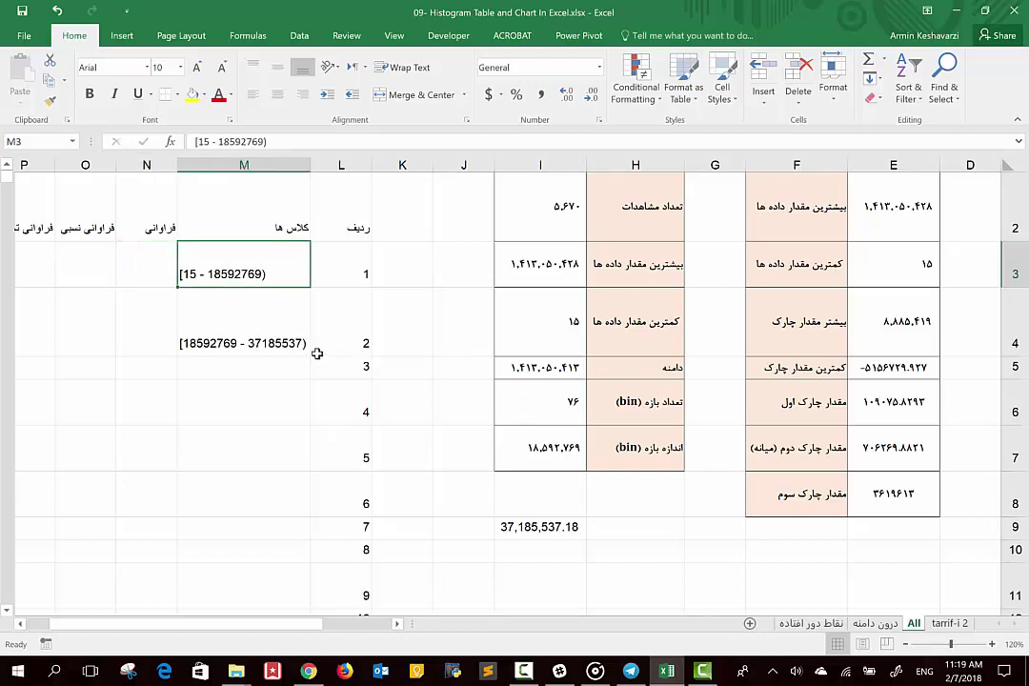
{"action": "left_click", "coordinate": [541, 456]}
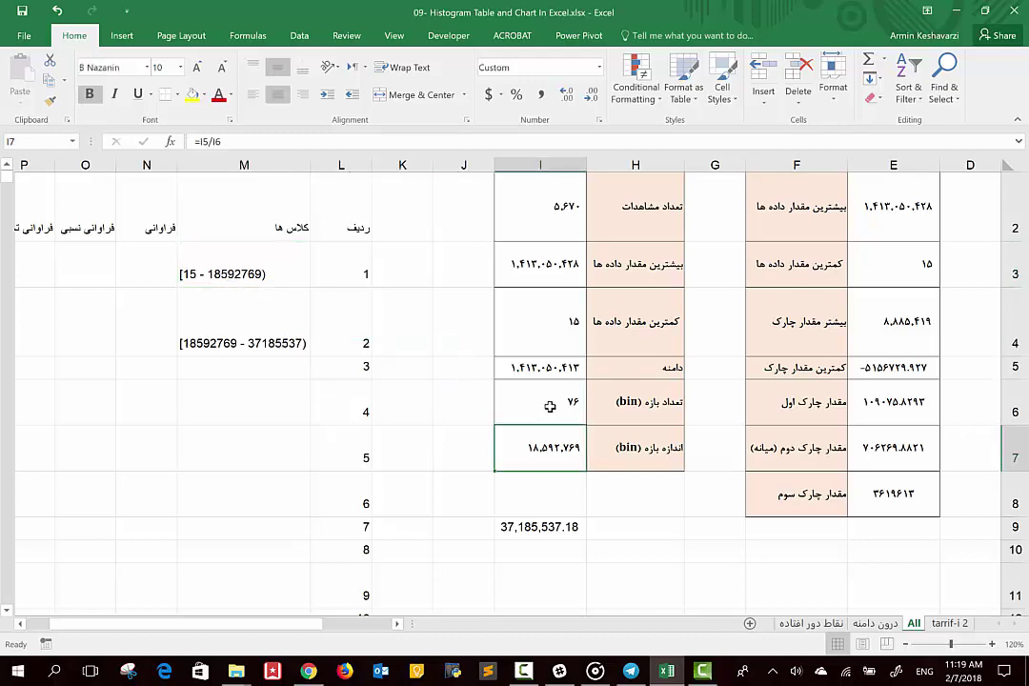
{"action": "key", "text": "ctrl+c"}
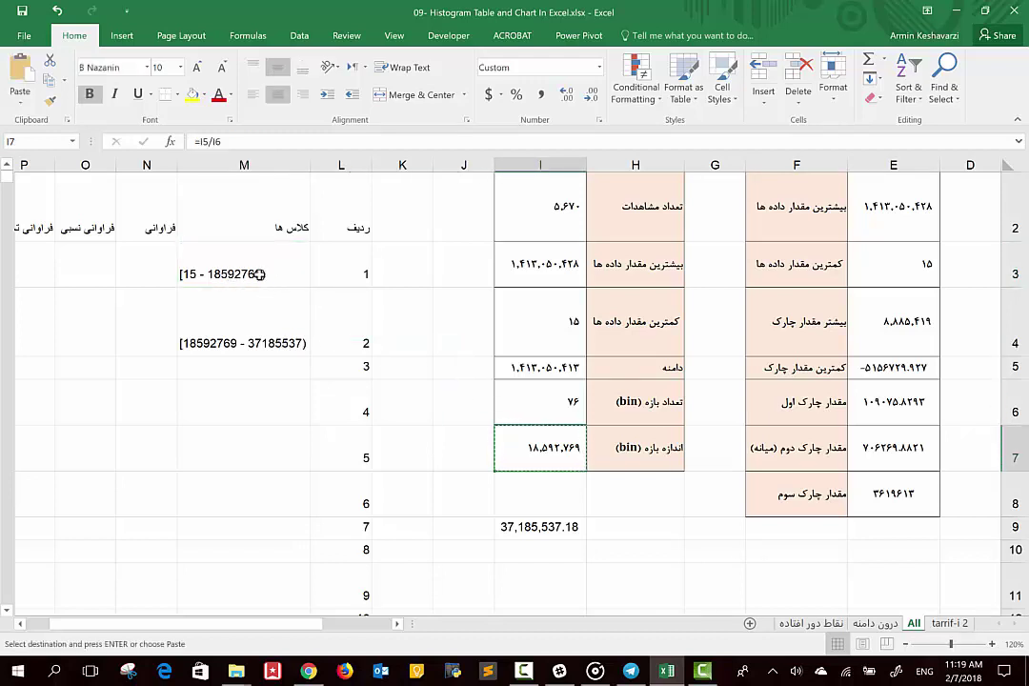
{"action": "left_click", "coordinate": [212, 277]}
{"action": "double_click", "coordinate": [209, 275]}
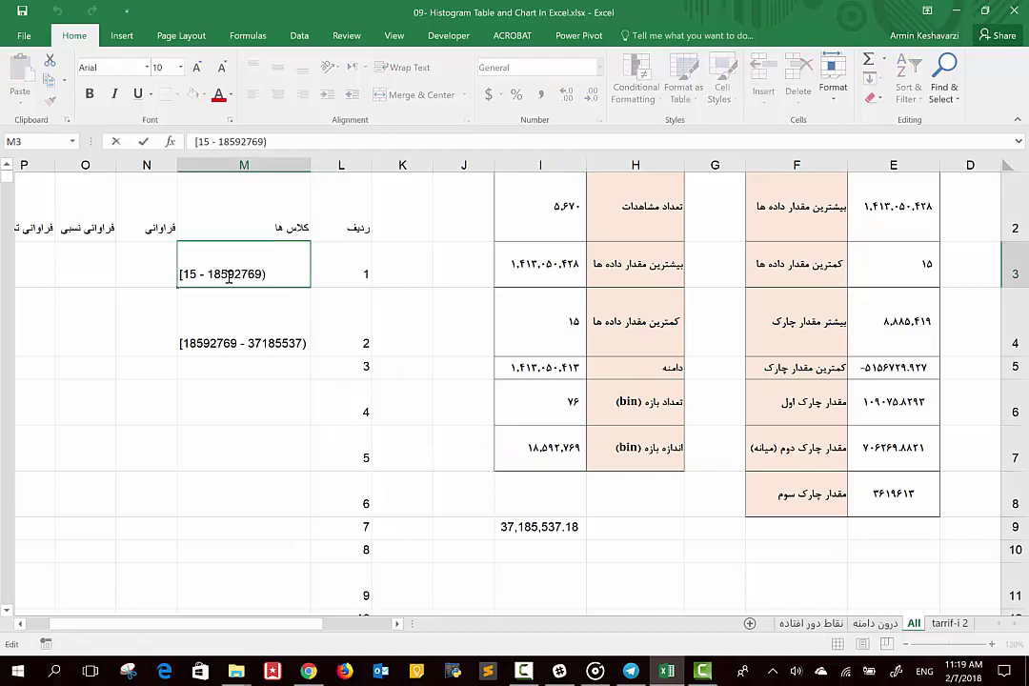
{"action": "double_click", "coordinate": [259, 277]}
{"action": "key", "text": "ctrl+c"}
{"action": "key", "text": "Return"}
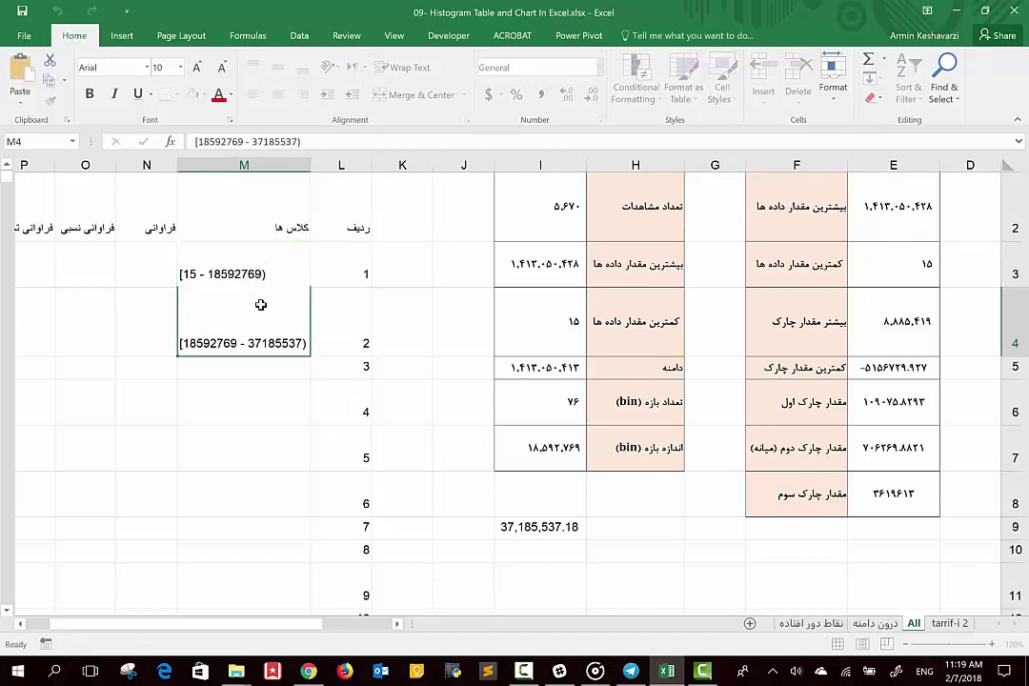
{"action": "left_click", "coordinate": [264, 264]}
{"action": "key", "text": "ctrl+v"}
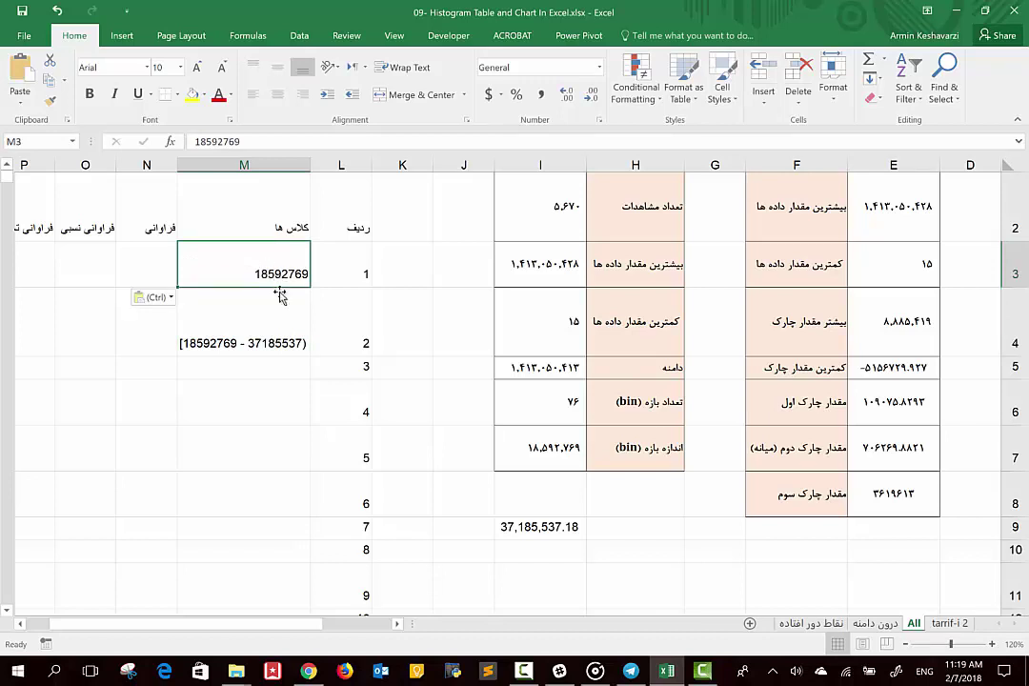
Replace M4's class label with its upper bound, 37185537
{"action": "left_click", "coordinate": [275, 334]}
{"action": "double_click", "coordinate": [244, 343]}
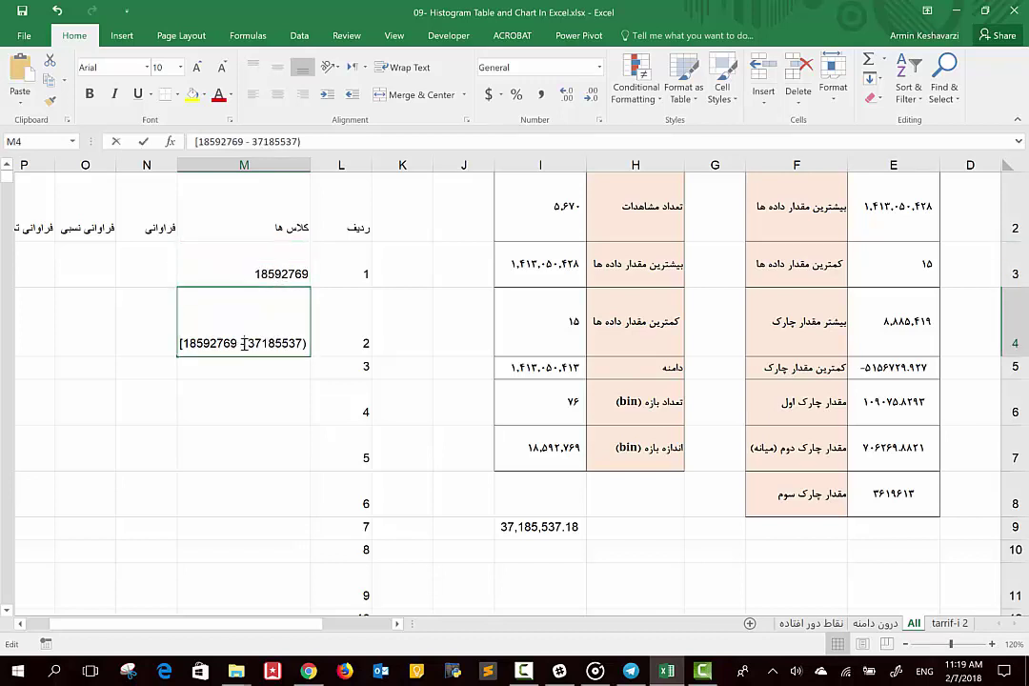
{"action": "left_click_drag", "start_coordinate": [247, 343], "coordinate": [301, 346]}
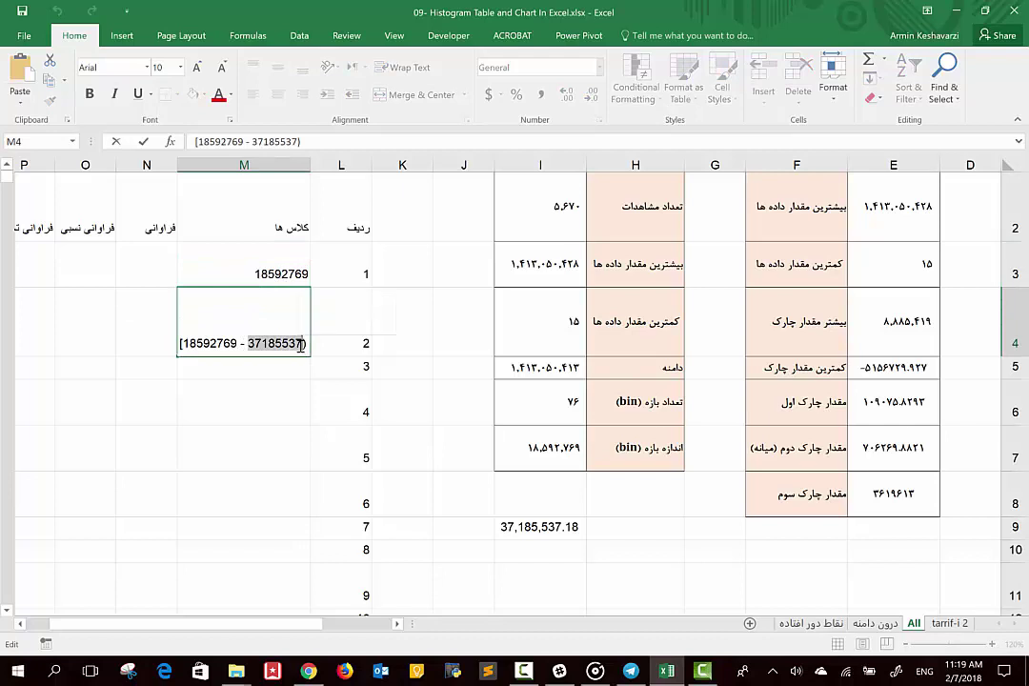
{"action": "key", "text": "ctrl+c"}
{"action": "key", "text": "Return"}
{"action": "left_click", "coordinate": [281, 316]}
{"action": "key", "text": "ctrl+v"}
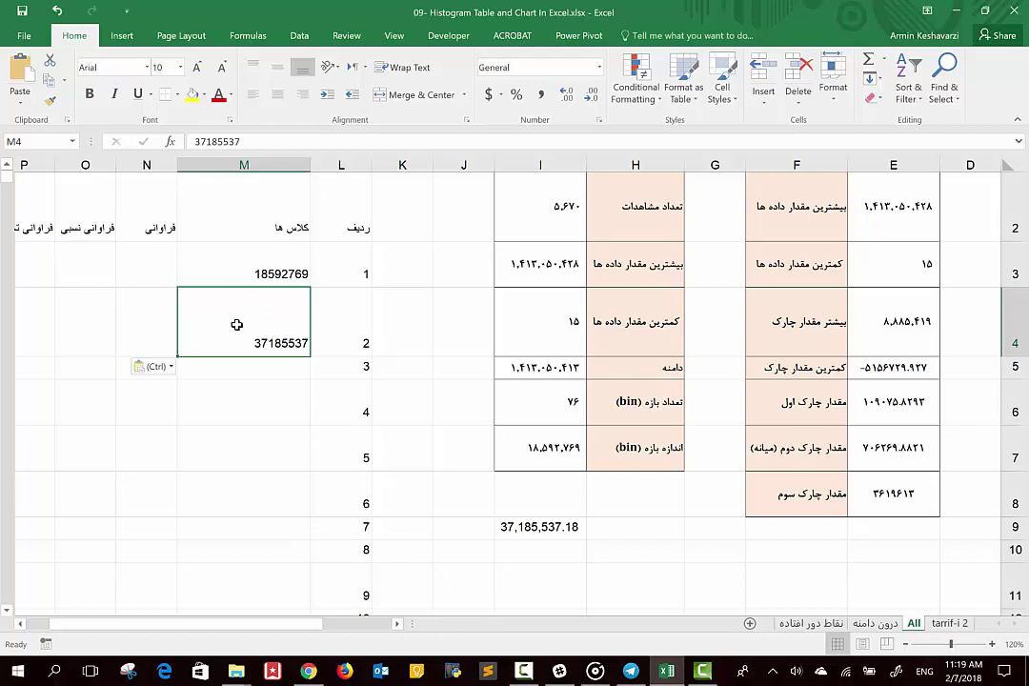
Enter =M3+I7 in M4 to add the bin size to the previous bound
{"action": "type", "text": "="}
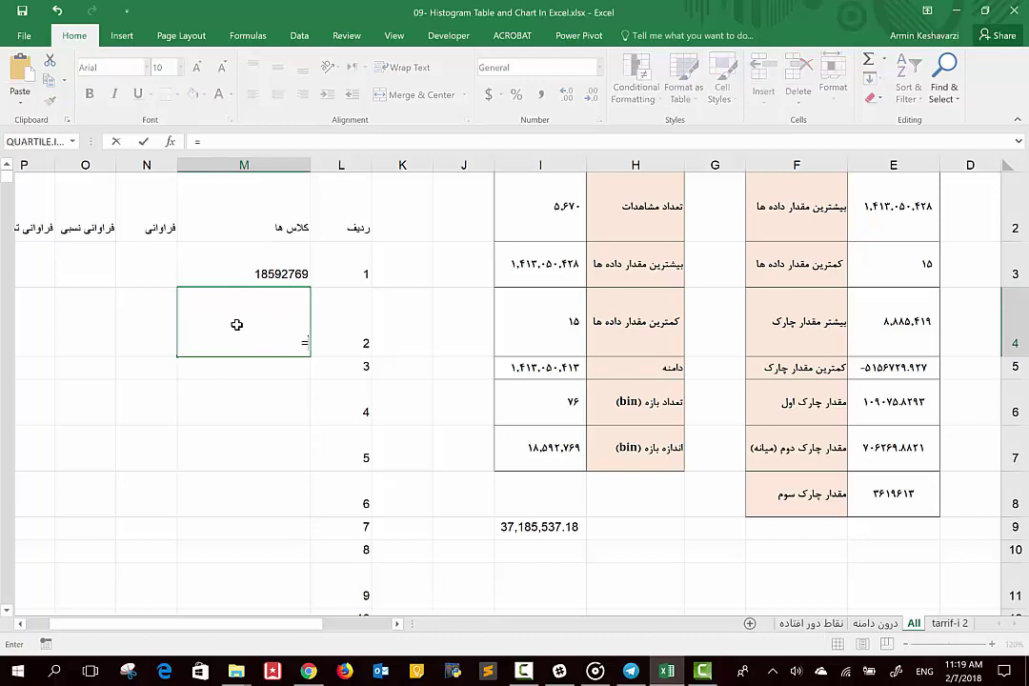
{"action": "left_click", "coordinate": [275, 271]}
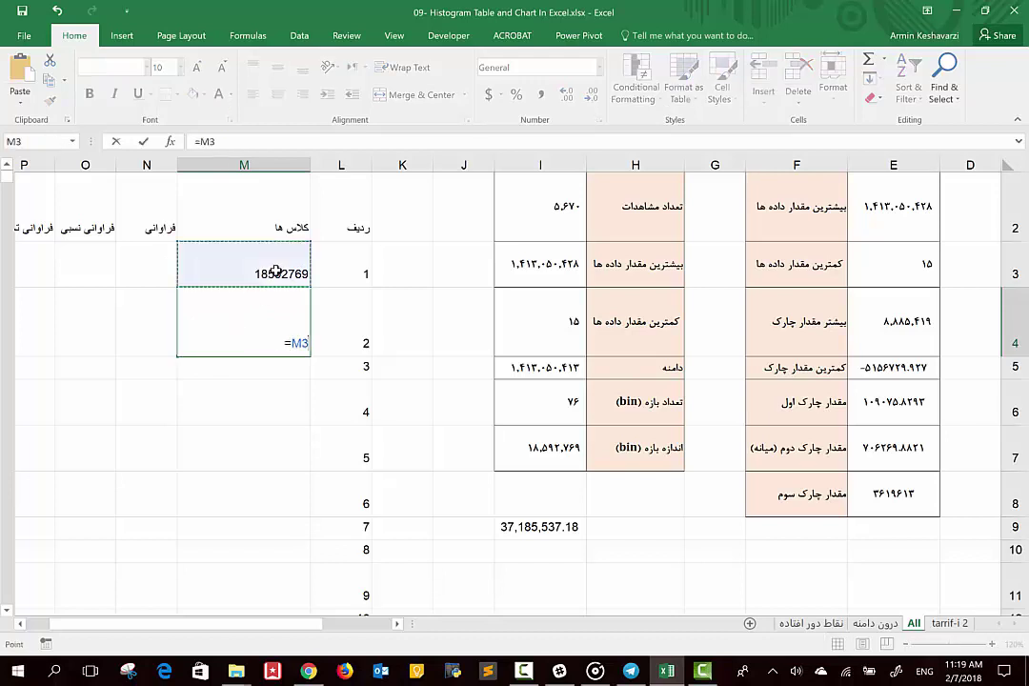
{"action": "type", "text": "+"}
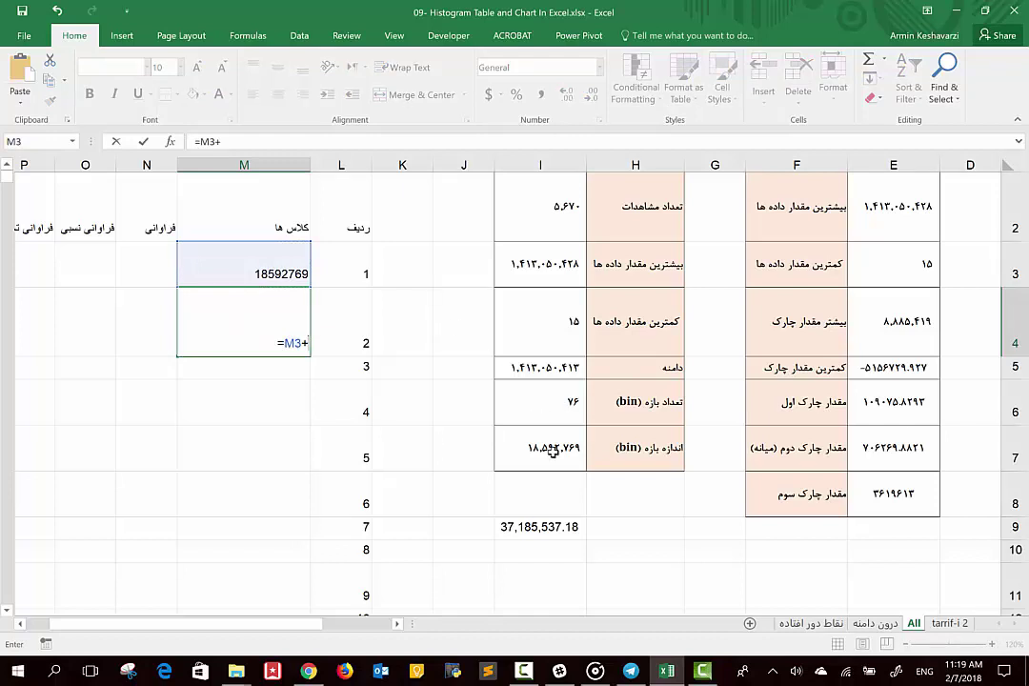
{"action": "left_click", "coordinate": [552, 455]}
{"action": "key", "text": "Return"}
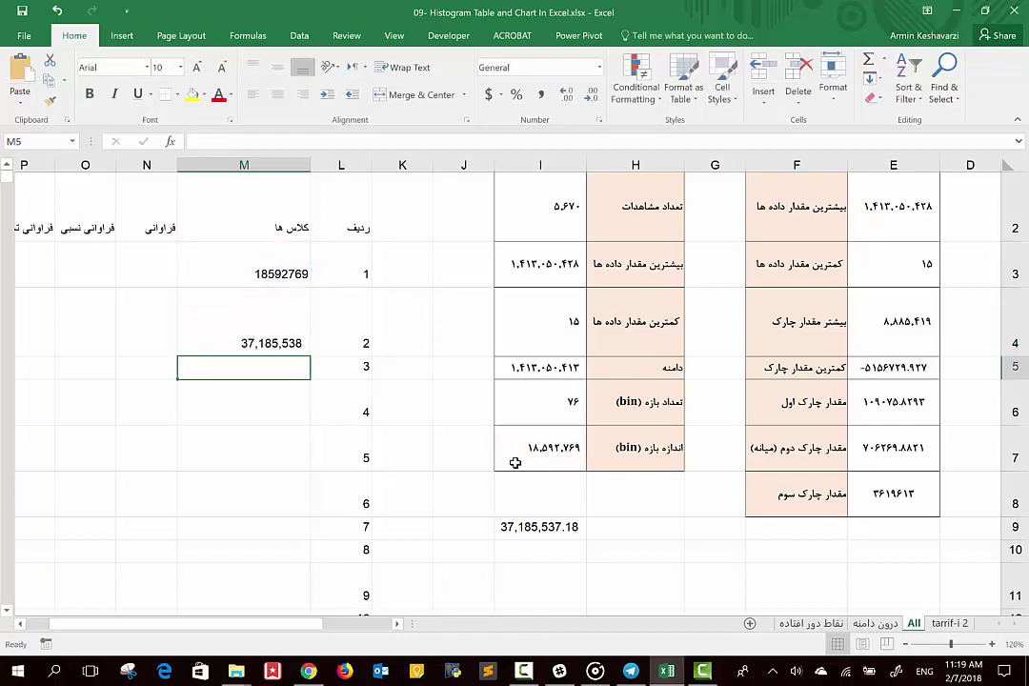
Fill M4's formula down into M5:M6 and reopen M4's formula for editing
{"action": "left_click", "coordinate": [269, 319]}
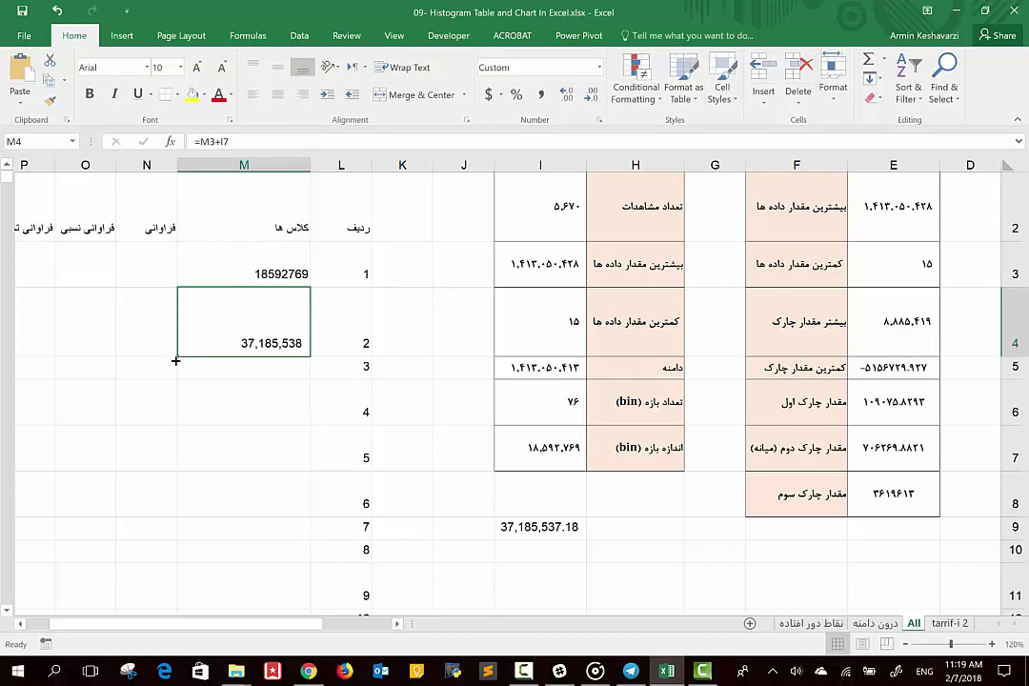
{"action": "left_click_drag", "start_coordinate": [176, 357], "coordinate": [176, 487]}
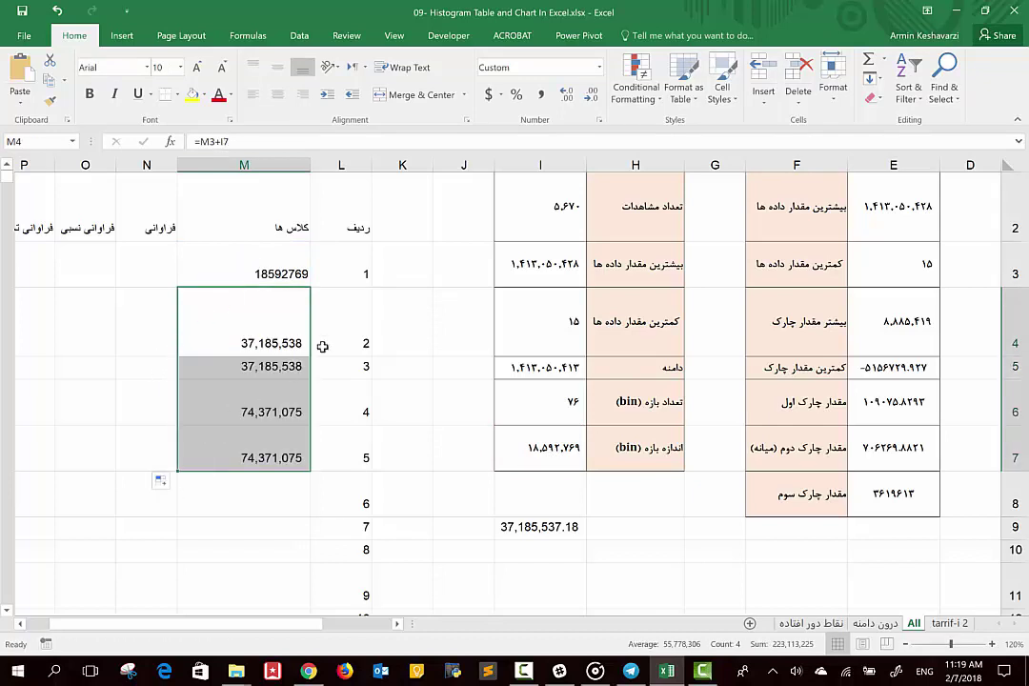
{"action": "left_click", "coordinate": [276, 317]}
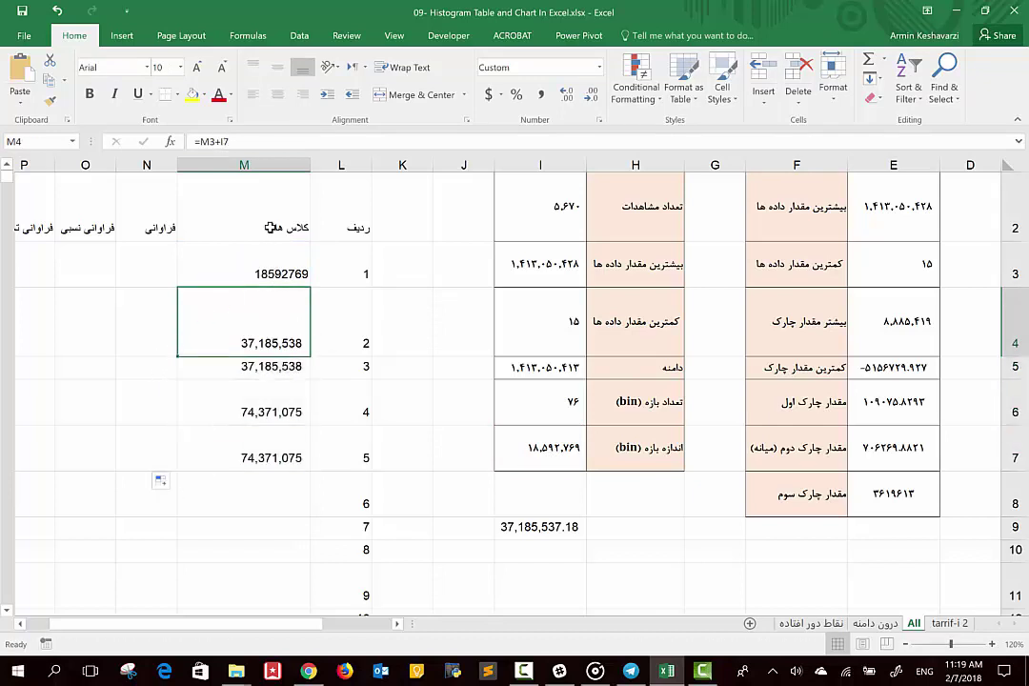
{"action": "left_click", "coordinate": [223, 141]}
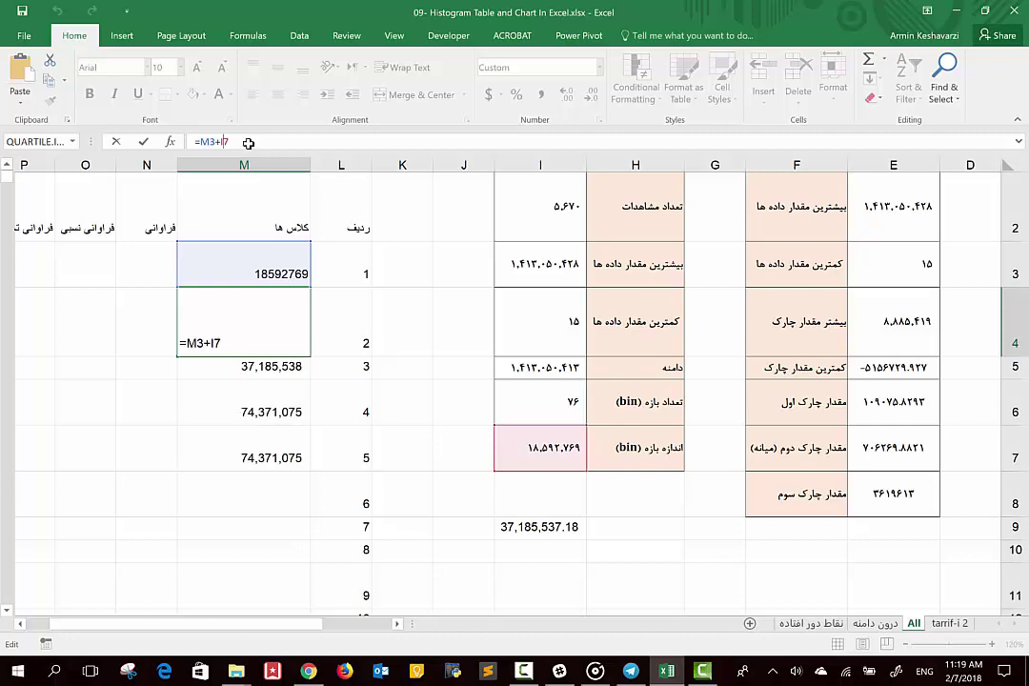
Lock the bin-size row as =M3+I$7 in M4 and fill it down to M8
{"action": "type", "text": "$"}
{"action": "key", "text": "Return"}
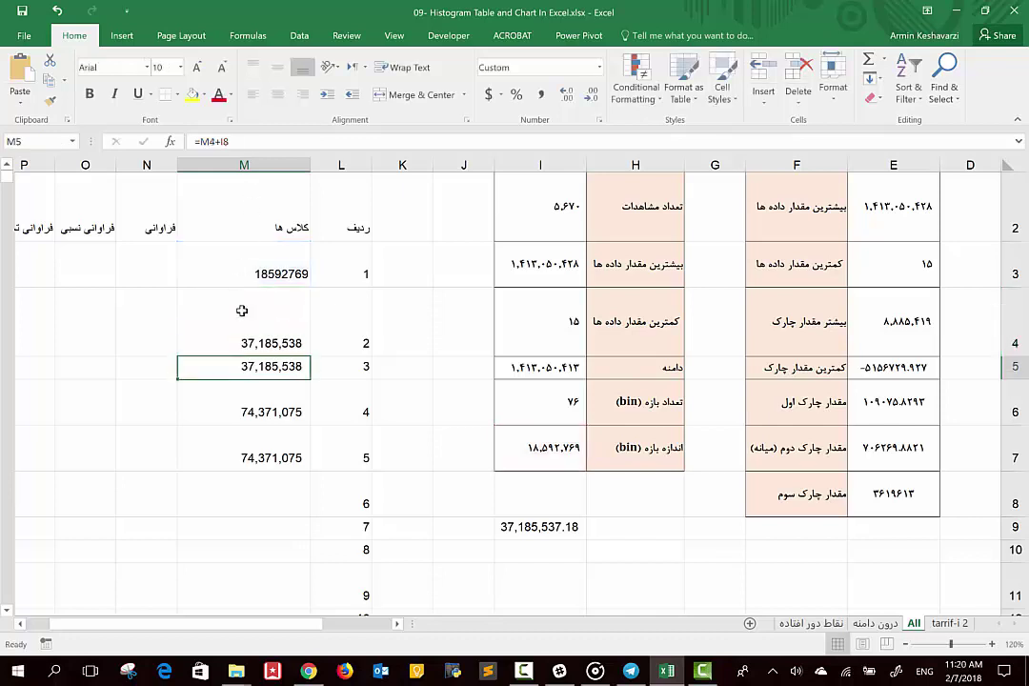
{"action": "left_click", "coordinate": [240, 309]}
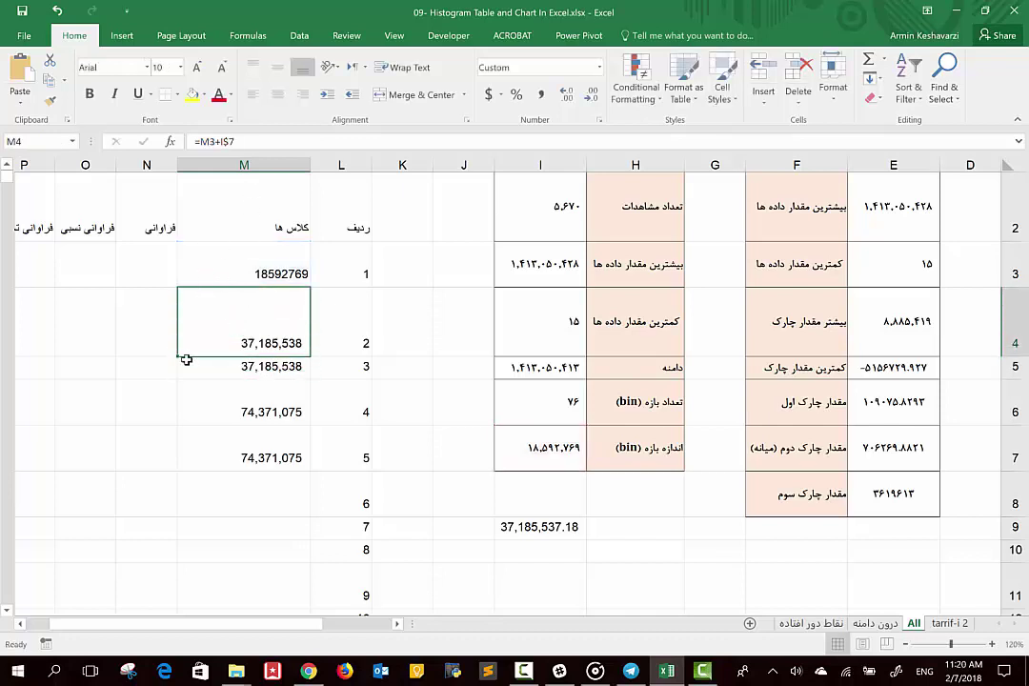
{"action": "left_click_drag", "start_coordinate": [178, 357], "coordinate": [179, 500]}
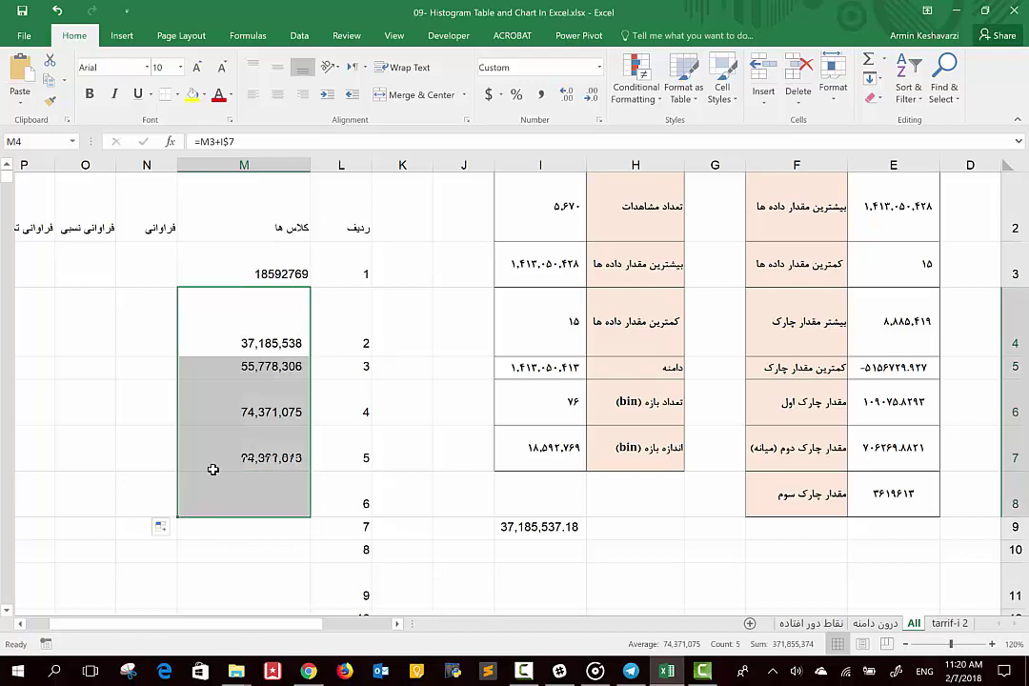
{"action": "left_click", "coordinate": [267, 379]}
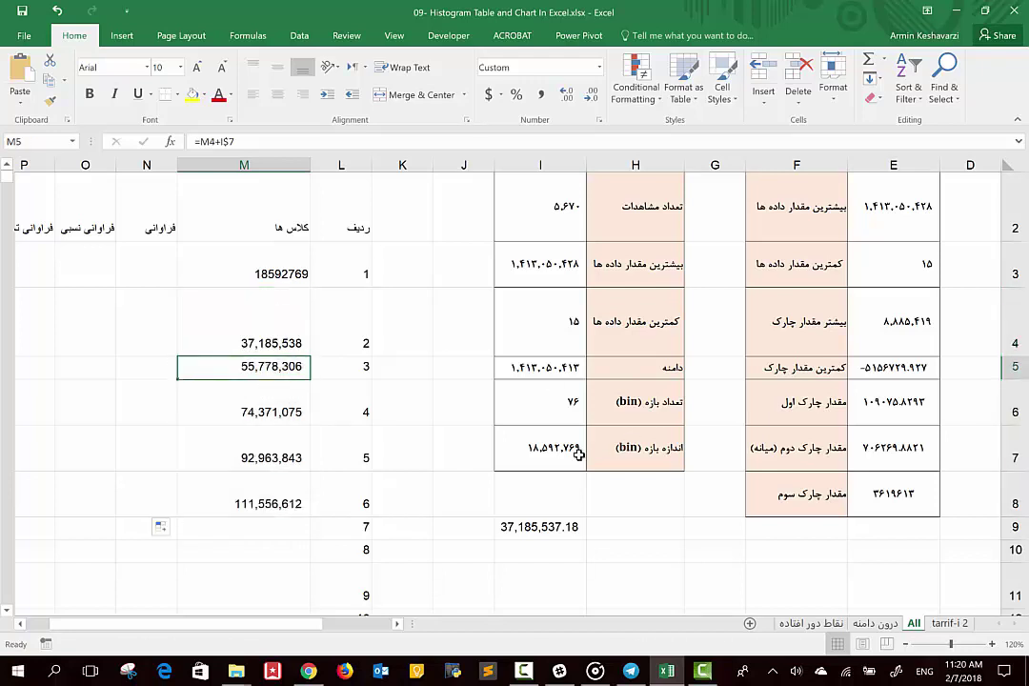
{"action": "left_click", "coordinate": [276, 397]}
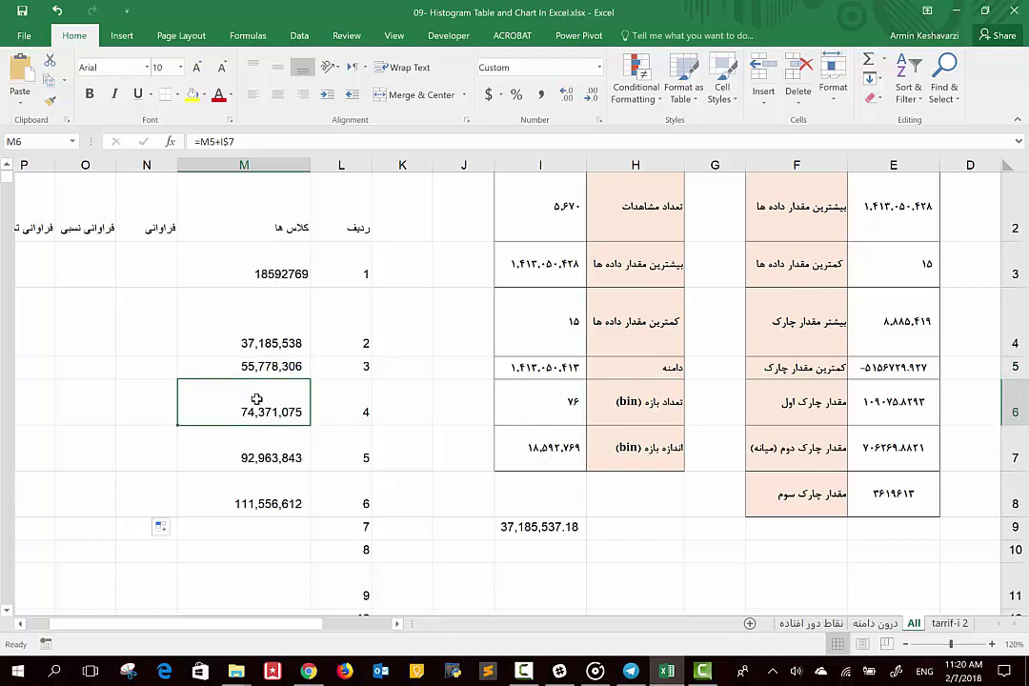
Fill the upper bounds down to row 78, ending at 1,413,050,413
{"action": "left_click_drag", "start_coordinate": [171, 425], "coordinate": [177, 485]}
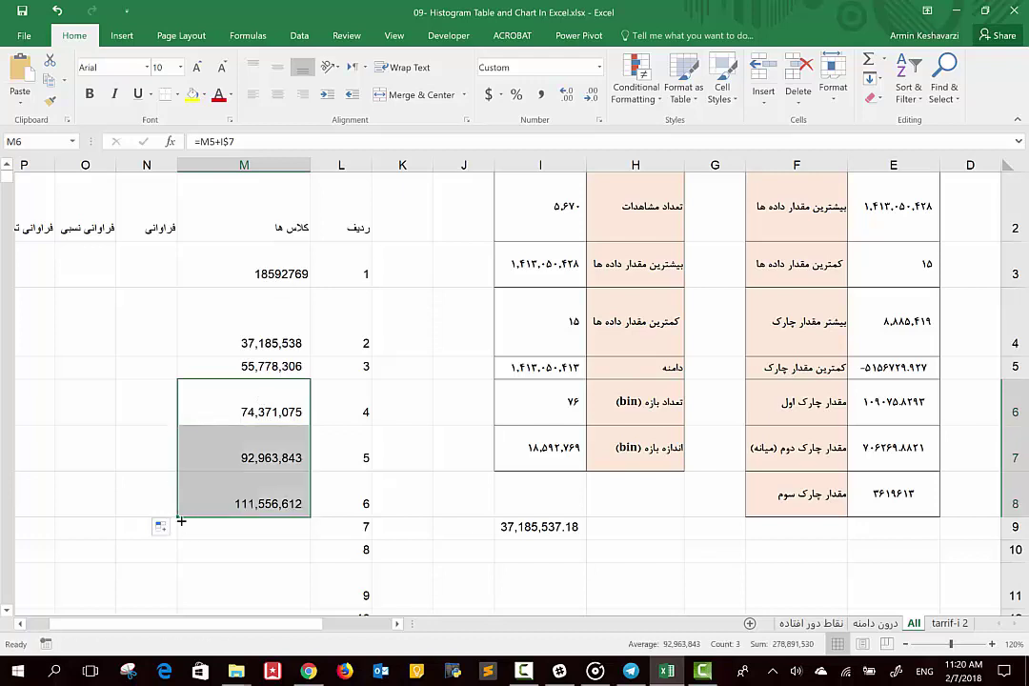
{"action": "double_click", "coordinate": [181, 519]}
{"action": "left_click", "coordinate": [214, 501]}
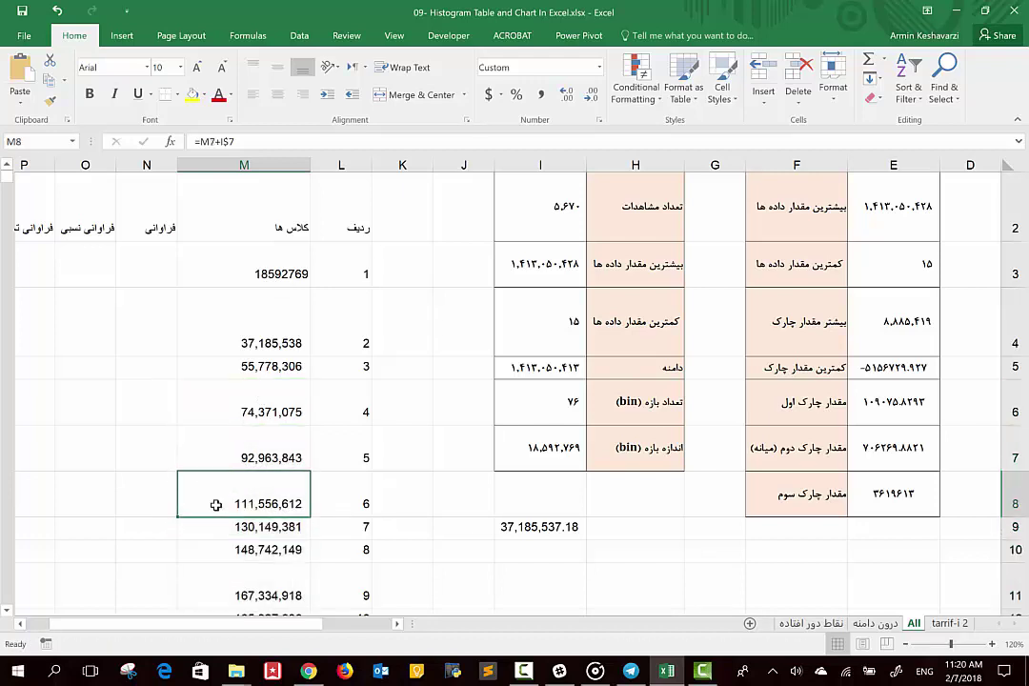
{"action": "key", "text": "ctrl+Down"}
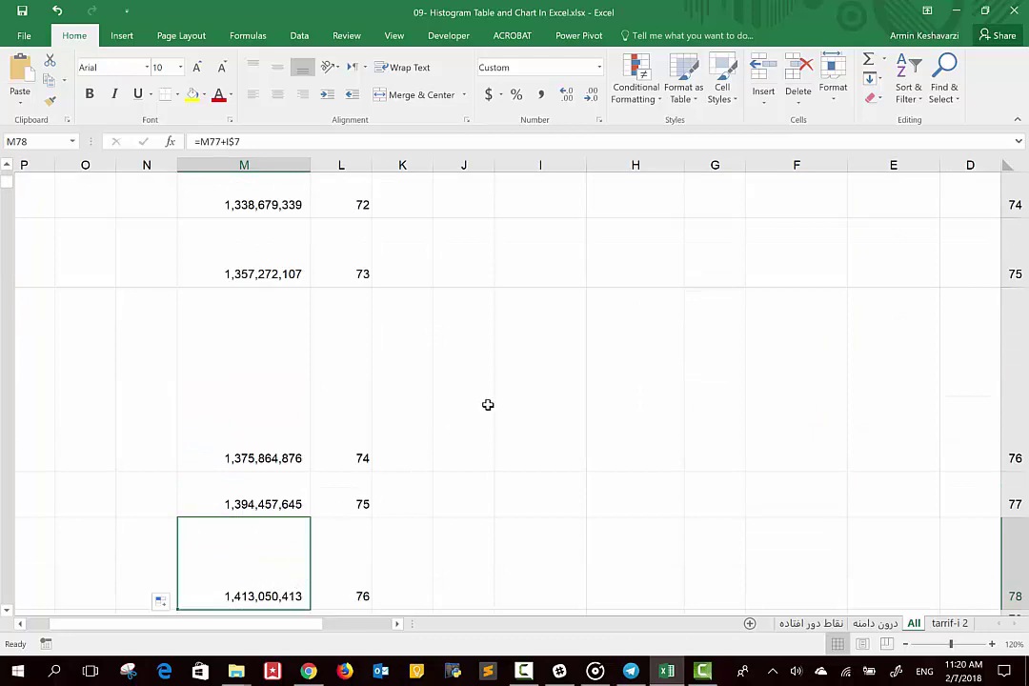
Check the bounds list from M3 to M78, then select the empty frequency cell N3
{"action": "scroll", "coordinate": [488, 404], "scroll_direction": "up", "scroll_amount": 5}
{"action": "scroll", "coordinate": [488, 404], "scroll_direction": "up", "scroll_amount": 9}
{"action": "scroll", "coordinate": [488, 404], "scroll_direction": "up", "scroll_amount": 2}
{"action": "scroll", "coordinate": [488, 404], "scroll_direction": "up", "scroll_amount": 4}
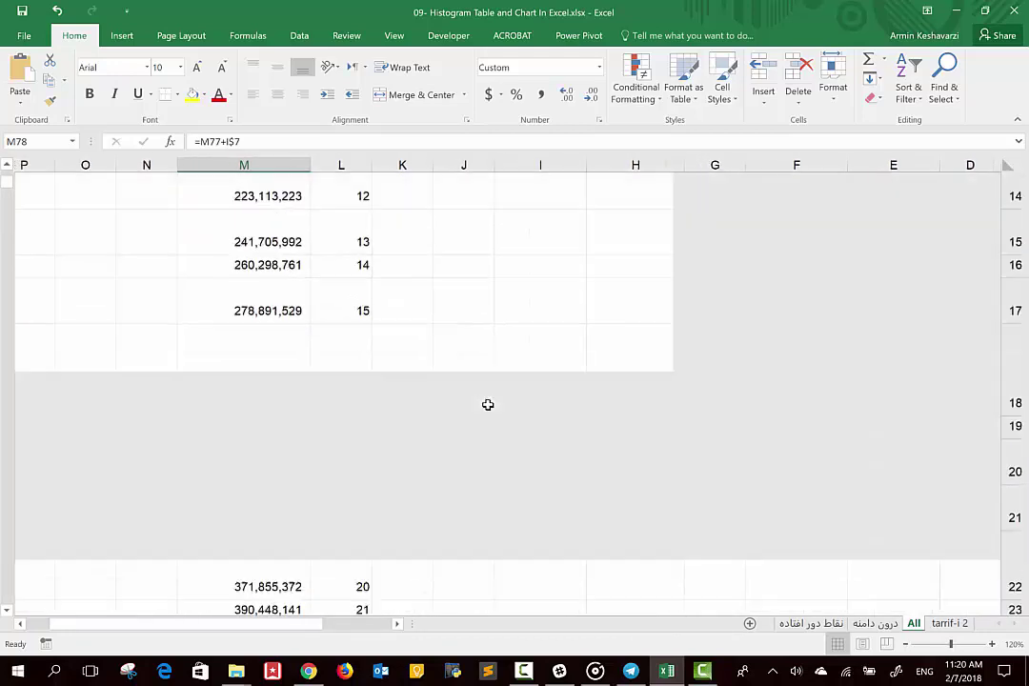
{"action": "scroll", "coordinate": [488, 404], "scroll_direction": "up", "scroll_amount": 5}
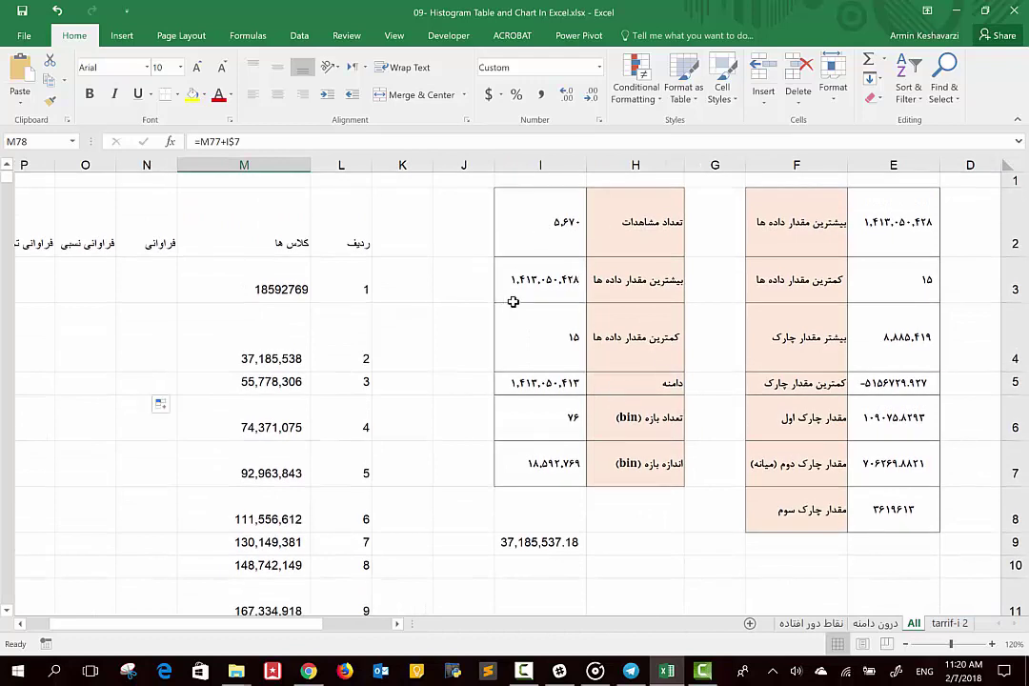
{"action": "left_click", "coordinate": [315, 334]}
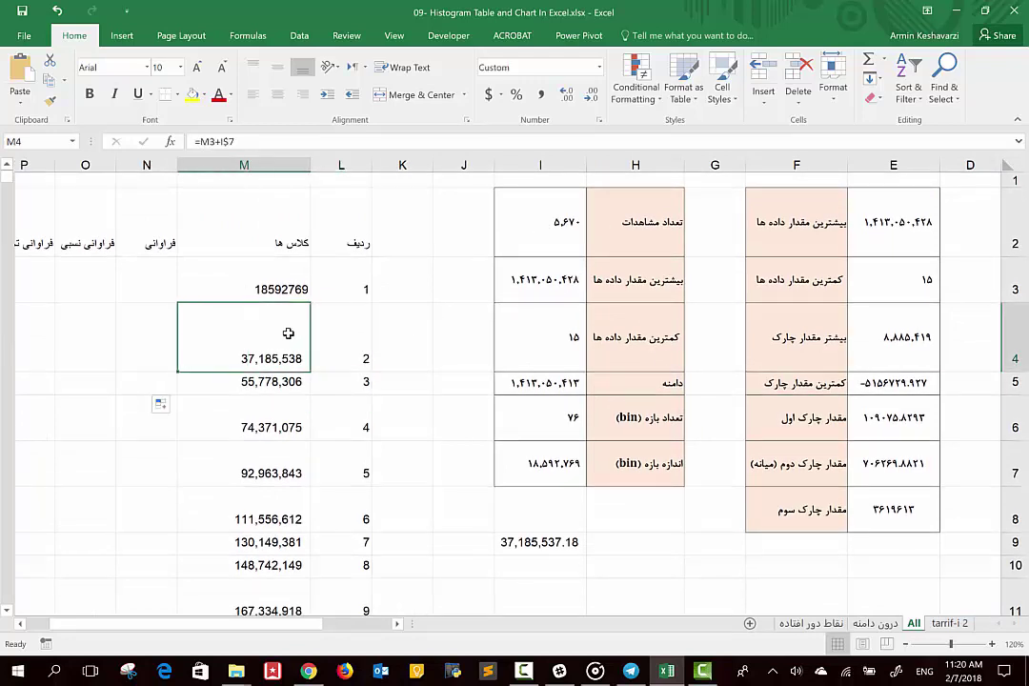
{"action": "key", "text": "ctrl+Down"}
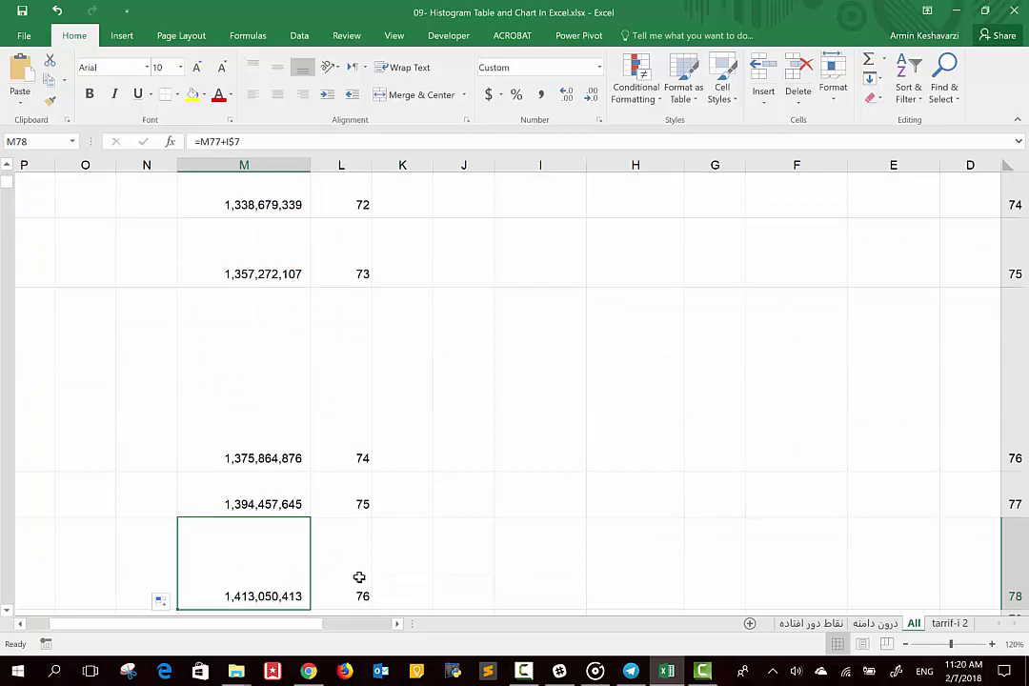
{"action": "key", "text": "ctrl+Up"}
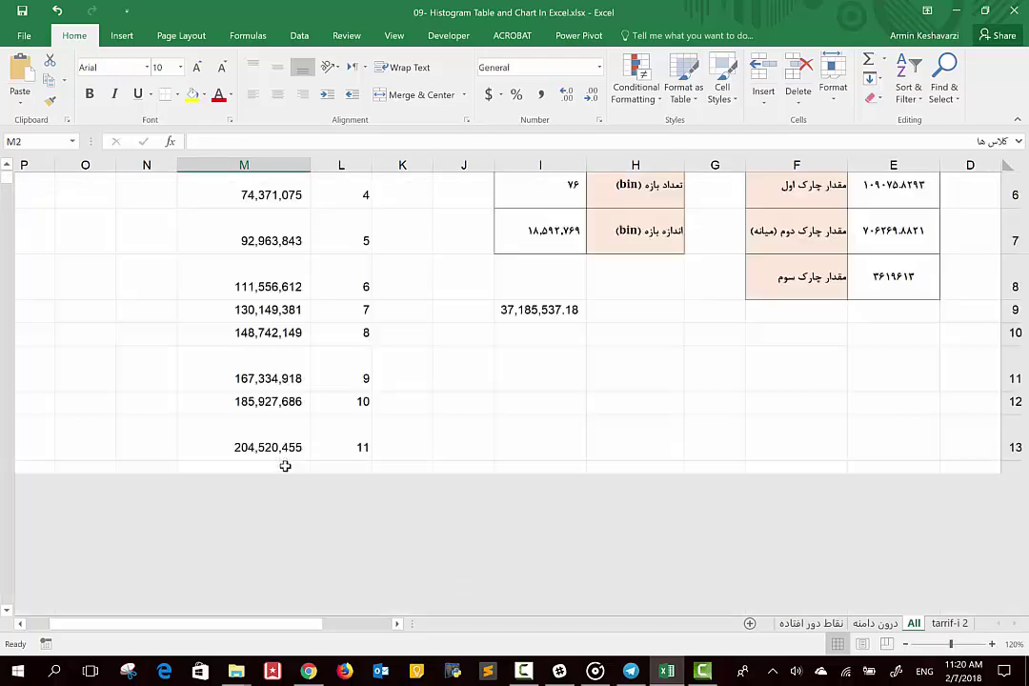
{"action": "left_click", "coordinate": [165, 250]}
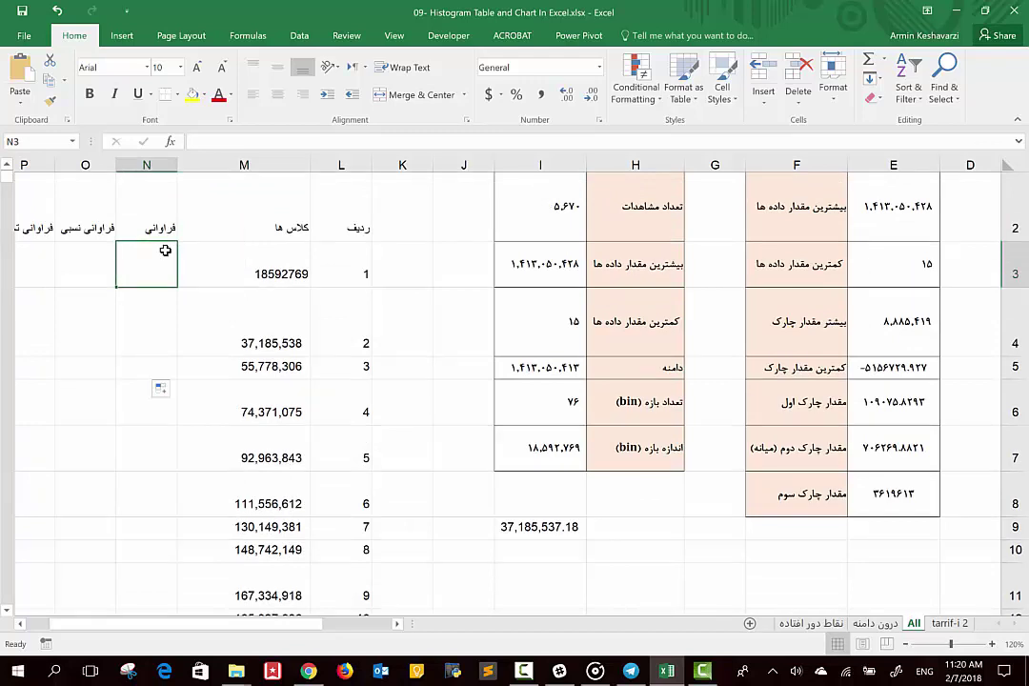
Begin =FREQUENCY( in N3 using Table1's dollar-value column as the data array
{"action": "type", "text": "="}
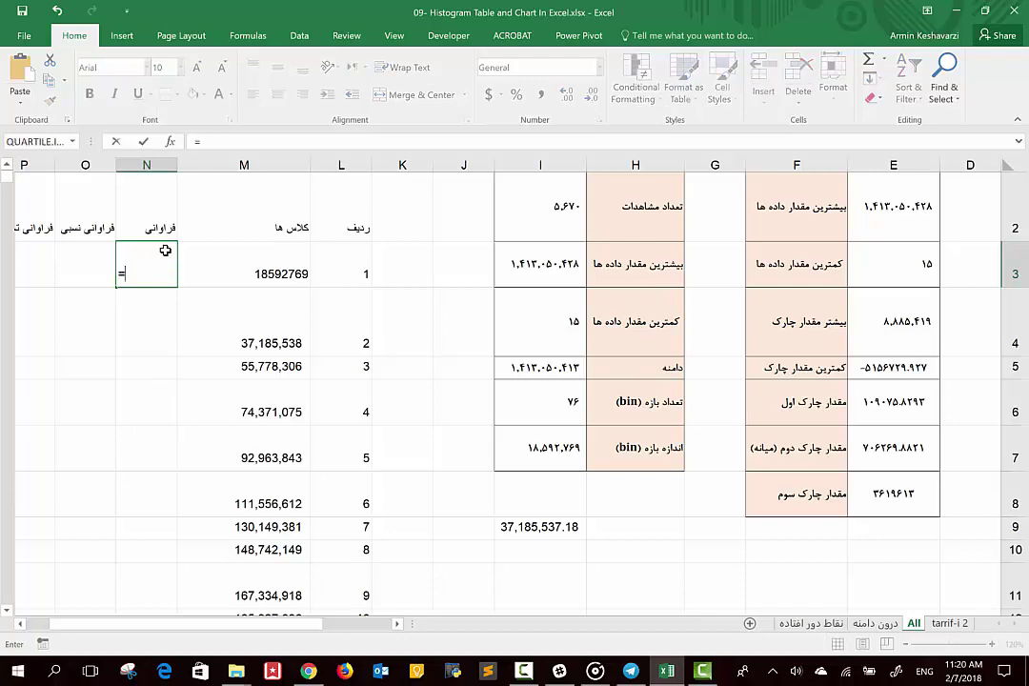
{"action": "type", "text": "freq"}
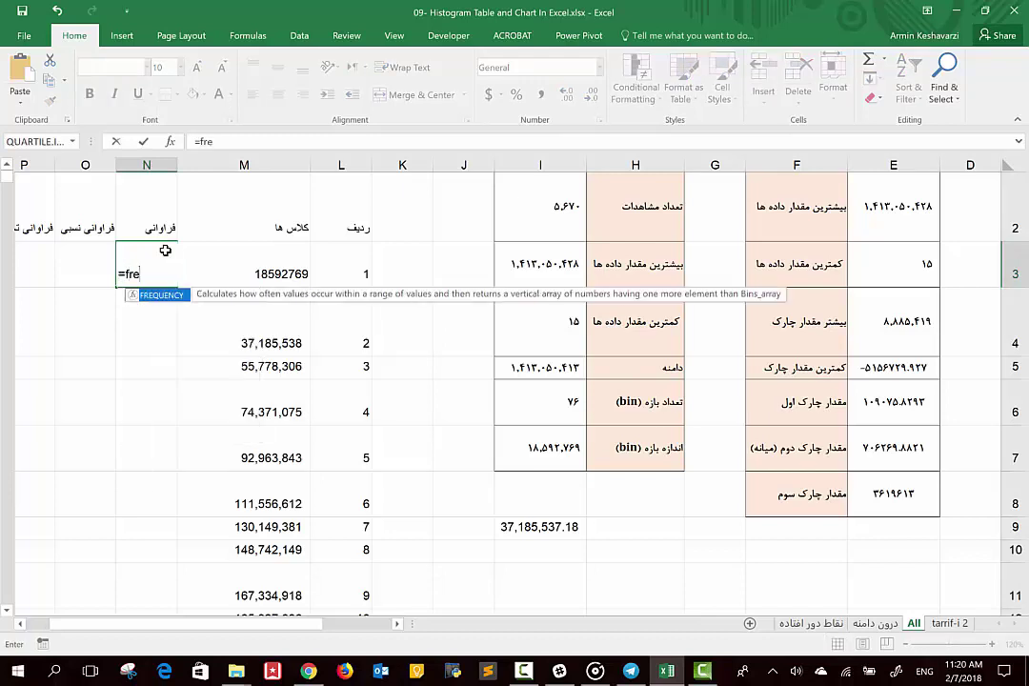
{"action": "key", "text": "Tab"}
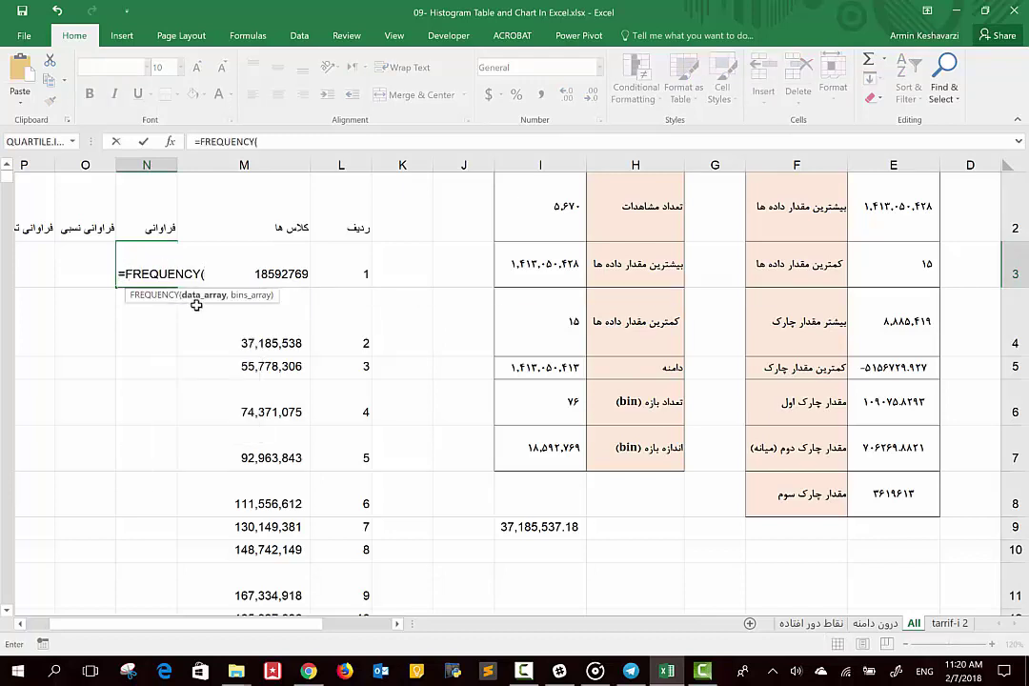
{"action": "scroll", "coordinate": [676, 340], "scroll_direction": "left", "scroll_amount": 3}
{"action": "scroll", "coordinate": [676, 340], "scroll_direction": "up", "scroll_amount": 1}
{"action": "scroll", "coordinate": [675, 340], "scroll_direction": "left", "scroll_amount": 1}
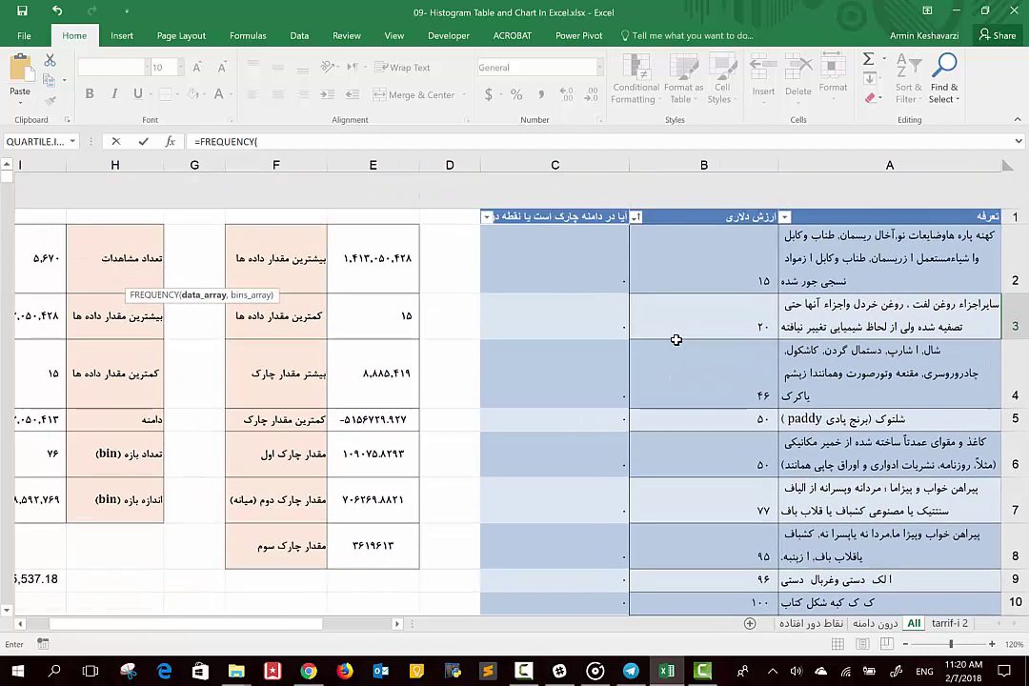
{"action": "left_click", "coordinate": [739, 179]}
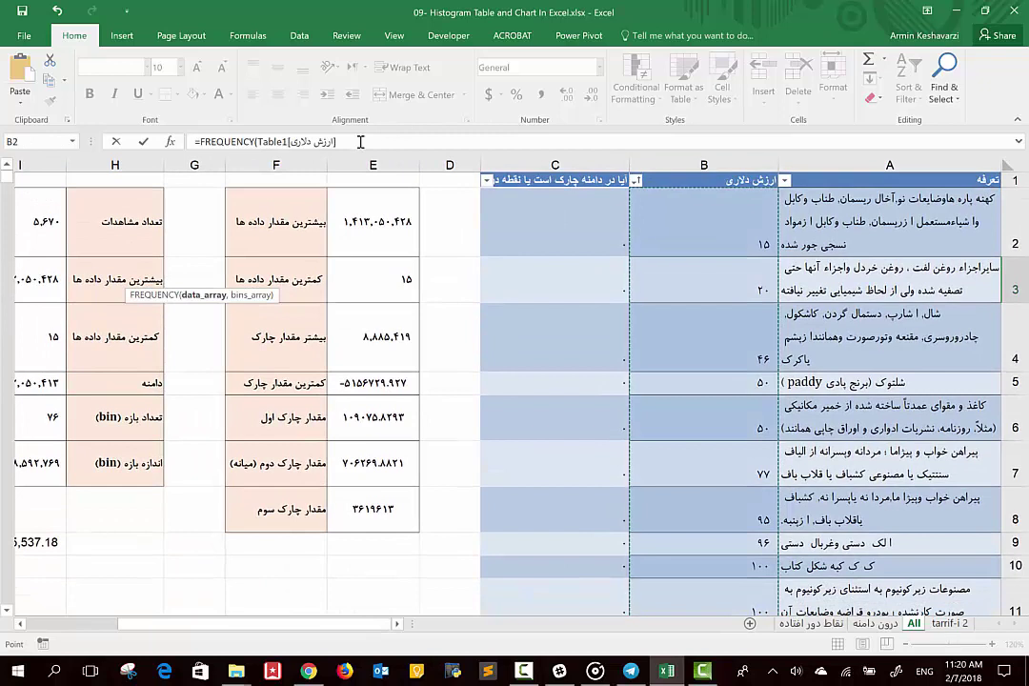
{"action": "type", "text": ","}
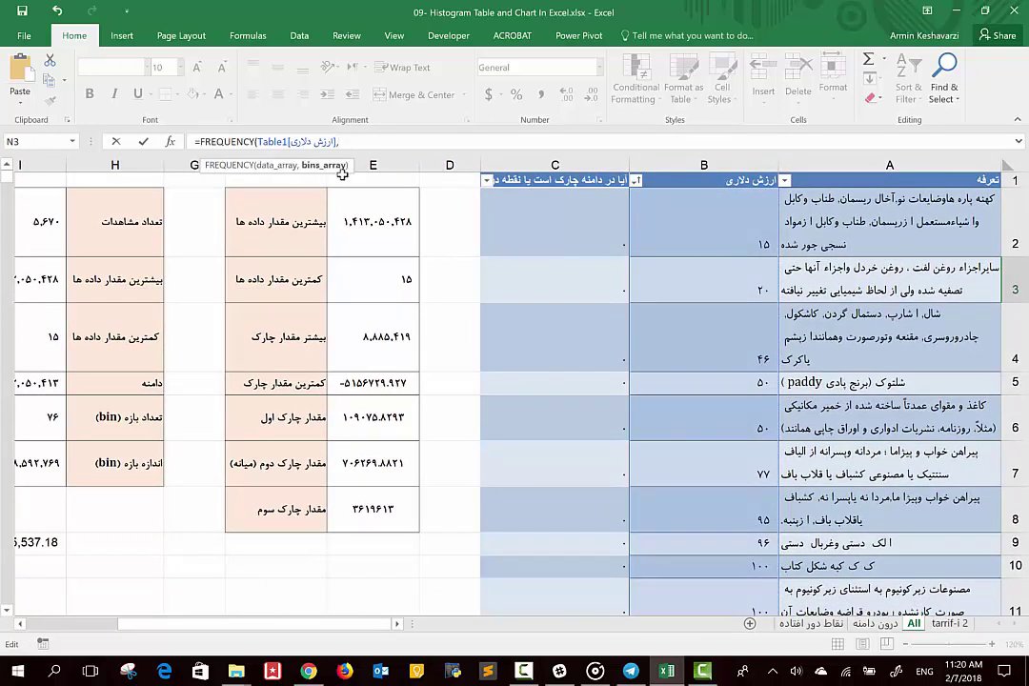
Set the bins to M3:M78 and close the formula, giving 5271 in N3
{"action": "scroll", "coordinate": [295, 310], "scroll_direction": "left", "scroll_amount": 5}
{"action": "scroll", "coordinate": [316, 303], "scroll_direction": "left", "scroll_amount": 1}
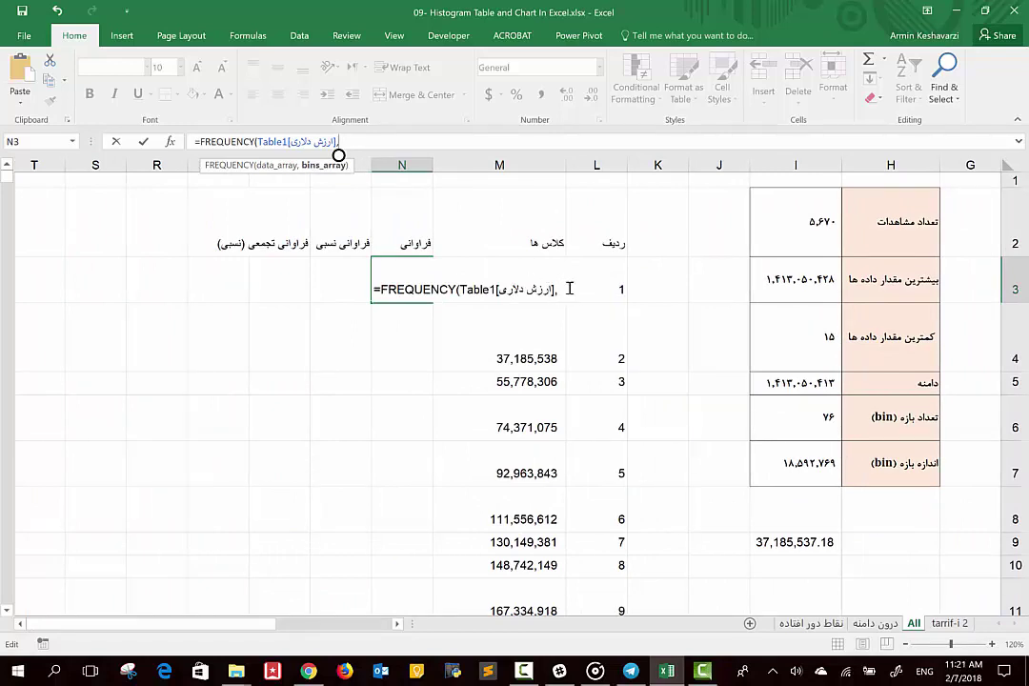
{"action": "left_click", "coordinate": [609, 288]}
{"action": "left_click", "coordinate": [666, 288]}
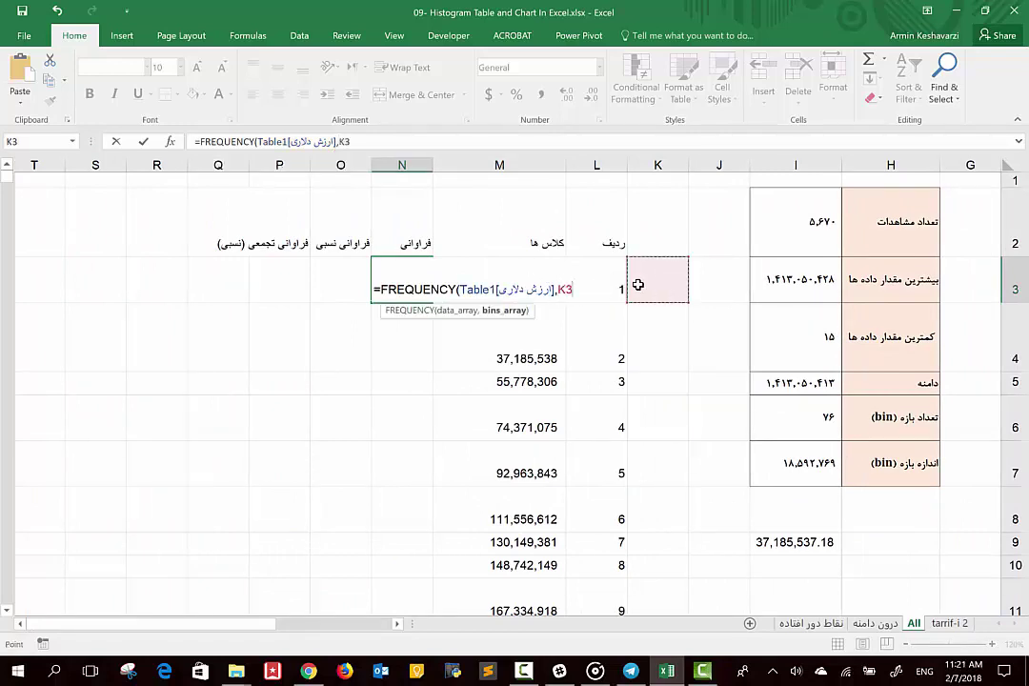
{"action": "key", "text": "Left"}
{"action": "key", "text": "Left"}
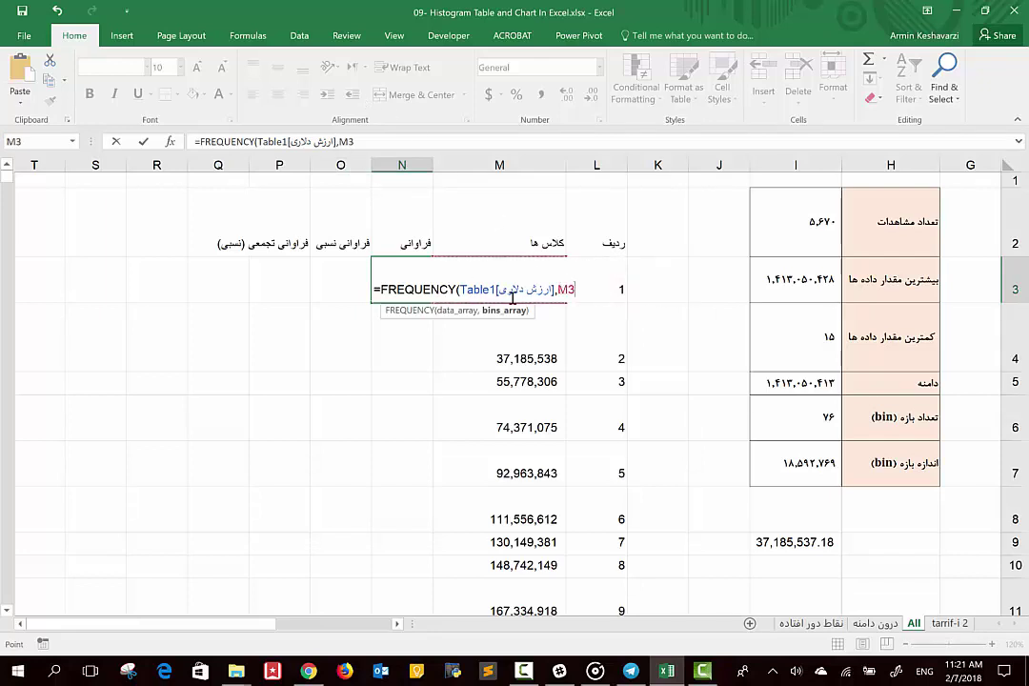
{"action": "key", "text": "ctrl+shift+Down"}
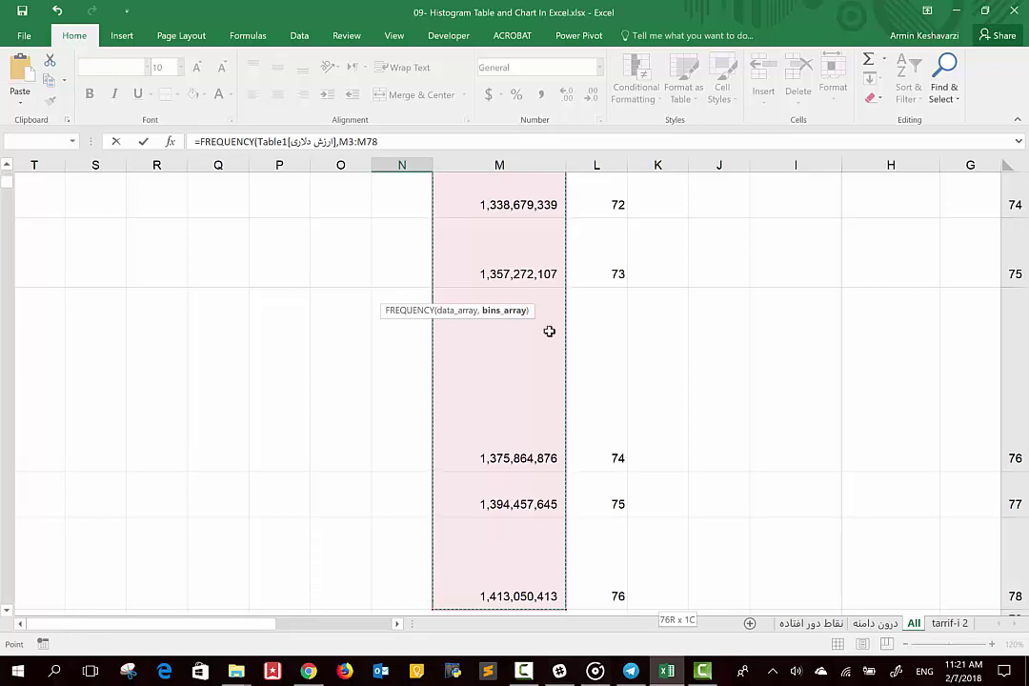
{"action": "left_click", "coordinate": [394, 141]}
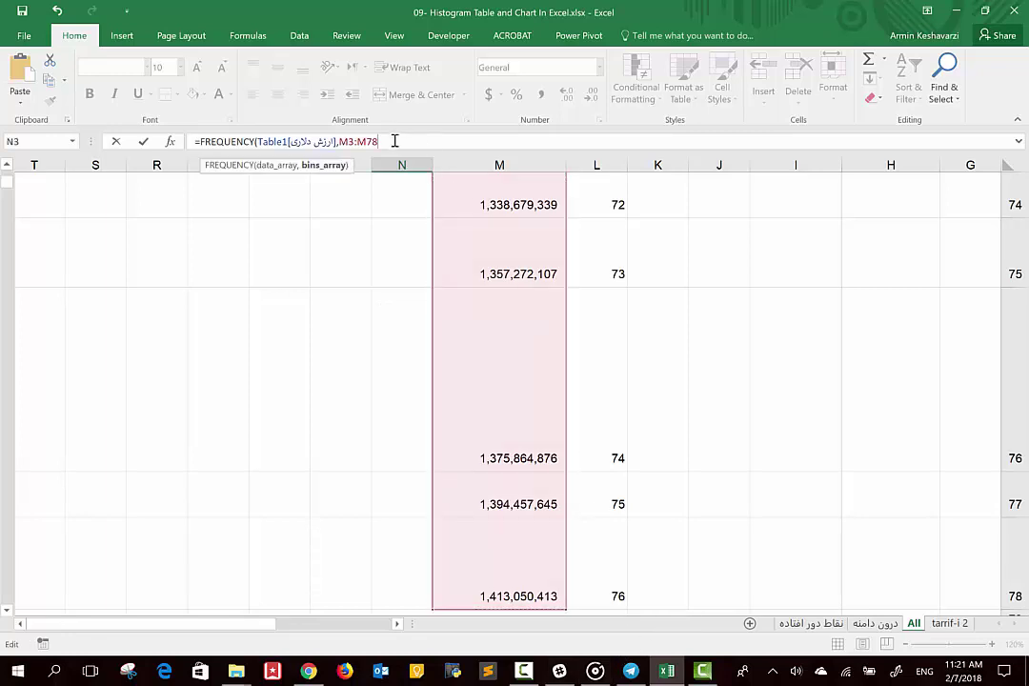
{"action": "type", "text": ")"}
{"action": "key", "text": "Return"}
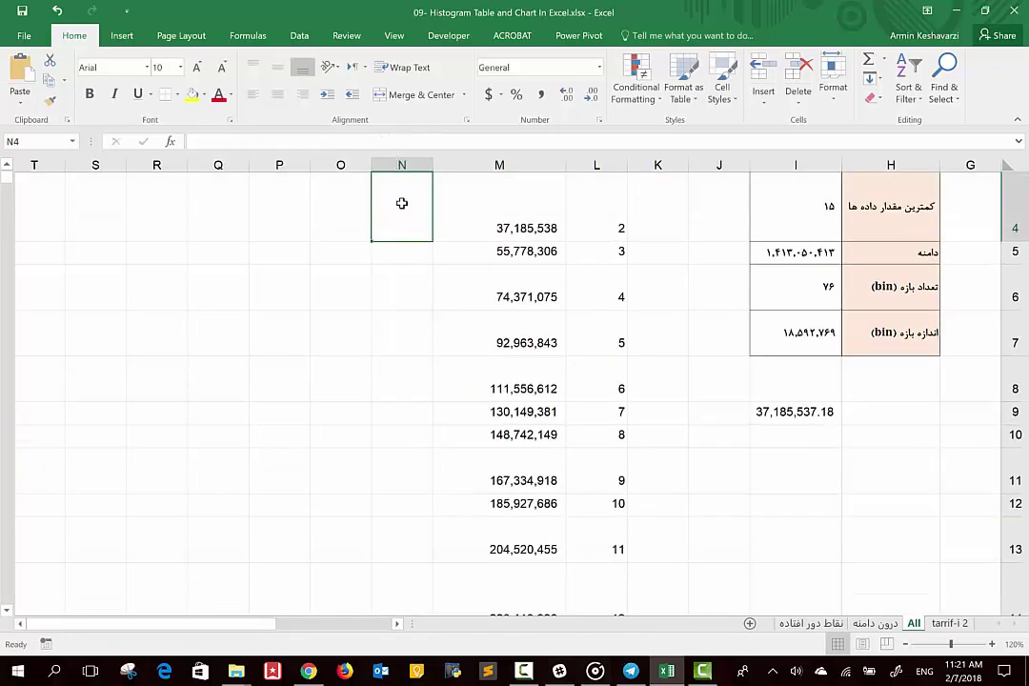
Copy the frequency formula down to N4, which shows 5467
{"action": "scroll", "coordinate": [395, 238], "scroll_direction": "up", "scroll_amount": 1}
{"action": "left_click", "coordinate": [384, 290]}
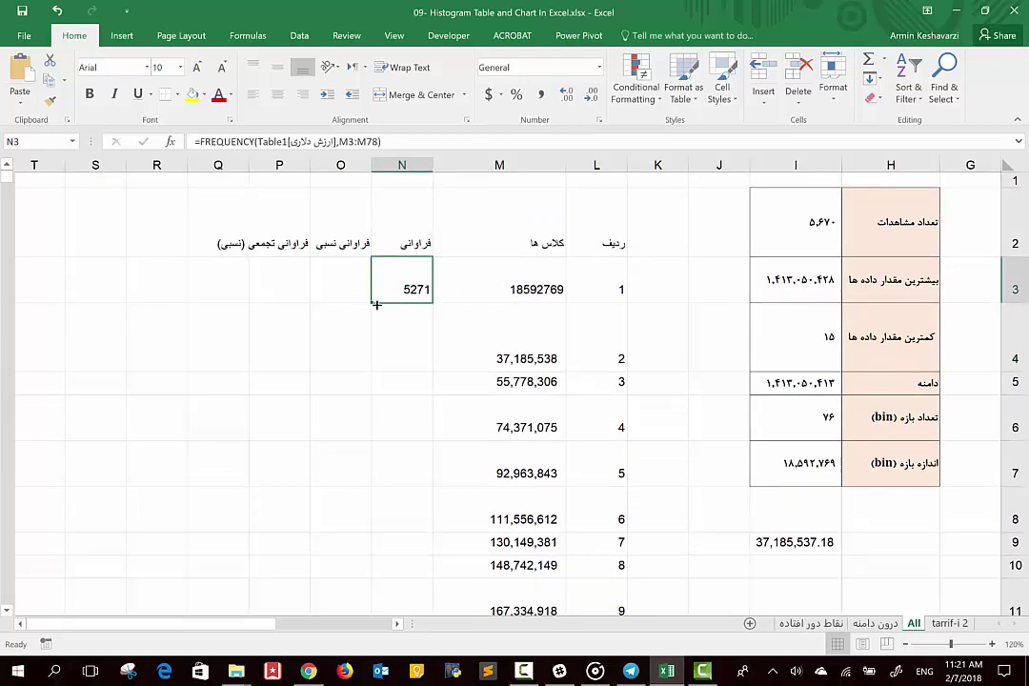
{"action": "left_click_drag", "start_coordinate": [373, 302], "coordinate": [360, 361]}
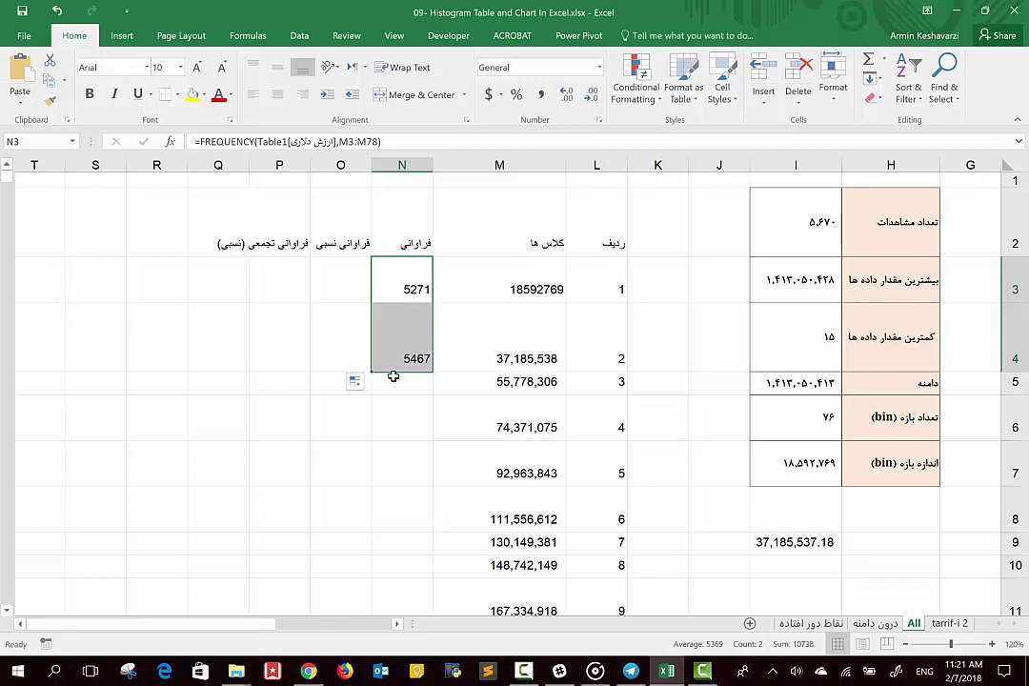
{"action": "left_click", "coordinate": [404, 279]}
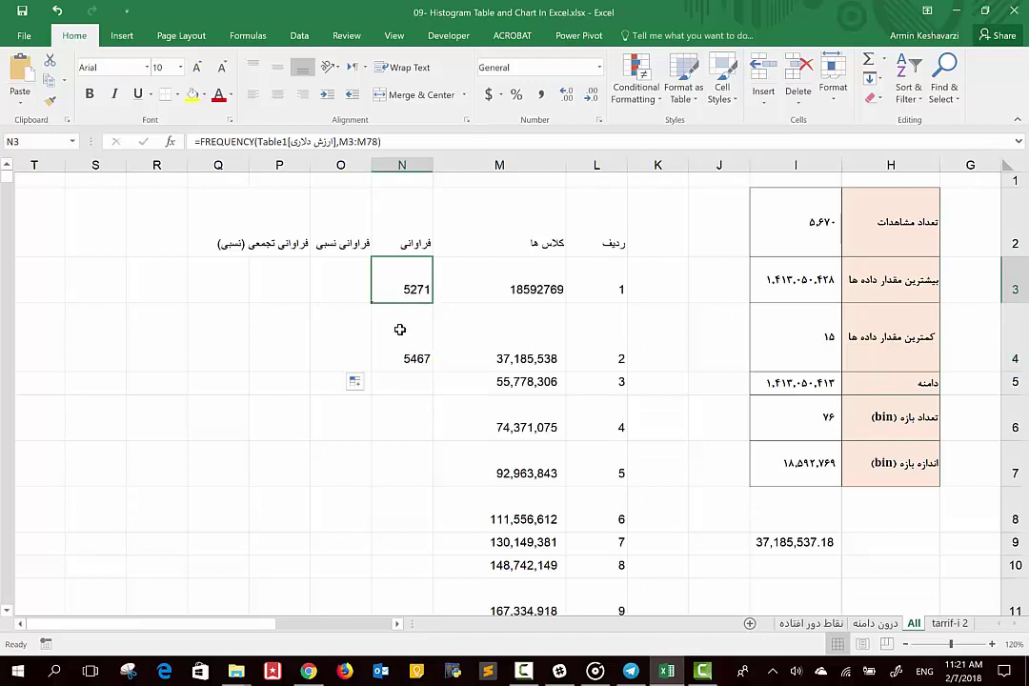
Anchor N3's class-bounds range as M$3:M$78 and fill the formula down to N10
{"action": "left_click", "coordinate": [399, 328]}
{"action": "left_click", "coordinate": [381, 271]}
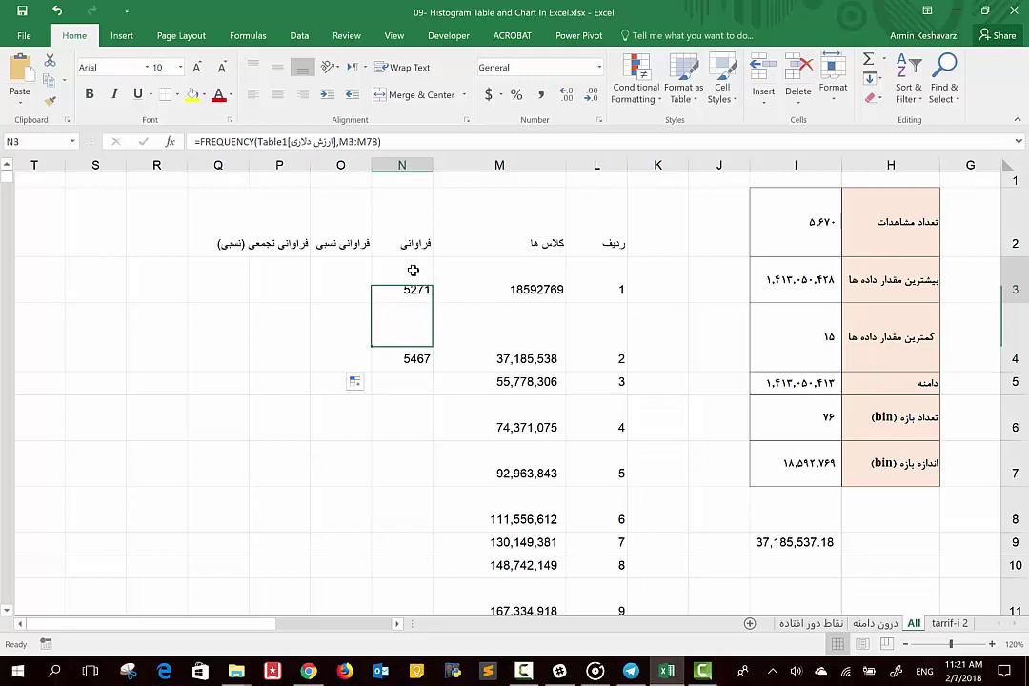
{"action": "left_click", "coordinate": [349, 141]}
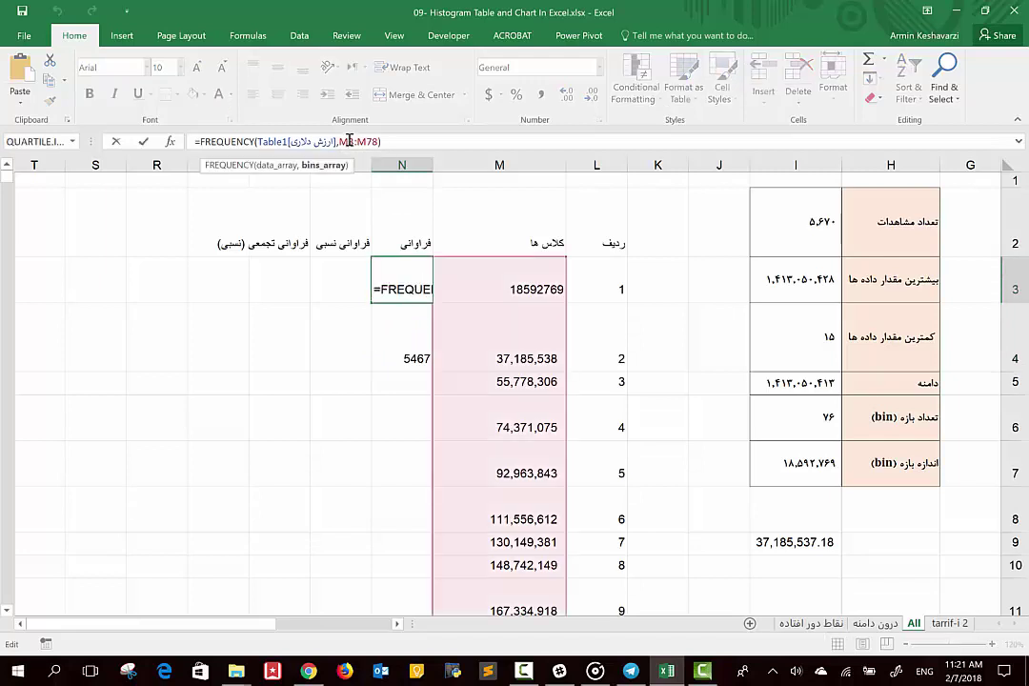
{"action": "type", "text": "$3:M"}
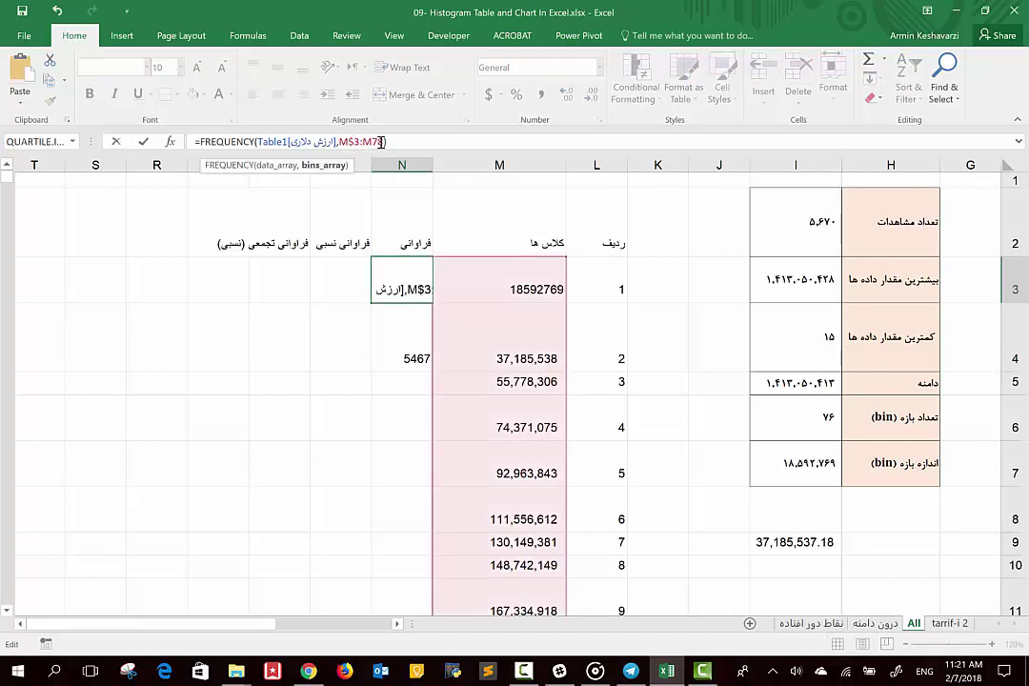
{"action": "type", "text": "$"}
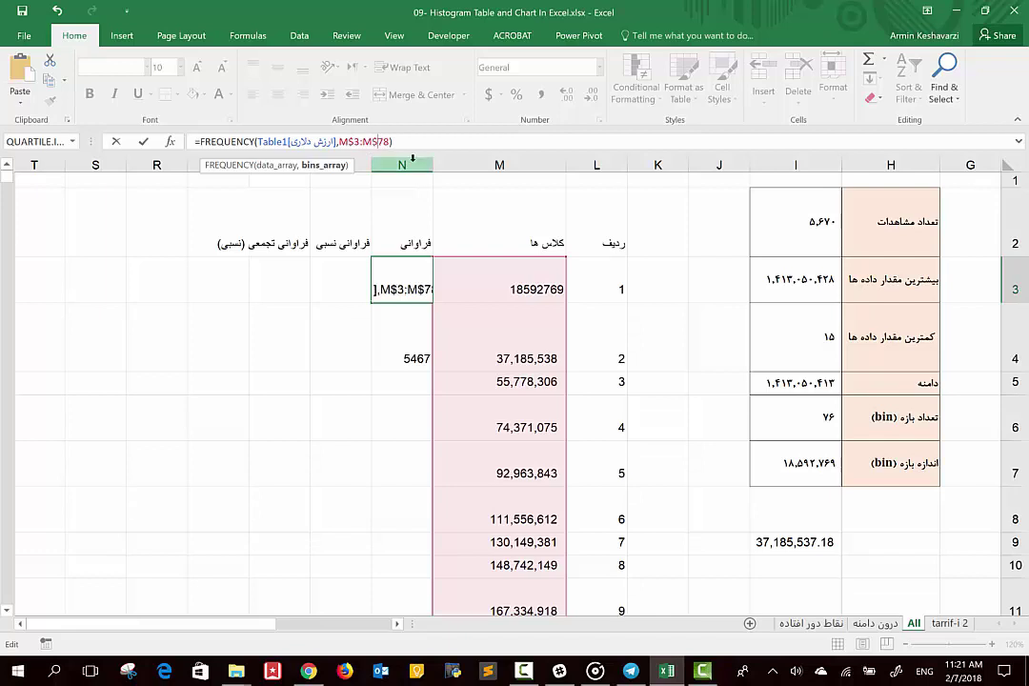
{"action": "key", "text": "Return"}
{"action": "left_click", "coordinate": [415, 262]}
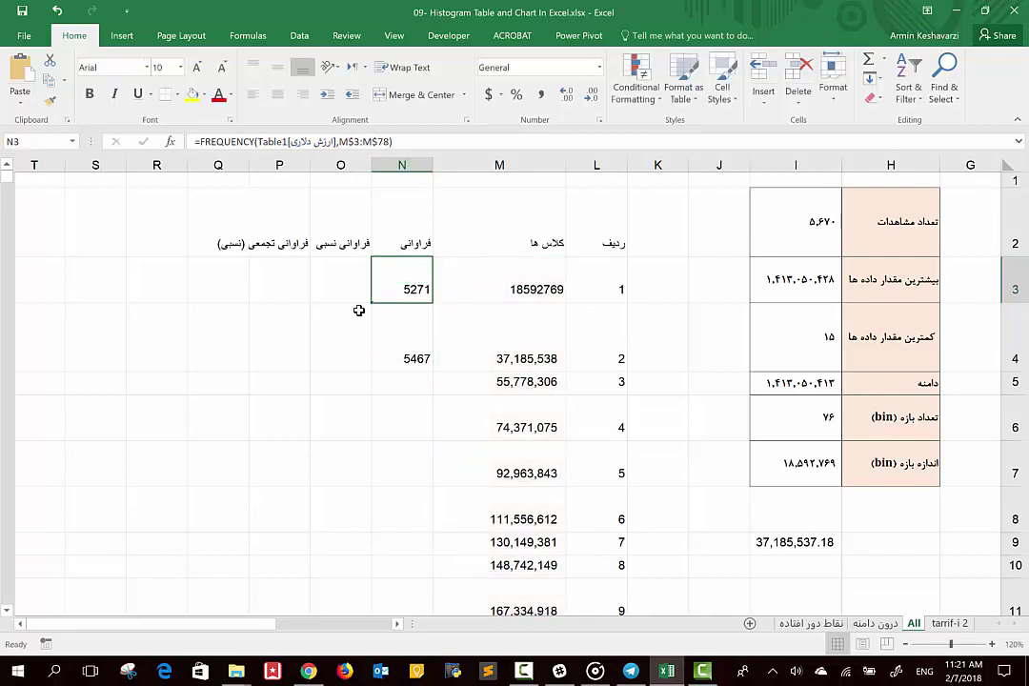
{"action": "left_click_drag", "start_coordinate": [431, 302], "coordinate": [419, 567]}
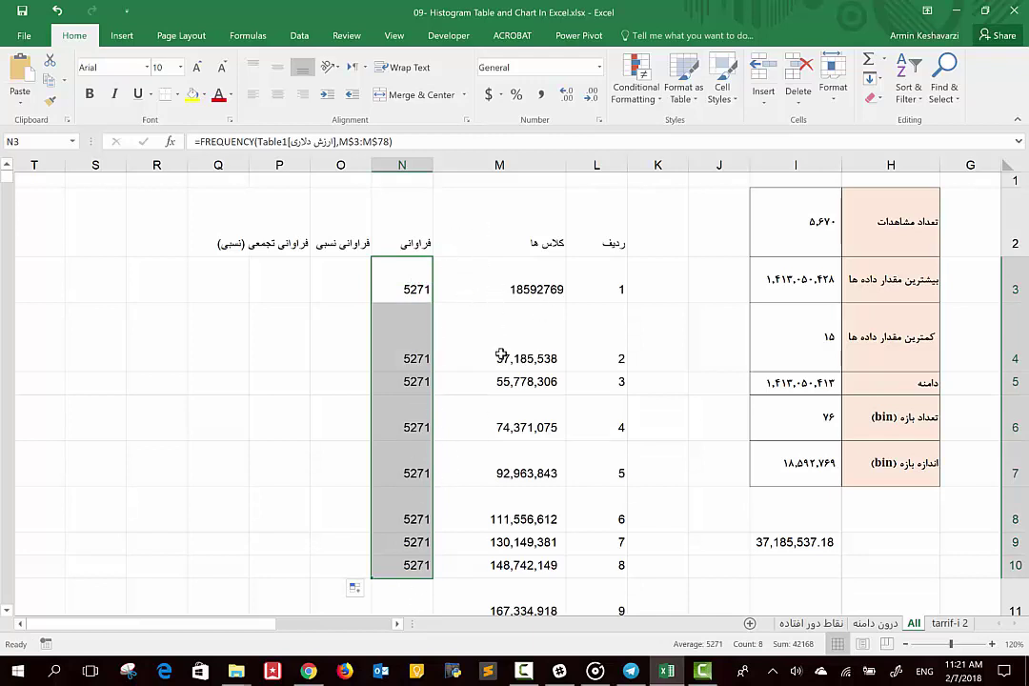
Check the copied formulas, then clear N4:N10 so only N3's 5271 remains
{"action": "left_click", "coordinate": [549, 358]}
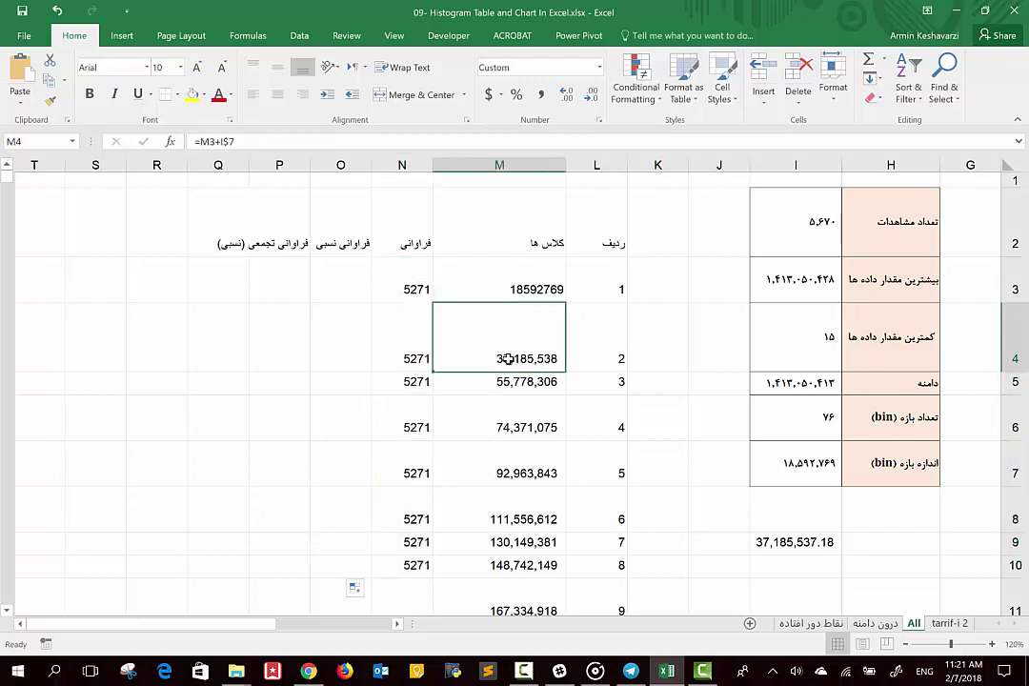
{"action": "left_click", "coordinate": [512, 381]}
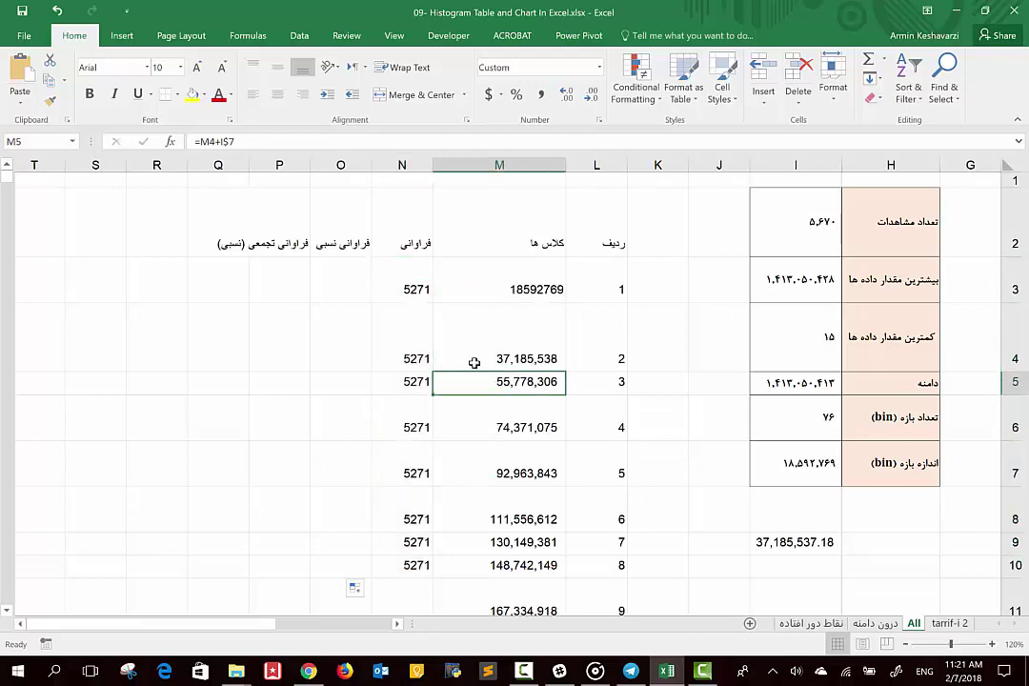
{"action": "left_click", "coordinate": [413, 360]}
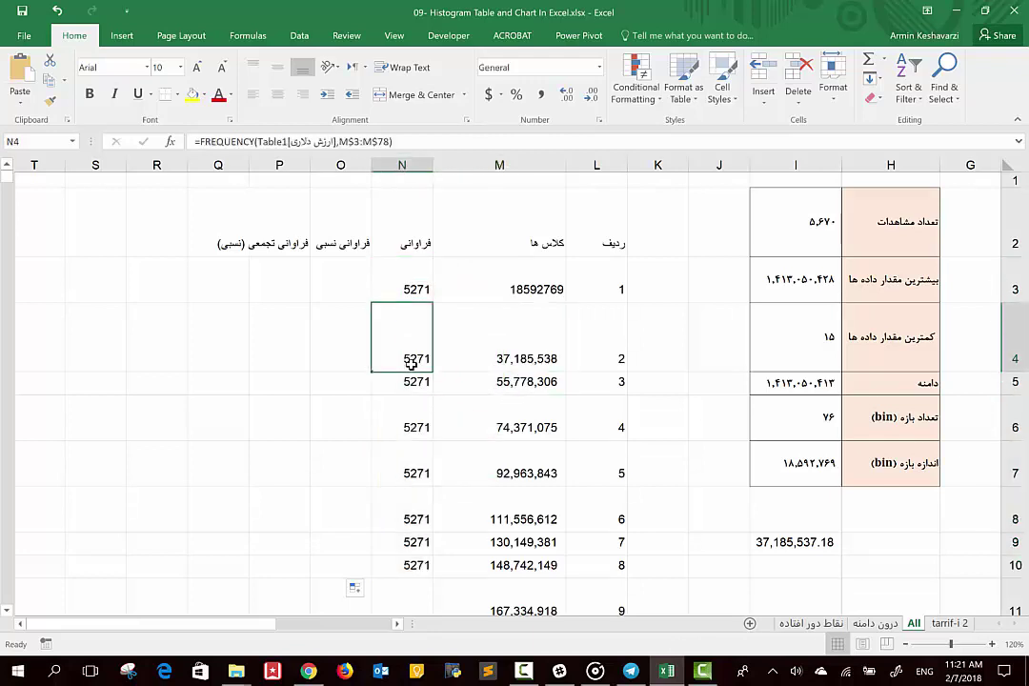
{"action": "key", "text": "shift+Down"}
{"action": "key", "text": "shift+Down"}
{"action": "key", "text": "shift+Down"}
{"action": "key", "text": "shift+Down"}
{"action": "key", "text": "shift+Down"}
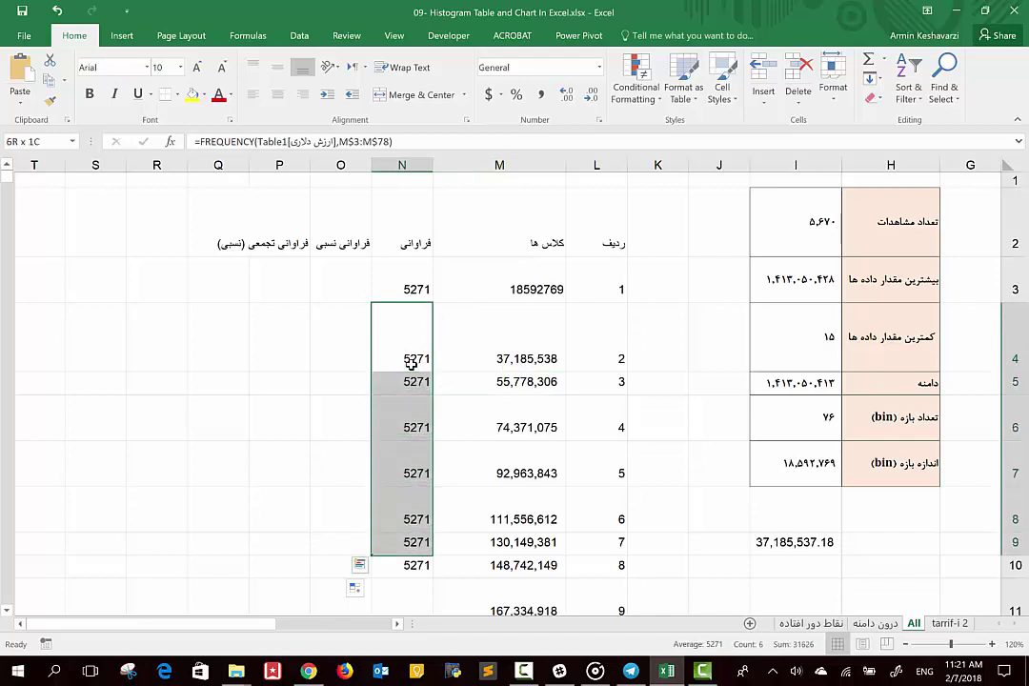
{"action": "key", "text": "shift+Down"}
{"action": "key", "text": "Delete"}
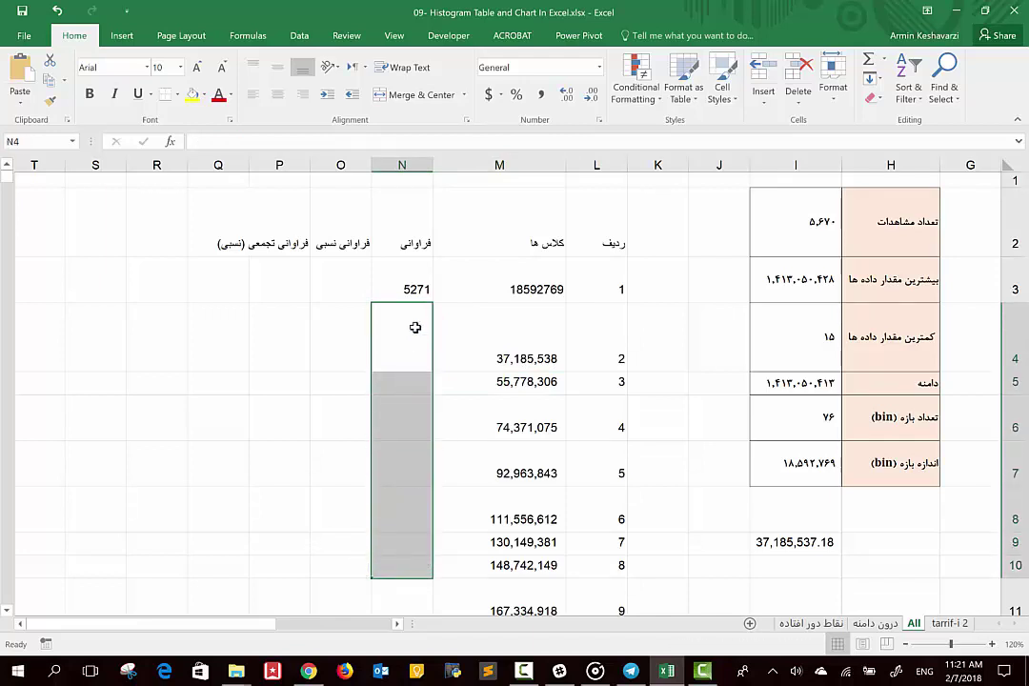
{"action": "left_click", "coordinate": [420, 293]}
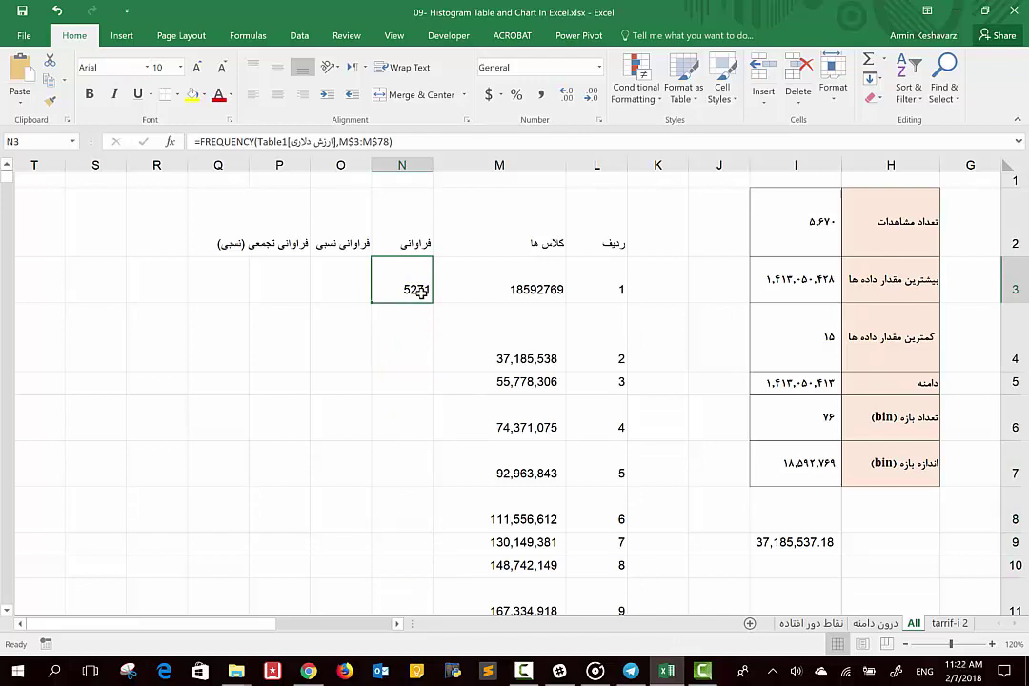
Open the Windows Ink Sketchpad and erase all earlier handwriting
{"action": "key", "text": "super+w"}
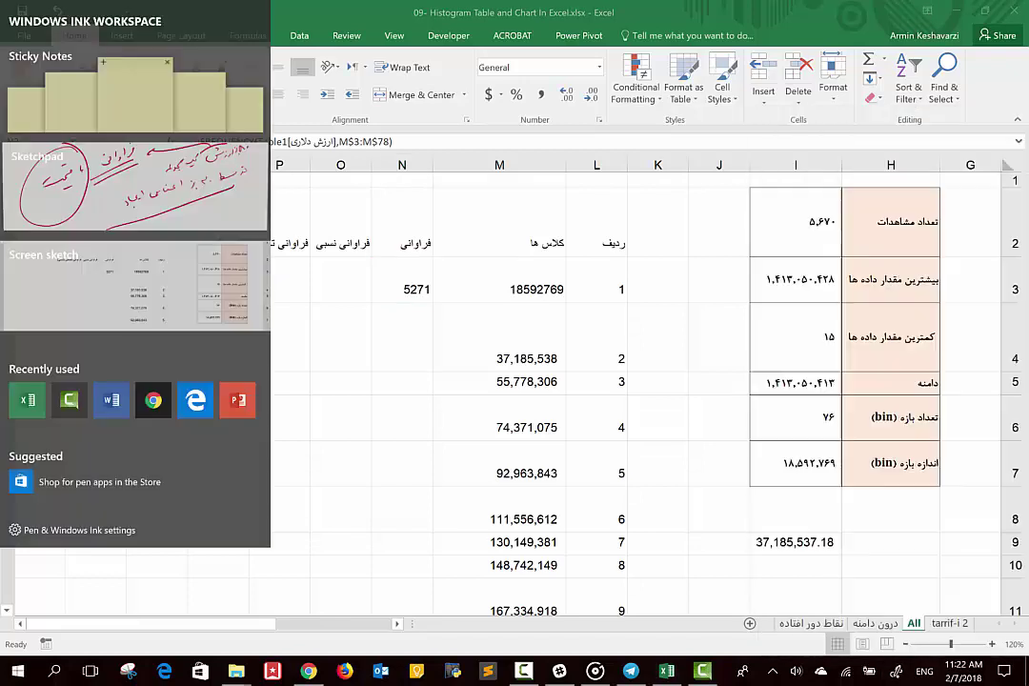
{"action": "left_click", "coordinate": [893, 296]}
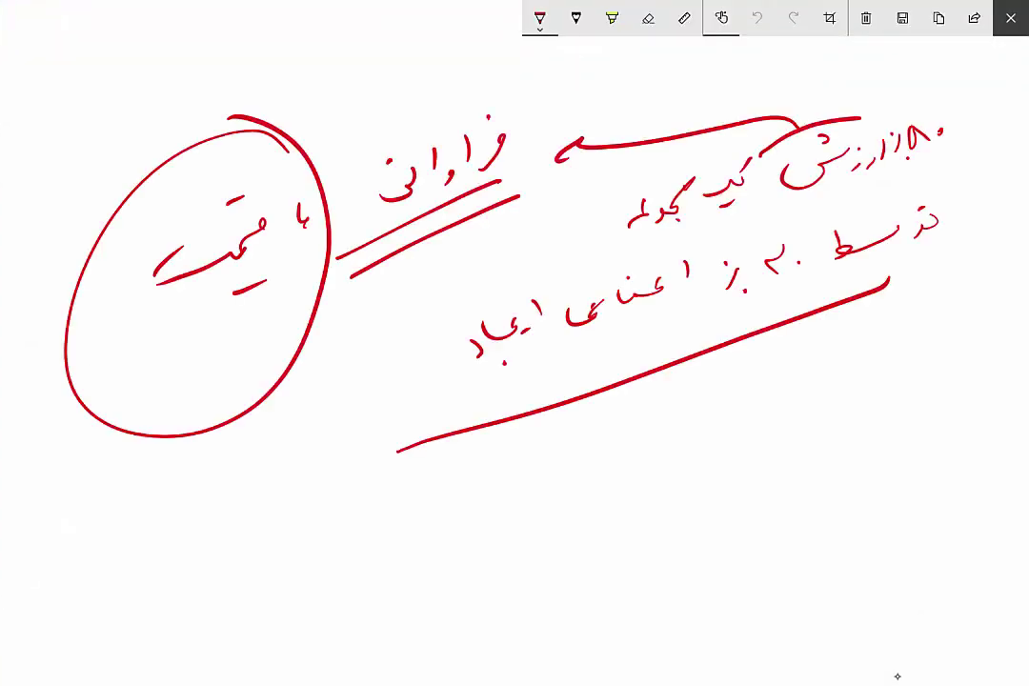
{"action": "key", "text": "ctrl+Delete"}
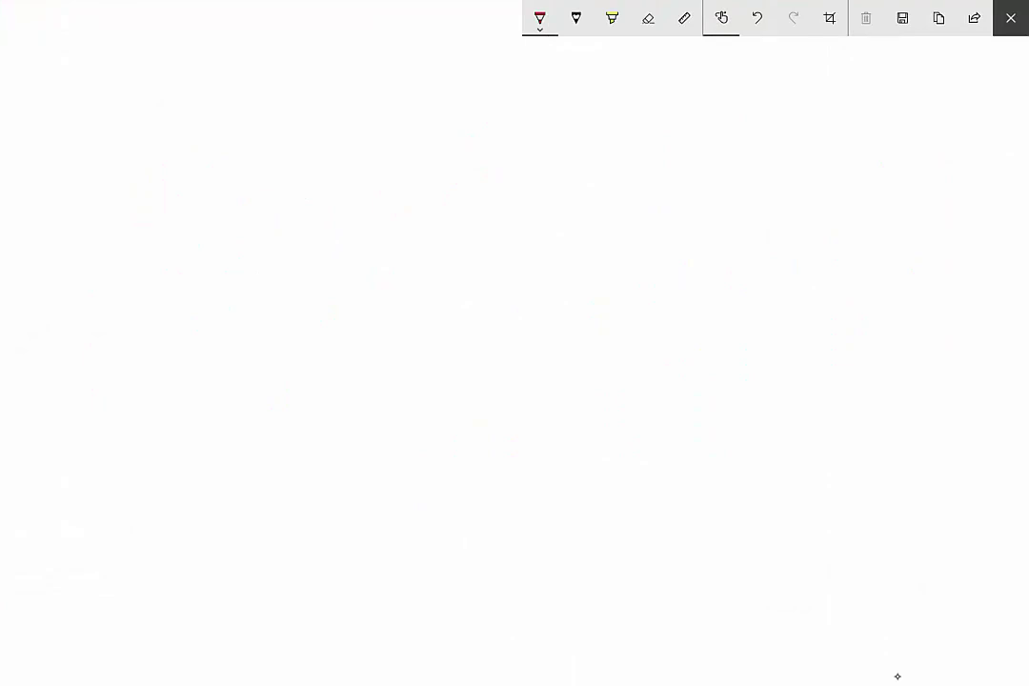
Handwrite a note across the canvas top with a leftward arrow and more text
{"action": "mouse_move", "coordinate": [924, 86]}
{"action": "left_mouse_down"}
{"action": "mouse_move", "coordinate": [912, 120]}
{"action": "mouse_move", "coordinate": [971, 67]}
{"action": "left_mouse_up"}
{"action": "left_click_drag", "start_coordinate": [884, 86], "coordinate": [883, 110]}
{"action": "mouse_move", "coordinate": [893, 112]}
{"action": "left_mouse_down"}
{"action": "mouse_move", "coordinate": [878, 133]}
{"action": "mouse_move", "coordinate": [826, 119]}
{"action": "mouse_move", "coordinate": [827, 146]}
{"action": "left_mouse_up"}
{"action": "mouse_move", "coordinate": [996, 101]}
{"action": "left_mouse_down"}
{"action": "mouse_move", "coordinate": [989, 121]}
{"action": "mouse_move", "coordinate": [974, 120]}
{"action": "left_mouse_up"}
{"action": "mouse_move", "coordinate": [966, 107]}
{"action": "left_mouse_down"}
{"action": "mouse_move", "coordinate": [965, 122]}
{"action": "mouse_move", "coordinate": [949, 123]}
{"action": "left_mouse_up"}
{"action": "left_click_drag", "start_coordinate": [932, 130], "coordinate": [923, 131]}
{"action": "left_click_drag", "start_coordinate": [803, 125], "coordinate": [701, 143]}
{"action": "mouse_move", "coordinate": [681, 93]}
{"action": "left_mouse_down"}
{"action": "mouse_move", "coordinate": [678, 129]}
{"action": "mouse_move", "coordinate": [509, 139]}
{"action": "left_mouse_up"}
{"action": "left_click_drag", "start_coordinate": [559, 124], "coordinate": [526, 126]}
{"action": "left_click_drag", "start_coordinate": [660, 164], "coordinate": [641, 167]}
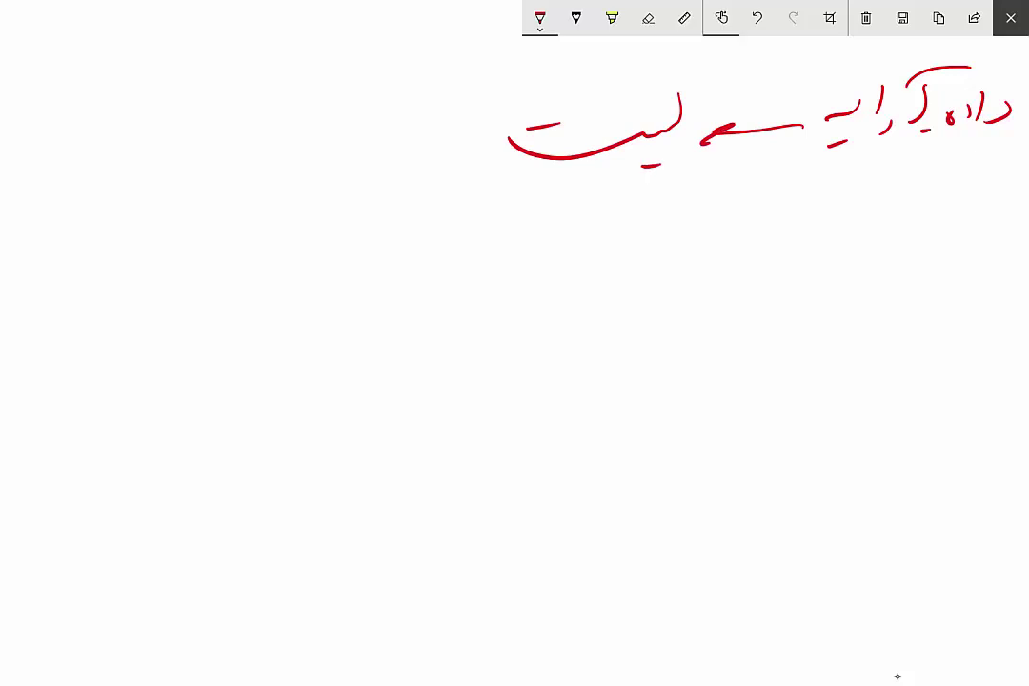
Draw brackets with a label above, an oval inside them, and a box beside
{"action": "mouse_move", "coordinate": [240, 198]}
{"action": "left_mouse_down"}
{"action": "mouse_move", "coordinate": [216, 224]}
{"action": "mouse_move", "coordinate": [233, 237]}
{"action": "left_mouse_up"}
{"action": "mouse_move", "coordinate": [318, 197]}
{"action": "left_mouse_down"}
{"action": "mouse_move", "coordinate": [328, 196]}
{"action": "mouse_move", "coordinate": [293, 245]}
{"action": "left_mouse_up"}
{"action": "mouse_move", "coordinate": [306, 152]}
{"action": "left_mouse_down"}
{"action": "mouse_move", "coordinate": [302, 164]}
{"action": "mouse_move", "coordinate": [248, 156]}
{"action": "left_mouse_up"}
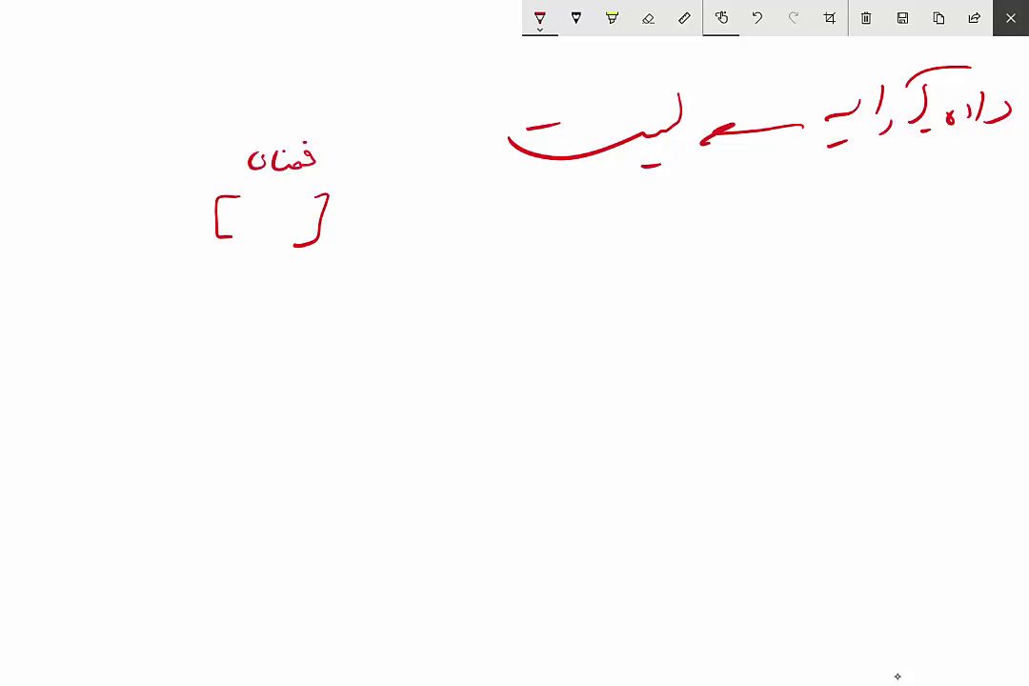
{"action": "mouse_move", "coordinate": [285, 208]}
{"action": "left_mouse_down"}
{"action": "mouse_move", "coordinate": [234, 221]}
{"action": "mouse_move", "coordinate": [291, 208]}
{"action": "left_mouse_up"}
{"action": "left_click_drag", "start_coordinate": [394, 221], "coordinate": [394, 238]}
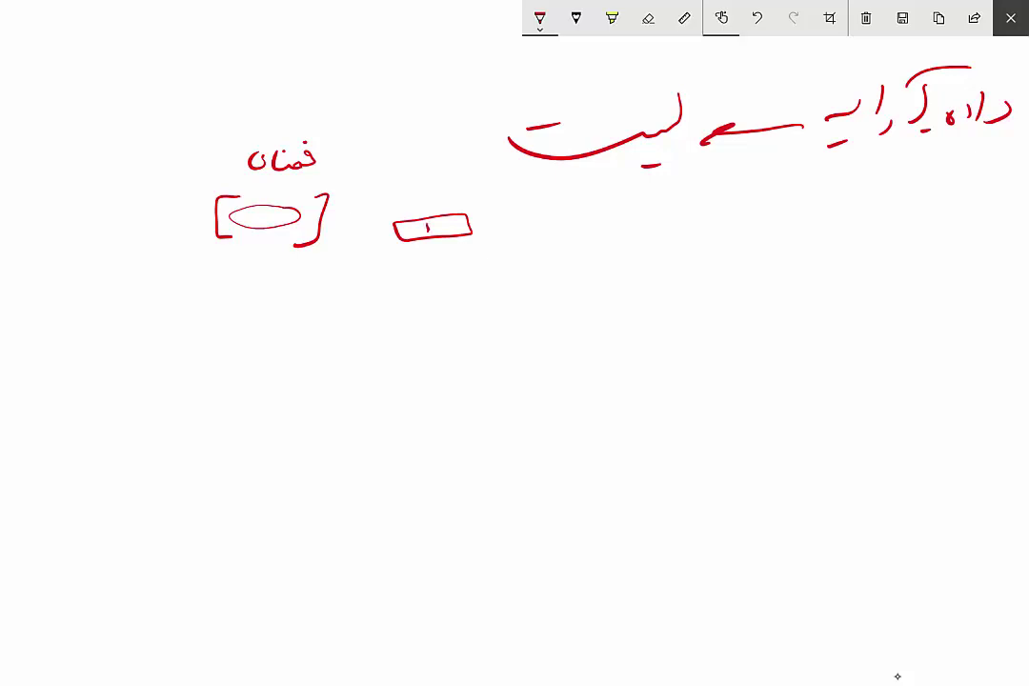
Correct the number under the box, draw a dashed row, and write a note below
{"action": "left_click_drag", "start_coordinate": [438, 256], "coordinate": [441, 263]}
{"action": "left_click_drag", "start_coordinate": [514, 287], "coordinate": [530, 287]}
{"action": "left_click_drag", "start_coordinate": [553, 289], "coordinate": [582, 288]}
{"action": "left_click_drag", "start_coordinate": [626, 281], "coordinate": [688, 279]}
{"action": "left_click_drag", "start_coordinate": [715, 281], "coordinate": [719, 282]}
{"action": "mouse_move", "coordinate": [466, 295]}
{"action": "left_mouse_down"}
{"action": "mouse_move", "coordinate": [460, 314]}
{"action": "mouse_move", "coordinate": [412, 334]}
{"action": "mouse_move", "coordinate": [446, 339]}
{"action": "left_mouse_up"}
Circle the box and its notes, then draw a long diagonal stroke below the 'array' word
{"action": "mouse_move", "coordinate": [409, 172]}
{"action": "left_mouse_down"}
{"action": "mouse_move", "coordinate": [493, 379]}
{"action": "mouse_move", "coordinate": [417, 188]}
{"action": "left_mouse_up"}
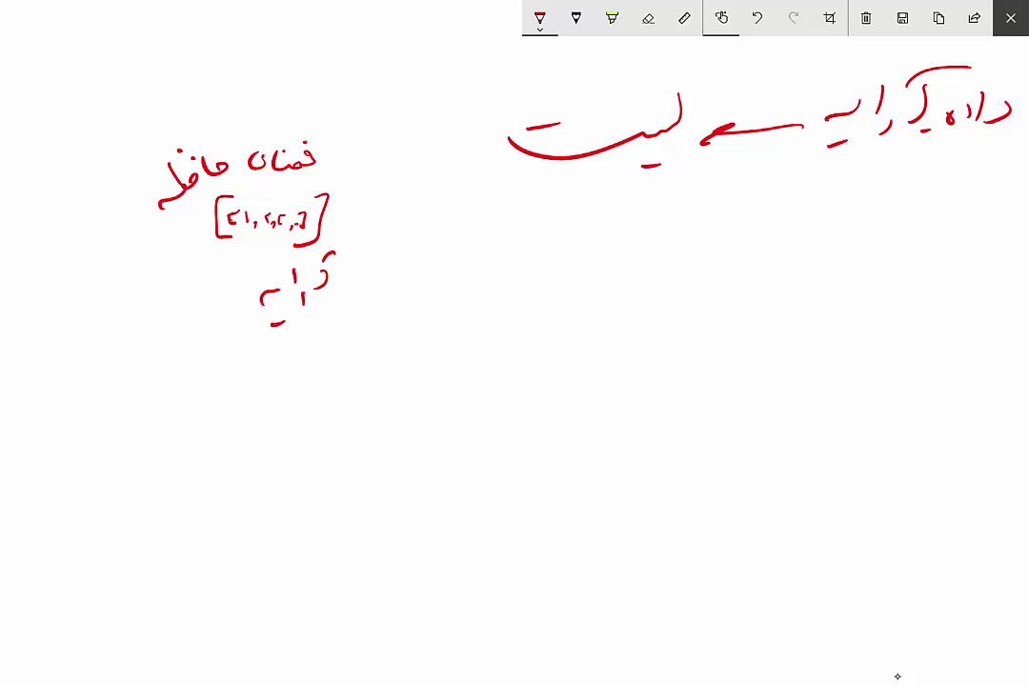
{"action": "left_click_drag", "start_coordinate": [222, 374], "coordinate": [468, 269]}
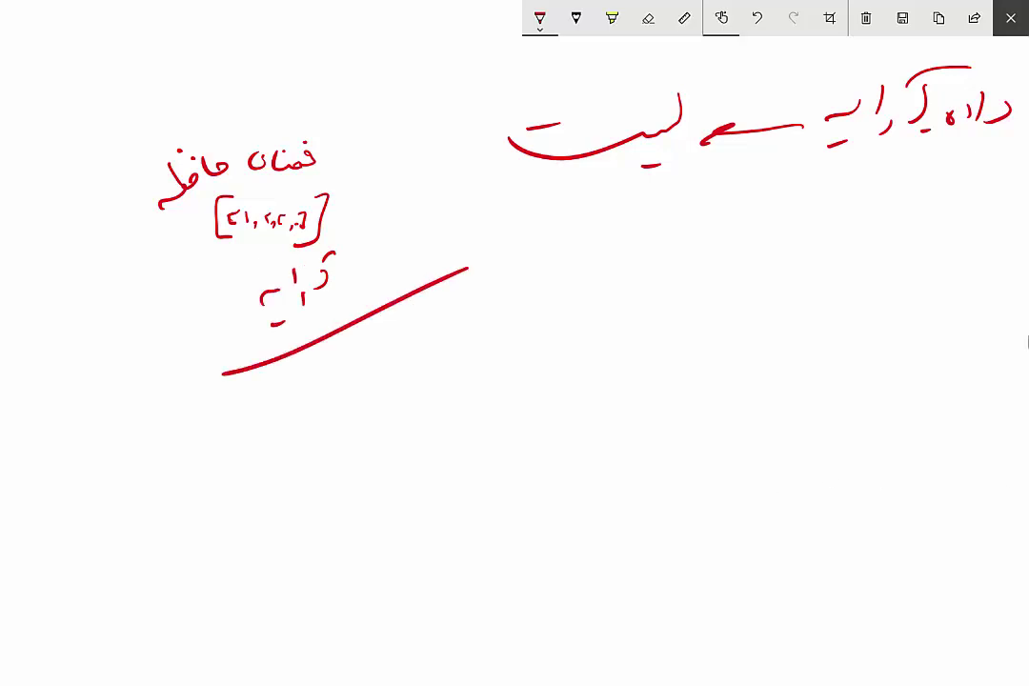
{"action": "left_click", "coordinate": [1010, 17]}
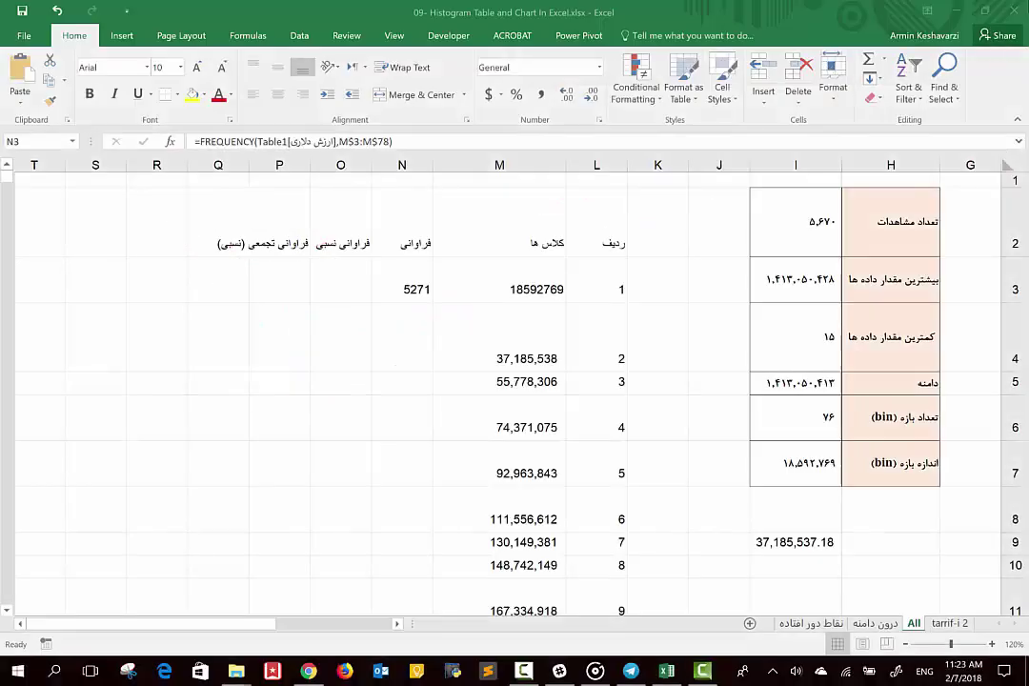
{"action": "scroll", "coordinate": [759, 344], "scroll_direction": "left", "scroll_amount": 5}
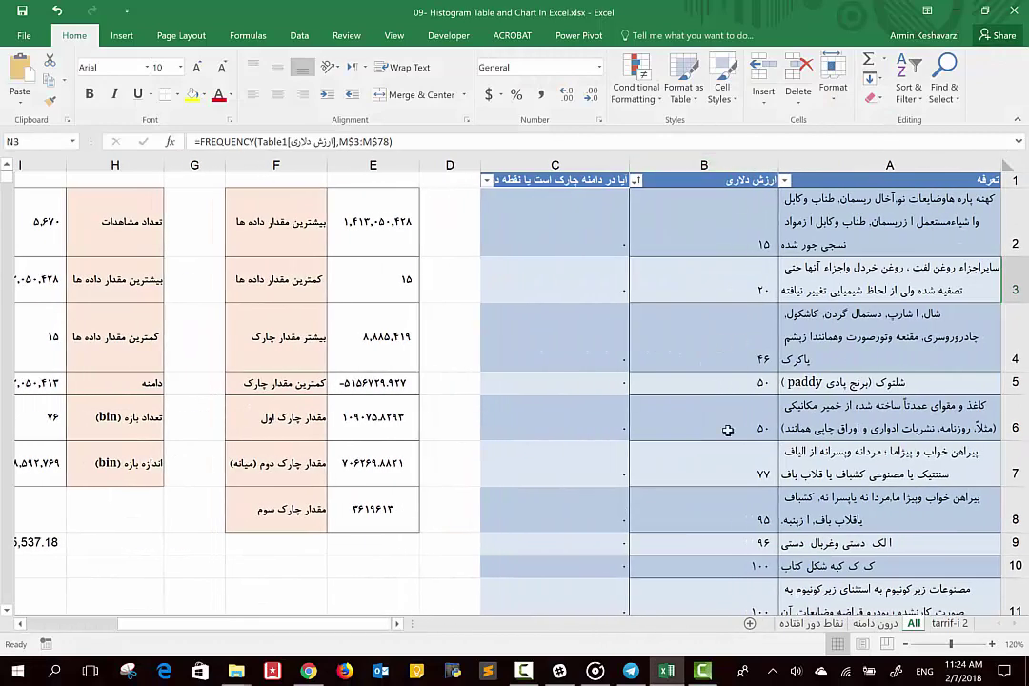
{"action": "left_click", "coordinate": [722, 171]}
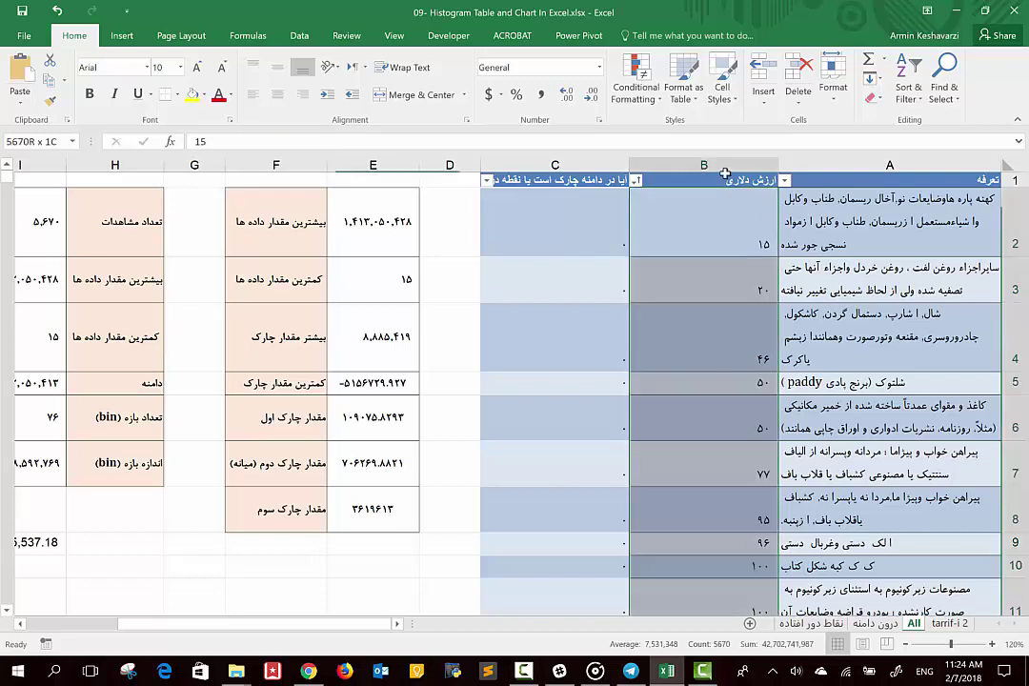
{"action": "scroll", "coordinate": [695, 397], "scroll_direction": "right", "scroll_amount": 6}
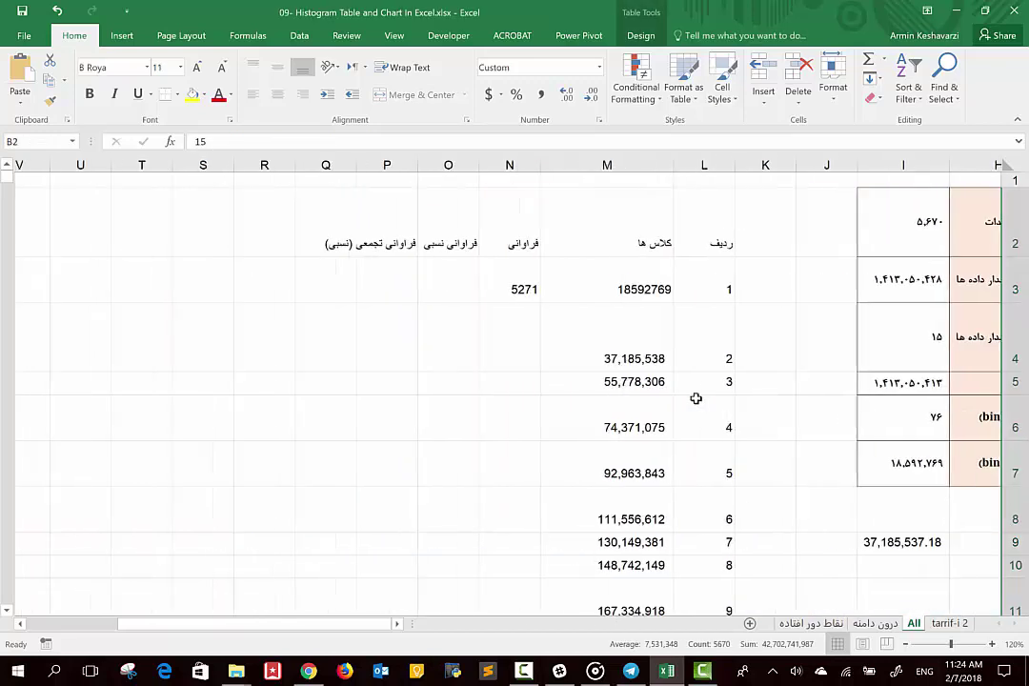
{"action": "left_click", "coordinate": [659, 255]}
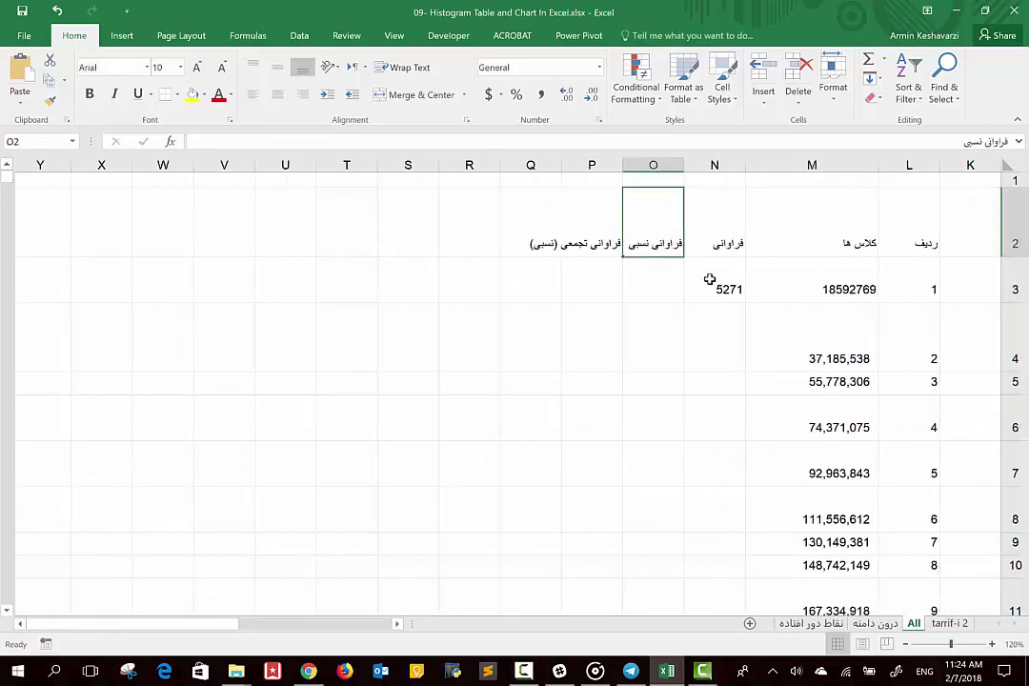
{"action": "left_click", "coordinate": [710, 279]}
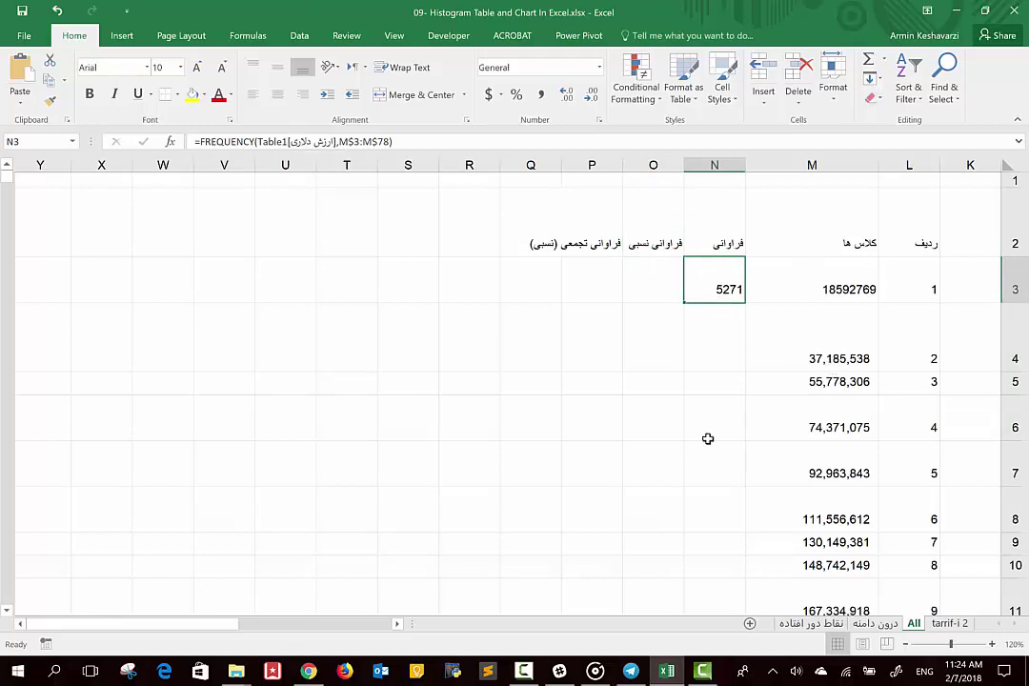
{"action": "scroll", "coordinate": [710, 437], "scroll_direction": "right", "scroll_amount": 3}
{"action": "scroll", "coordinate": [634, 599], "scroll_direction": "down", "scroll_amount": 2}
{"action": "scroll", "coordinate": [633, 599], "scroll_direction": "down", "scroll_amount": 5}
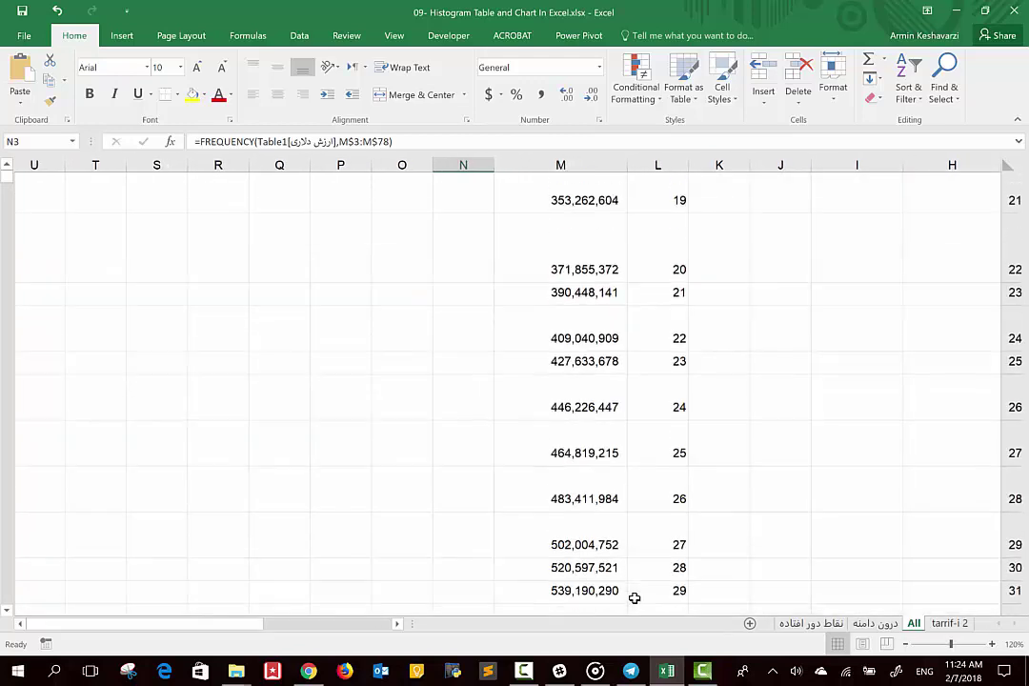
{"action": "scroll", "coordinate": [633, 598], "scroll_direction": "down", "scroll_amount": 4}
{"action": "scroll", "coordinate": [634, 597], "scroll_direction": "down", "scroll_amount": 2}
{"action": "scroll", "coordinate": [634, 598], "scroll_direction": "down", "scroll_amount": 1}
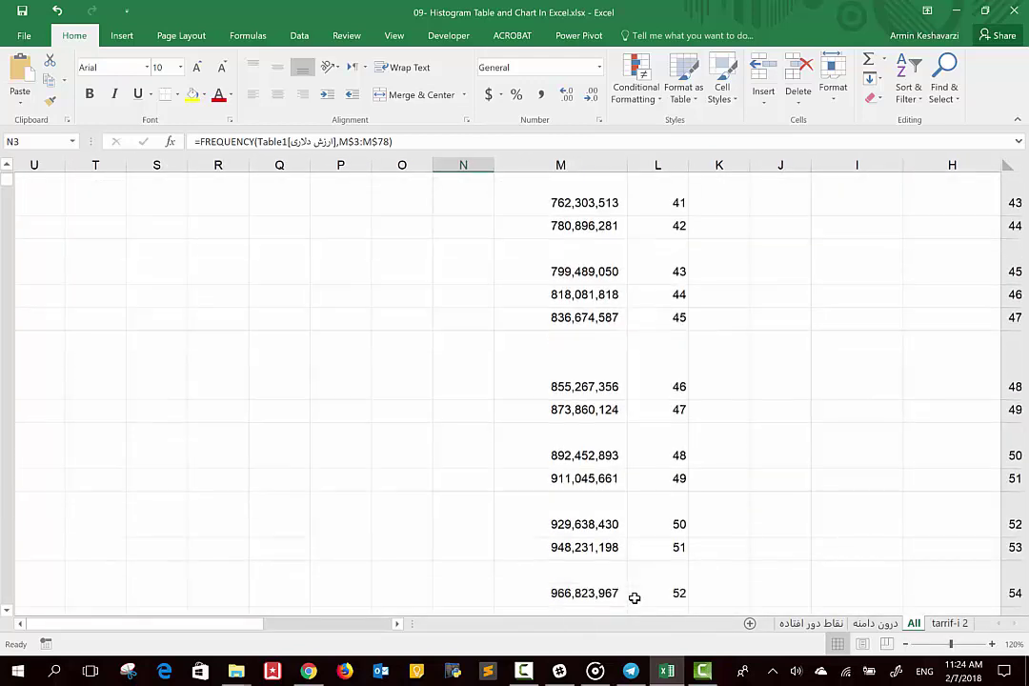
{"action": "scroll", "coordinate": [633, 598], "scroll_direction": "down", "scroll_amount": 7}
{"action": "scroll", "coordinate": [634, 598], "scroll_direction": "down", "scroll_amount": 2}
{"action": "scroll", "coordinate": [634, 597], "scroll_direction": "up", "scroll_amount": 9}
{"action": "scroll", "coordinate": [634, 598], "scroll_direction": "up", "scroll_amount": 4}
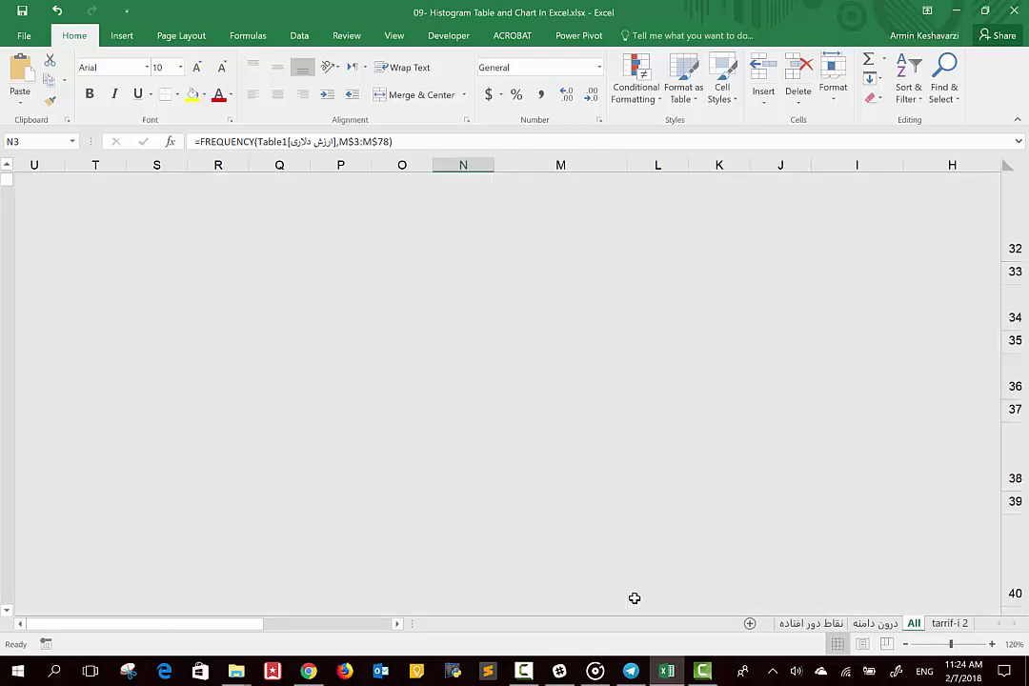
{"action": "scroll", "coordinate": [633, 598], "scroll_direction": "up", "scroll_amount": 4}
{"action": "scroll", "coordinate": [633, 598], "scroll_direction": "up", "scroll_amount": 4}
{"action": "scroll", "coordinate": [634, 598], "scroll_direction": "up", "scroll_amount": 3}
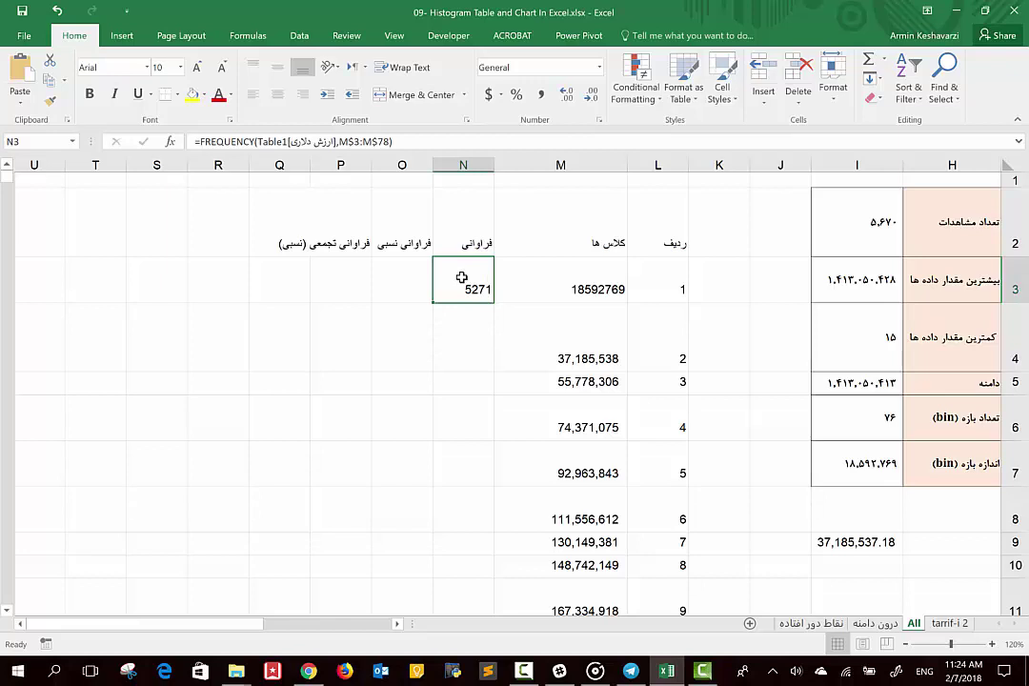
Extend the selection from N3 to N78 (76R x 1C), one cell per class
{"action": "key", "text": "shift+Down"}
{"action": "key", "text": "shift+Down"}
{"action": "key", "text": "shift+Down"}
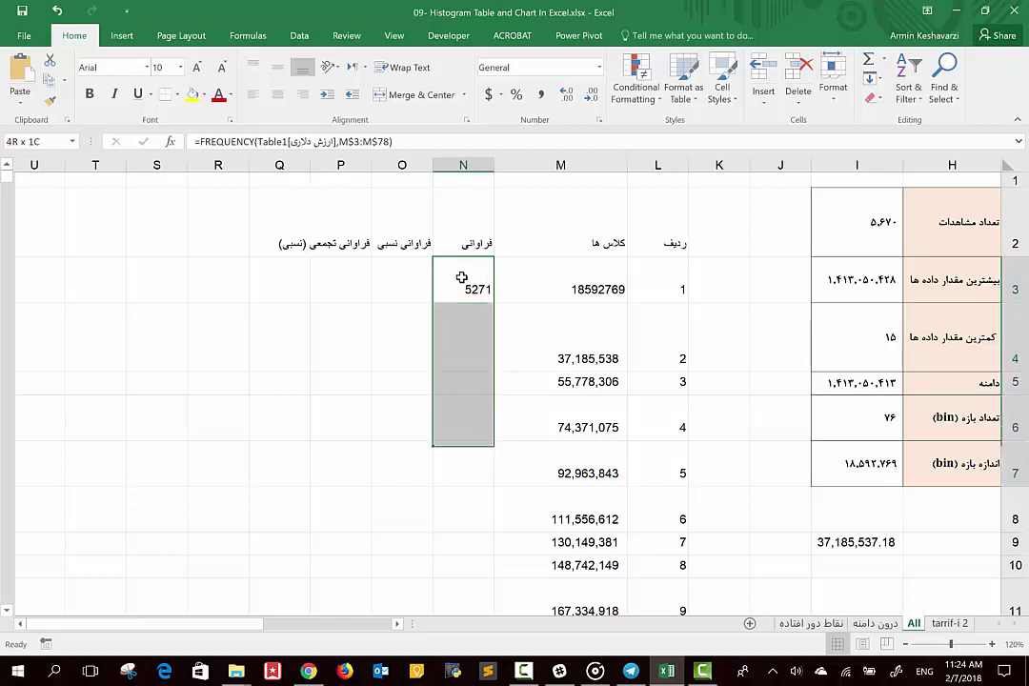
{"action": "key", "text": "shift+Down"}
{"action": "key", "text": "shift+Down"}
{"action": "key", "text": "shift+Down"}
{"action": "key", "text": "shift+Down"}
{"action": "key", "text": "shift+Down"}
{"action": "key", "text": "shift+Down"}
{"action": "key", "text": "shift+Down"}
{"action": "key", "text": "shift+Down"}
{"action": "key", "text": "shift+Down"}
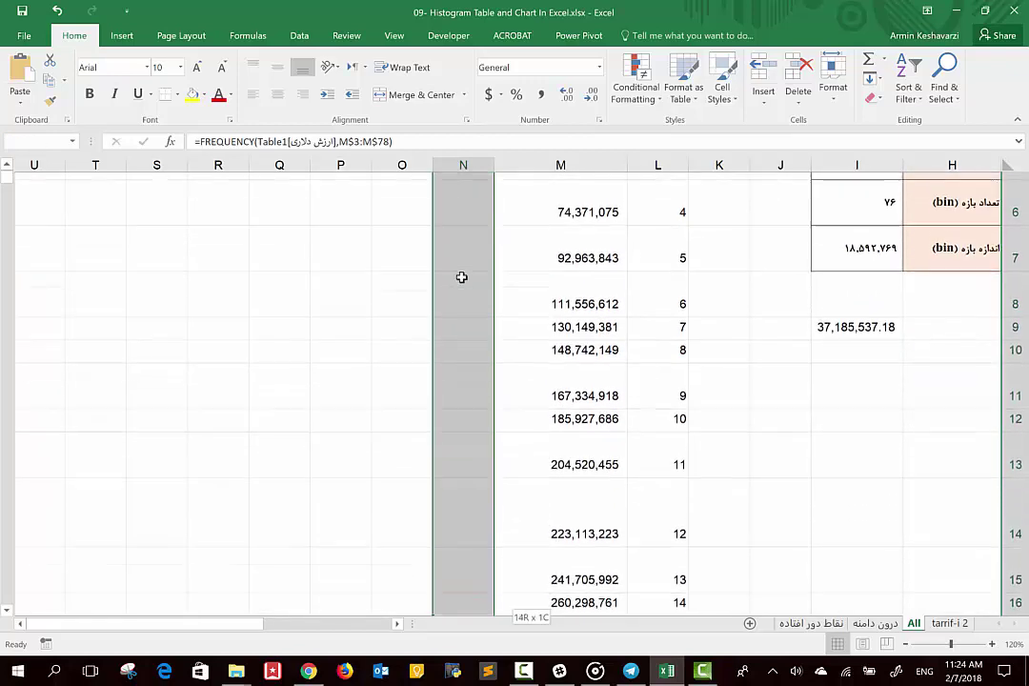
{"action": "key", "text": "shift+Down"}
{"action": "key", "text": "shift+Down"}
{"action": "key", "text": "shift+Down"}
{"action": "key", "text": "shift+Down"}
{"action": "key", "text": "shift+Down"}
{"action": "key", "text": "shift+Down"}
{"action": "key", "text": "shift+Down"}
{"action": "key", "text": "shift+Down"}
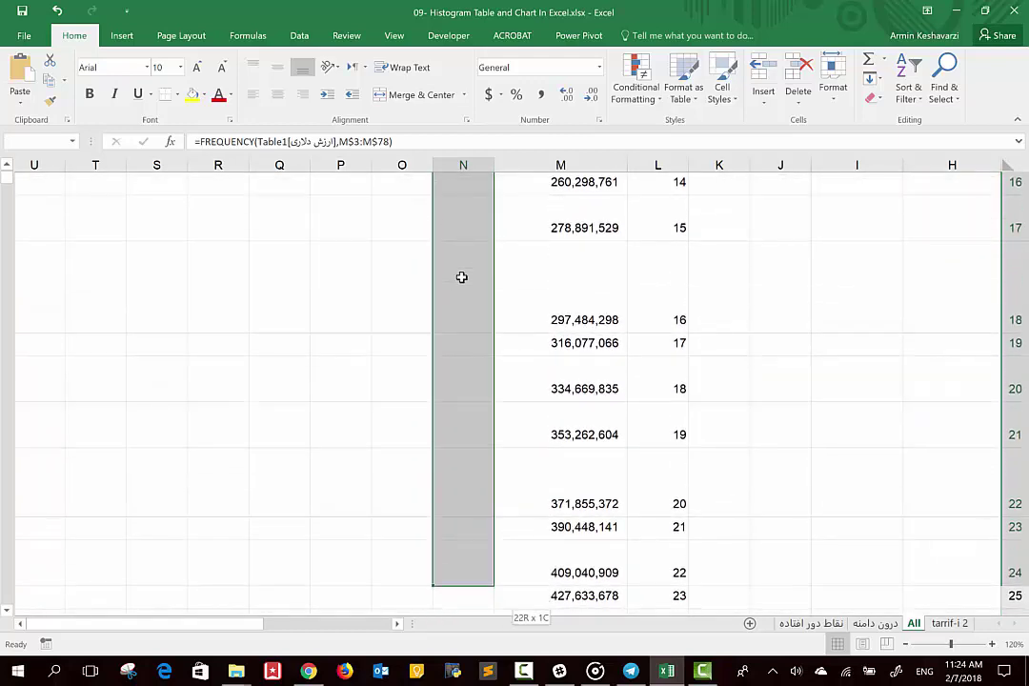
{"action": "key", "text": "shift+Down"}
{"action": "key", "text": "shift+Down"}
{"action": "key", "text": "shift+Down"}
{"action": "key", "text": "shift+Down"}
{"action": "key", "text": "shift+Down"}
{"action": "key", "text": "shift+Down"}
{"action": "key", "text": "shift+Down"}
{"action": "key", "text": "shift+Down"}
{"action": "key", "text": "shift+Down"}
{"action": "key", "text": "shift+Down"}
{"action": "key", "text": "shift+Down"}
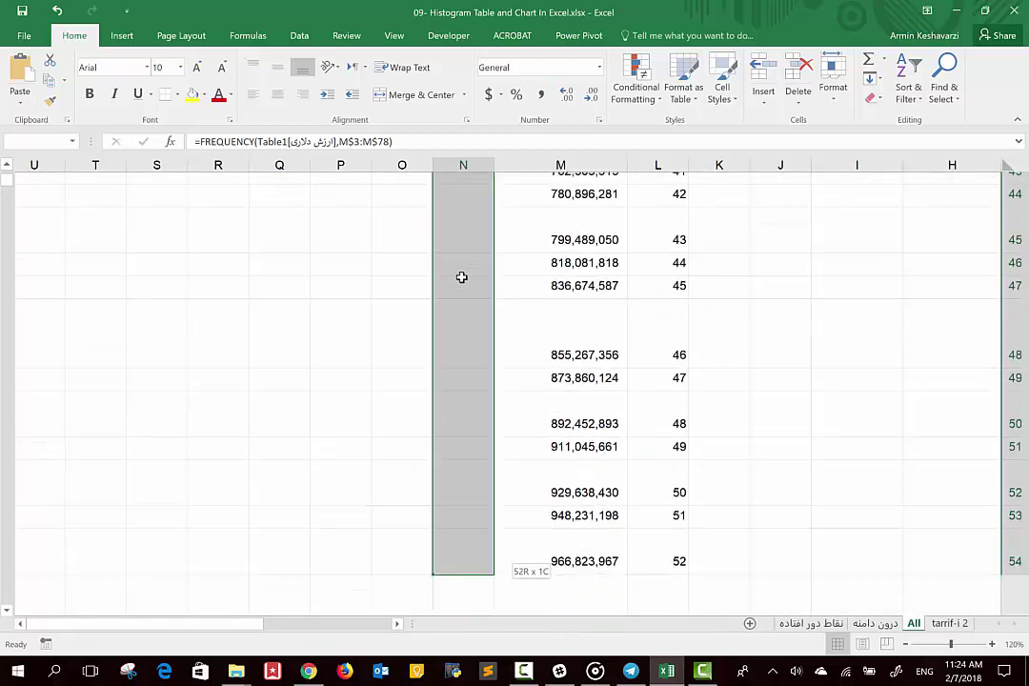
{"action": "key", "text": "shift+Down"}
{"action": "key", "text": "shift+Down"}
{"action": "key", "text": "shift+Down"}
{"action": "key", "text": "shift+Down"}
{"action": "key", "text": "shift+Down"}
{"action": "key", "text": "shift+Down"}
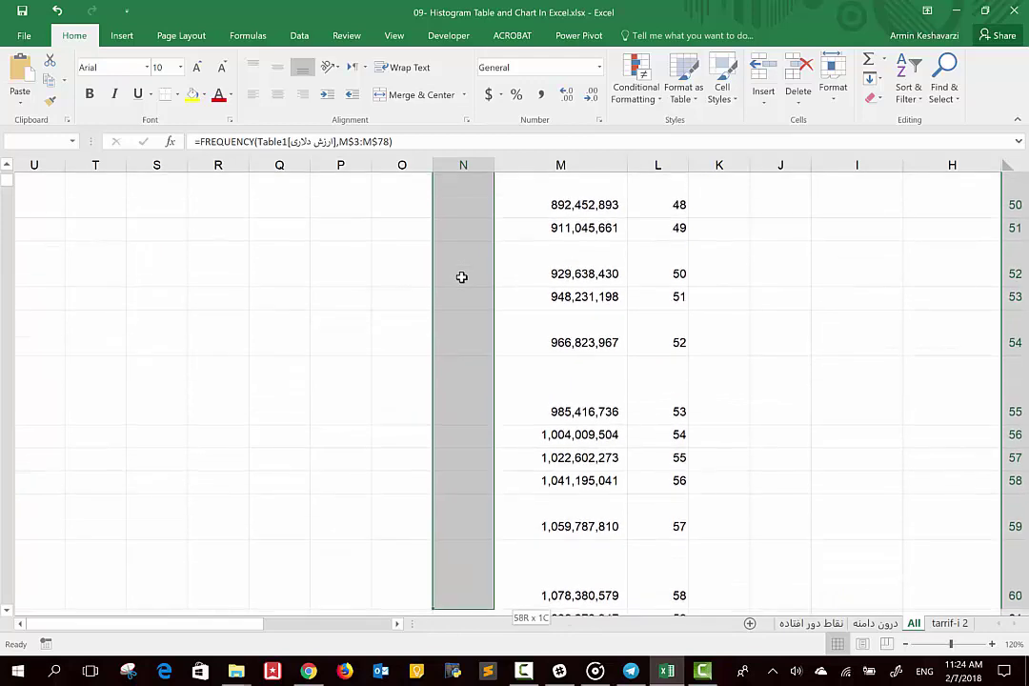
{"action": "key", "text": "shift+Down"}
{"action": "key", "text": "shift+Down"}
{"action": "key", "text": "shift+Down"}
{"action": "key", "text": "shift+Down"}
{"action": "key", "text": "shift+Down"}
{"action": "key", "text": "shift+Down"}
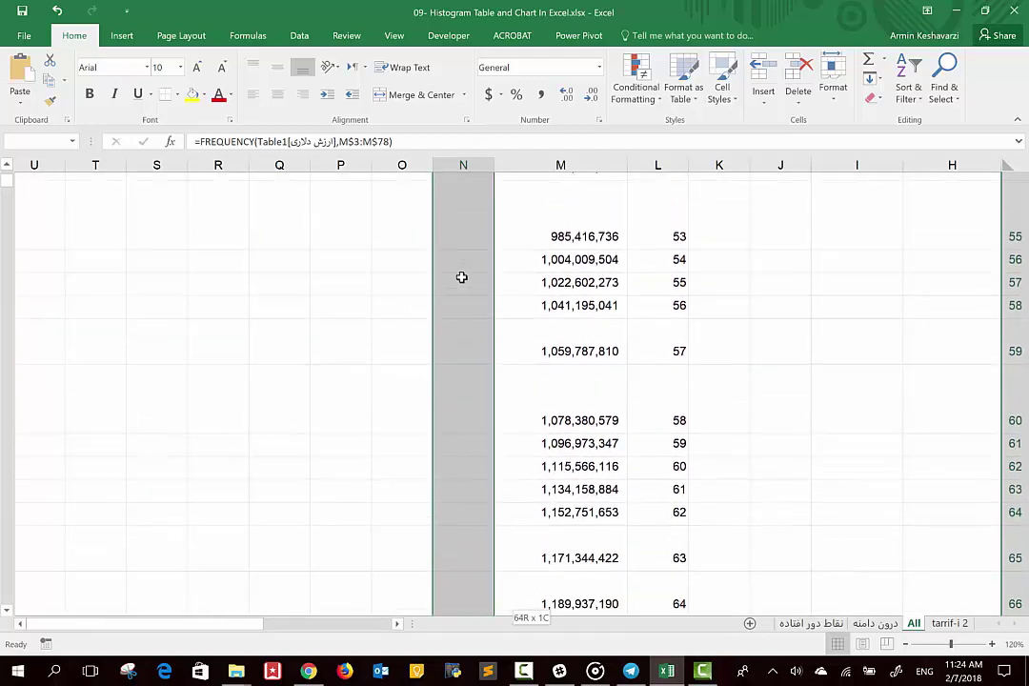
{"action": "key", "text": "shift+Down"}
{"action": "key", "text": "shift+Down"}
{"action": "key", "text": "shift+Down"}
{"action": "key", "text": "shift+Down"}
{"action": "key", "text": "shift+Down"}
{"action": "key", "text": "shift+Down"}
{"action": "key", "text": "shift+Down"}
{"action": "key", "text": "shift+Down"}
{"action": "key", "text": "shift+Down"}
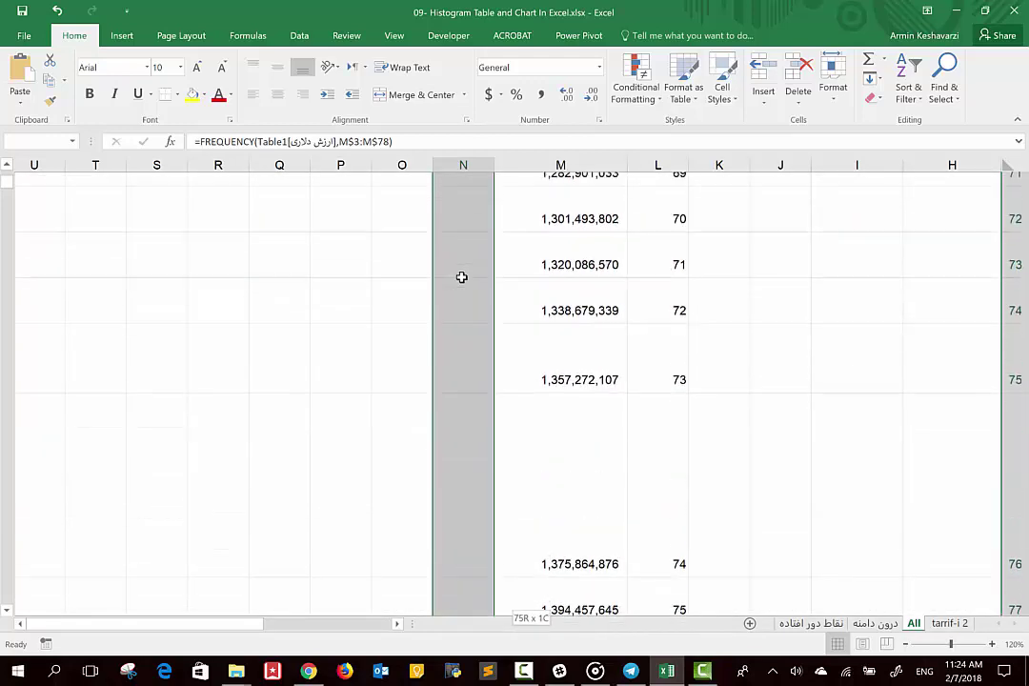
{"action": "key", "text": "shift+Down"}
{"action": "key", "text": "shift+Down"}
{"action": "key", "text": "shift+Down"}
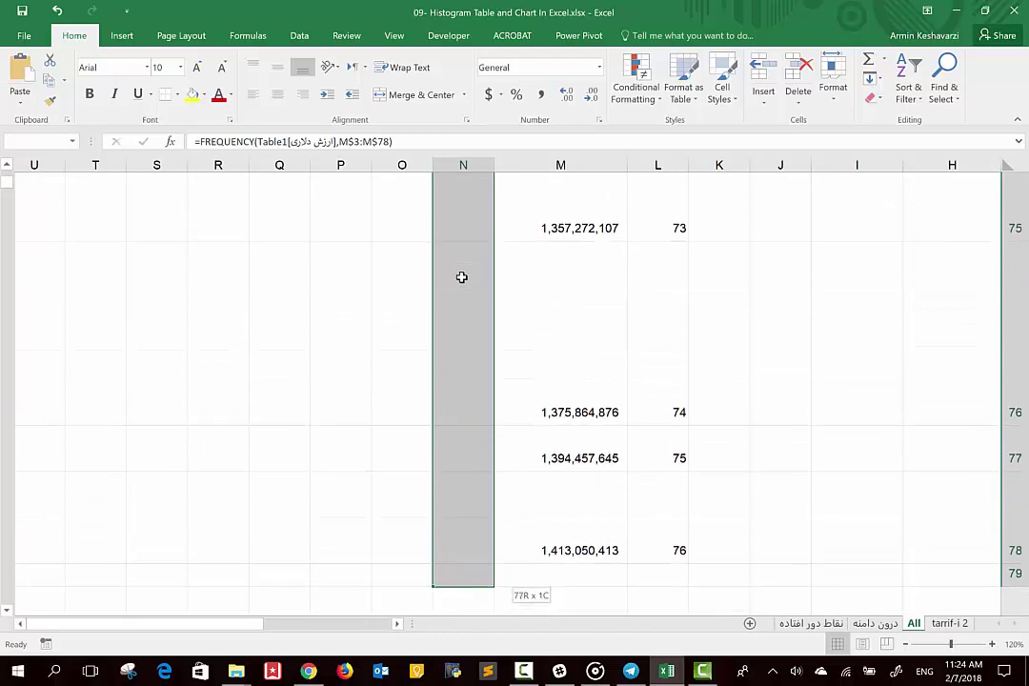
{"action": "key", "text": "shift+Up"}
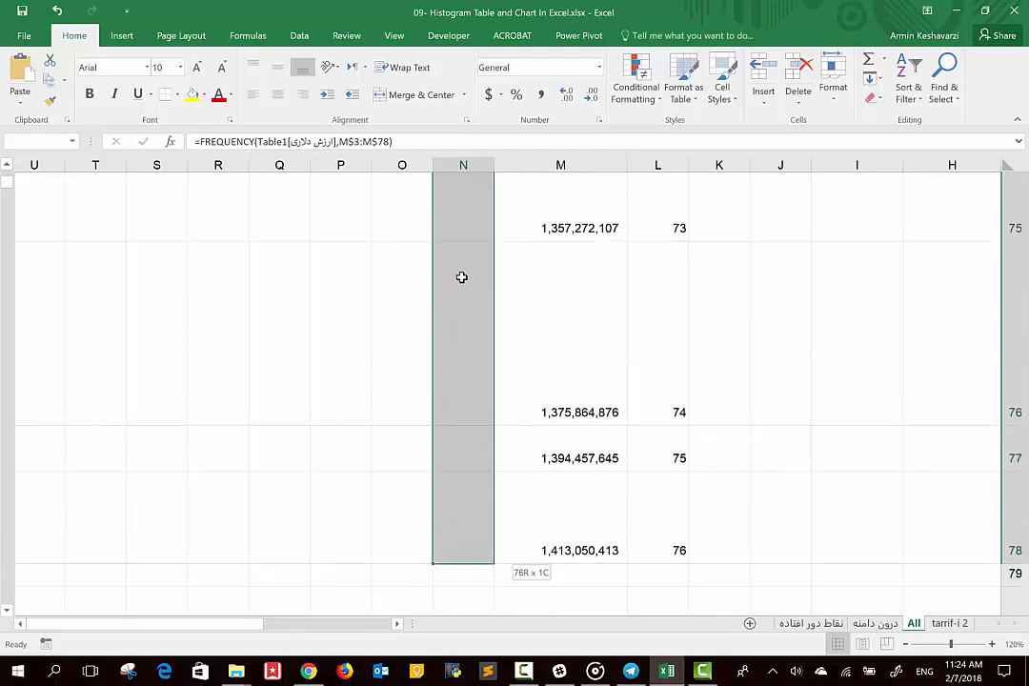
{"action": "left_click_drag", "start_coordinate": [464, 369], "coordinate": [464, 368]}
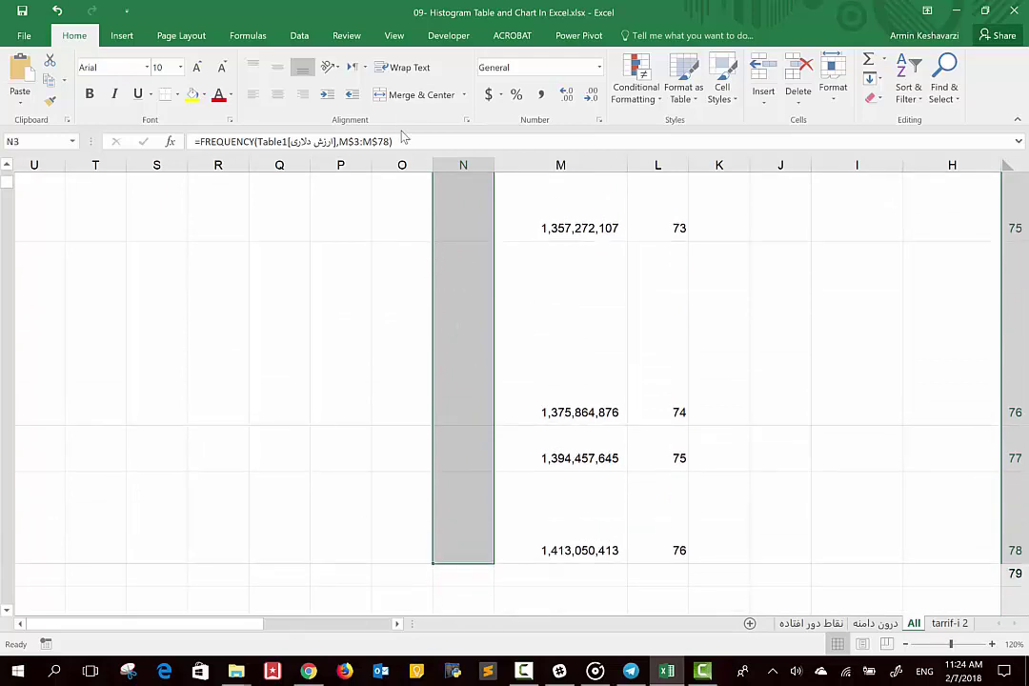
{"action": "scroll", "coordinate": [350, 254], "scroll_direction": "up", "scroll_amount": 3}
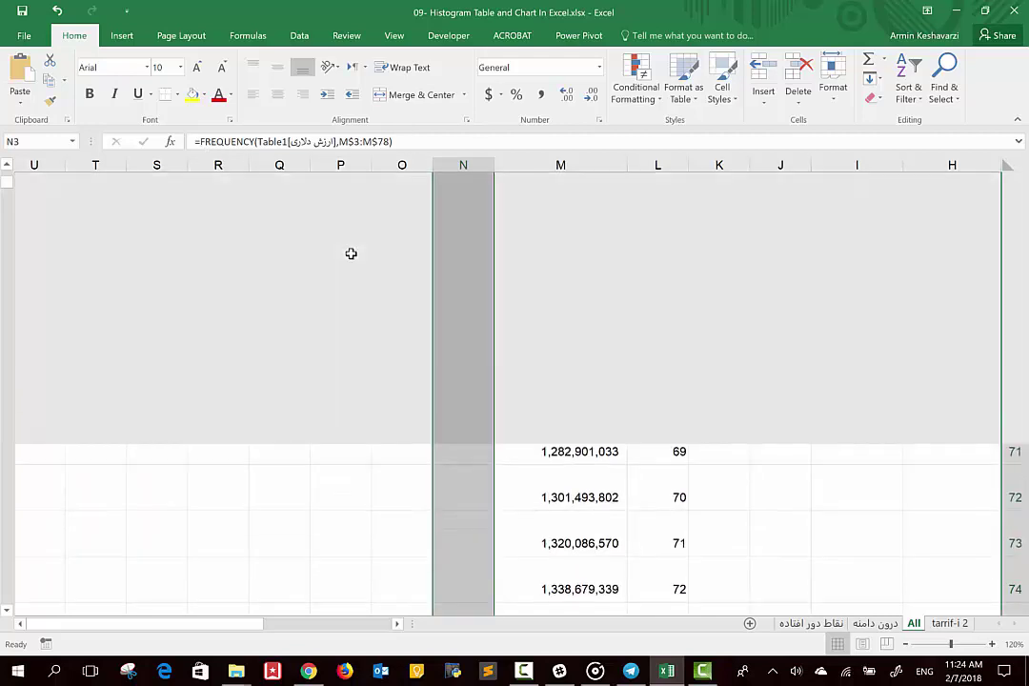
{"action": "scroll", "coordinate": [351, 253], "scroll_direction": "up", "scroll_amount": 9}
{"action": "scroll", "coordinate": [350, 254], "scroll_direction": "up", "scroll_amount": 7}
{"action": "scroll", "coordinate": [351, 254], "scroll_direction": "up", "scroll_amount": 6}
{"action": "scroll", "coordinate": [351, 253], "scroll_direction": "up", "scroll_amount": 1}
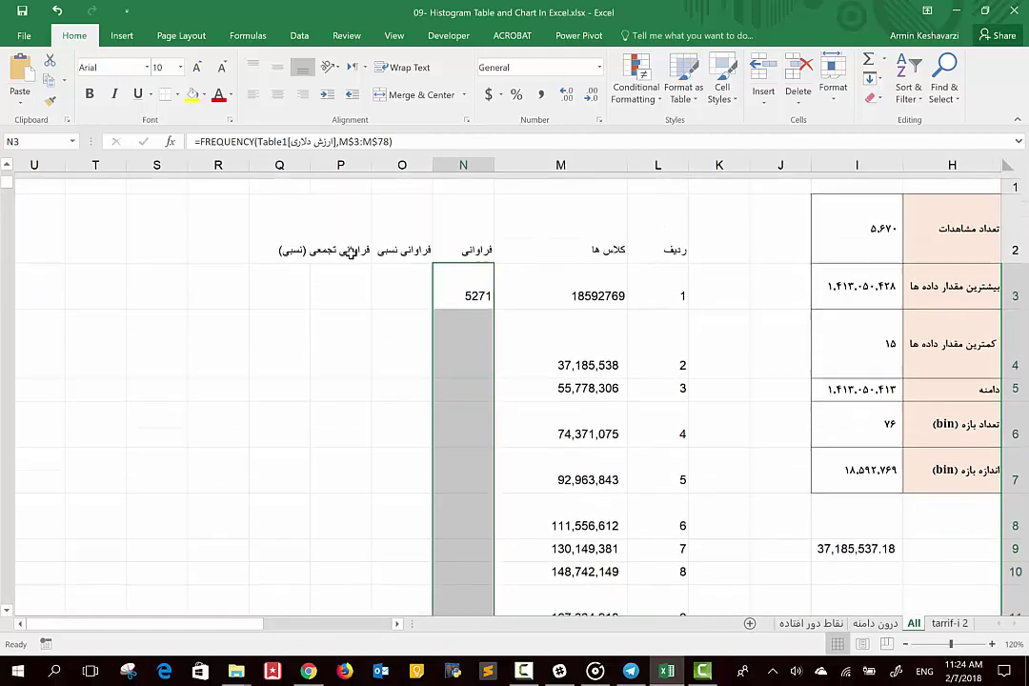
Re-enter FREQUENCY with Ctrl+Shift+Enter so N3:N78 lists 5271, 196, 74, 34 and onward
{"action": "left_click", "coordinate": [202, 141]}
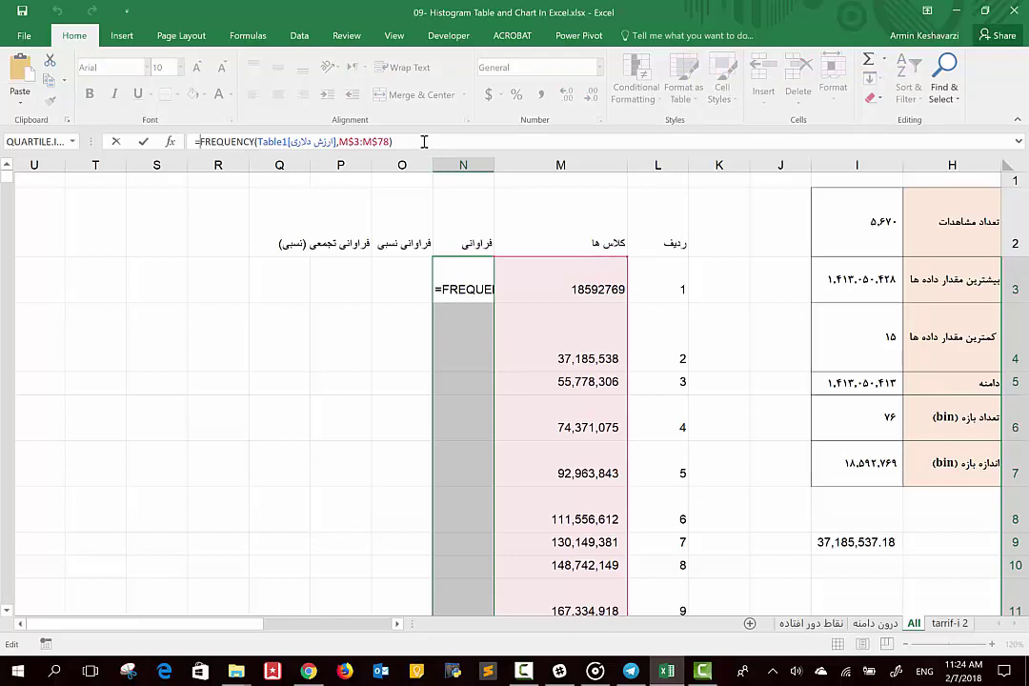
{"action": "key", "text": "ctrl+shift+Return"}
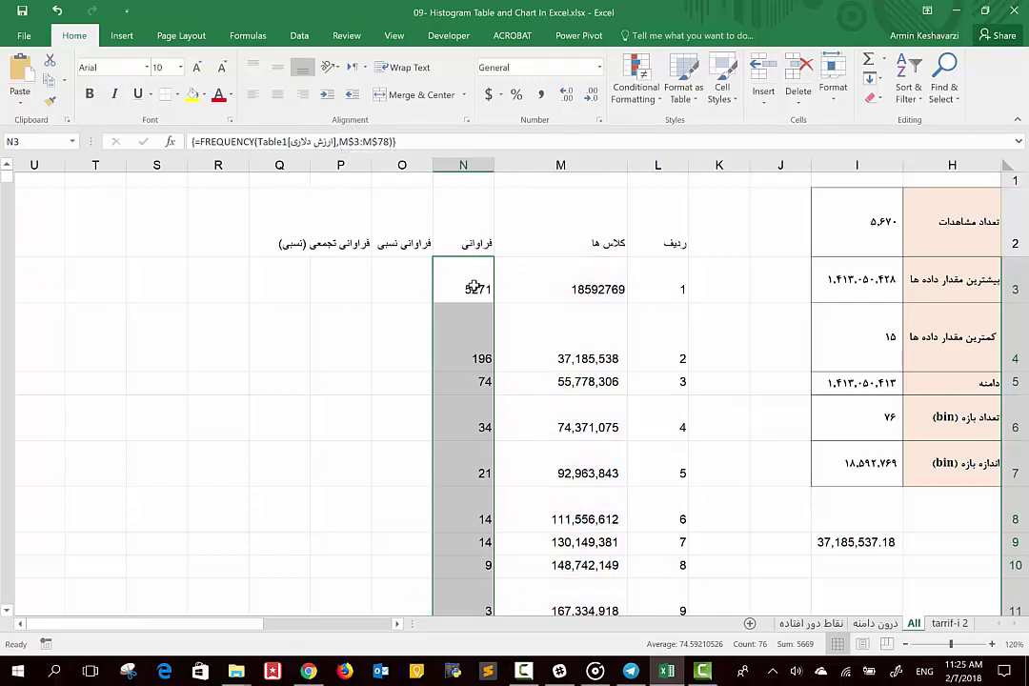
{"action": "left_click", "coordinate": [535, 282]}
{"action": "left_click", "coordinate": [540, 340]}
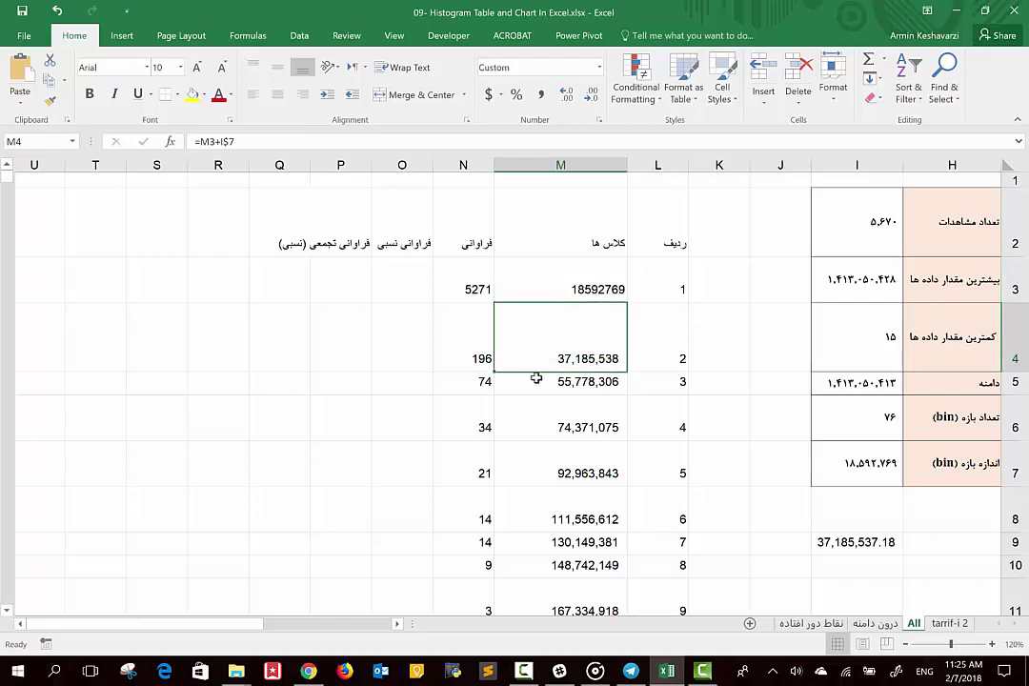
{"action": "left_click", "coordinate": [536, 384]}
{"action": "key", "text": "Down"}
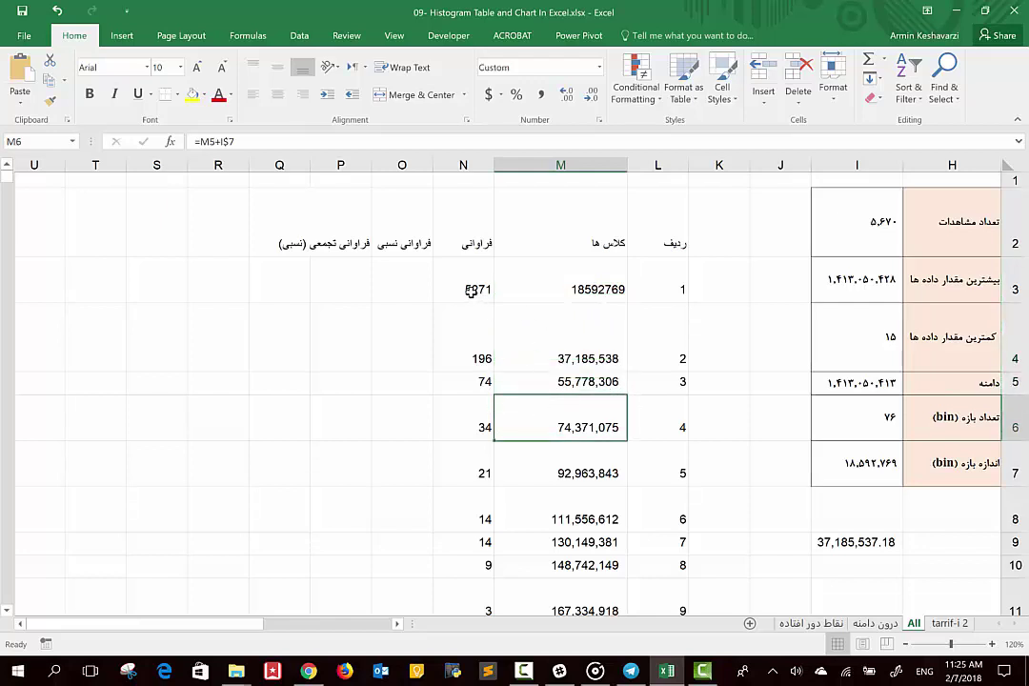
{"action": "left_click", "coordinate": [470, 292]}
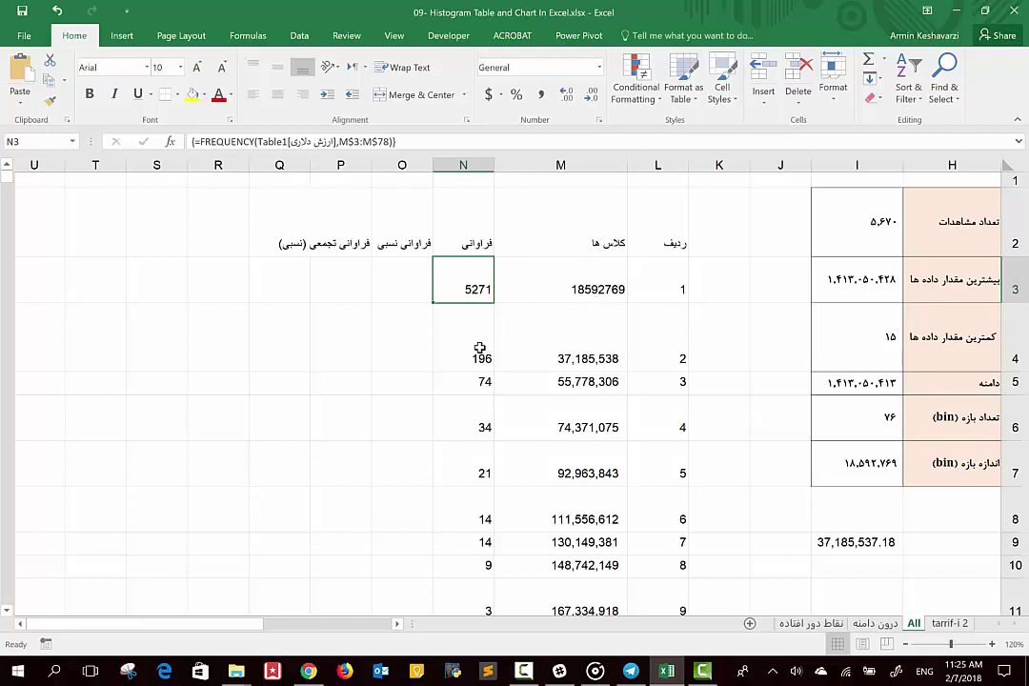
{"action": "left_click", "coordinate": [582, 360]}
{"action": "scroll", "coordinate": [582, 359], "scroll_direction": "down", "scroll_amount": 1}
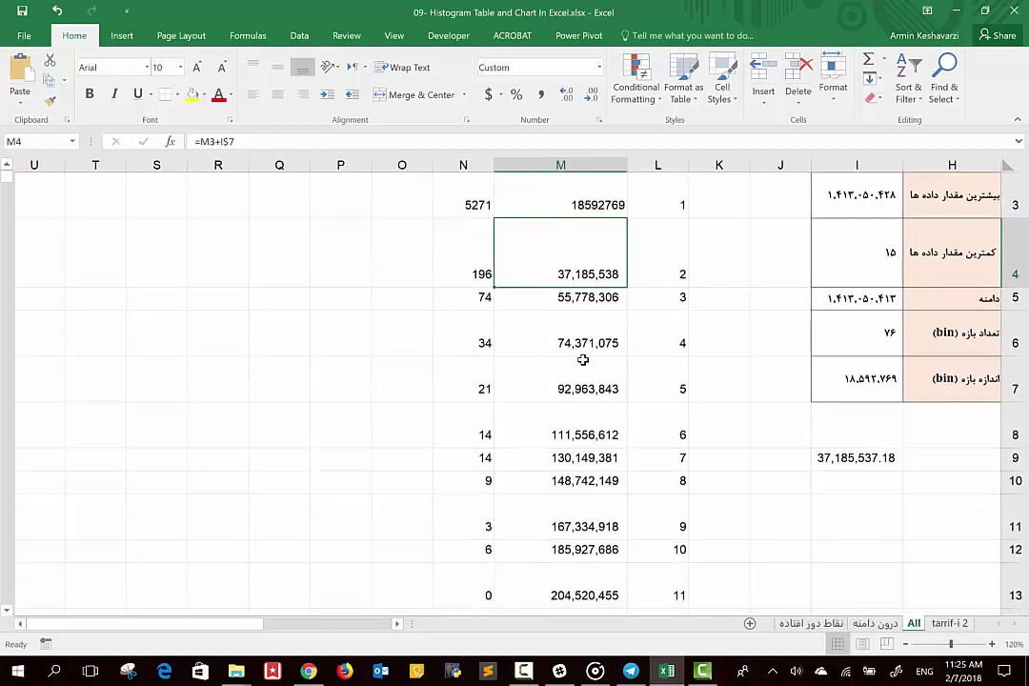
{"action": "scroll", "coordinate": [582, 359], "scroll_direction": "down", "scroll_amount": 1}
{"action": "scroll", "coordinate": [583, 359], "scroll_direction": "down", "scroll_amount": 2}
{"action": "scroll", "coordinate": [582, 359], "scroll_direction": "down", "scroll_amount": 1}
{"action": "scroll", "coordinate": [582, 359], "scroll_direction": "down", "scroll_amount": 1}
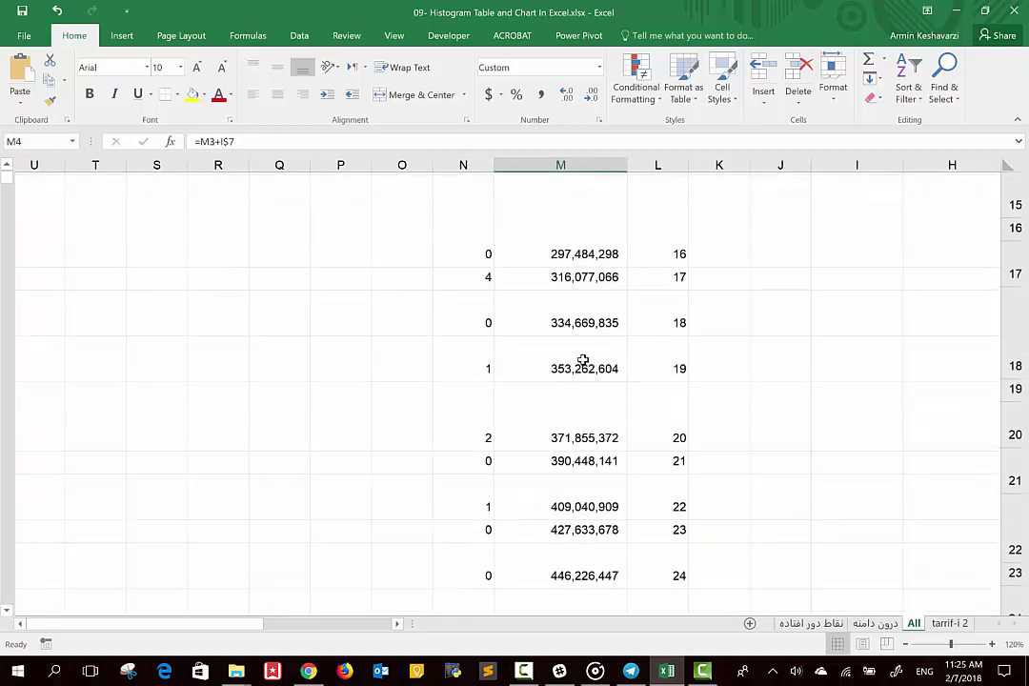
{"action": "scroll", "coordinate": [583, 359], "scroll_direction": "down", "scroll_amount": 1}
{"action": "scroll", "coordinate": [582, 359], "scroll_direction": "down", "scroll_amount": 2}
{"action": "scroll", "coordinate": [583, 359], "scroll_direction": "down", "scroll_amount": 2}
{"action": "scroll", "coordinate": [583, 359], "scroll_direction": "down", "scroll_amount": 3}
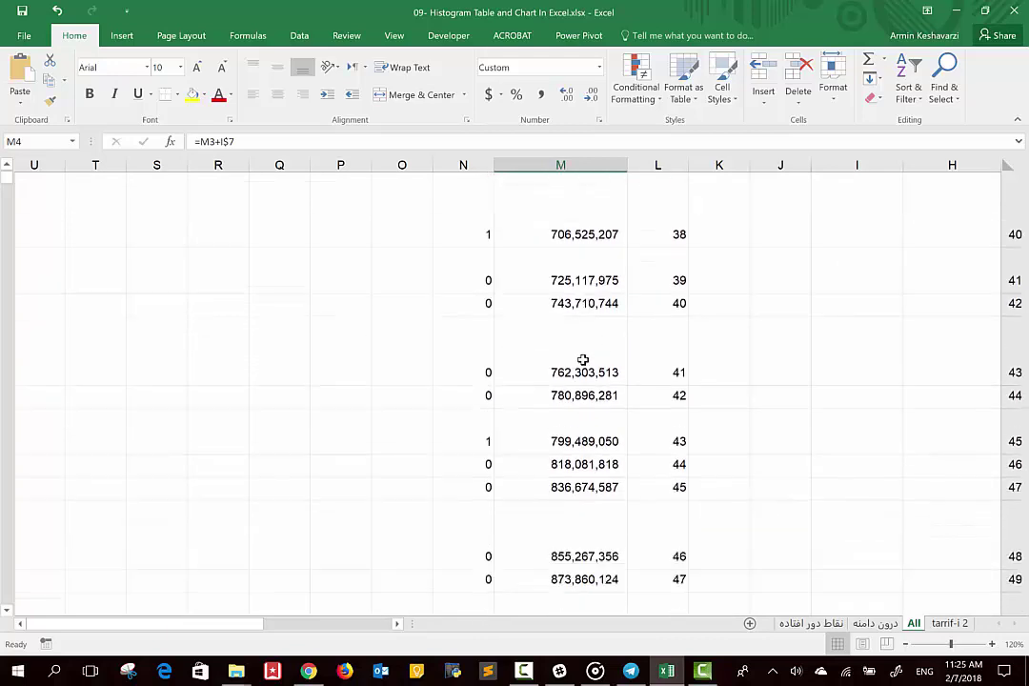
{"action": "scroll", "coordinate": [582, 360], "scroll_direction": "down", "scroll_amount": 3}
{"action": "scroll", "coordinate": [583, 359], "scroll_direction": "down", "scroll_amount": 4}
{"action": "scroll", "coordinate": [582, 360], "scroll_direction": "down", "scroll_amount": 5}
{"action": "scroll", "coordinate": [582, 359], "scroll_direction": "down", "scroll_amount": 1}
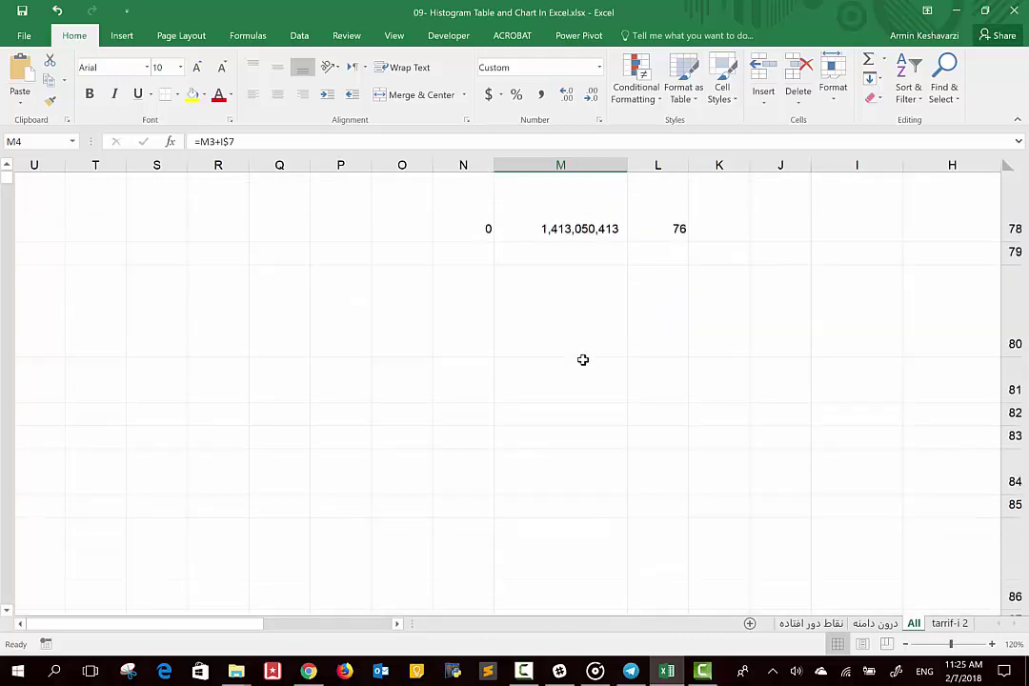
{"action": "scroll", "coordinate": [582, 359], "scroll_direction": "up", "scroll_amount": 1}
{"action": "scroll", "coordinate": [583, 359], "scroll_direction": "up", "scroll_amount": 1}
{"action": "scroll", "coordinate": [582, 359], "scroll_direction": "down", "scroll_amount": 1}
{"action": "scroll", "coordinate": [582, 359], "scroll_direction": "up", "scroll_amount": 1}
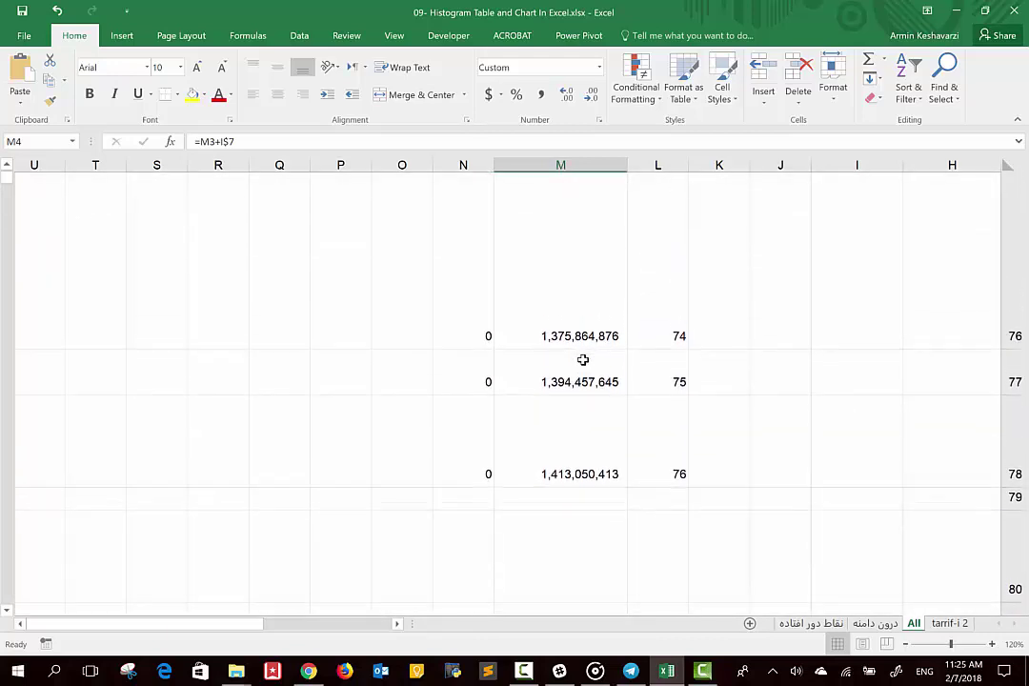
Select N3:N79 and re-enter FREQUENCY as an array formula with Ctrl+Shift+Enter
{"action": "left_click", "coordinate": [474, 499]}
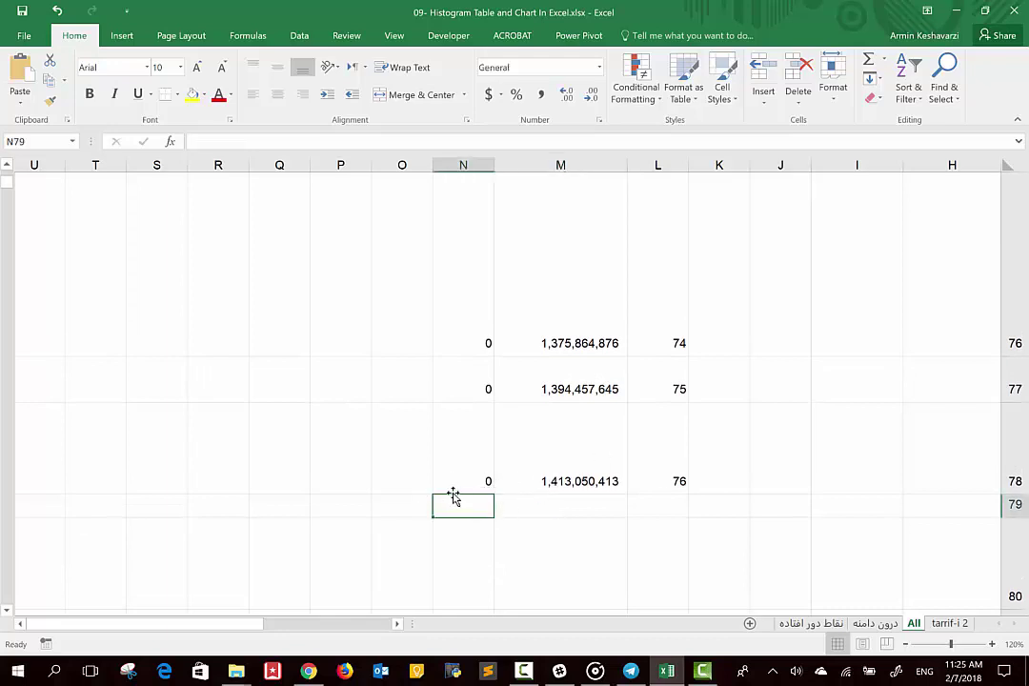
{"action": "key", "text": "ctrl+shift+Up"}
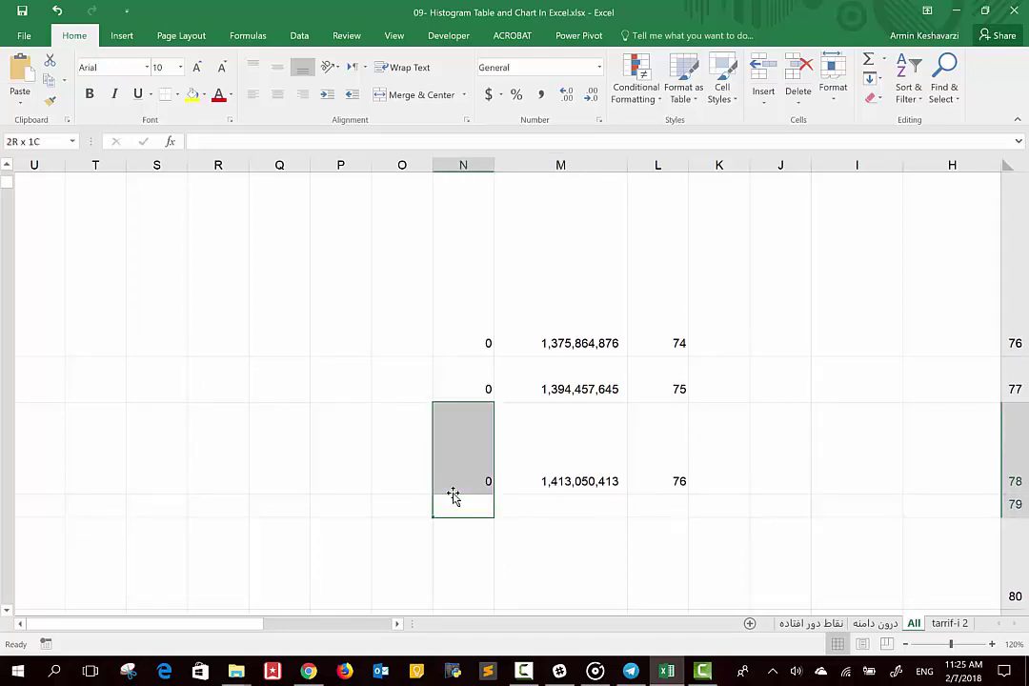
{"action": "key", "text": "ctrl+shift+Up"}
{"action": "key", "text": "shift+Down"}
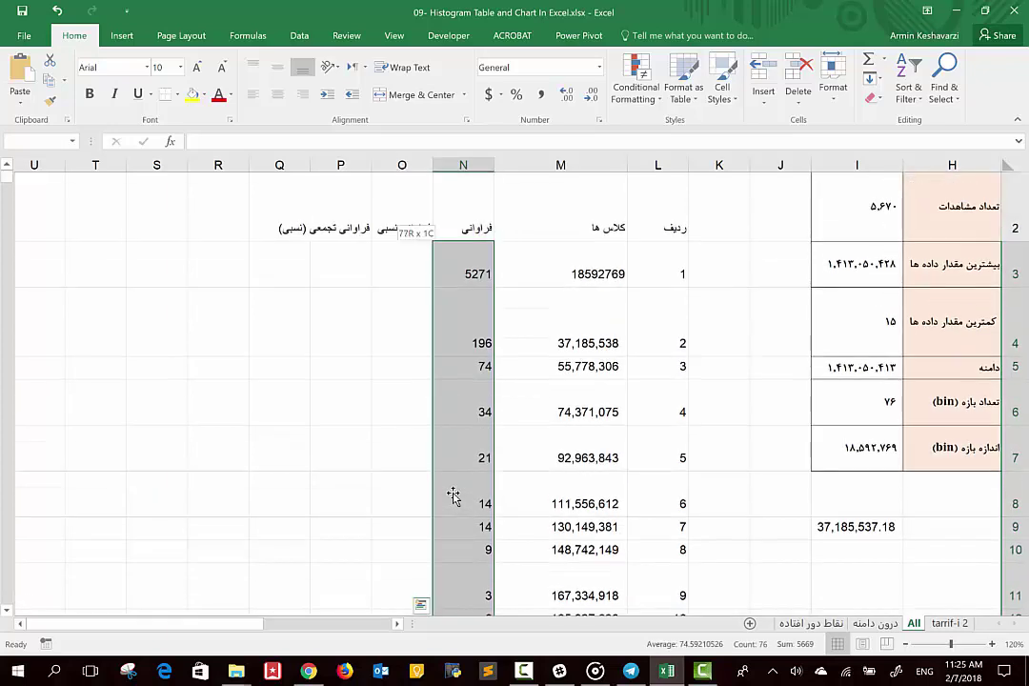
{"action": "left_click", "coordinate": [471, 271]}
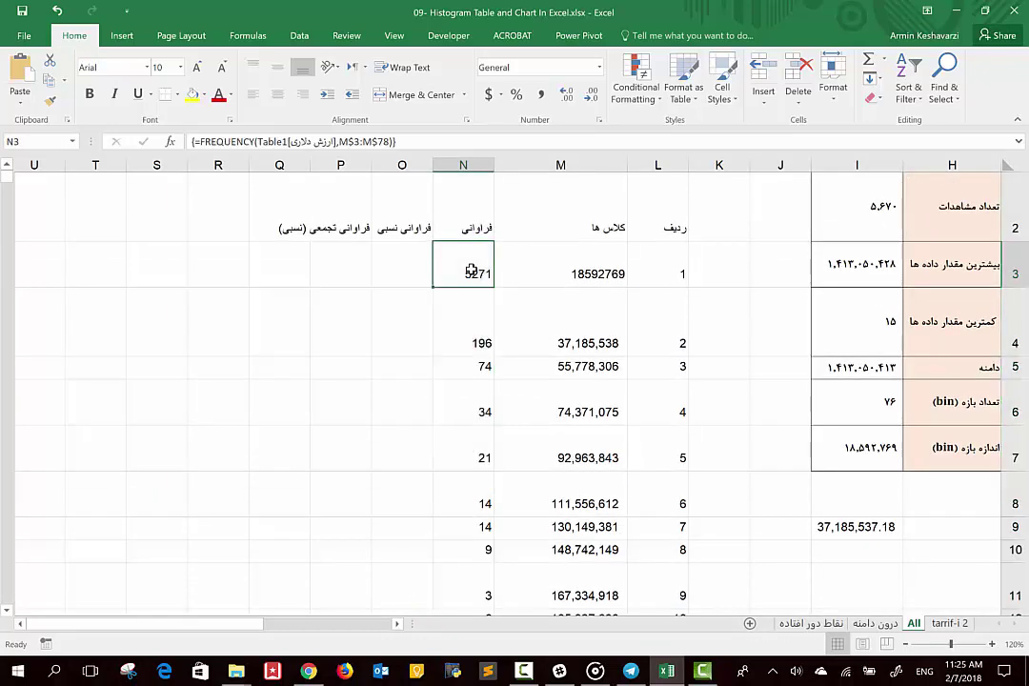
{"action": "key", "text": "ctrl+shift+Down"}
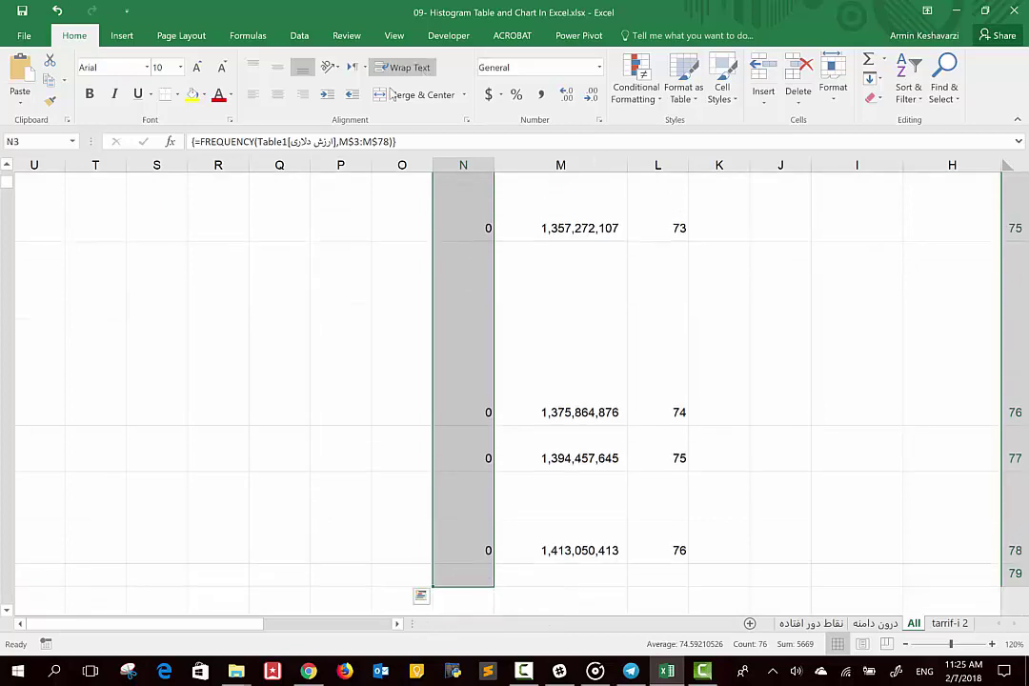
{"action": "left_click", "coordinate": [399, 141]}
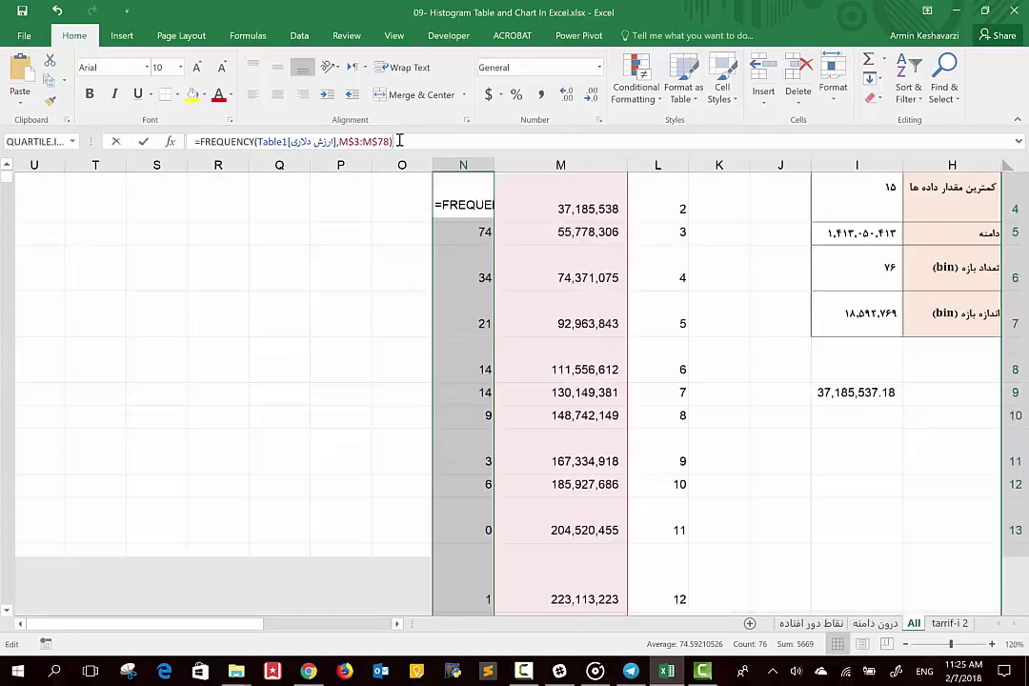
{"action": "key", "text": "ctrl+shift+Return"}
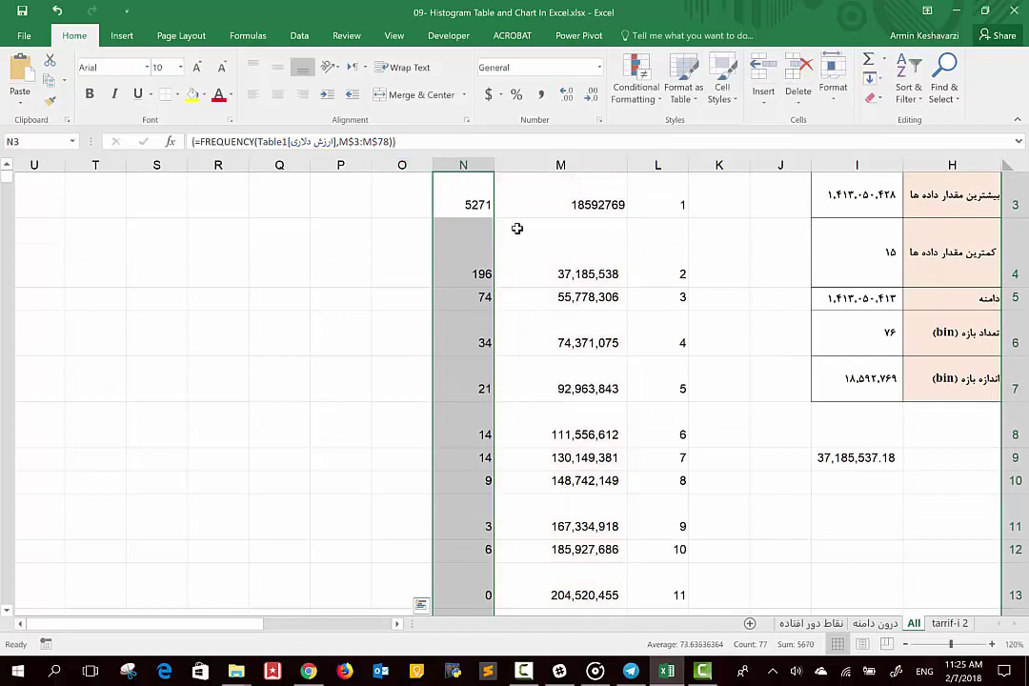
Check the bottom of column N, where N79 now counts 1, then return to the top
{"action": "left_click", "coordinate": [475, 258]}
{"action": "key", "text": "ctrl+Down"}
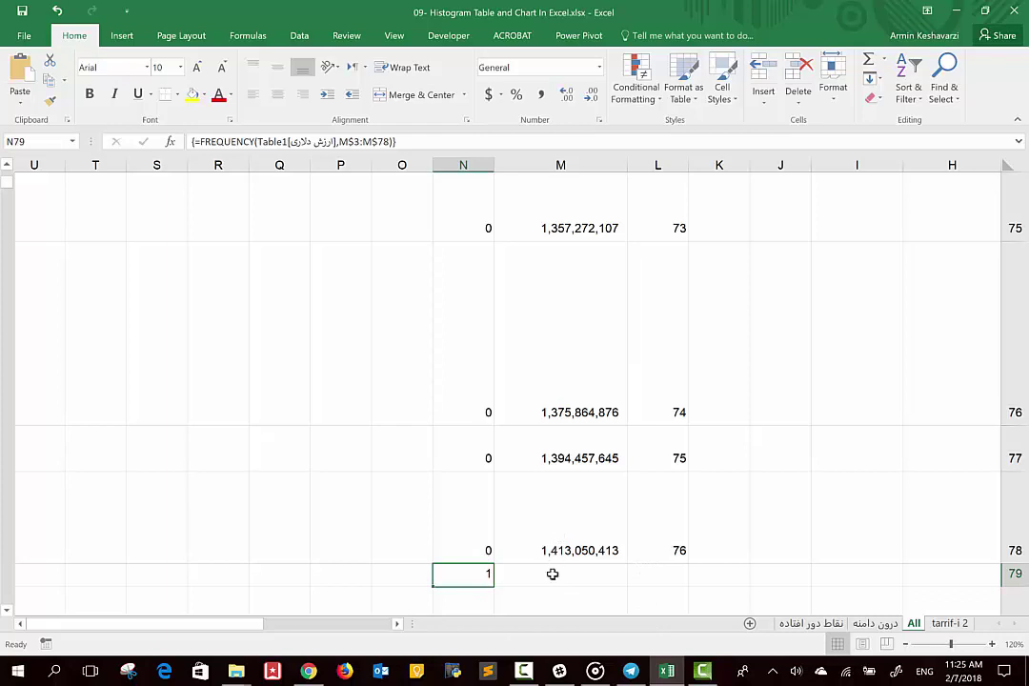
{"action": "scroll", "coordinate": [465, 464], "scroll_direction": "up", "scroll_amount": 2}
{"action": "scroll", "coordinate": [465, 464], "scroll_direction": "up", "scroll_amount": 4}
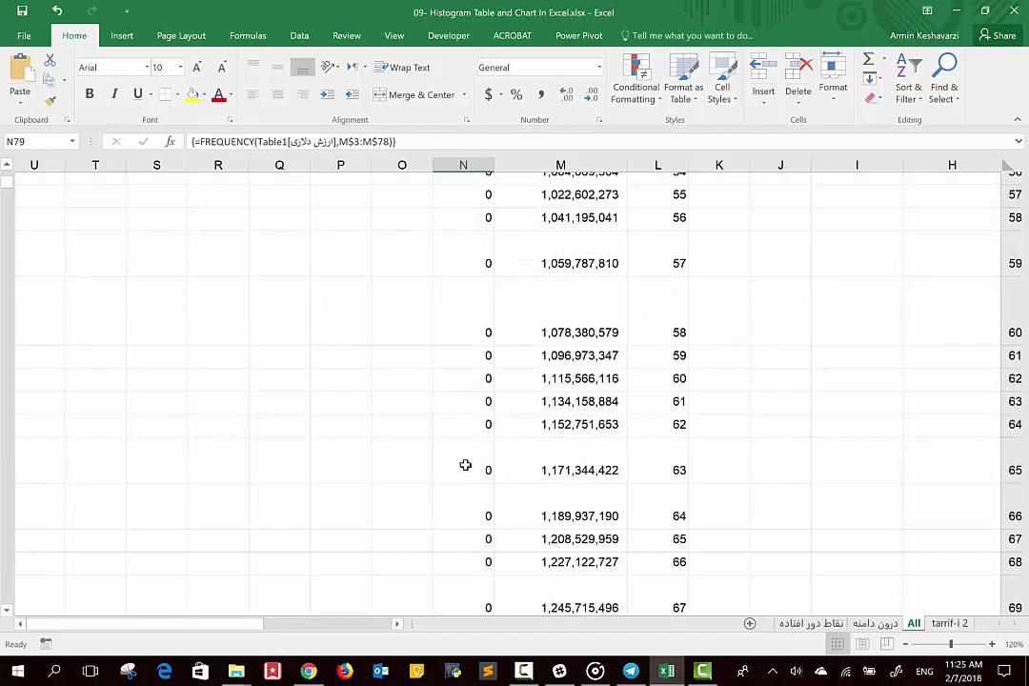
{"action": "scroll", "coordinate": [465, 464], "scroll_direction": "up", "scroll_amount": 2}
{"action": "left_click", "coordinate": [465, 464]}
{"action": "key", "text": "ctrl+Up"}
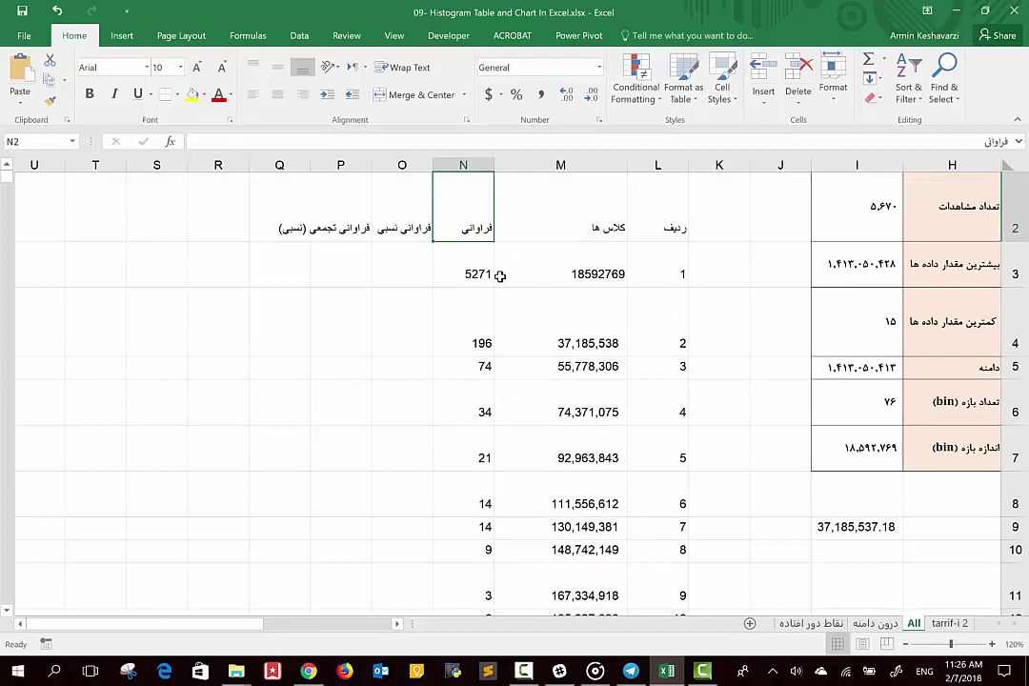
Enter =N3/I2 in O3 for the first class's relative frequency
{"action": "left_click", "coordinate": [405, 256]}
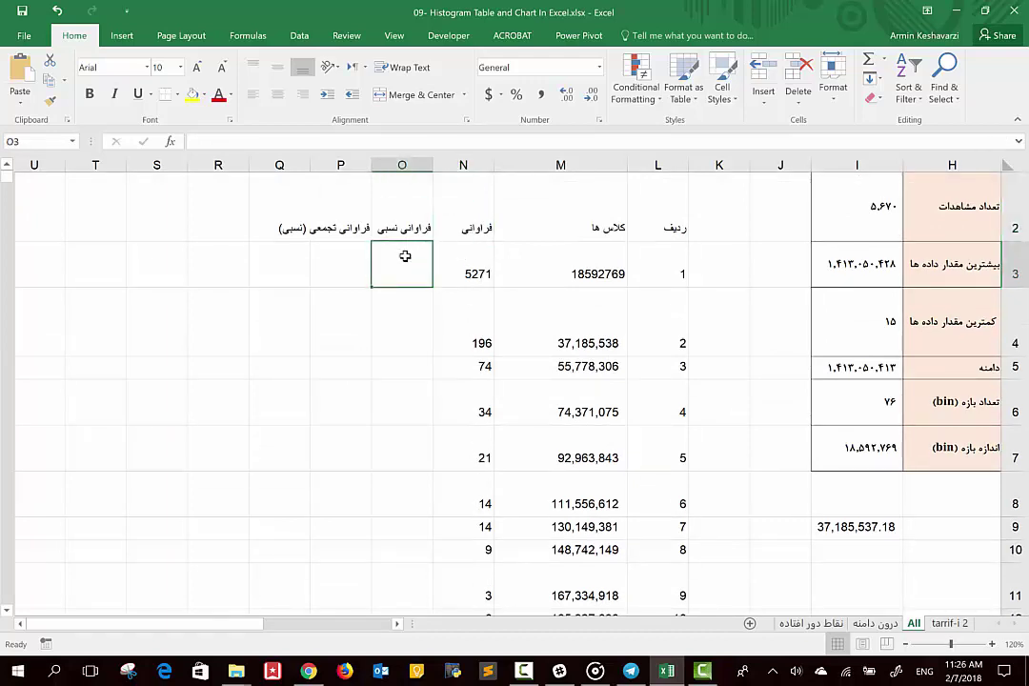
{"action": "type", "text": "="}
{"action": "left_click", "coordinate": [466, 274]}
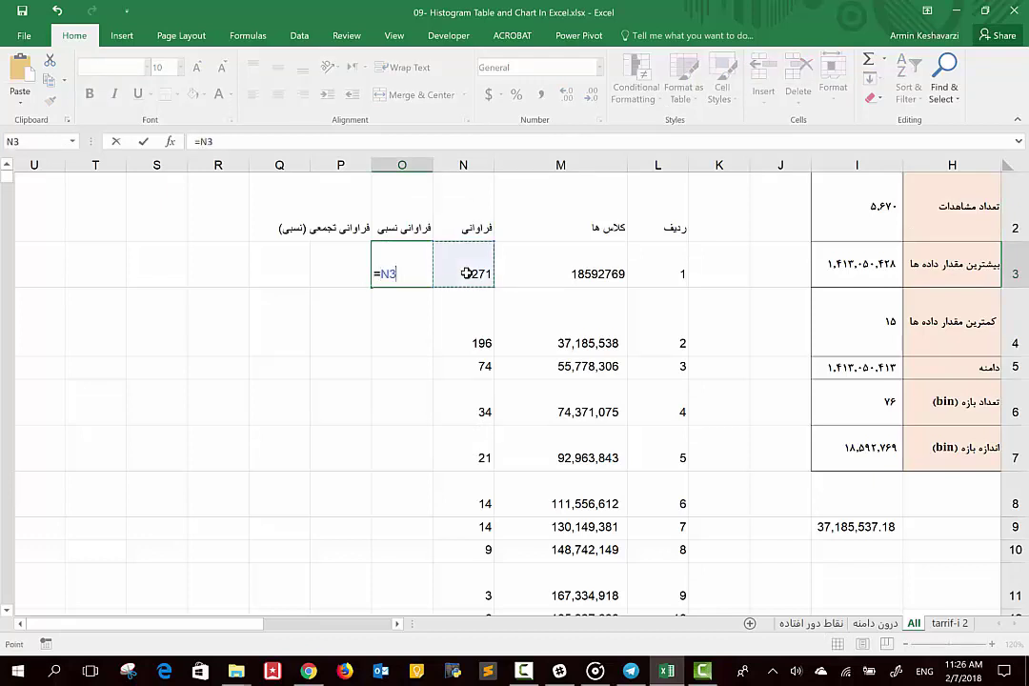
{"action": "type", "text": "/"}
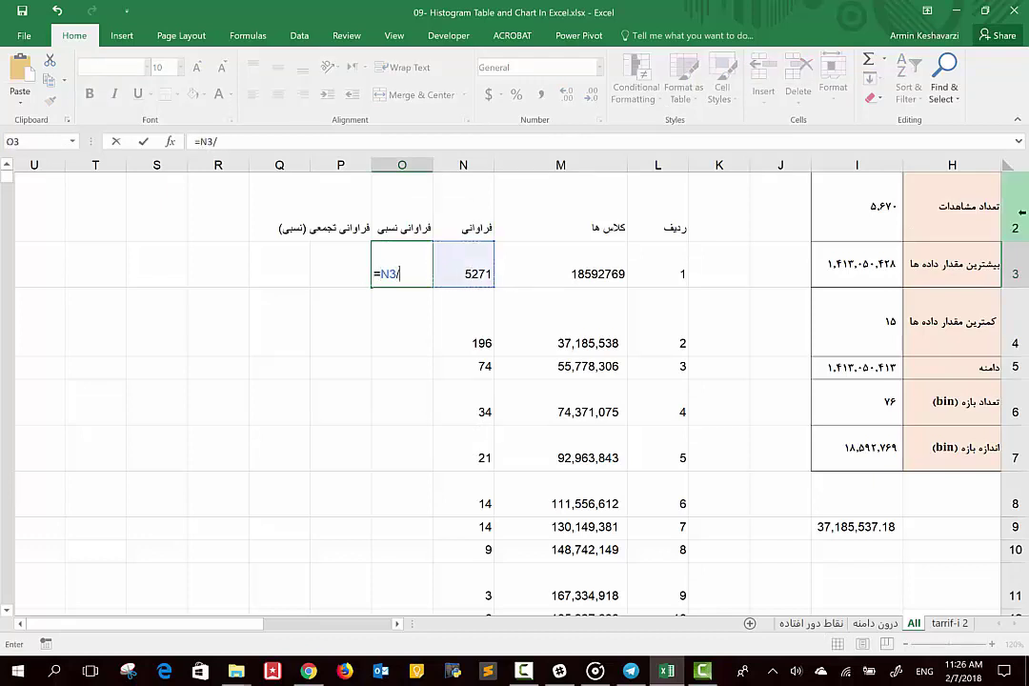
{"action": "left_click", "coordinate": [858, 222]}
{"action": "scroll", "coordinate": [728, 239], "scroll_direction": "up", "scroll_amount": 1}
{"action": "scroll", "coordinate": [728, 238], "scroll_direction": "right", "scroll_amount": 1}
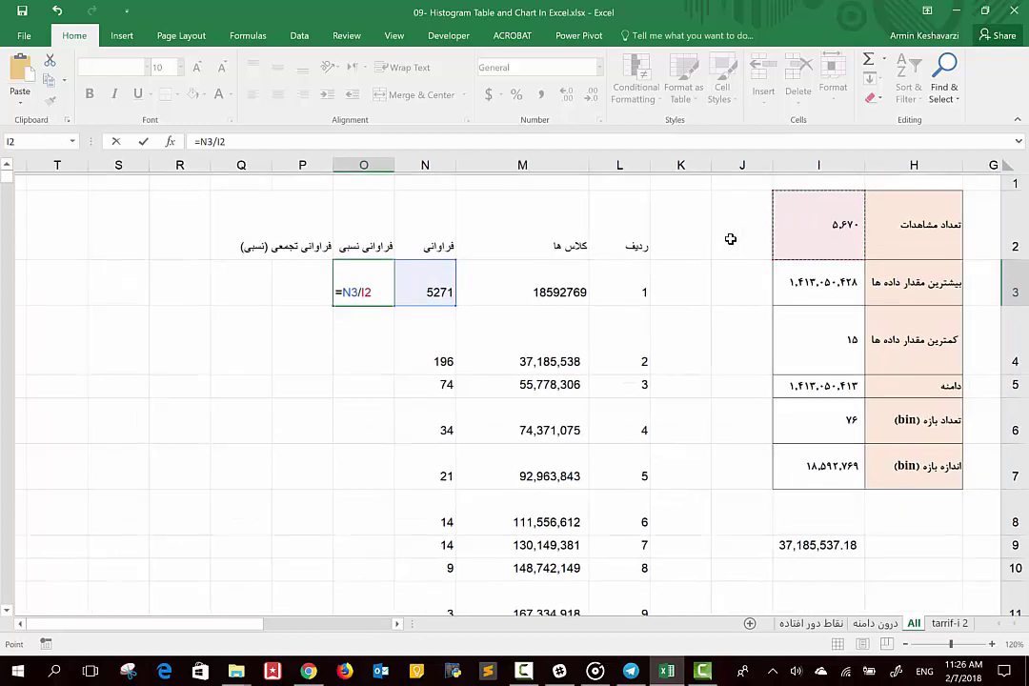
{"action": "key", "text": "Return"}
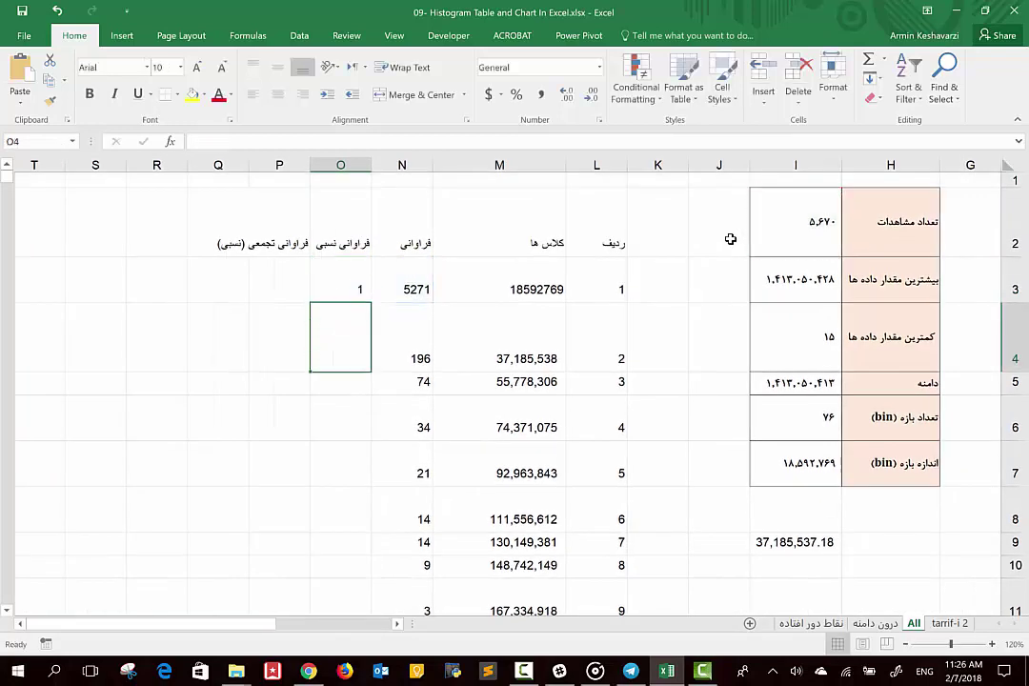
Format O3 with two extra decimal places and Percent Style, showing 93%
{"action": "left_click", "coordinate": [341, 267]}
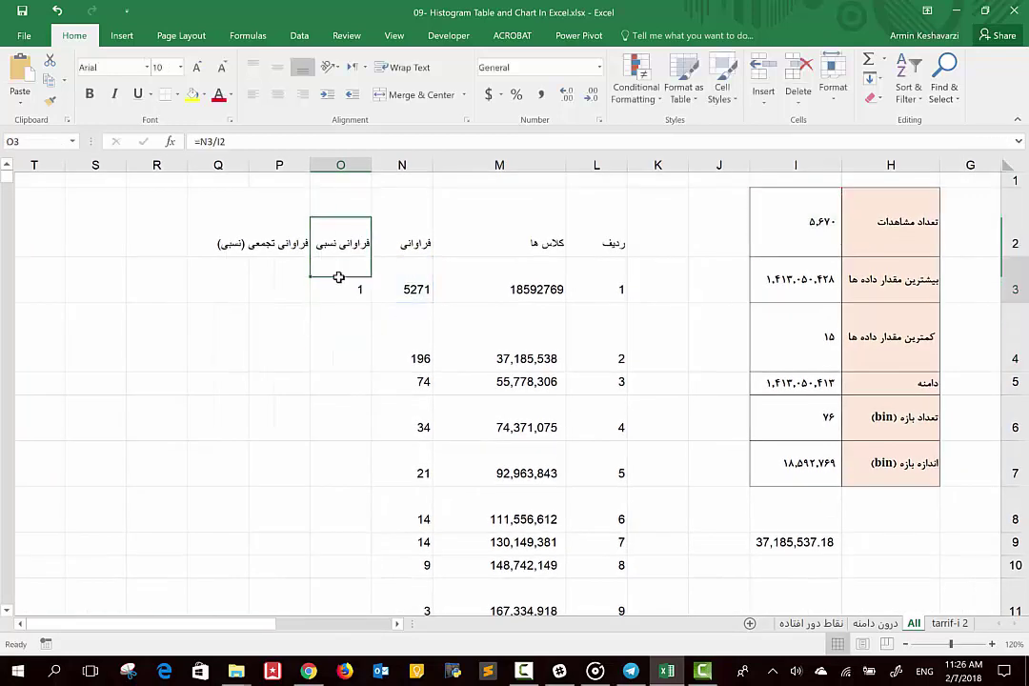
{"action": "left_click", "coordinate": [566, 96]}
{"action": "left_click", "coordinate": [566, 96]}
{"action": "left_click", "coordinate": [567, 95]}
{"action": "left_click", "coordinate": [568, 100]}
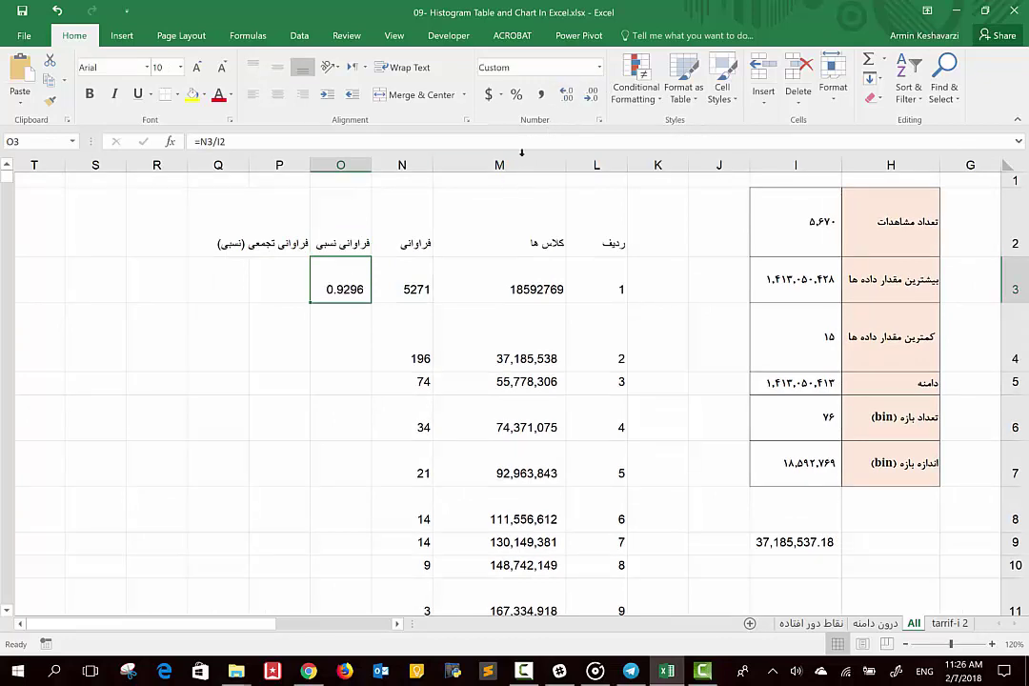
{"action": "left_click", "coordinate": [515, 94]}
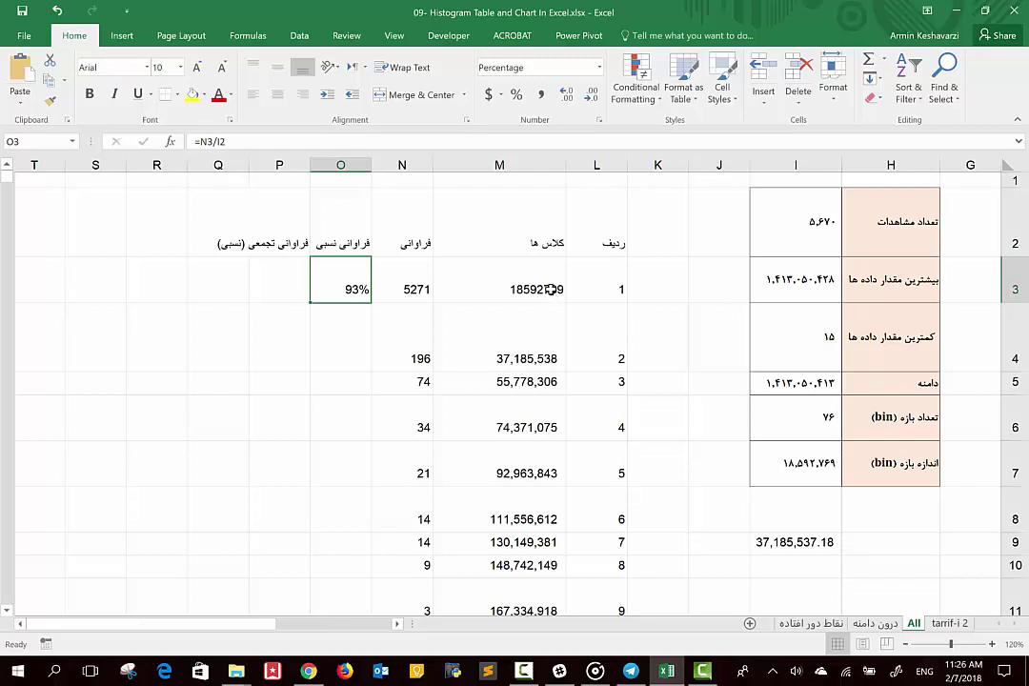
Enter the relative frequency formula =N3/$I$2 in O3
{"action": "left_click", "coordinate": [222, 141]}
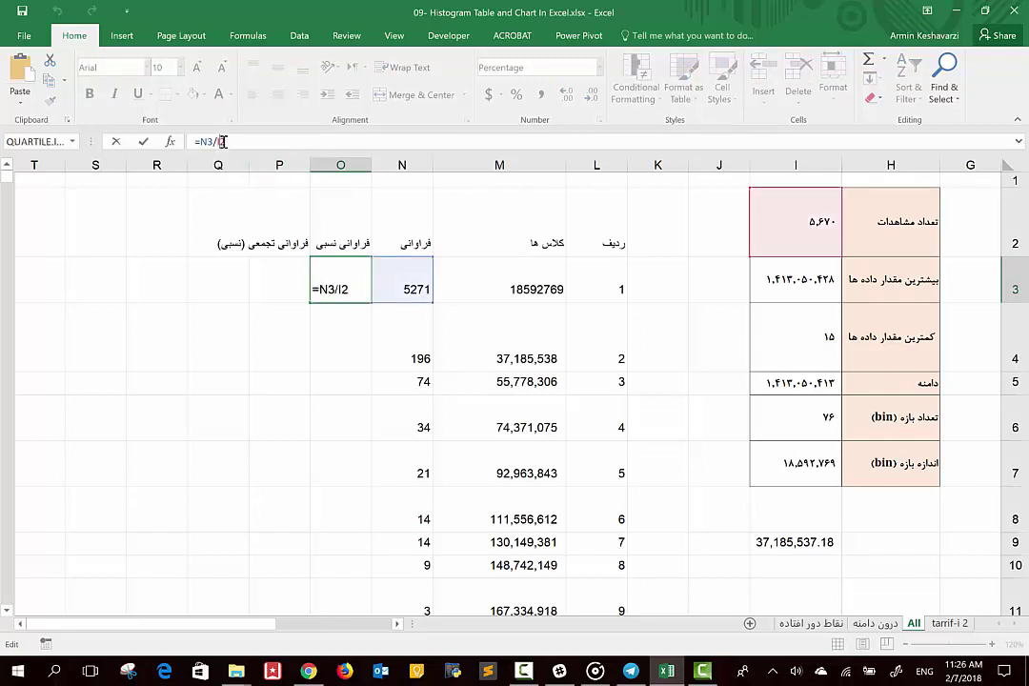
{"action": "key", "text": "F4"}
{"action": "key", "text": "Return"}
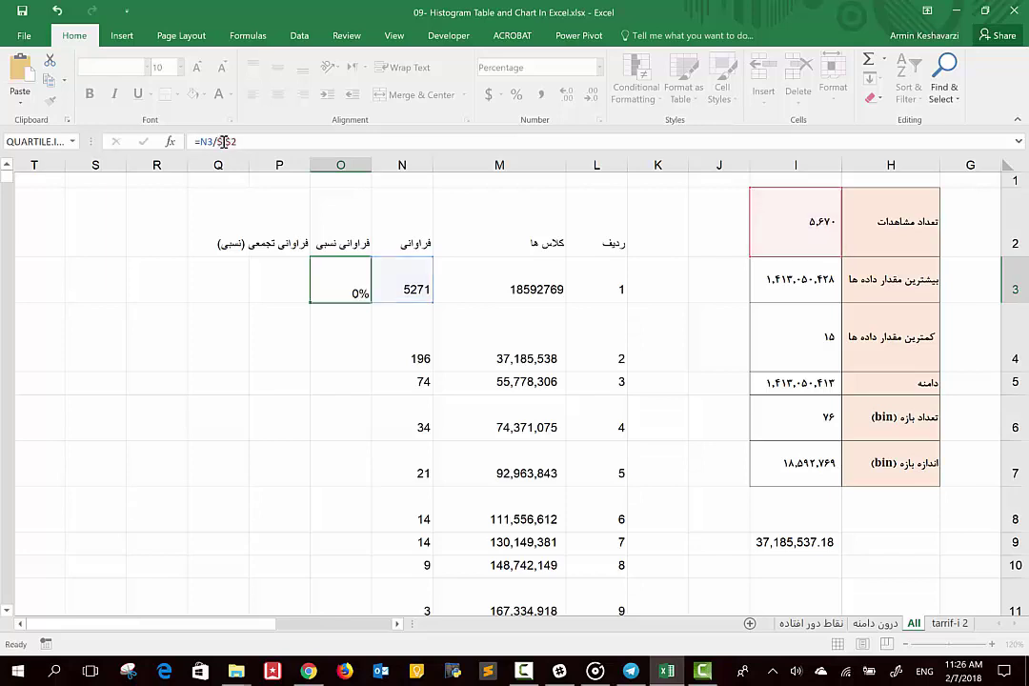
Copy the O3 formula down column O through bin 76 and check the results
{"action": "left_click", "coordinate": [345, 283]}
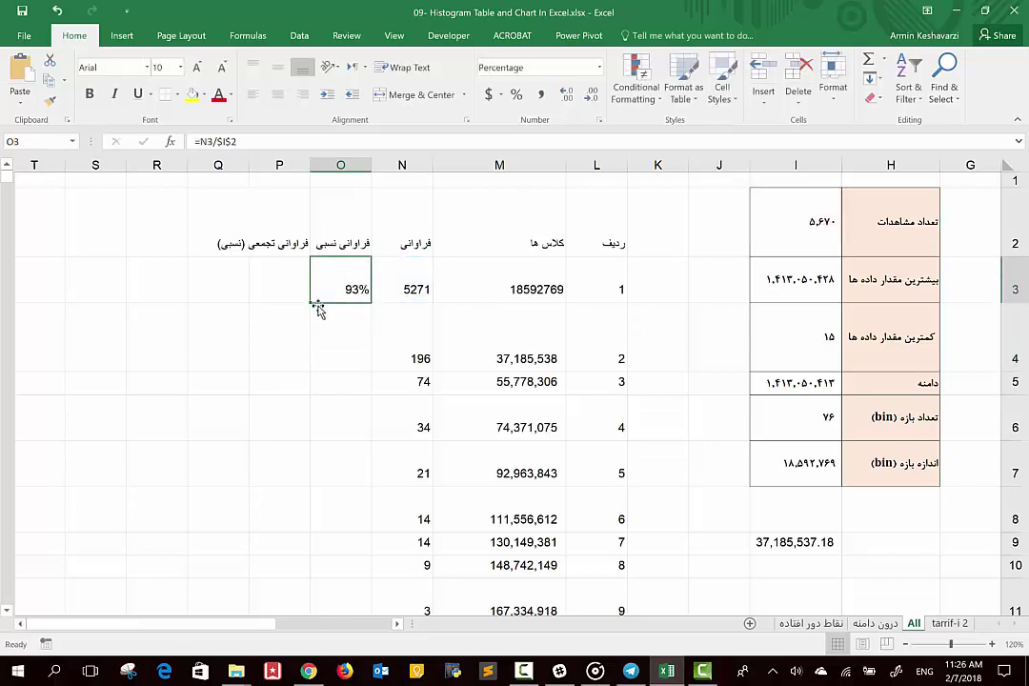
{"action": "double_click", "coordinate": [310, 302]}
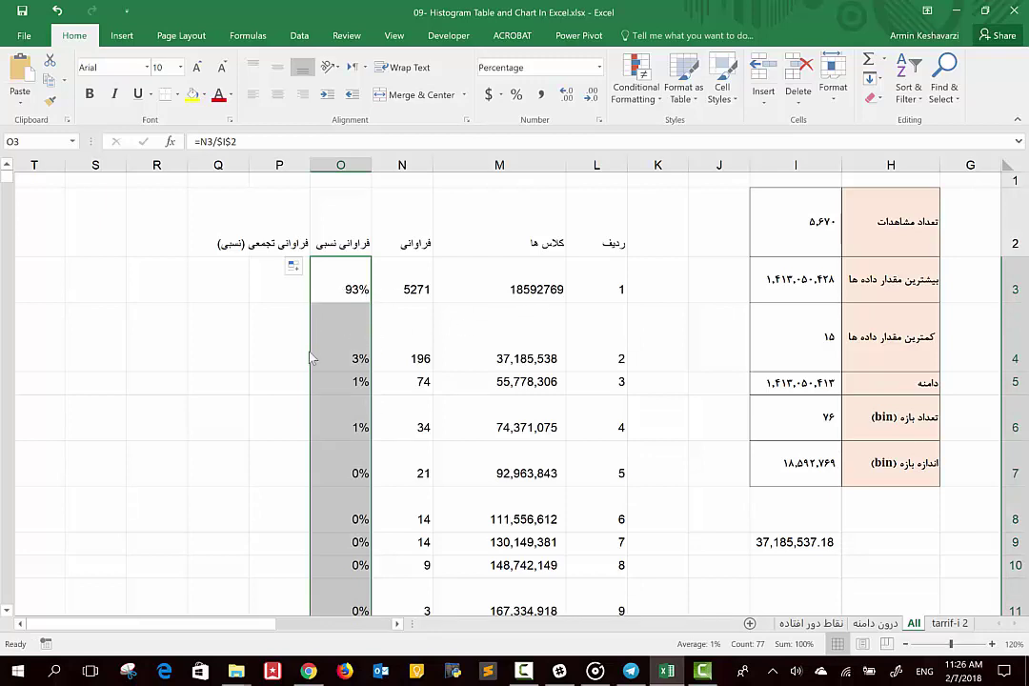
{"action": "left_click", "coordinate": [350, 358]}
{"action": "left_click", "coordinate": [351, 358]}
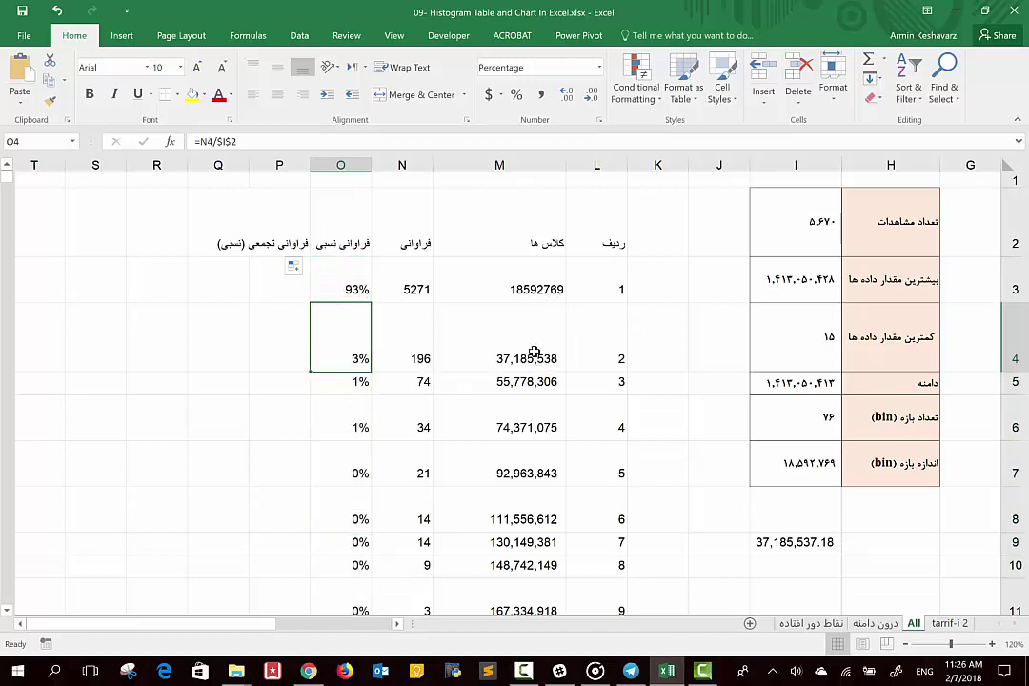
{"action": "scroll", "coordinate": [357, 403], "scroll_direction": "down", "scroll_amount": 3}
{"action": "scroll", "coordinate": [357, 403], "scroll_direction": "down", "scroll_amount": 2}
{"action": "scroll", "coordinate": [357, 403], "scroll_direction": "down", "scroll_amount": 3}
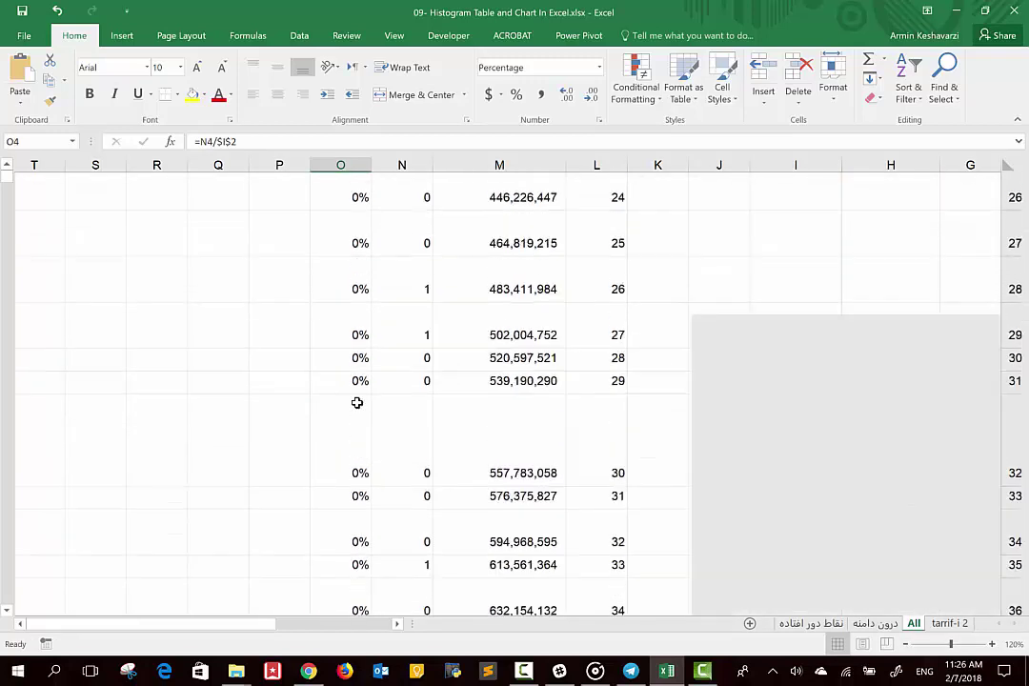
{"action": "scroll", "coordinate": [356, 403], "scroll_direction": "down", "scroll_amount": 4}
{"action": "scroll", "coordinate": [357, 403], "scroll_direction": "down", "scroll_amount": 7}
{"action": "scroll", "coordinate": [356, 403], "scroll_direction": "down", "scroll_amount": 6}
{"action": "scroll", "coordinate": [356, 403], "scroll_direction": "down", "scroll_amount": 1}
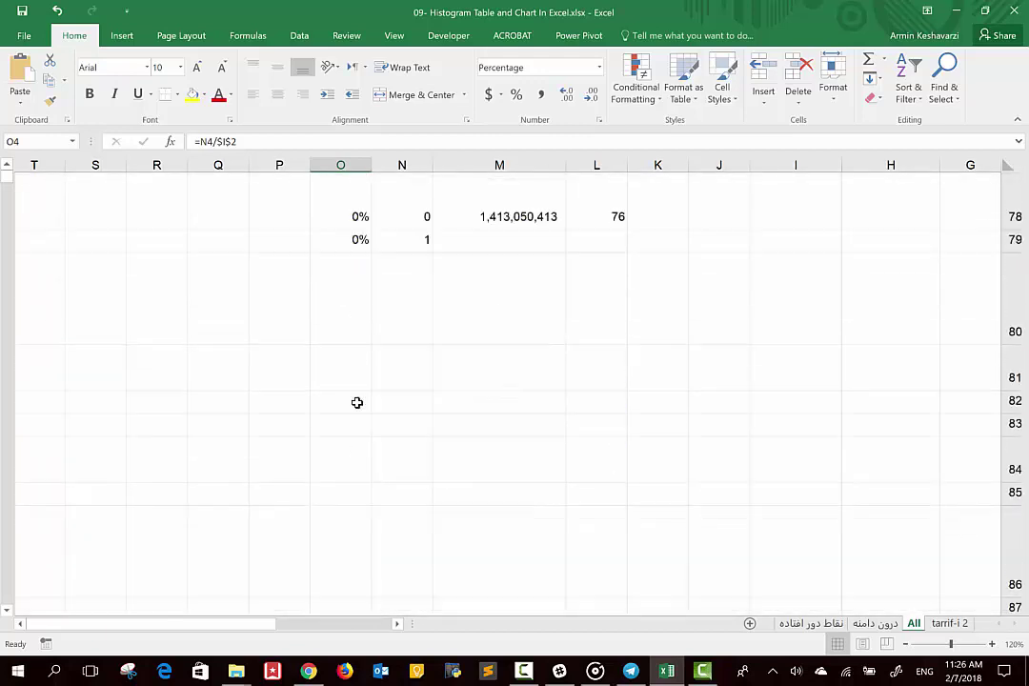
{"action": "scroll", "coordinate": [367, 311], "scroll_direction": "up", "scroll_amount": 1}
Format the column O percentages to show one decimal place, e.g. 93.0%
{"action": "left_click", "coordinate": [364, 301]}
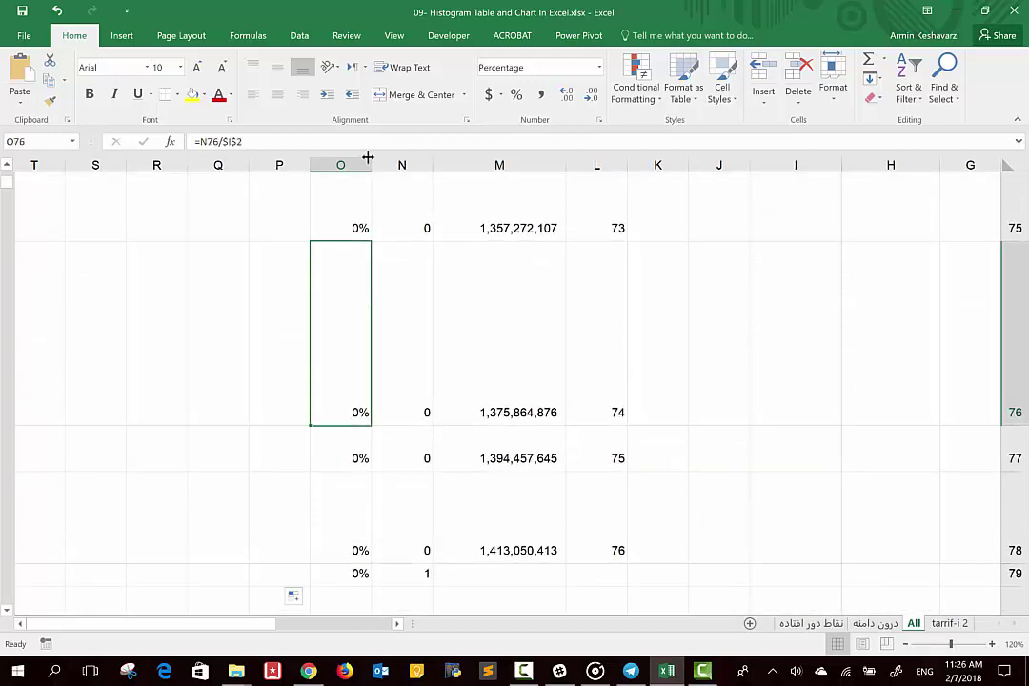
{"action": "left_click", "coordinate": [347, 168]}
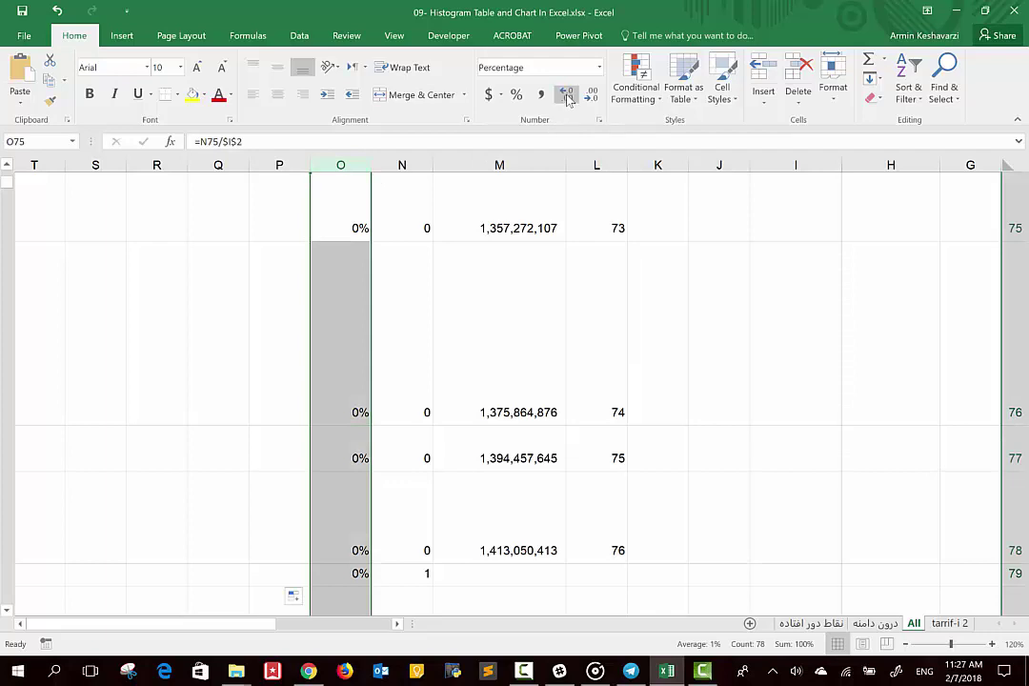
{"action": "left_click", "coordinate": [565, 95]}
{"action": "left_click", "coordinate": [567, 96]}
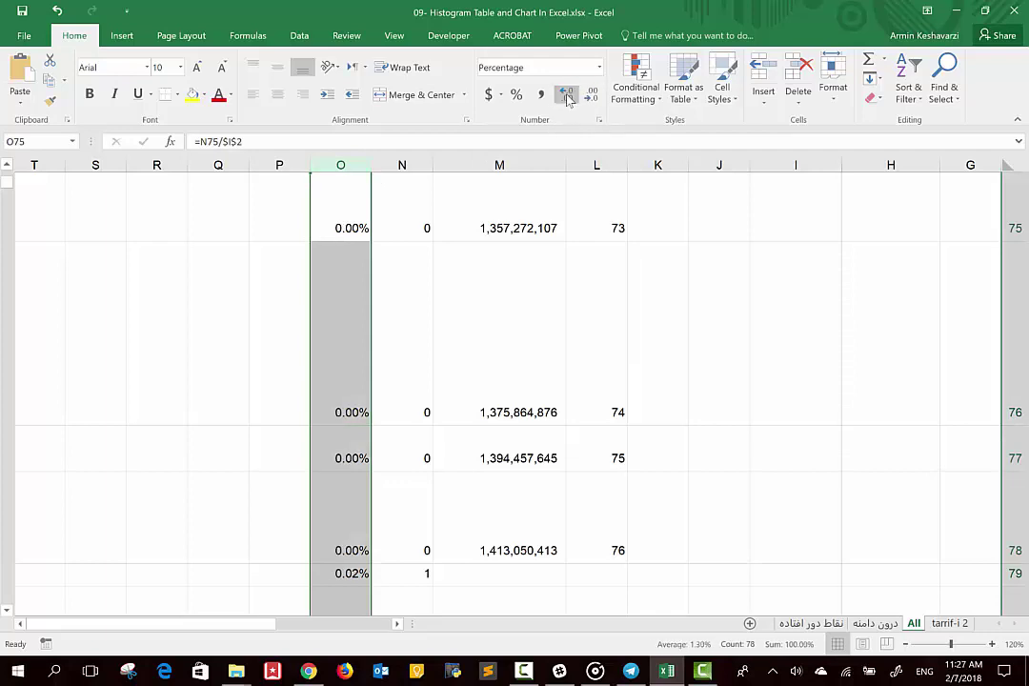
{"action": "left_click", "coordinate": [567, 96]}
{"action": "left_click", "coordinate": [567, 96]}
{"action": "left_click", "coordinate": [567, 96]}
{"action": "left_click", "coordinate": [567, 96]}
{"action": "left_click", "coordinate": [567, 96]}
{"action": "left_click", "coordinate": [567, 96]}
{"action": "left_click", "coordinate": [567, 96]}
{"action": "left_click", "coordinate": [567, 97]}
{"action": "left_click", "coordinate": [567, 96]}
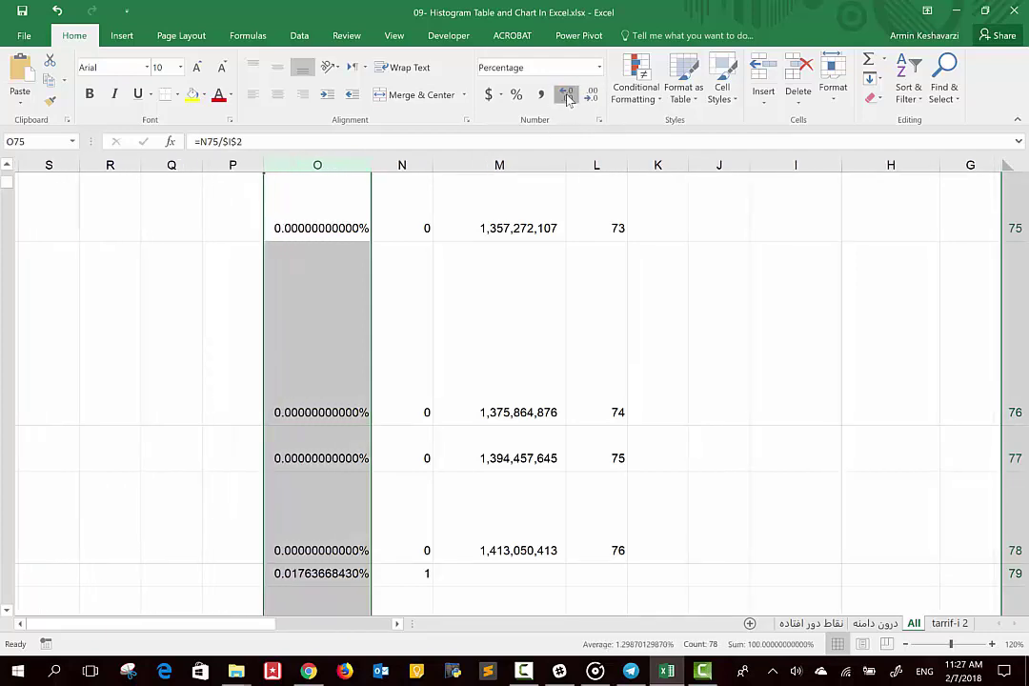
{"action": "left_click", "coordinate": [567, 96]}
{"action": "left_click", "coordinate": [566, 96]}
{"action": "left_click", "coordinate": [566, 96]}
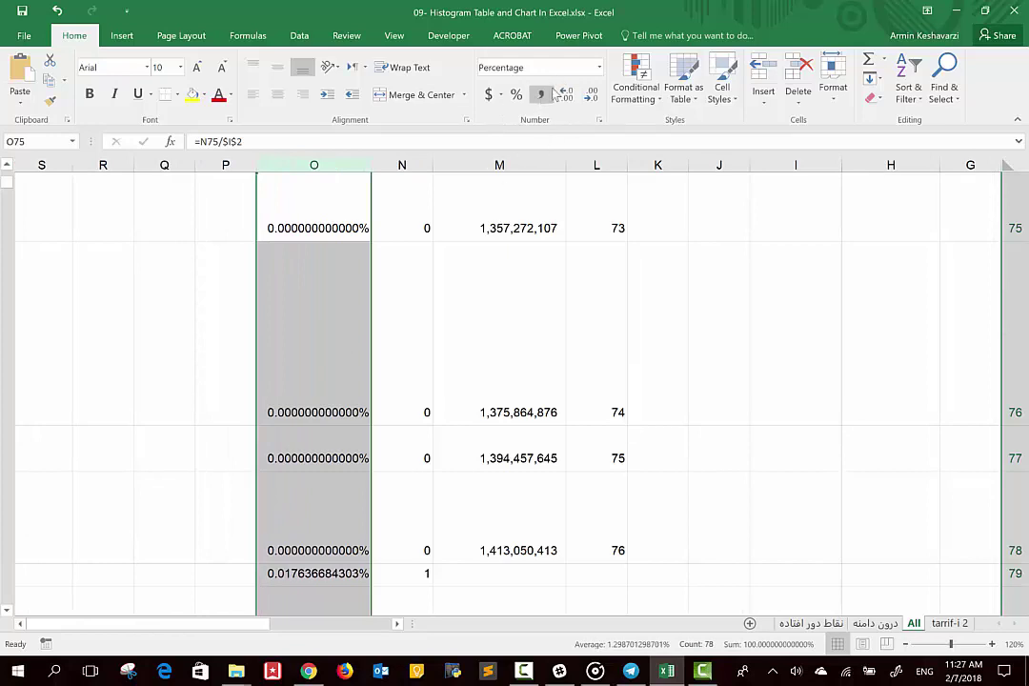
{"action": "scroll", "coordinate": [467, 326], "scroll_direction": "up", "scroll_amount": 2}
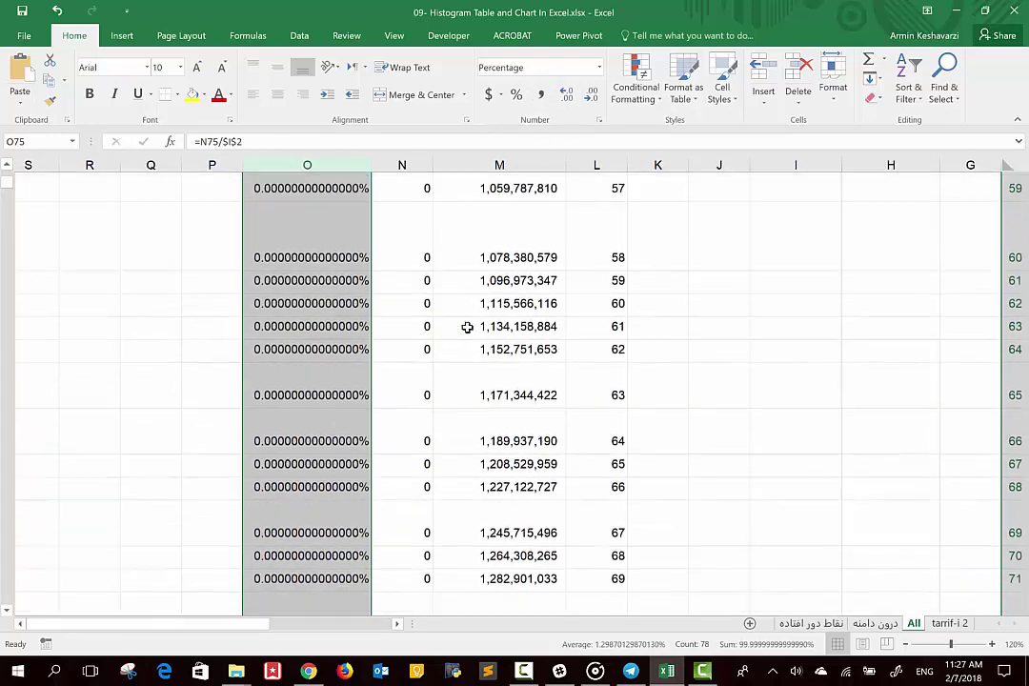
{"action": "scroll", "coordinate": [467, 326], "scroll_direction": "up", "scroll_amount": 3}
{"action": "scroll", "coordinate": [467, 325], "scroll_direction": "up", "scroll_amount": 3}
{"action": "scroll", "coordinate": [467, 326], "scroll_direction": "up", "scroll_amount": 1}
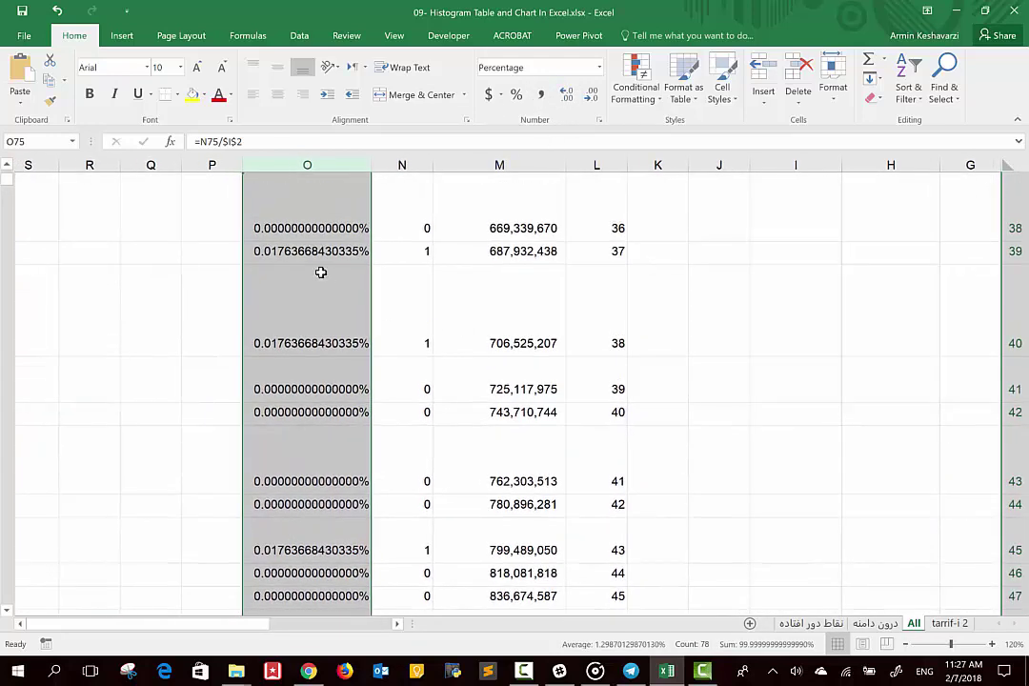
{"action": "left_click", "coordinate": [593, 96]}
{"action": "left_click", "coordinate": [593, 96]}
{"action": "left_click", "coordinate": [593, 96]}
{"action": "left_click", "coordinate": [593, 97]}
{"action": "left_click", "coordinate": [593, 96]}
{"action": "left_click", "coordinate": [592, 96]}
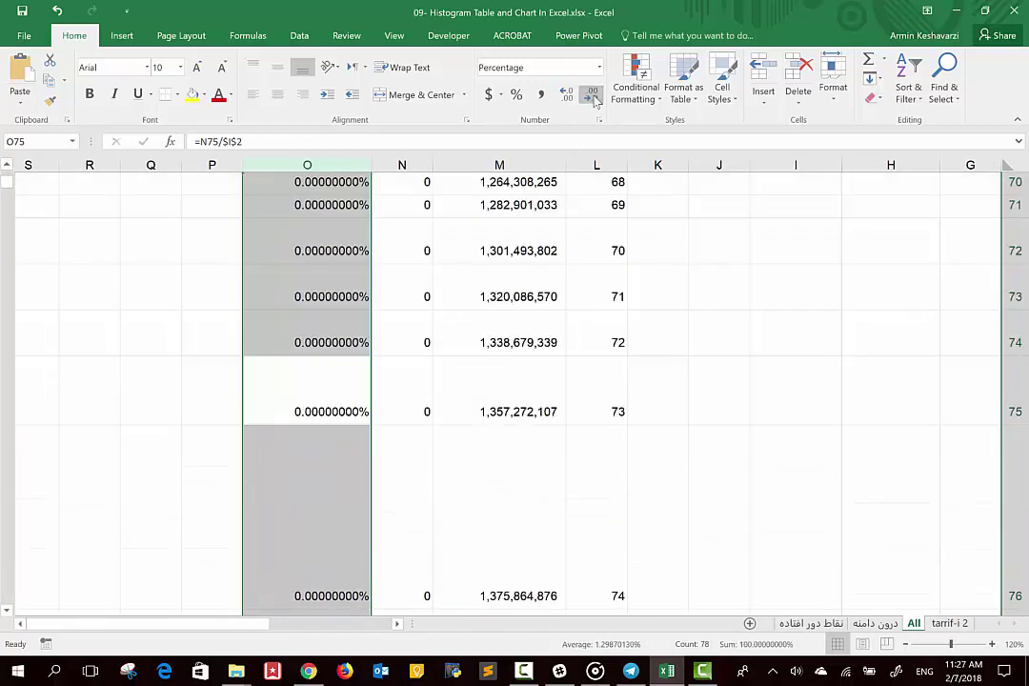
{"action": "double_click", "coordinate": [593, 96]}
{"action": "double_click", "coordinate": [592, 96]}
{"action": "double_click", "coordinate": [592, 96]}
{"action": "double_click", "coordinate": [592, 96]}
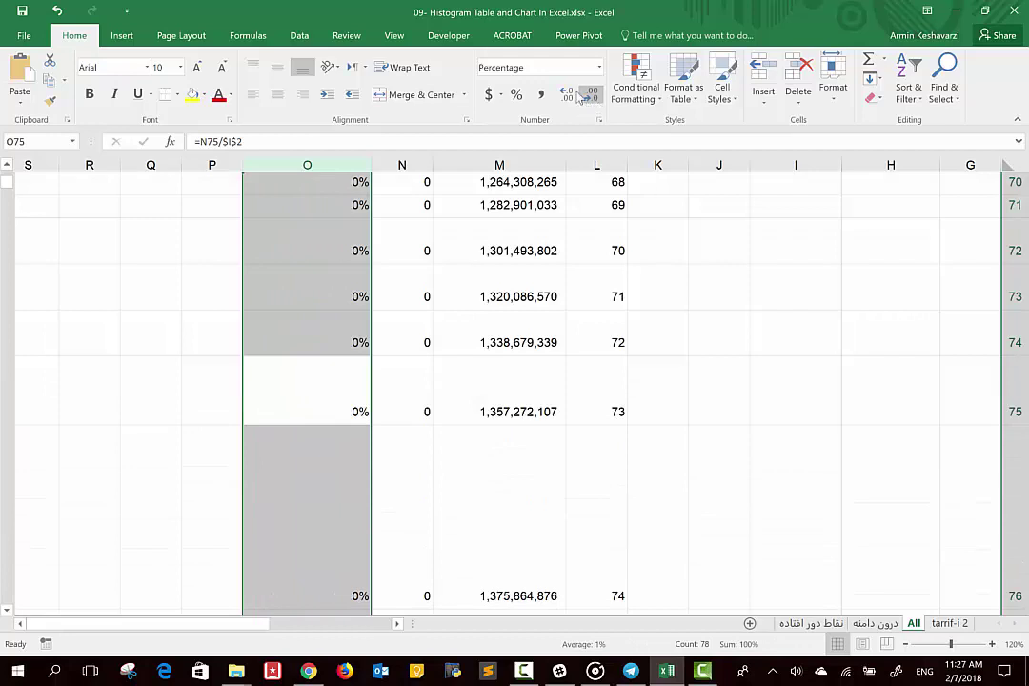
{"action": "left_click", "coordinate": [567, 95]}
Narrow column O to fit the percentages
{"action": "scroll", "coordinate": [427, 292], "scroll_direction": "up", "scroll_amount": 2}
{"action": "scroll", "coordinate": [427, 292], "scroll_direction": "up", "scroll_amount": 8}
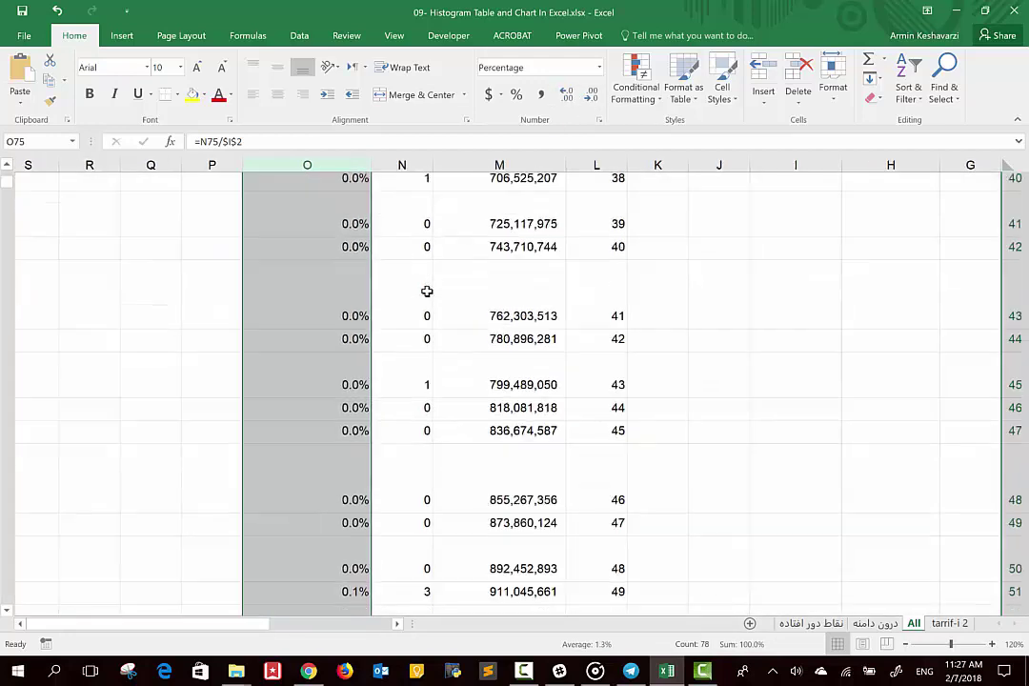
{"action": "scroll", "coordinate": [427, 291], "scroll_direction": "up", "scroll_amount": 6}
{"action": "scroll", "coordinate": [439, 285], "scroll_direction": "up", "scroll_amount": 7}
{"action": "scroll", "coordinate": [450, 282], "scroll_direction": "right", "scroll_amount": 2}
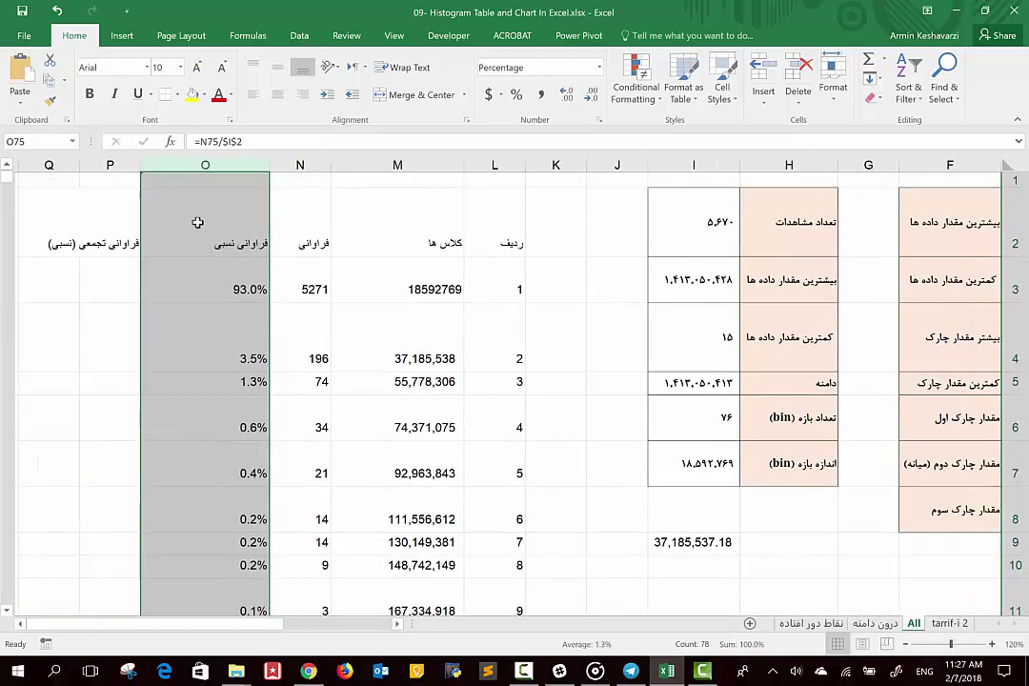
{"action": "left_click_drag", "start_coordinate": [144, 164], "coordinate": [211, 166]}
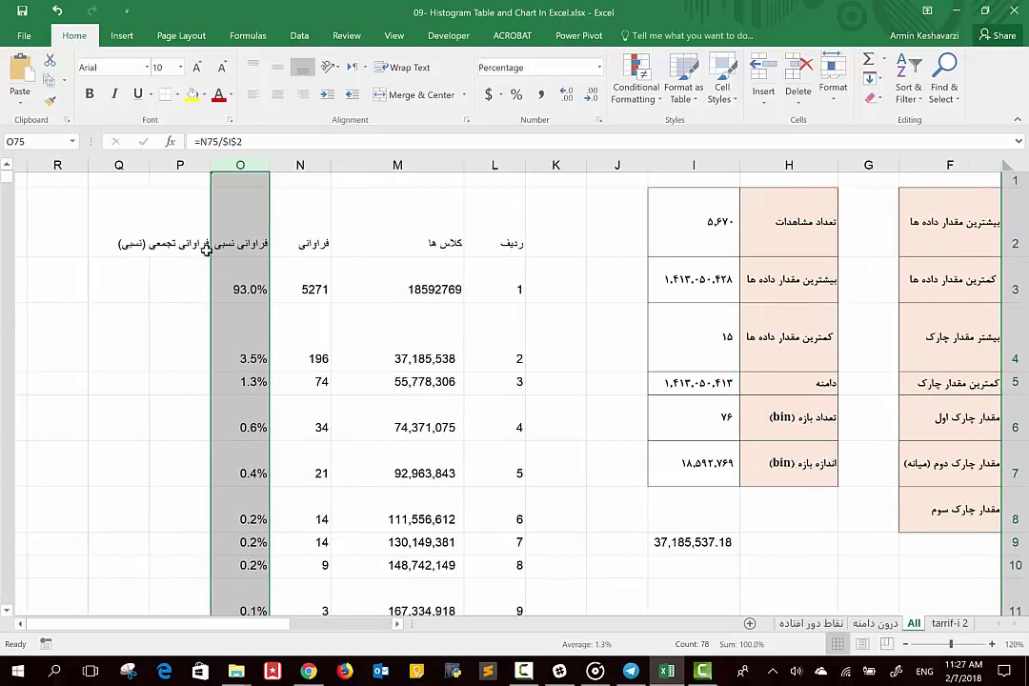
Set P3 to =O3 so the cumulative frequency starts at 93.0%
{"action": "left_click", "coordinate": [172, 276]}
{"action": "type", "text": "="}
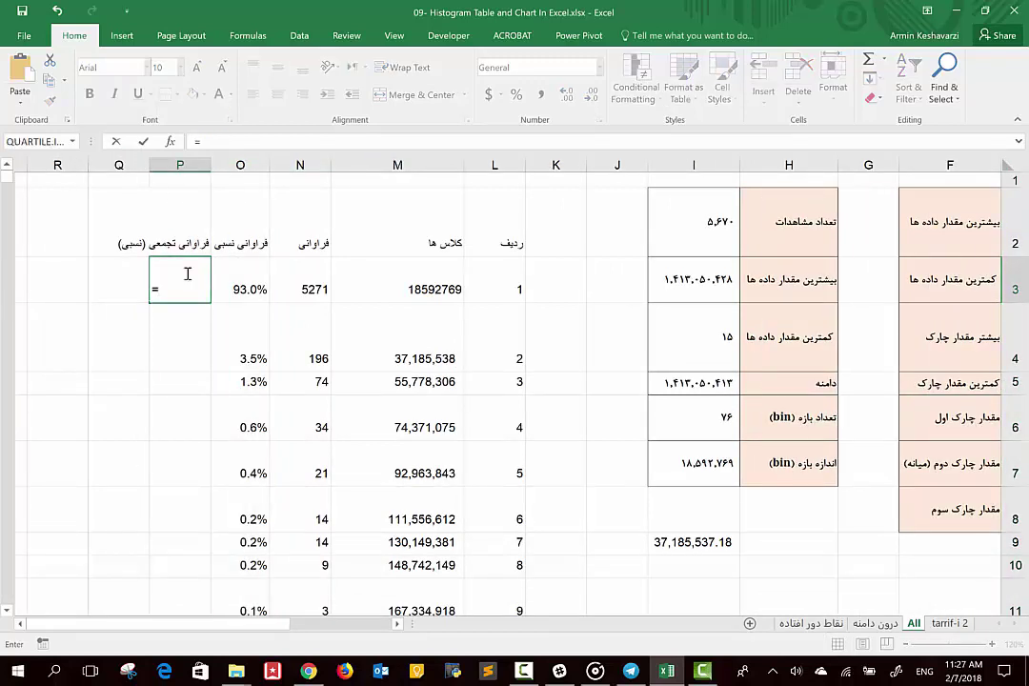
{"action": "left_click", "coordinate": [238, 286]}
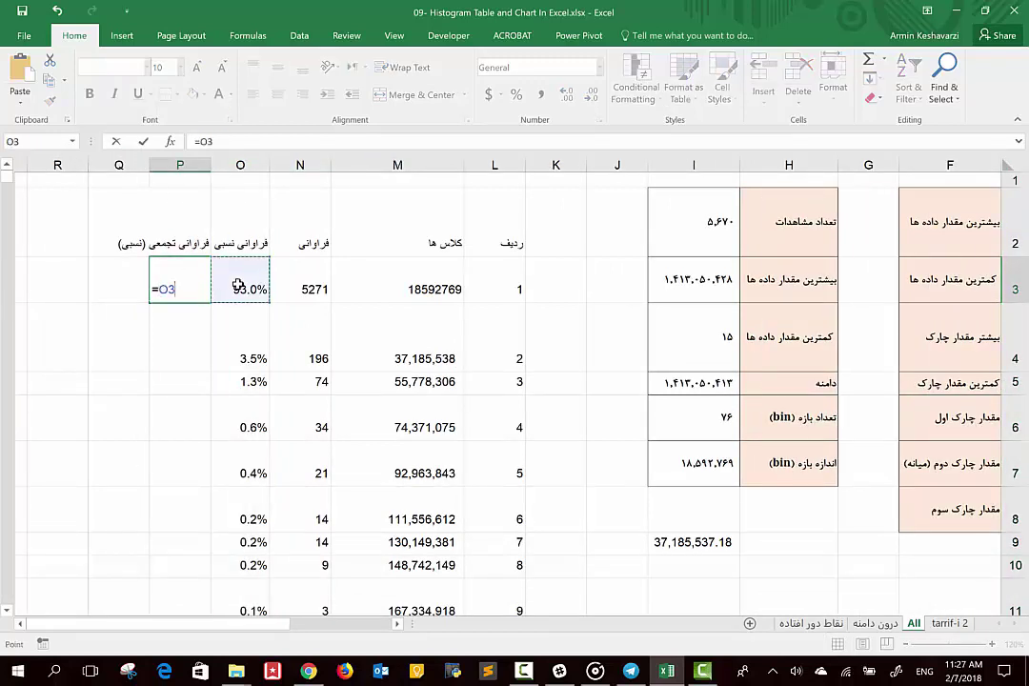
{"action": "key", "text": "Return"}
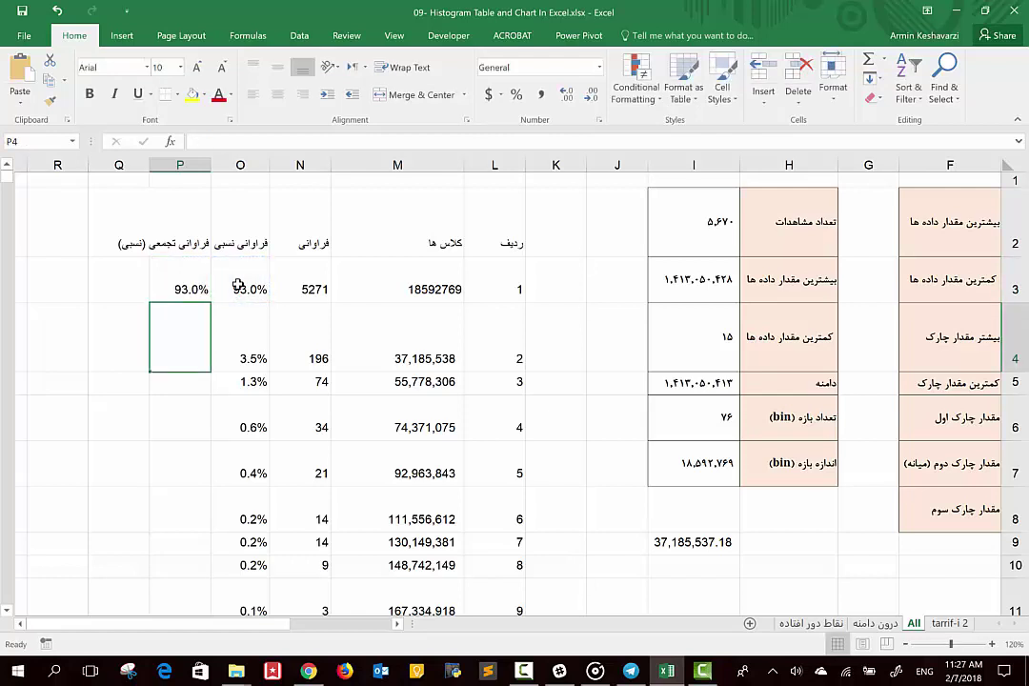
Enter =O4+P3 in P4 and fill it down column P, reaching 100.0%
{"action": "type", "text": "="}
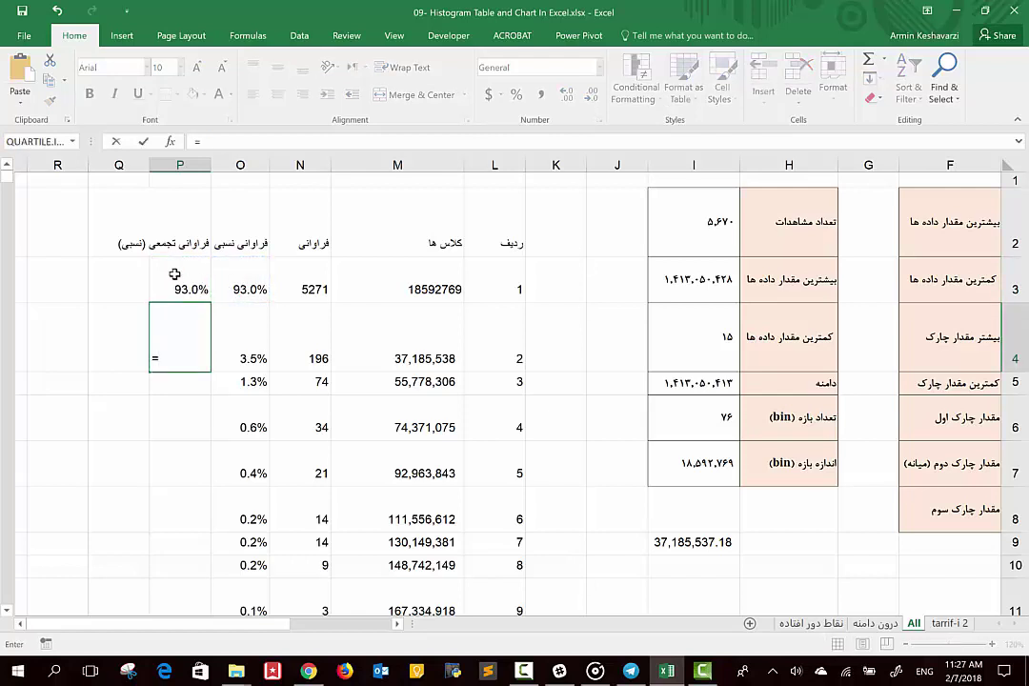
{"action": "left_click", "coordinate": [253, 354]}
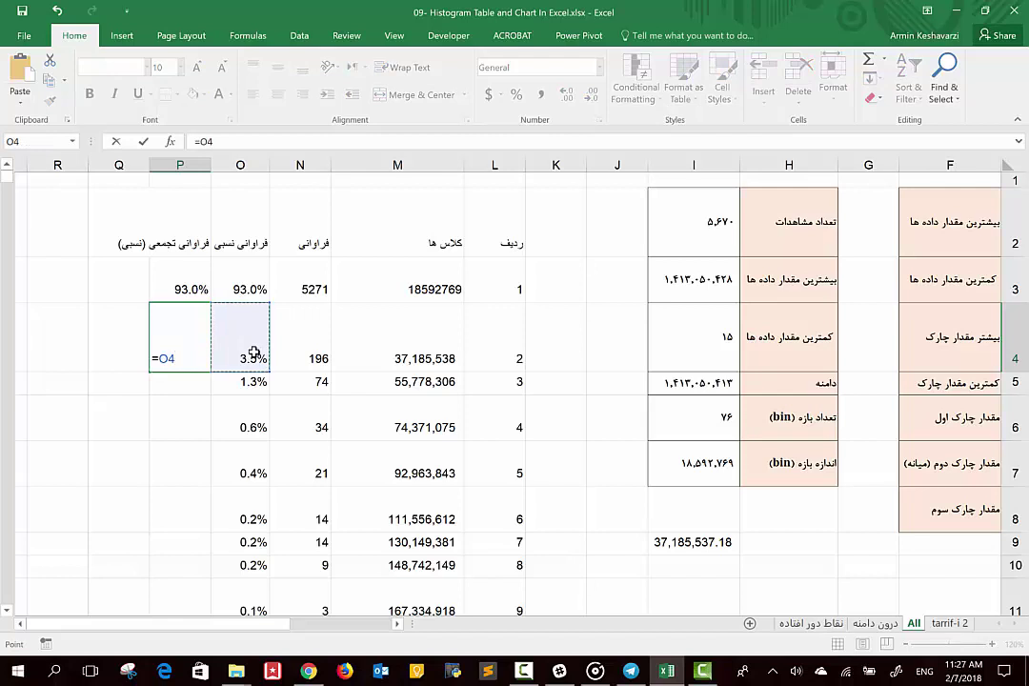
{"action": "left_click", "coordinate": [182, 276]}
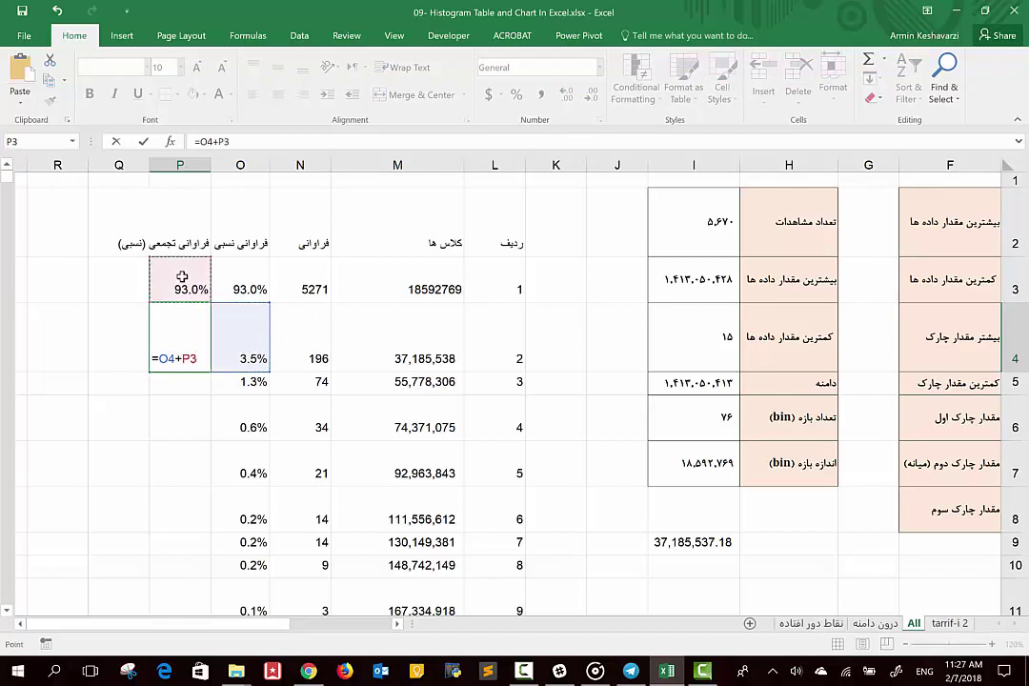
{"action": "key", "text": "Return"}
{"action": "left_click", "coordinate": [161, 366]}
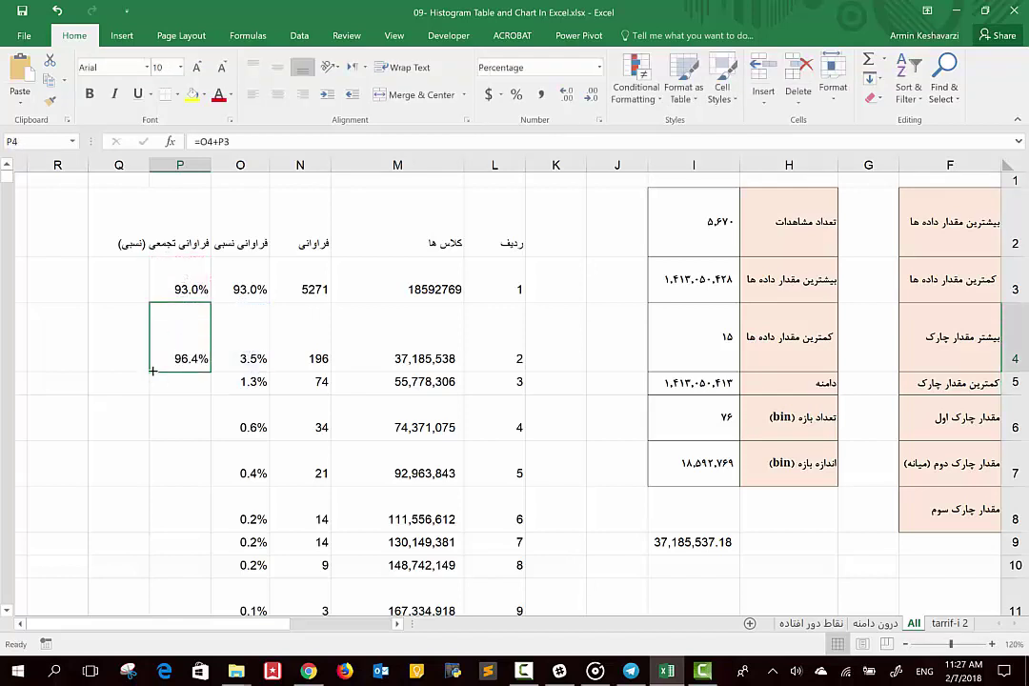
{"action": "double_click", "coordinate": [153, 370]}
{"action": "scroll", "coordinate": [297, 409], "scroll_direction": "down", "scroll_amount": 2}
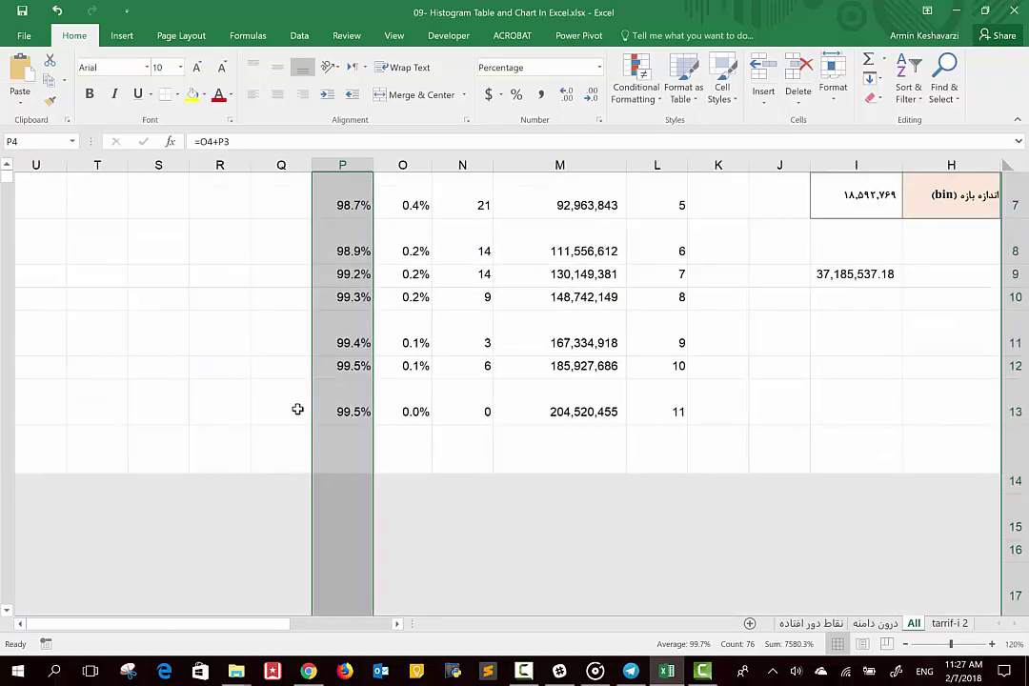
{"action": "scroll", "coordinate": [297, 408], "scroll_direction": "down", "scroll_amount": 2}
{"action": "scroll", "coordinate": [297, 409], "scroll_direction": "down", "scroll_amount": 3}
{"action": "scroll", "coordinate": [298, 409], "scroll_direction": "down", "scroll_amount": 1}
{"action": "scroll", "coordinate": [297, 409], "scroll_direction": "down", "scroll_amount": 2}
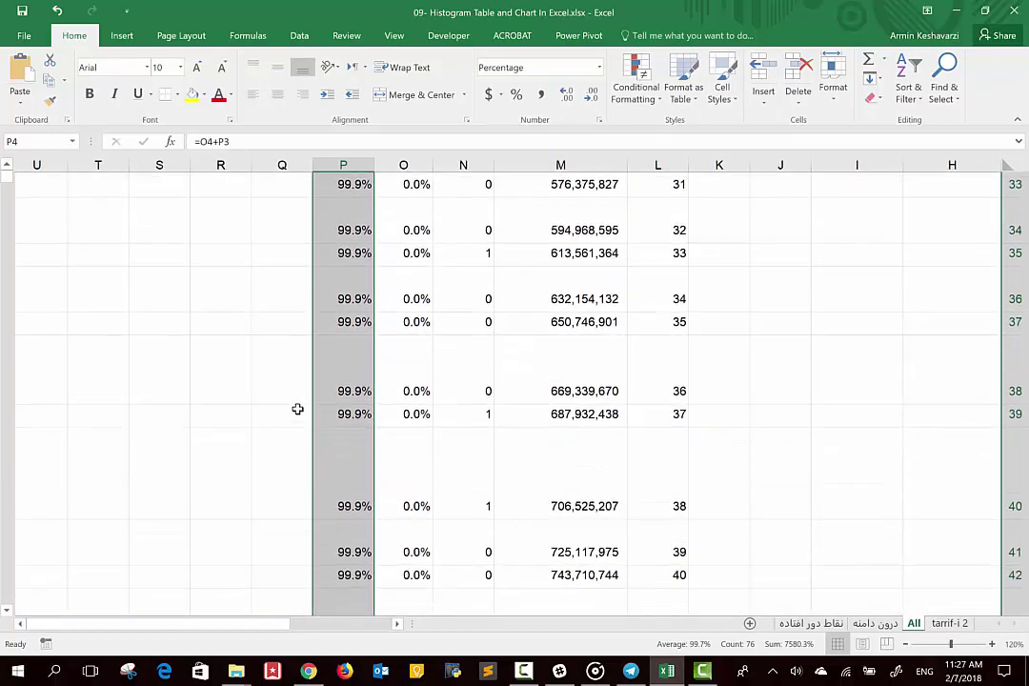
{"action": "scroll", "coordinate": [297, 409], "scroll_direction": "down", "scroll_amount": 2}
{"action": "scroll", "coordinate": [297, 409], "scroll_direction": "down", "scroll_amount": 4}
{"action": "scroll", "coordinate": [297, 409], "scroll_direction": "down", "scroll_amount": 4}
{"action": "scroll", "coordinate": [298, 409], "scroll_direction": "down", "scroll_amount": 3}
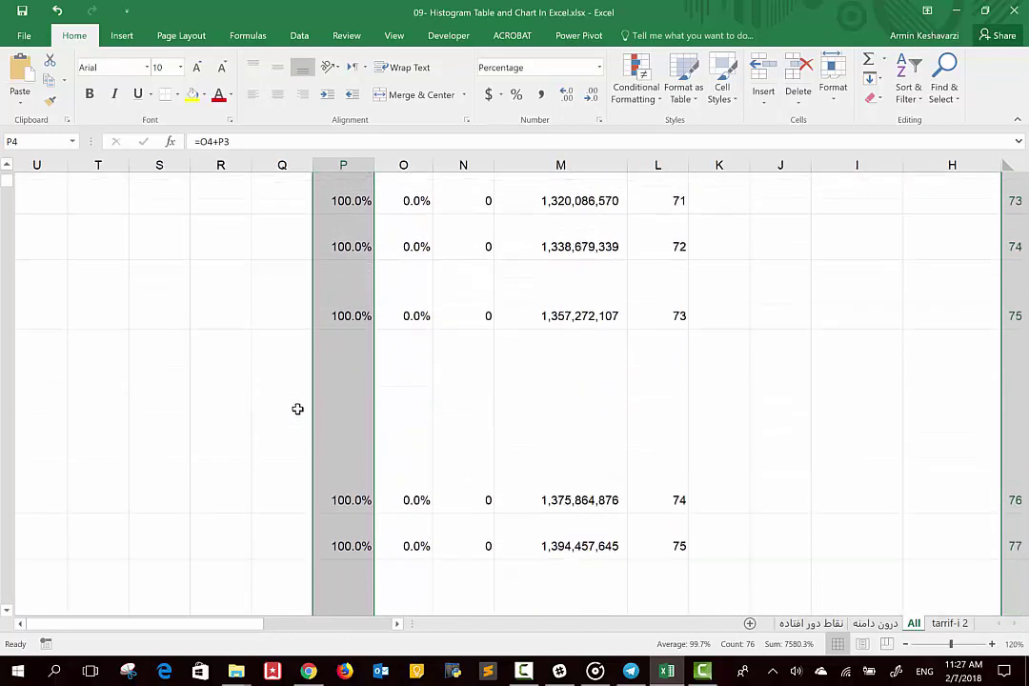
{"action": "scroll", "coordinate": [297, 409], "scroll_direction": "down", "scroll_amount": 3}
{"action": "scroll", "coordinate": [298, 408], "scroll_direction": "up", "scroll_amount": 2}
{"action": "scroll", "coordinate": [298, 409], "scroll_direction": "up", "scroll_amount": 10}
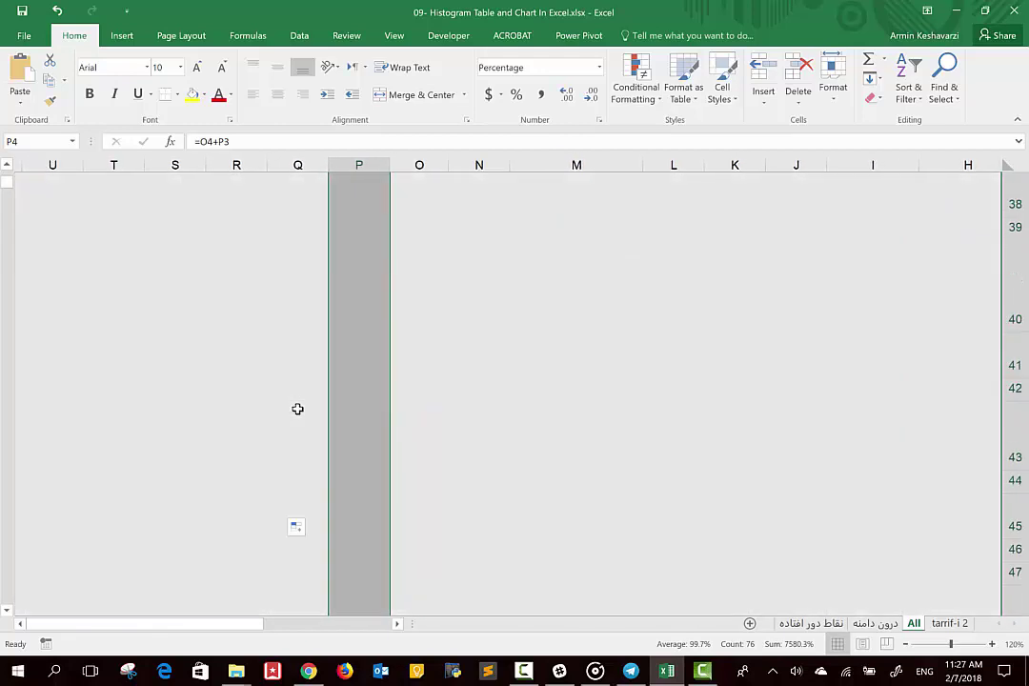
{"action": "scroll", "coordinate": [297, 409], "scroll_direction": "up", "scroll_amount": 6}
{"action": "scroll", "coordinate": [298, 408], "scroll_direction": "up", "scroll_amount": 3}
{"action": "scroll", "coordinate": [297, 409], "scroll_direction": "up", "scroll_amount": 4}
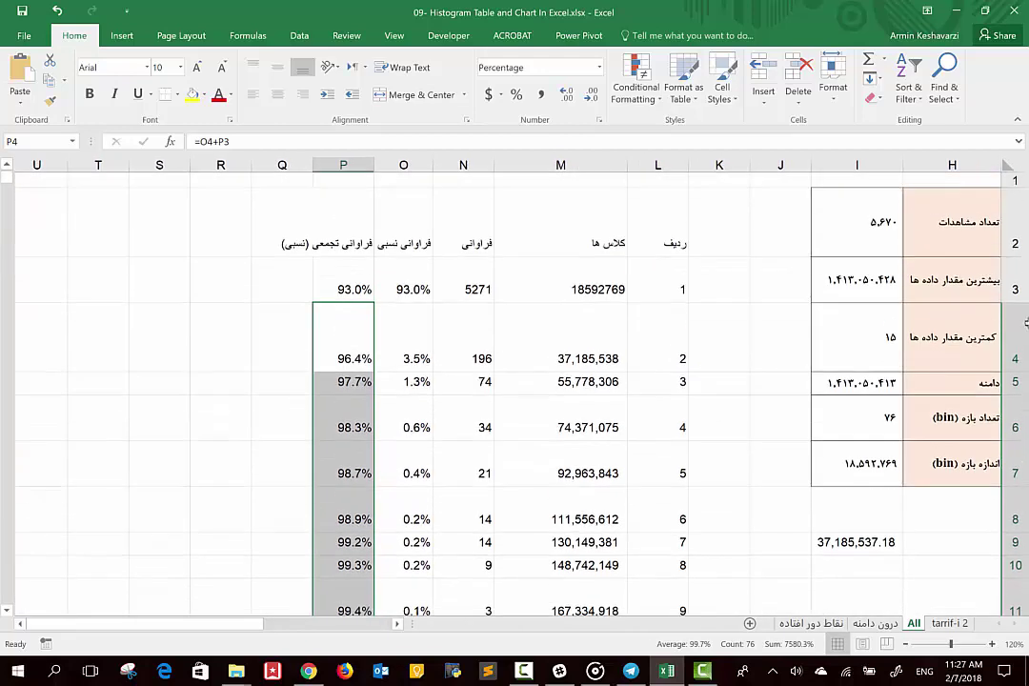
Give L2:P78 all borders, B Nazanin font and middle vertical alignment
{"action": "left_click", "coordinate": [650, 208]}
{"action": "key", "text": "ctrl+shift+Left"}
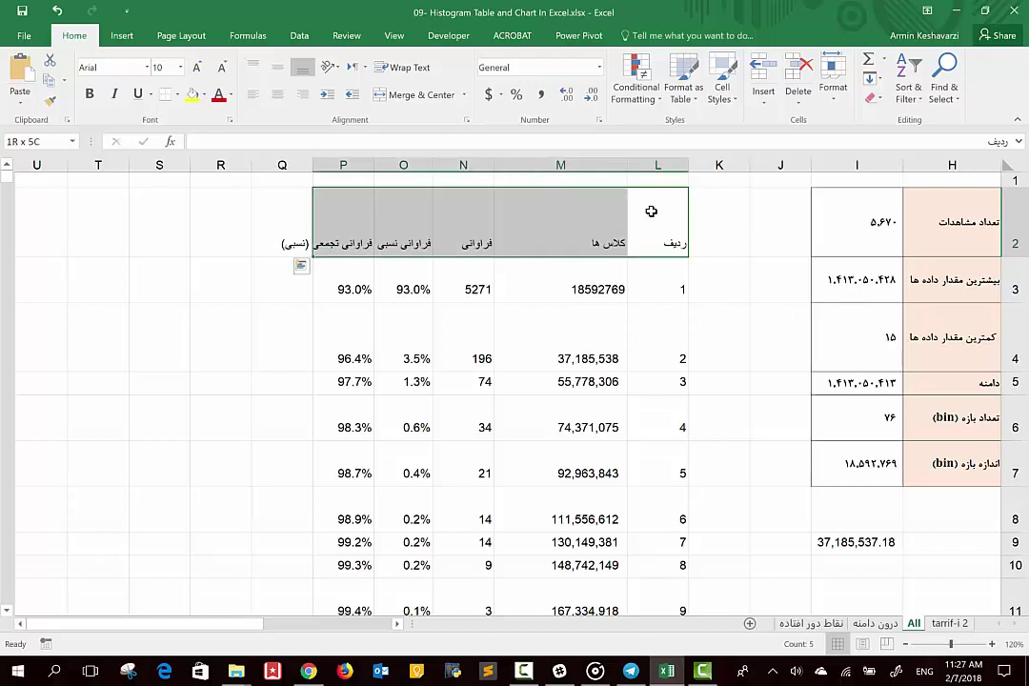
{"action": "key", "text": "ctrl+shift+Down"}
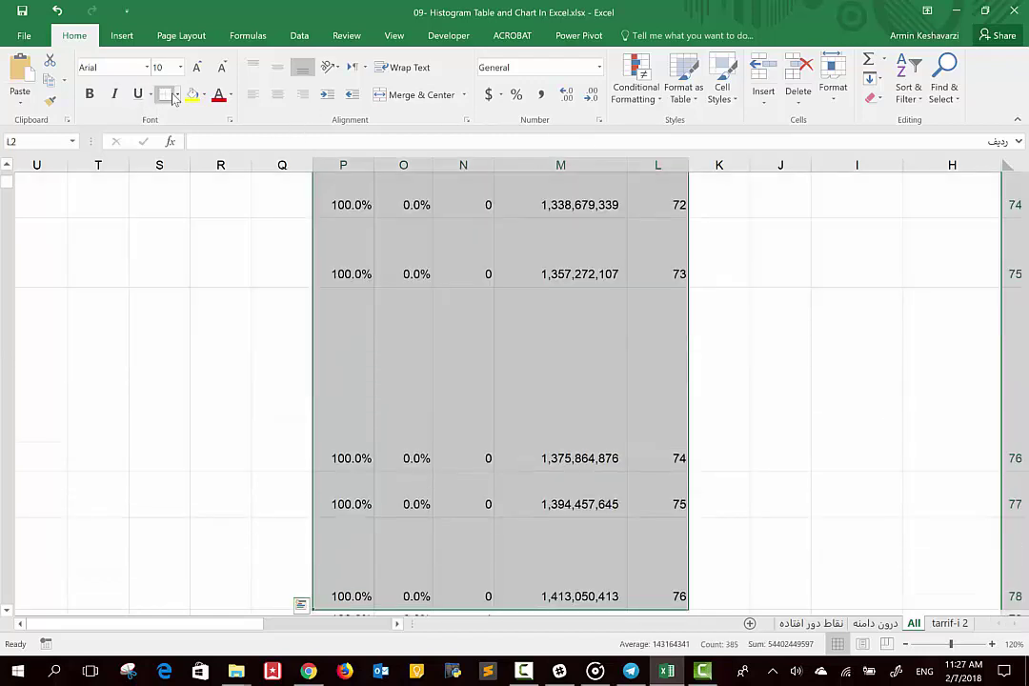
{"action": "left_click", "coordinate": [176, 94]}
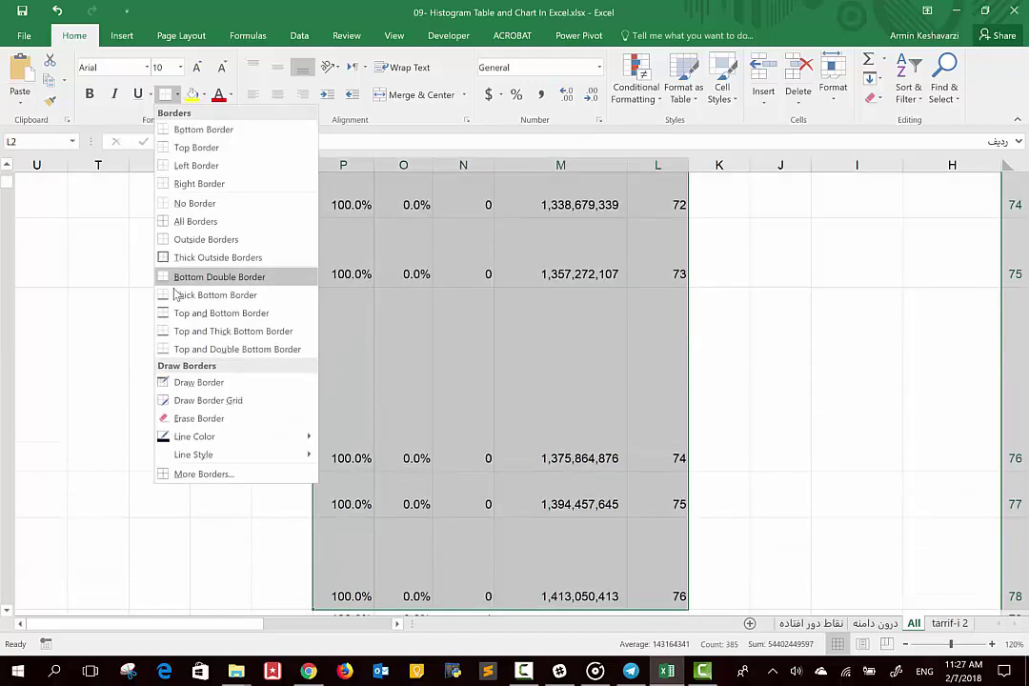
{"action": "left_click", "coordinate": [195, 221]}
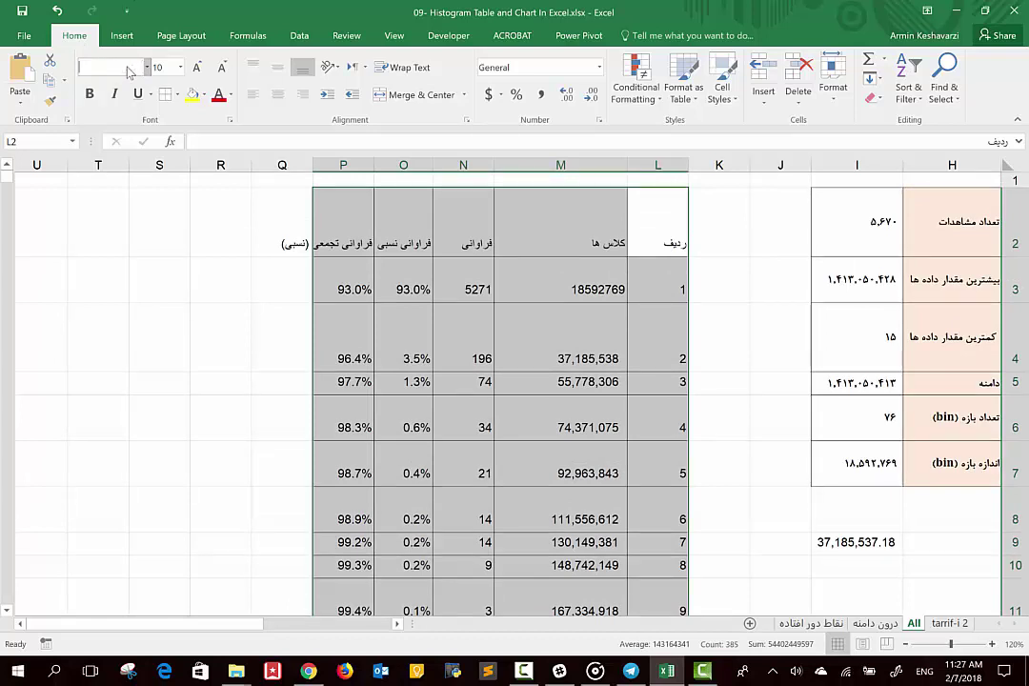
{"action": "left_click", "coordinate": [129, 69]}
{"action": "type", "text": "B Nazanin"}
{"action": "key", "text": "Return"}
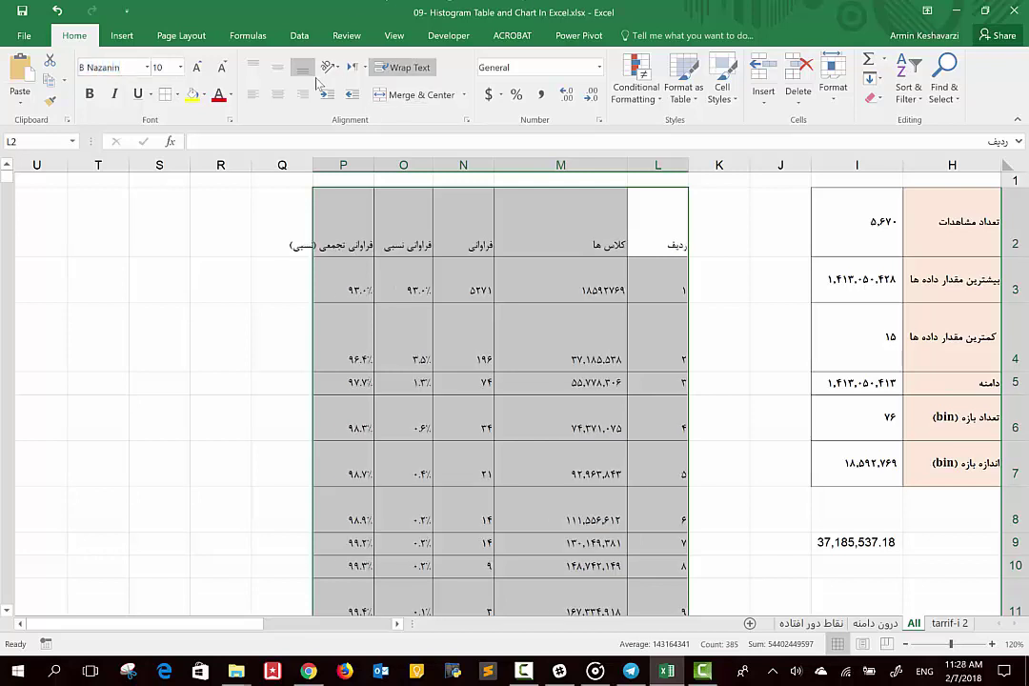
{"action": "left_click", "coordinate": [277, 68]}
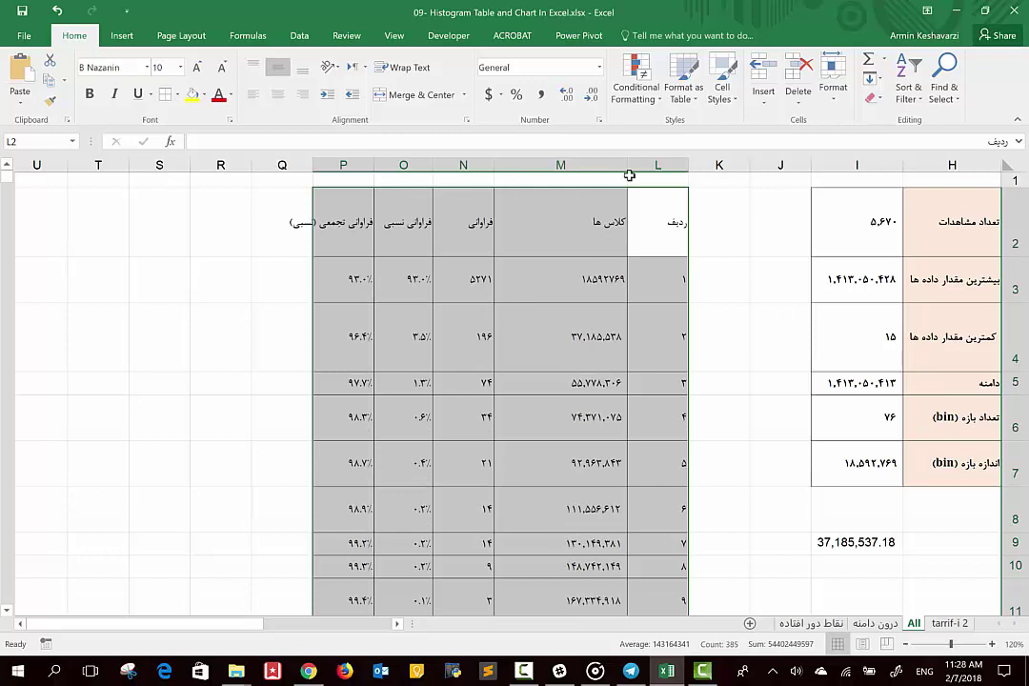
Centre the L2:P2 headers and AutoFit columns L through P
{"action": "left_click", "coordinate": [667, 202]}
{"action": "left_click_drag", "start_coordinate": [645, 203], "coordinate": [339, 219]}
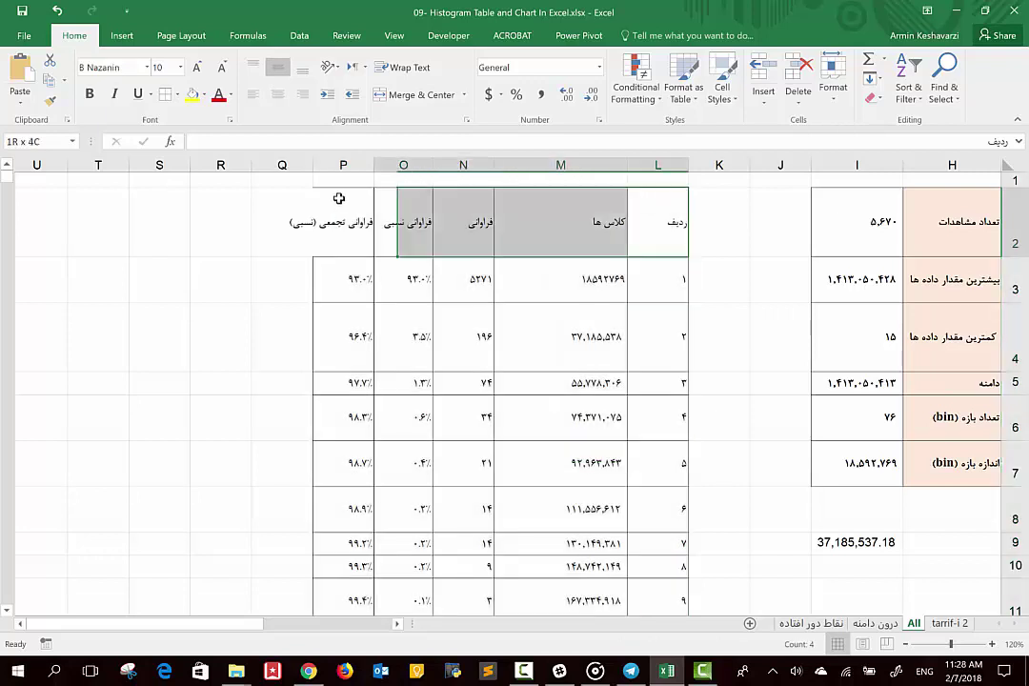
{"action": "left_click", "coordinate": [278, 93]}
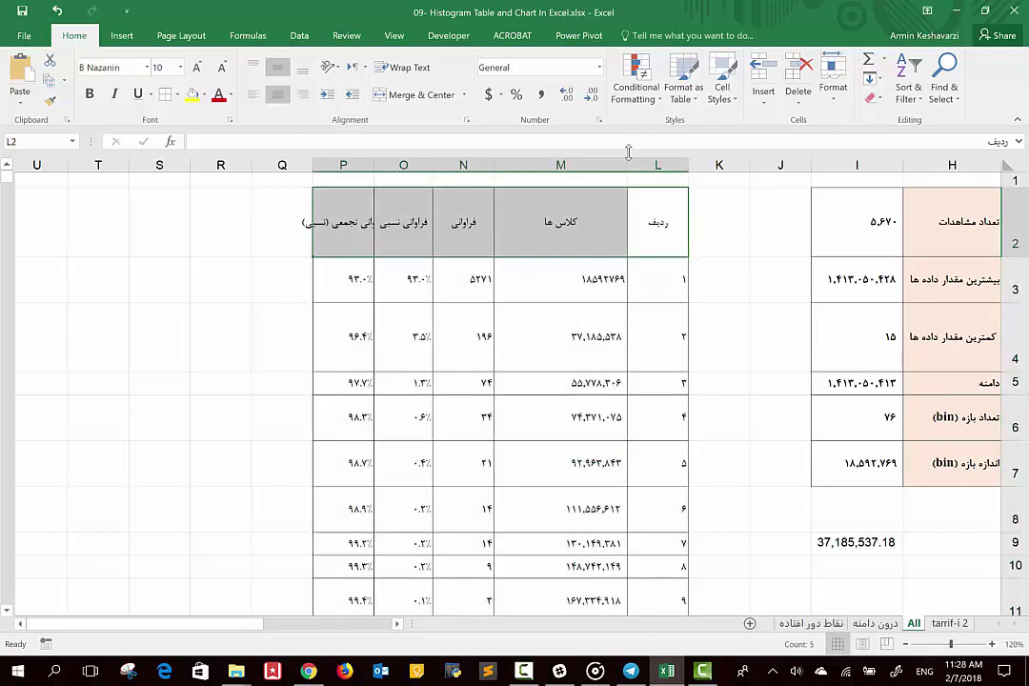
{"action": "left_click_drag", "start_coordinate": [639, 165], "coordinate": [318, 162]}
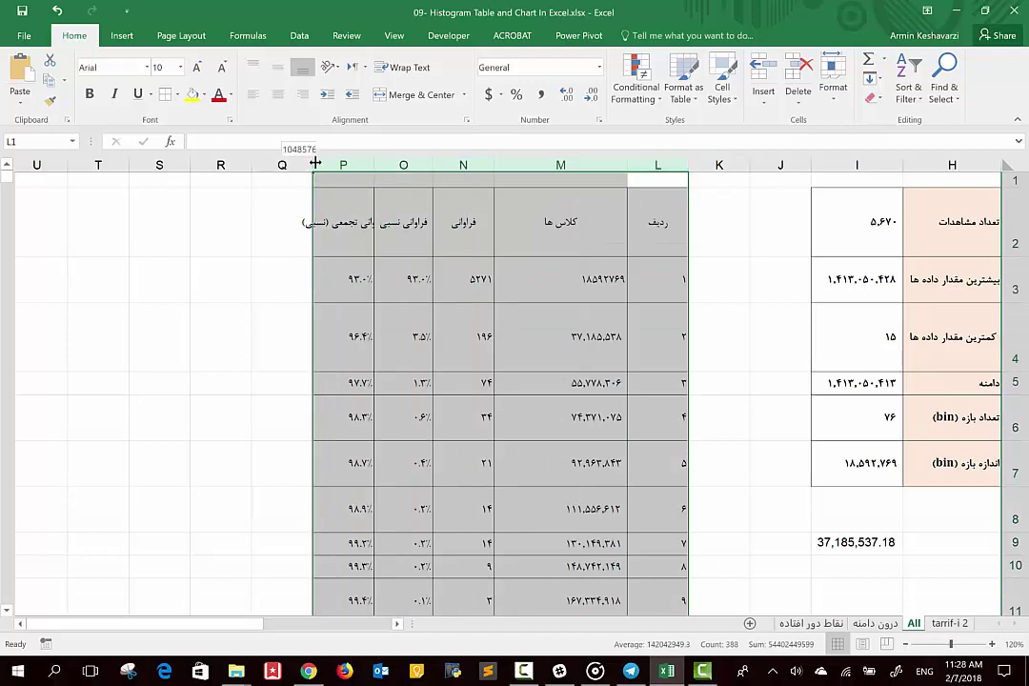
{"action": "double_click", "coordinate": [318, 162]}
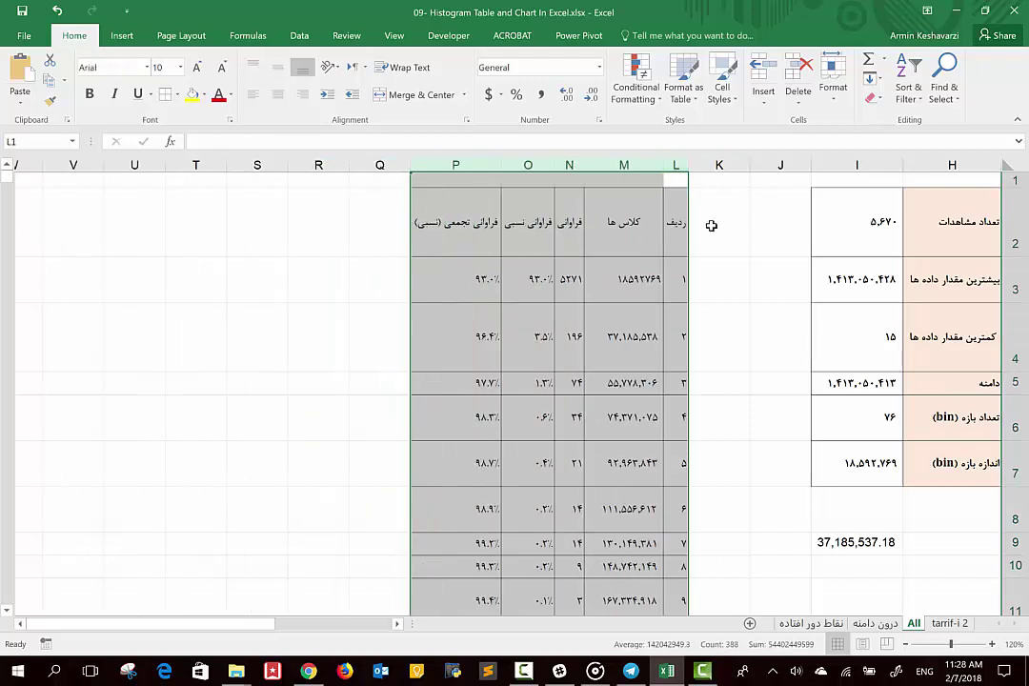
Paint H2's salmon header formatting onto L2:P2 and widen column P
{"action": "left_click", "coordinate": [943, 222]}
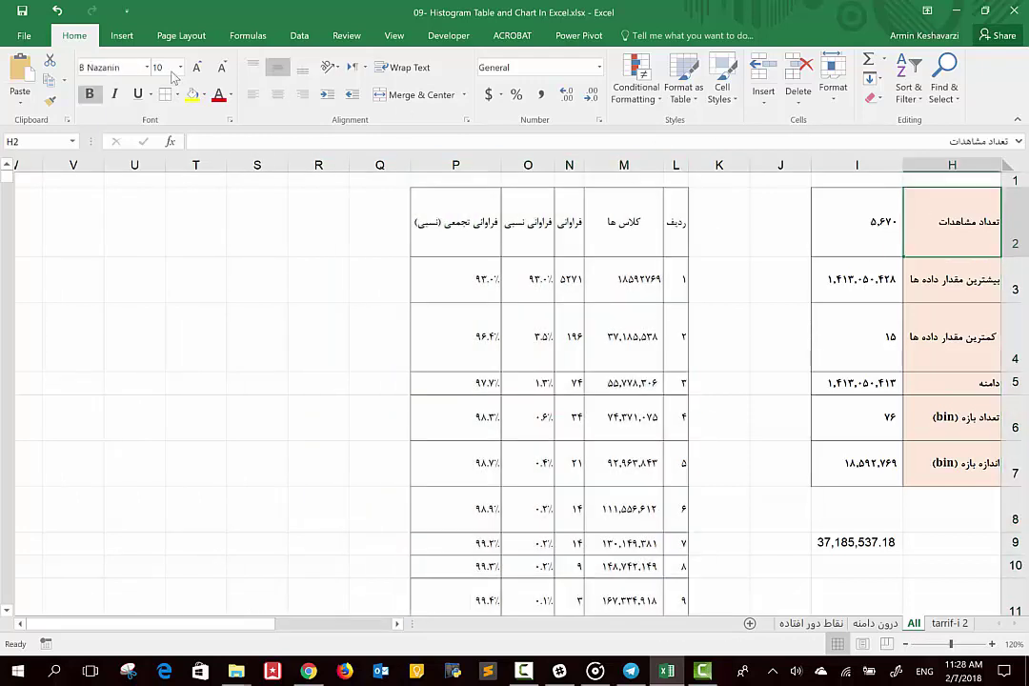
{"action": "left_click", "coordinate": [48, 101]}
{"action": "left_click_drag", "start_coordinate": [680, 221], "coordinate": [481, 209]}
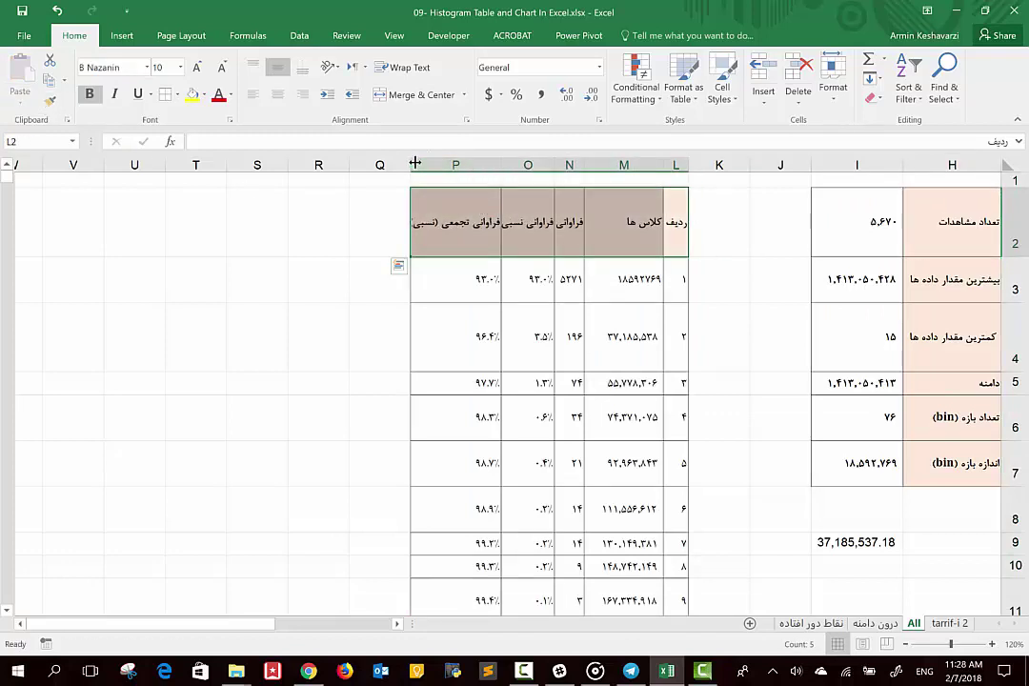
{"action": "left_click_drag", "start_coordinate": [412, 165], "coordinate": [401, 165]}
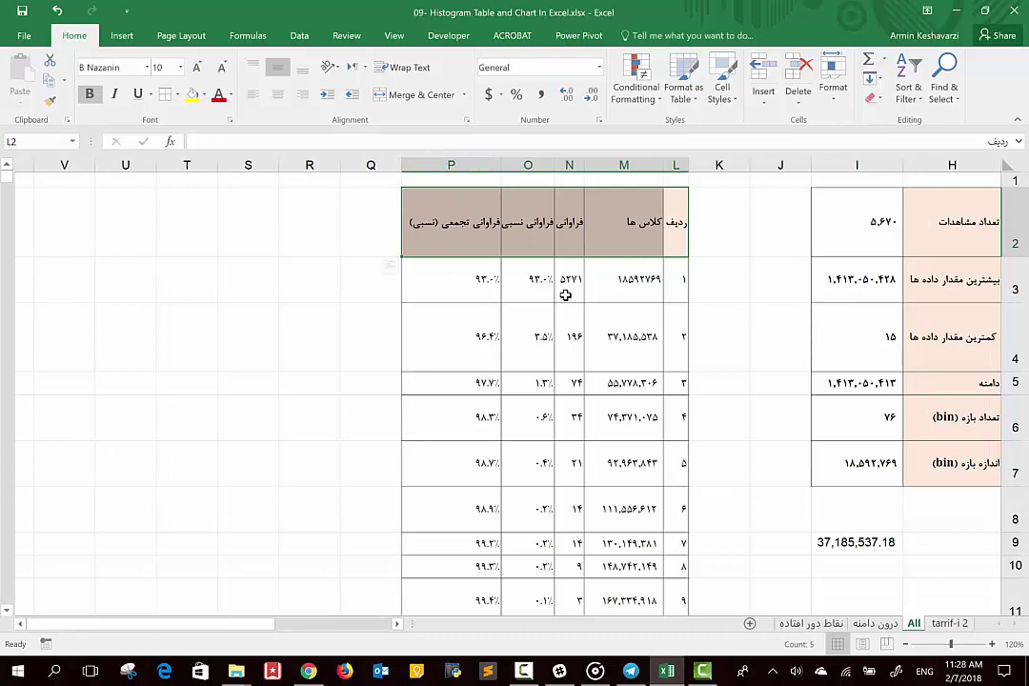
{"action": "left_click", "coordinate": [608, 273]}
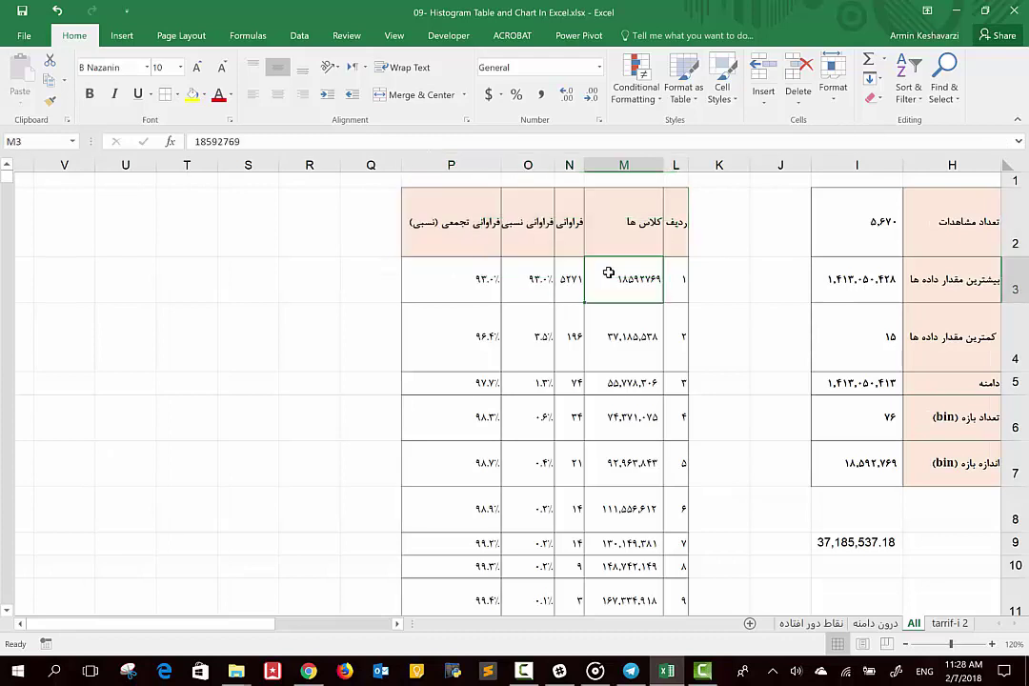
{"action": "key", "text": "ctrl+shift+Down"}
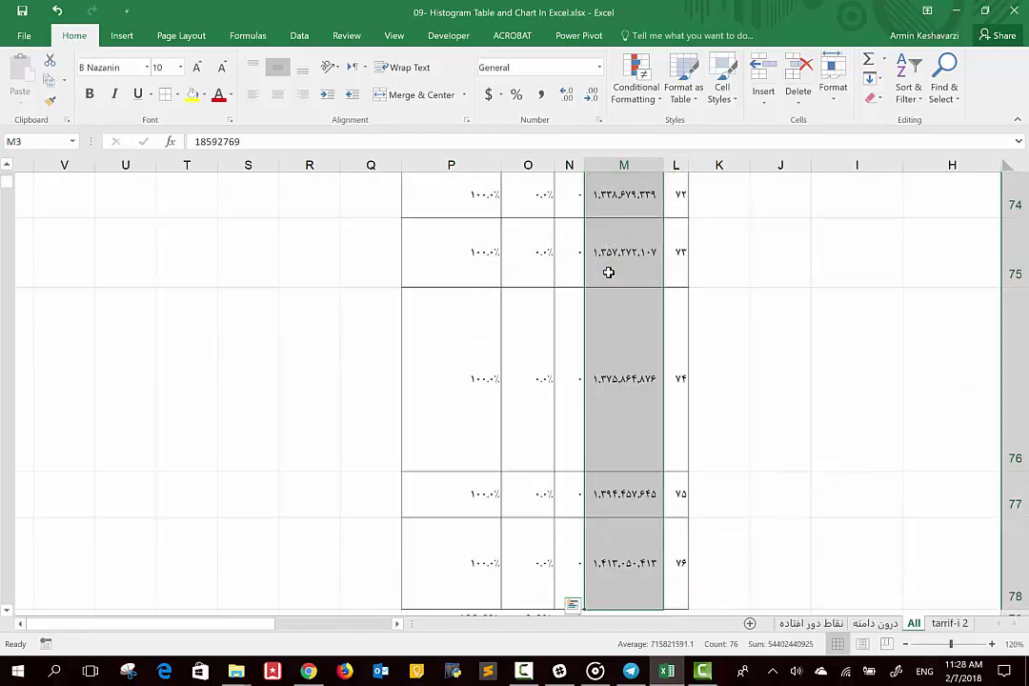
Add row 79 with class '>' in M79 and number 77 in L79
{"action": "scroll", "coordinate": [590, 493], "scroll_direction": "down", "scroll_amount": 1}
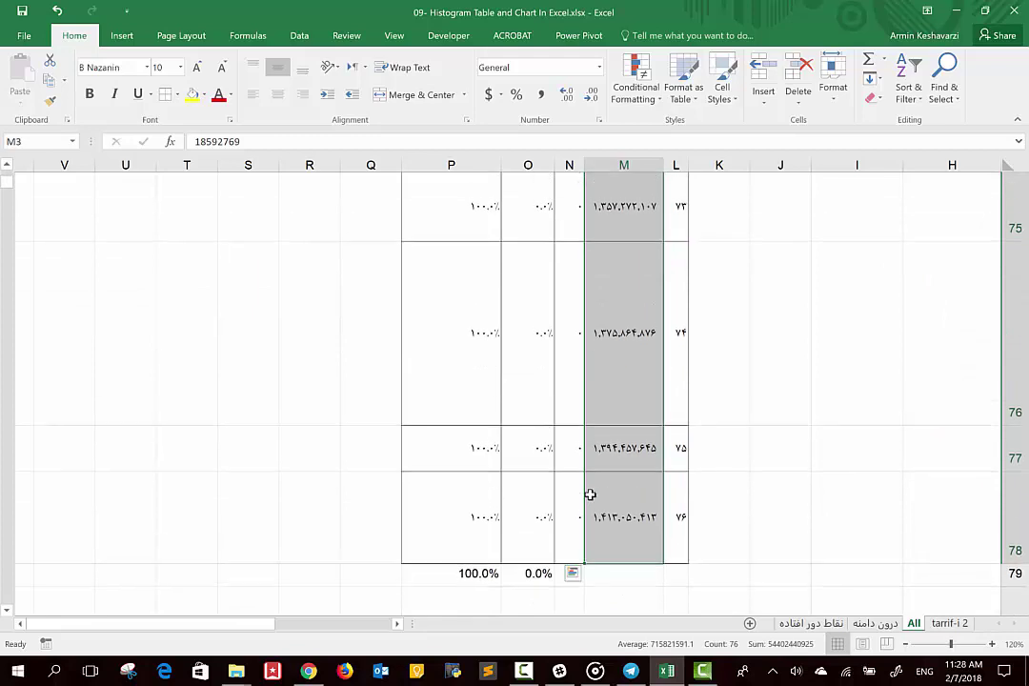
{"action": "left_click", "coordinate": [630, 577]}
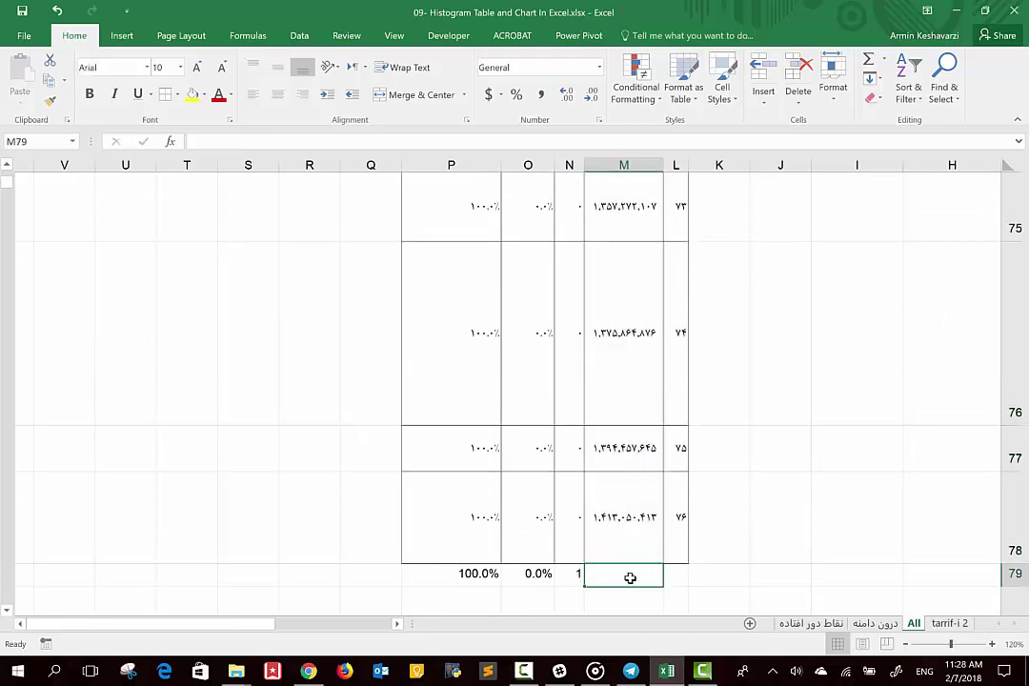
{"action": "type", "text": ">"}
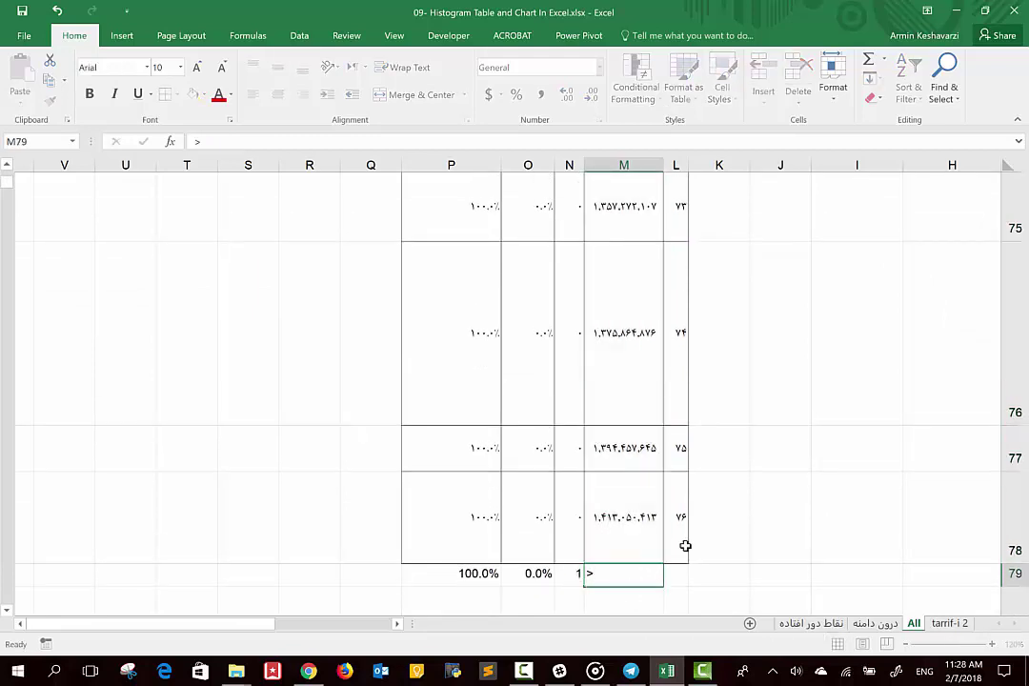
{"action": "left_click", "coordinate": [685, 545]}
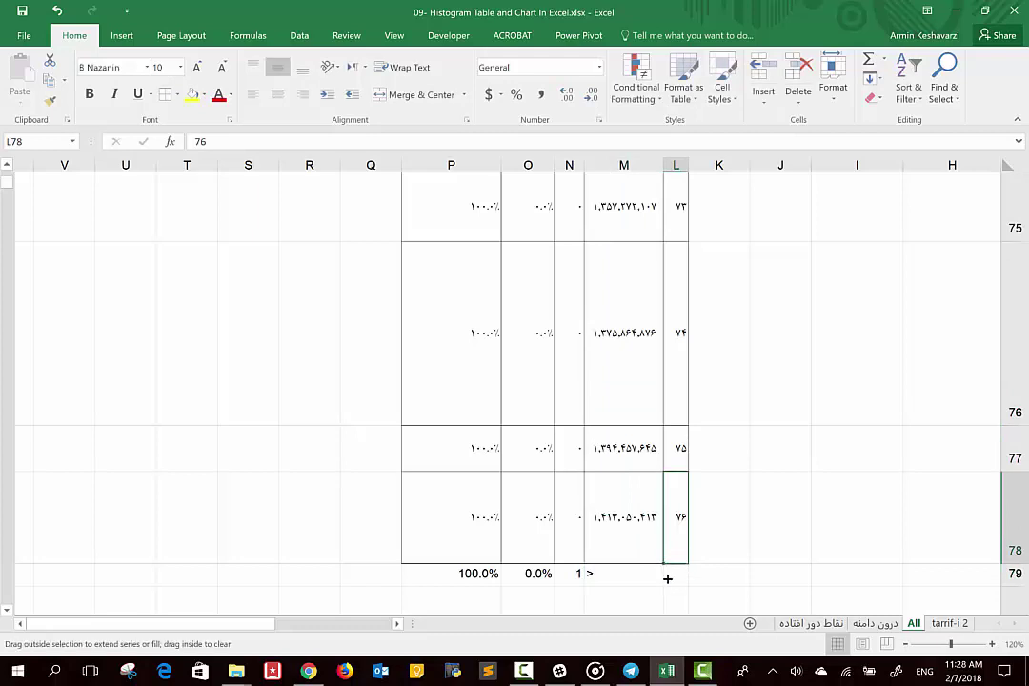
{"action": "left_click_drag", "start_coordinate": [667, 578], "coordinate": [668, 579]}
{"action": "left_click", "coordinate": [674, 577]}
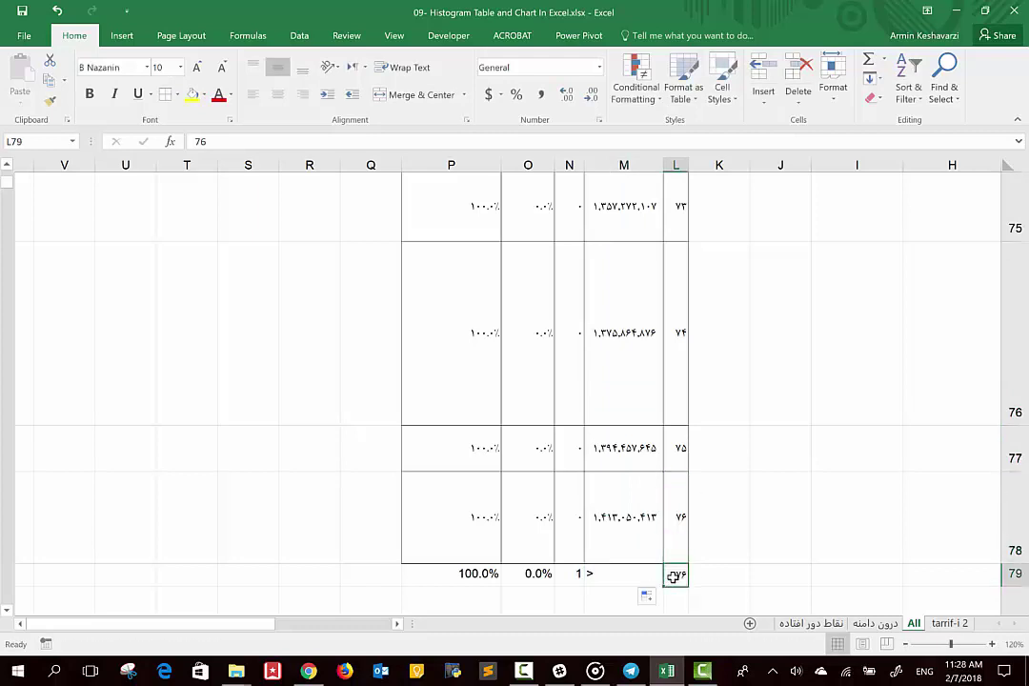
{"action": "type", "text": "77"}
{"action": "key", "text": "Return"}
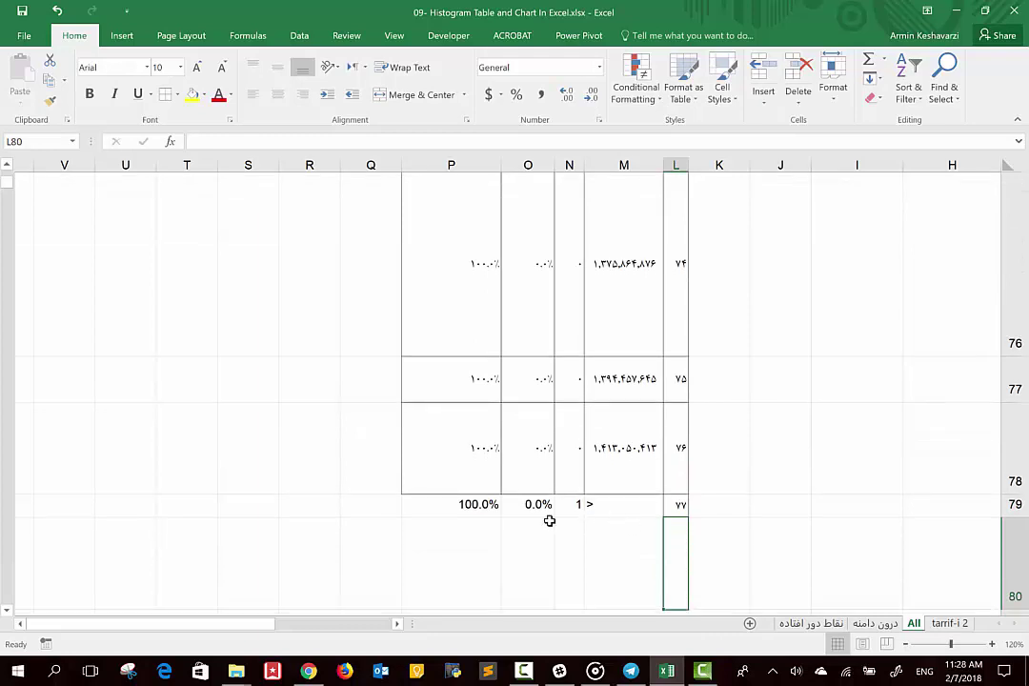
Copy row 78's borders and formatting onto row 79, fixing the ### in N79
{"action": "left_click", "coordinate": [436, 429]}
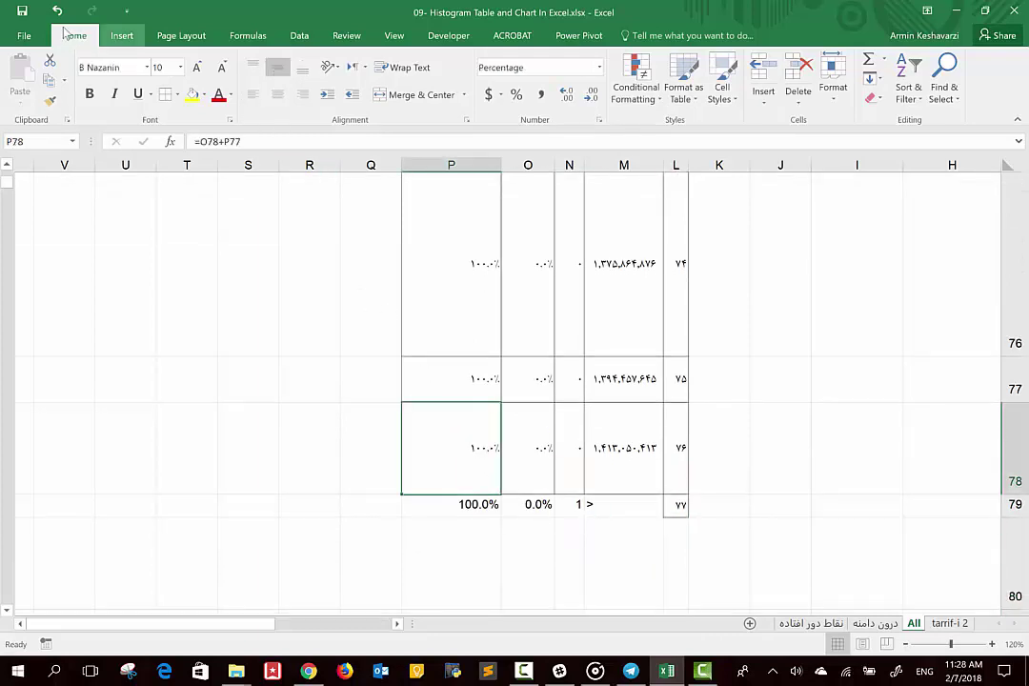
{"action": "left_click_drag", "start_coordinate": [676, 503], "coordinate": [448, 501]}
{"action": "left_click", "coordinate": [683, 473]}
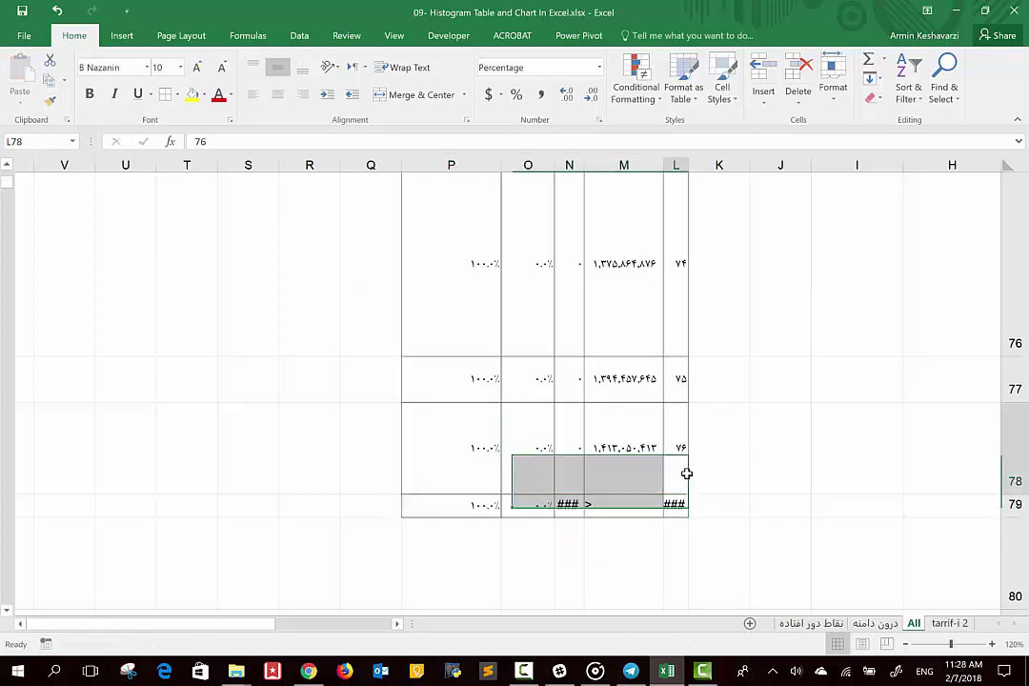
{"action": "double_click", "coordinate": [50, 100]}
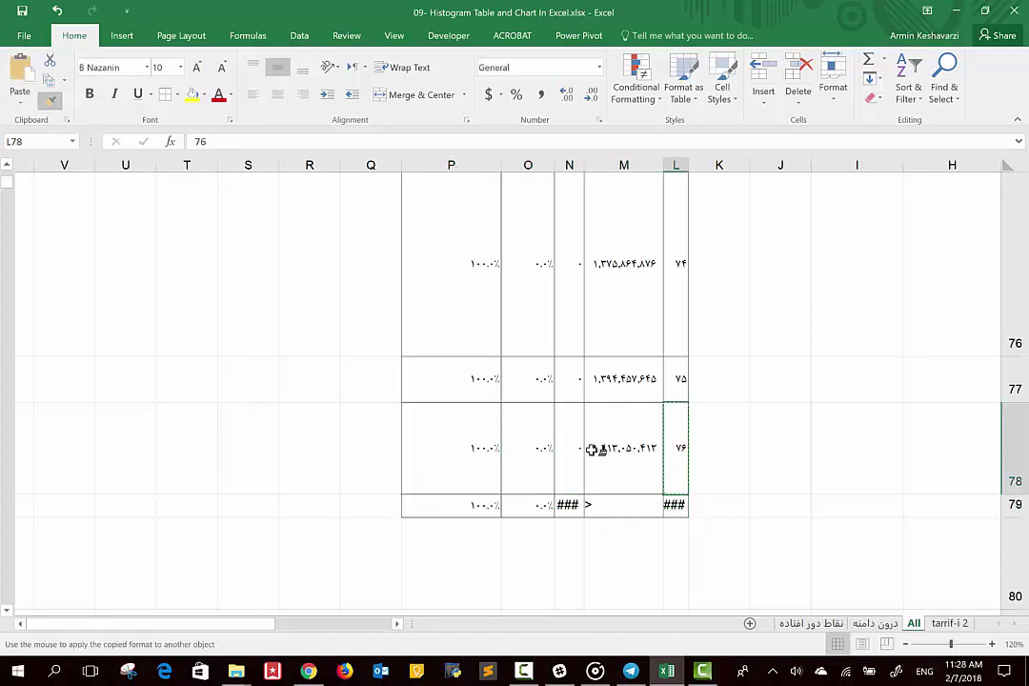
{"action": "left_click", "coordinate": [676, 504]}
{"action": "left_click", "coordinate": [557, 448]}
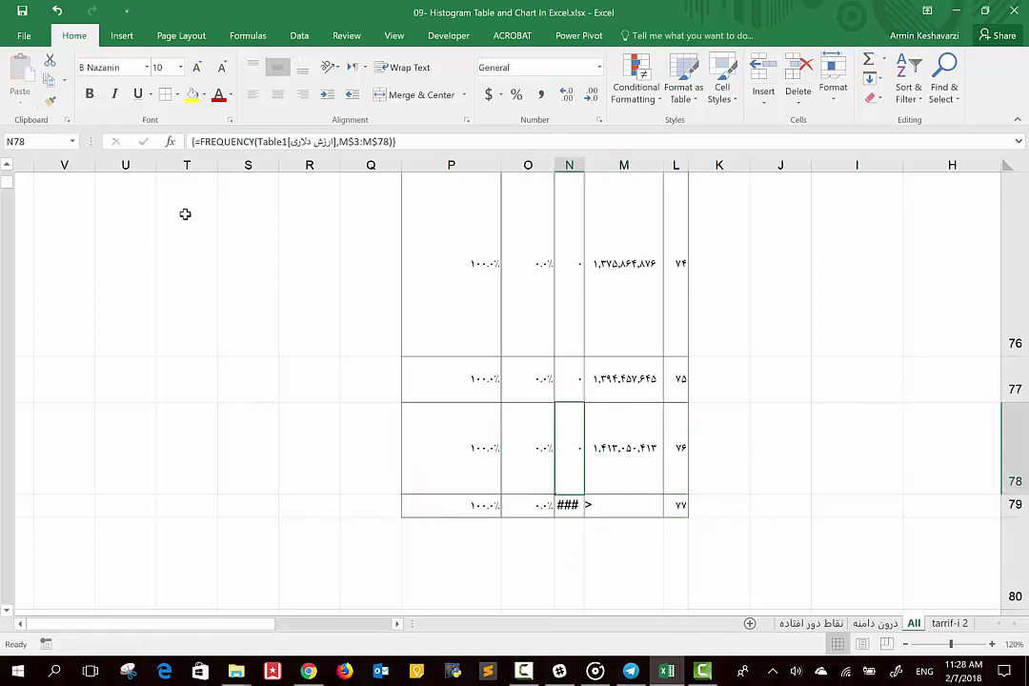
{"action": "left_click", "coordinate": [49, 99]}
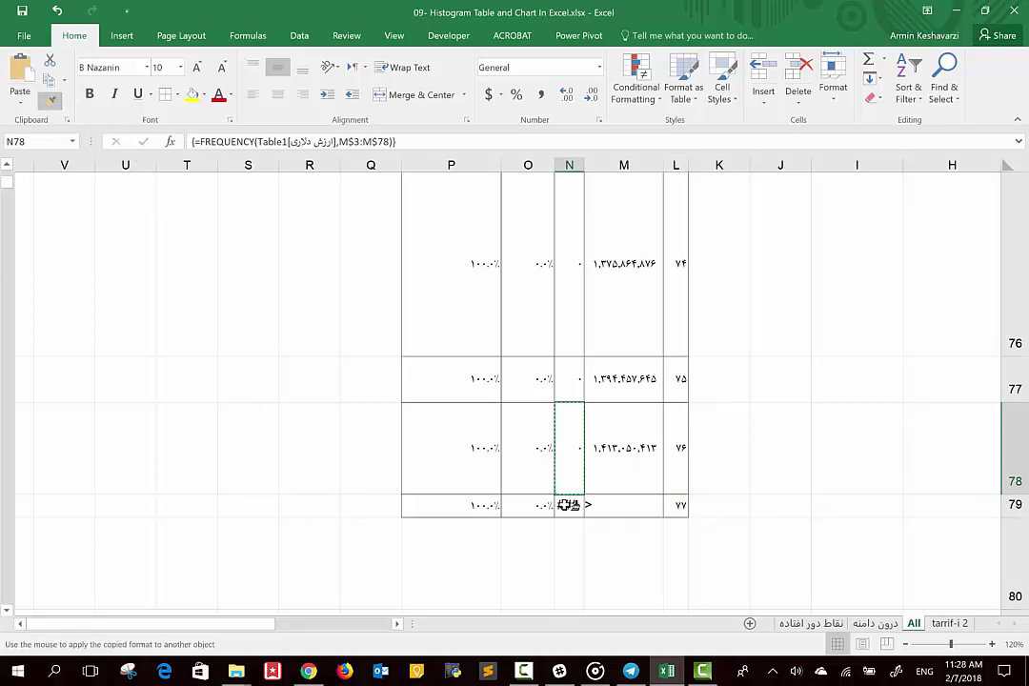
{"action": "left_click", "coordinate": [569, 504]}
{"action": "scroll", "coordinate": [544, 398], "scroll_direction": "up", "scroll_amount": 11}
{"action": "scroll", "coordinate": [689, 372], "scroll_direction": "up", "scroll_amount": 2}
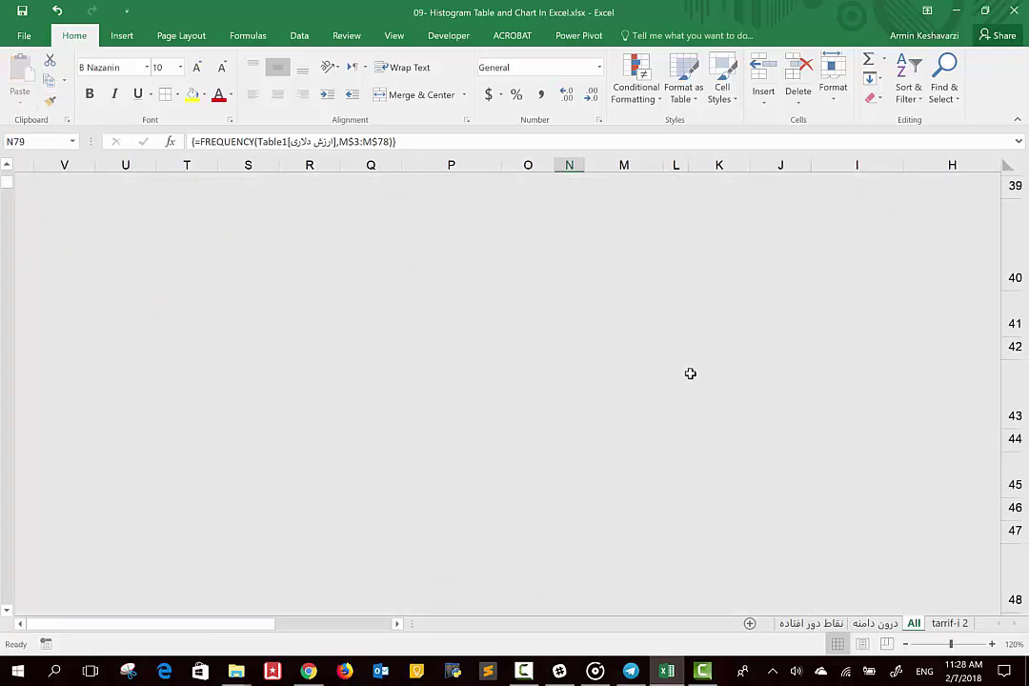
{"action": "left_click", "coordinate": [575, 382]}
{"action": "key", "text": "ctrl+Up"}
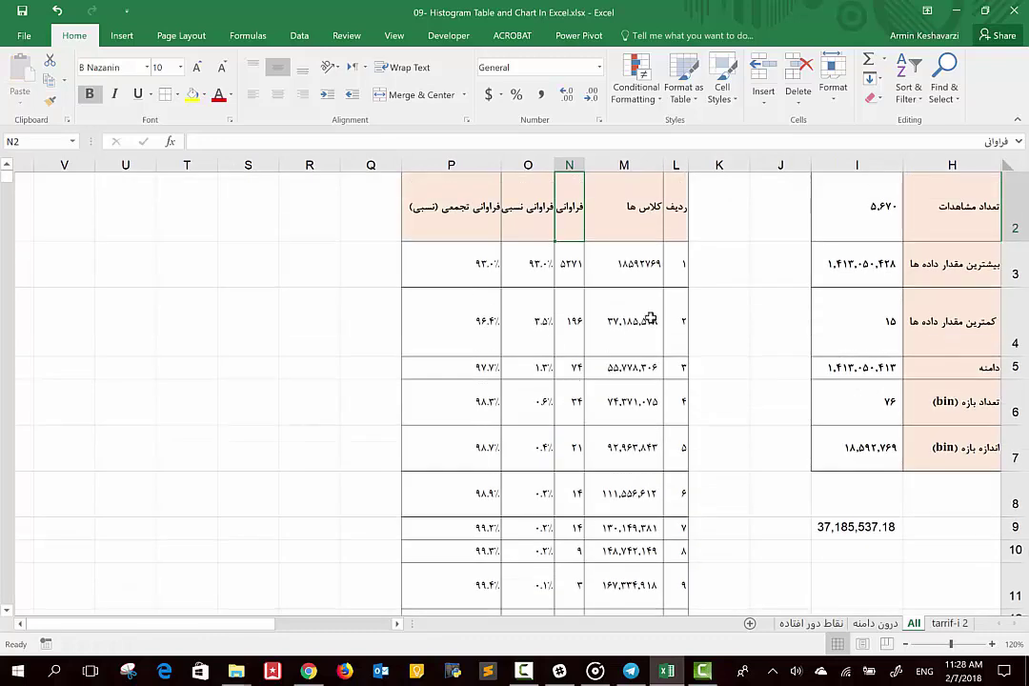
Select class values and frequencies M3:N79, then return to the table top
{"action": "left_click", "coordinate": [616, 260]}
{"action": "key", "text": "ctrl+shift+Down"}
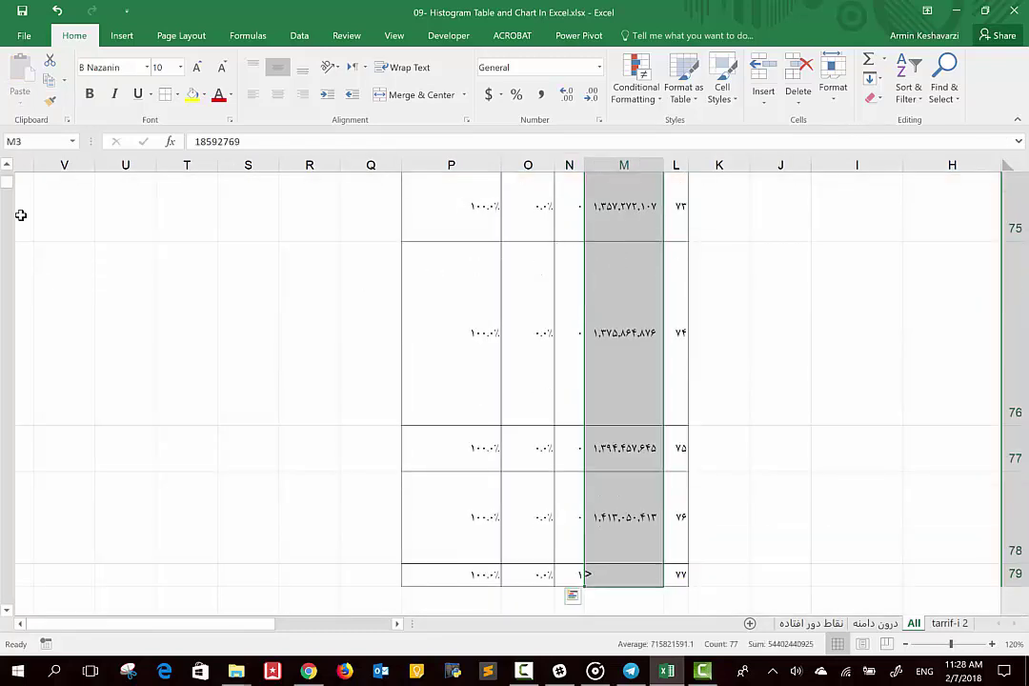
{"action": "left_click_drag", "start_coordinate": [7, 183], "coordinate": [6, 157]}
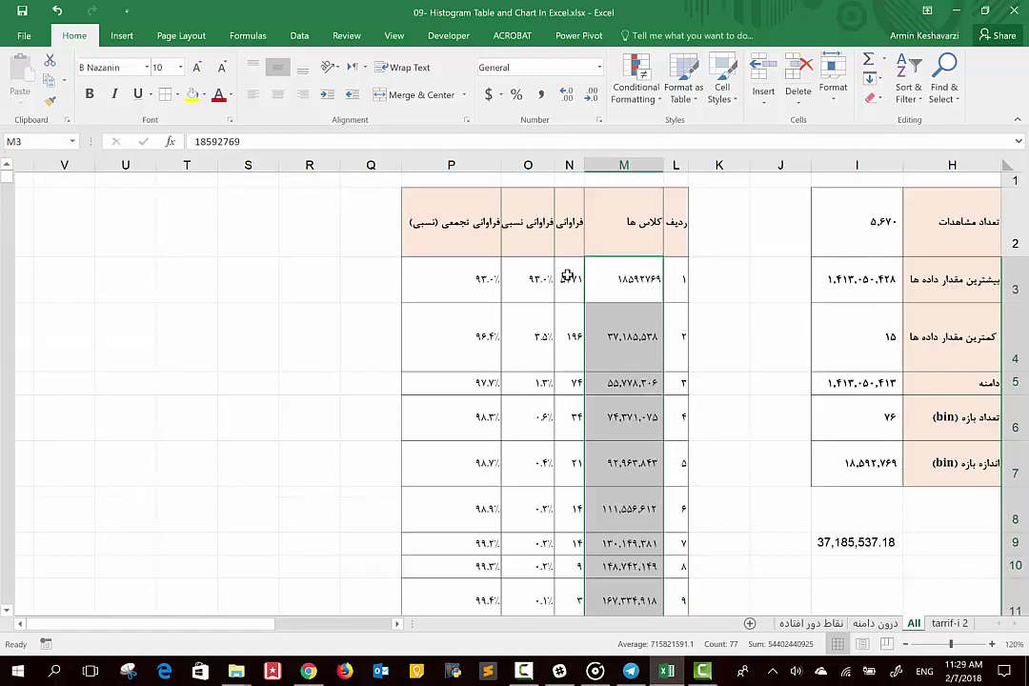
{"action": "key", "text": "shift+Left"}
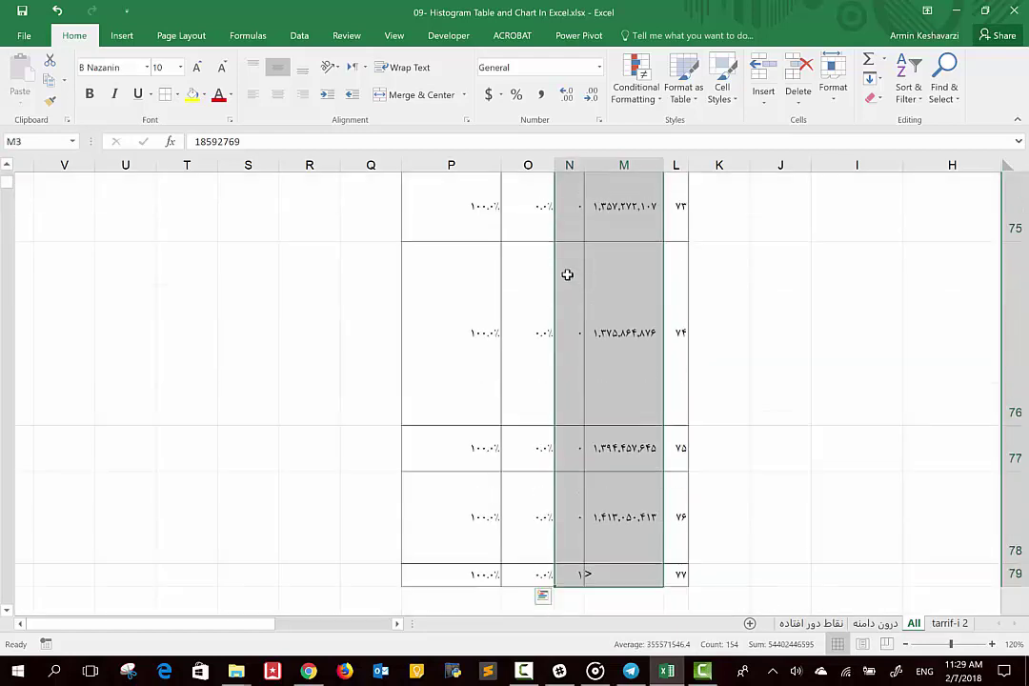
{"action": "scroll", "coordinate": [589, 371], "scroll_direction": "up", "scroll_amount": 5}
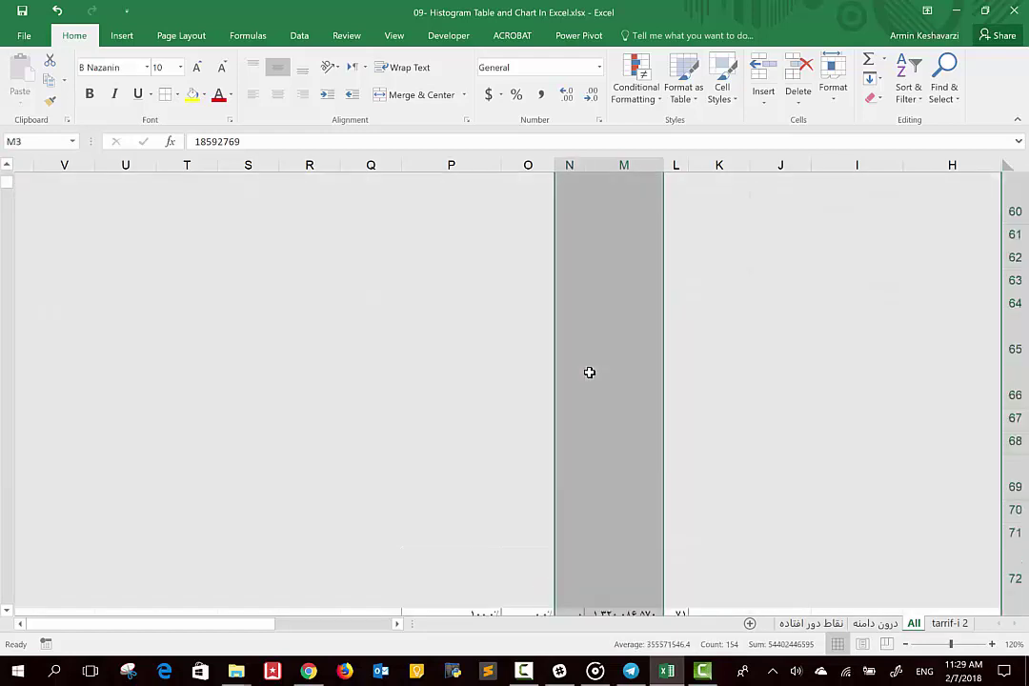
{"action": "scroll", "coordinate": [590, 371], "scroll_direction": "up", "scroll_amount": 3}
{"action": "scroll", "coordinate": [590, 371], "scroll_direction": "up", "scroll_amount": 1}
{"action": "scroll", "coordinate": [590, 372], "scroll_direction": "up", "scroll_amount": 2}
{"action": "scroll", "coordinate": [590, 372], "scroll_direction": "up", "scroll_amount": 1}
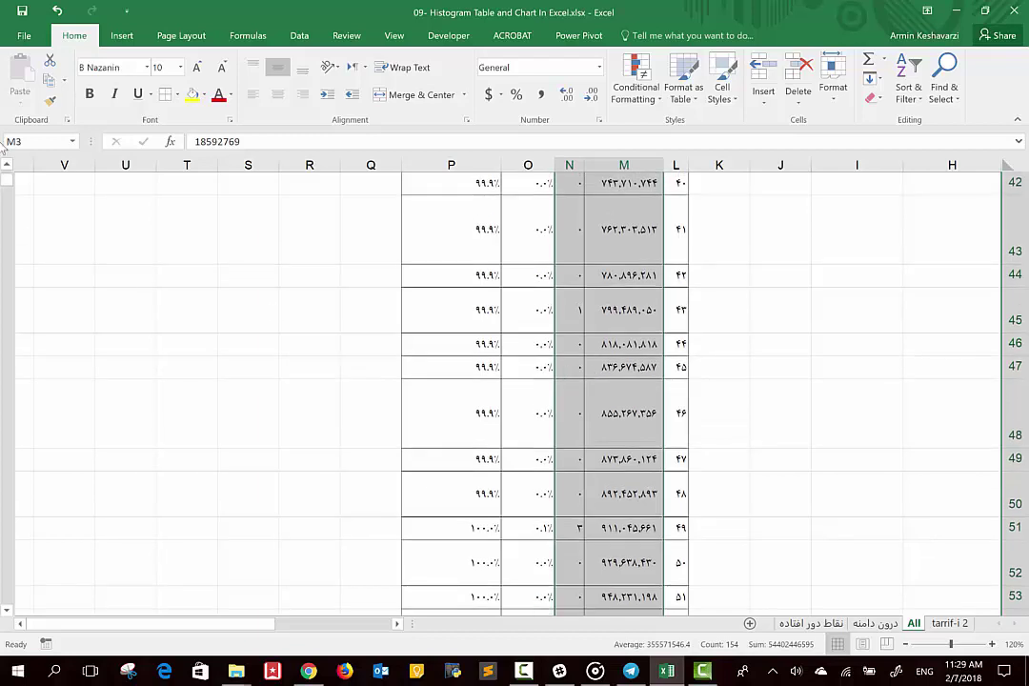
{"action": "left_click_drag", "start_coordinate": [5, 186], "coordinate": [4, 183]}
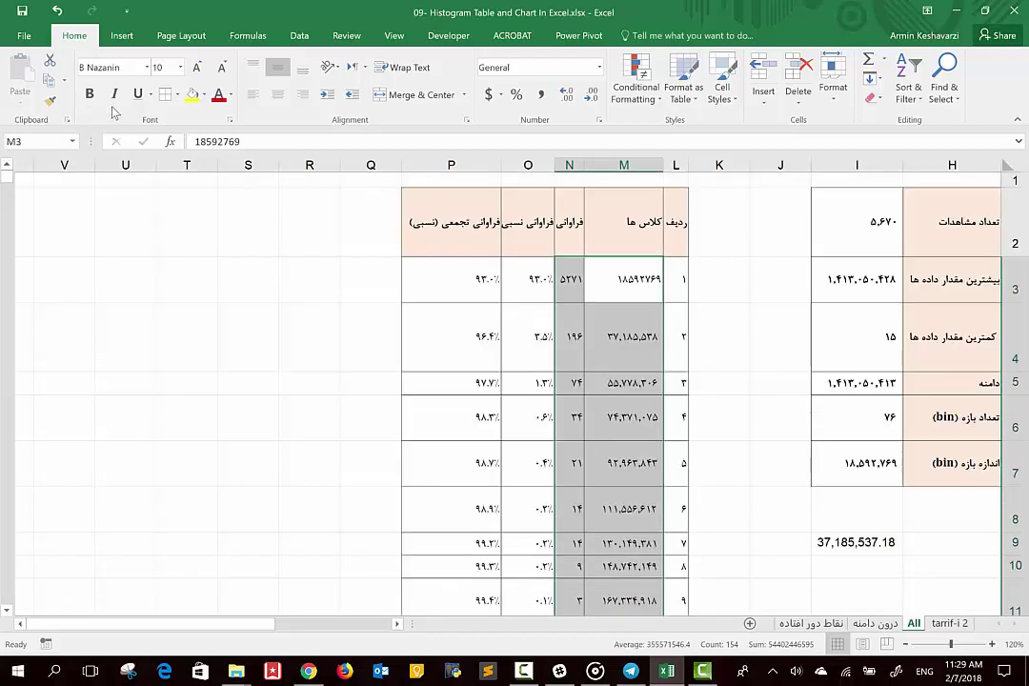
Insert a clustered column chart of the frequencies and position it beside the table
{"action": "left_click", "coordinate": [120, 33]}
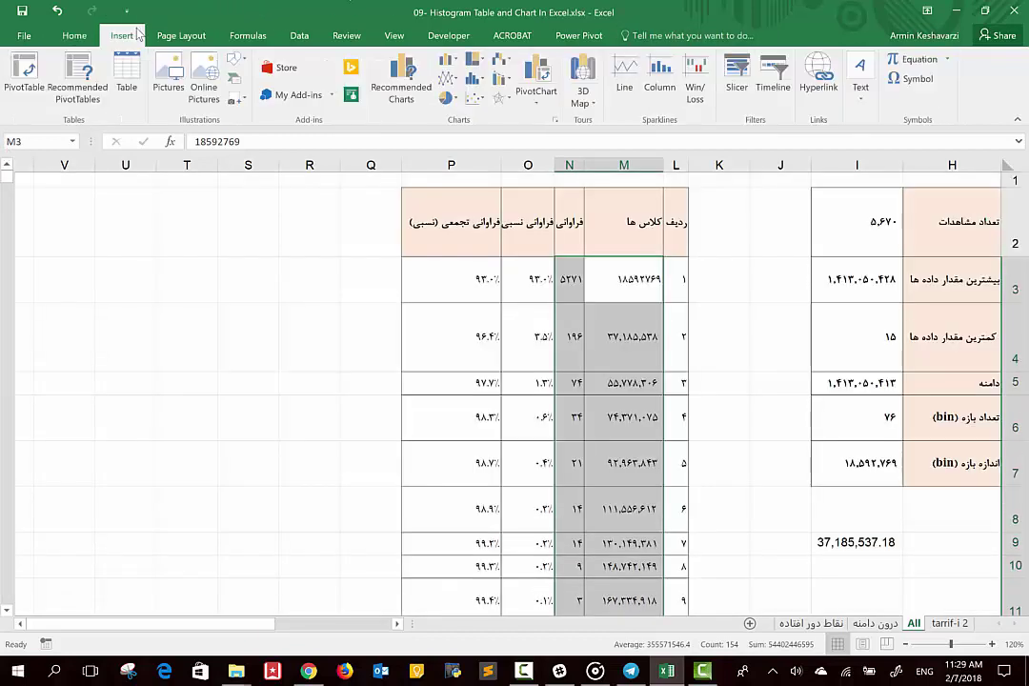
{"action": "left_click", "coordinate": [446, 58]}
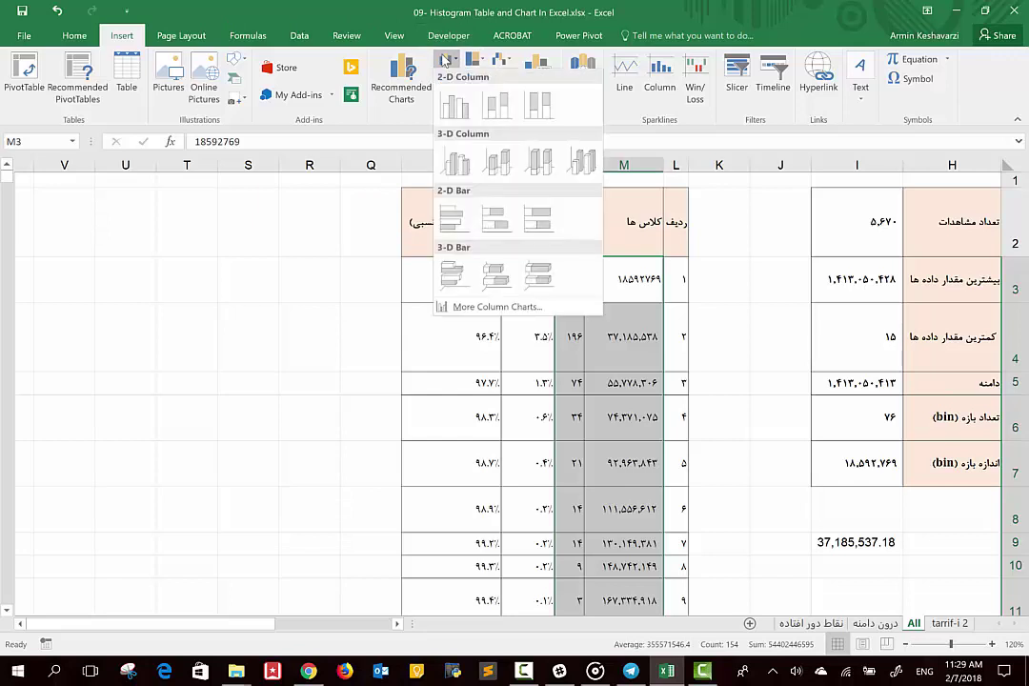
{"action": "left_click", "coordinate": [448, 110]}
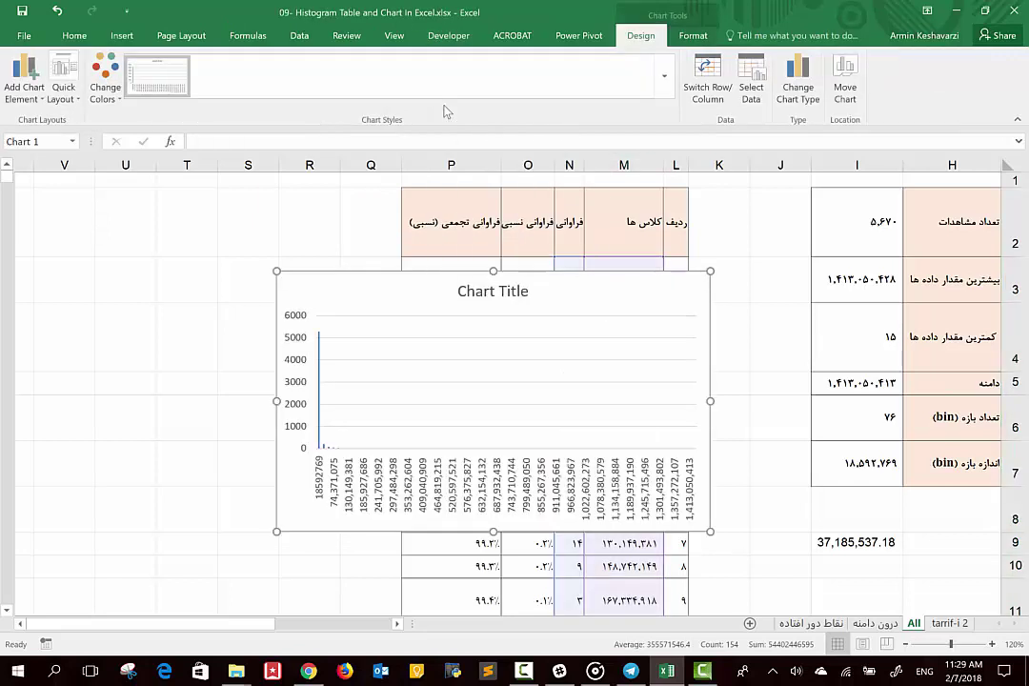
{"action": "left_click_drag", "start_coordinate": [385, 301], "coordinate": [143, 203]}
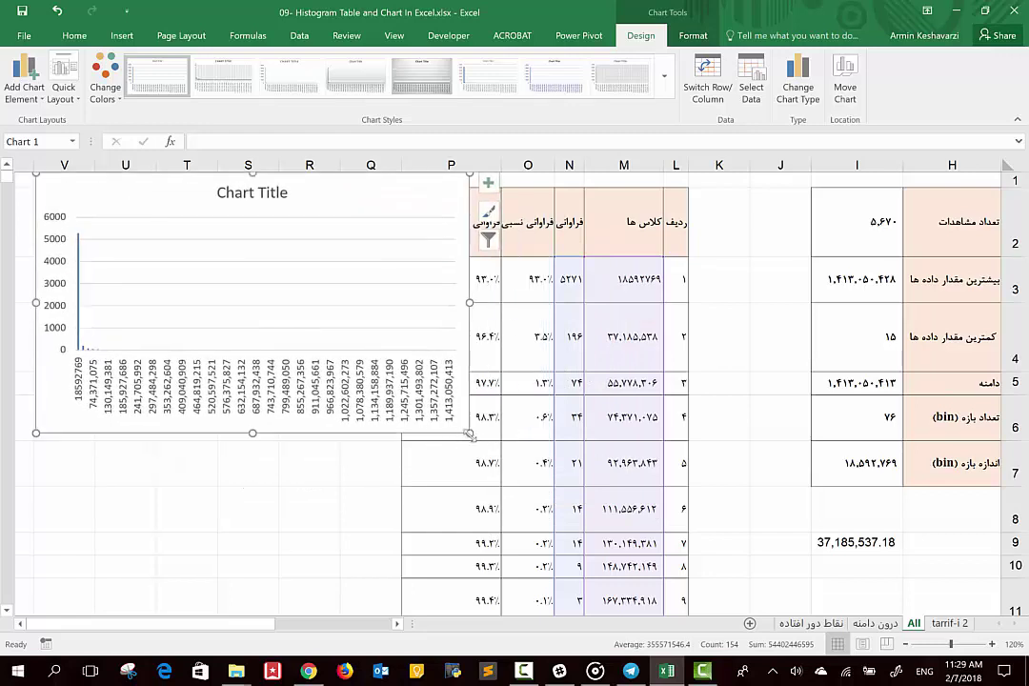
{"action": "left_click_drag", "start_coordinate": [470, 434], "coordinate": [826, 561]}
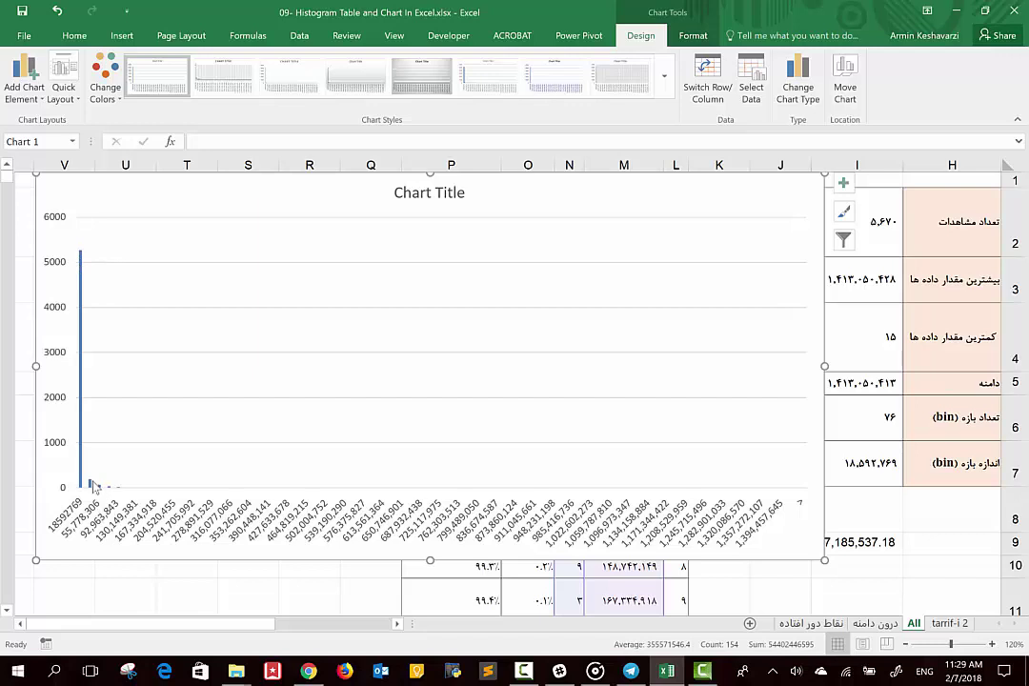
{"action": "left_click", "coordinate": [90, 486]}
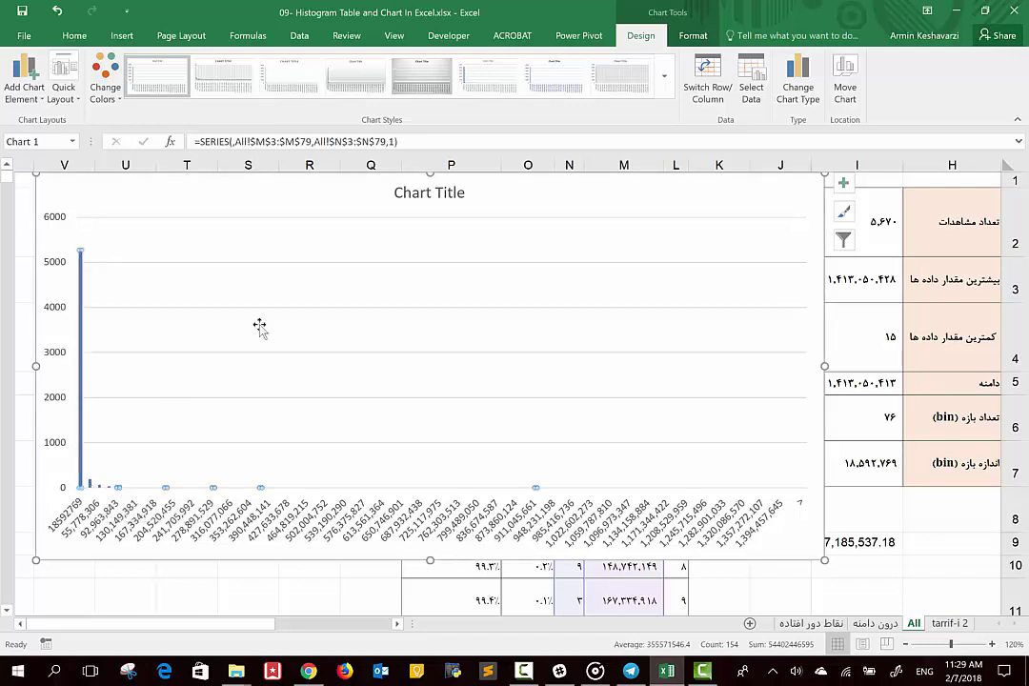
{"action": "mouse_move", "coordinate": [526, 194]}
{"action": "left_mouse_down"}
{"action": "mouse_move", "coordinate": [566, 259]}
{"action": "mouse_move", "coordinate": [543, 245]}
{"action": "left_mouse_up"}
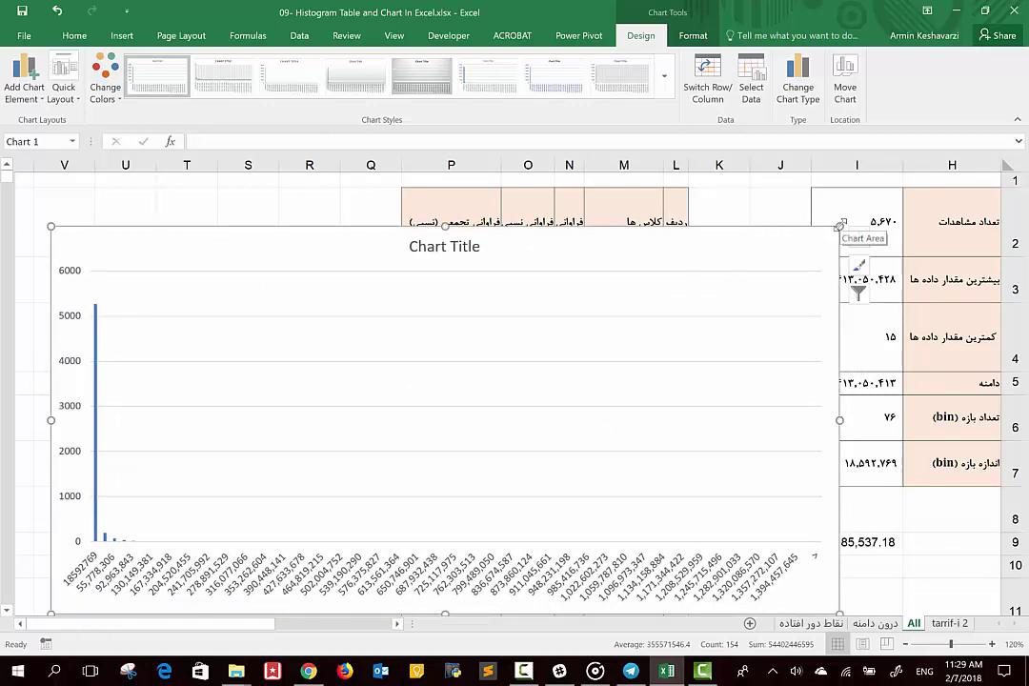
{"action": "left_click_drag", "start_coordinate": [840, 226], "coordinate": [682, 239]}
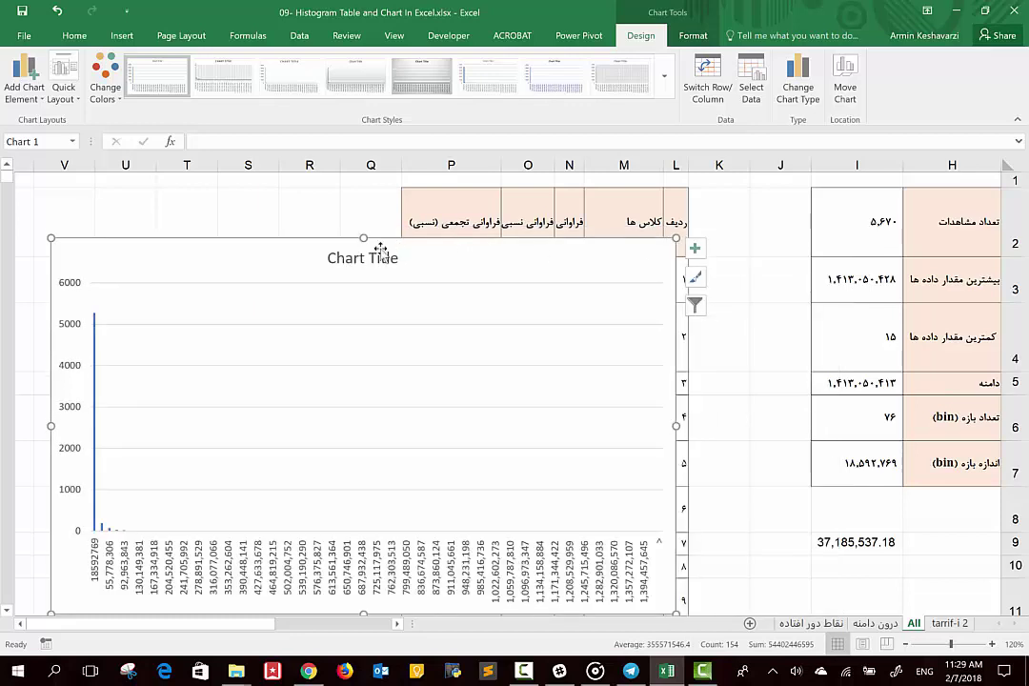
Retitle the chart 'هیستوگرام'
{"action": "double_click", "coordinate": [416, 251]}
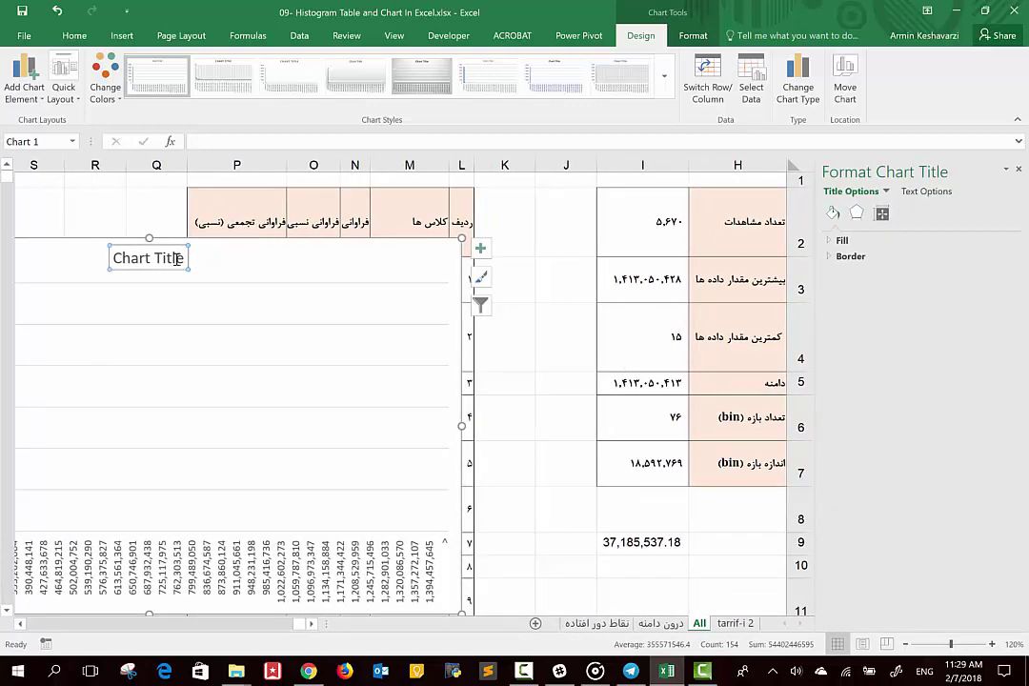
{"action": "double_click", "coordinate": [176, 258]}
{"action": "triple_click", "coordinate": [176, 259]}
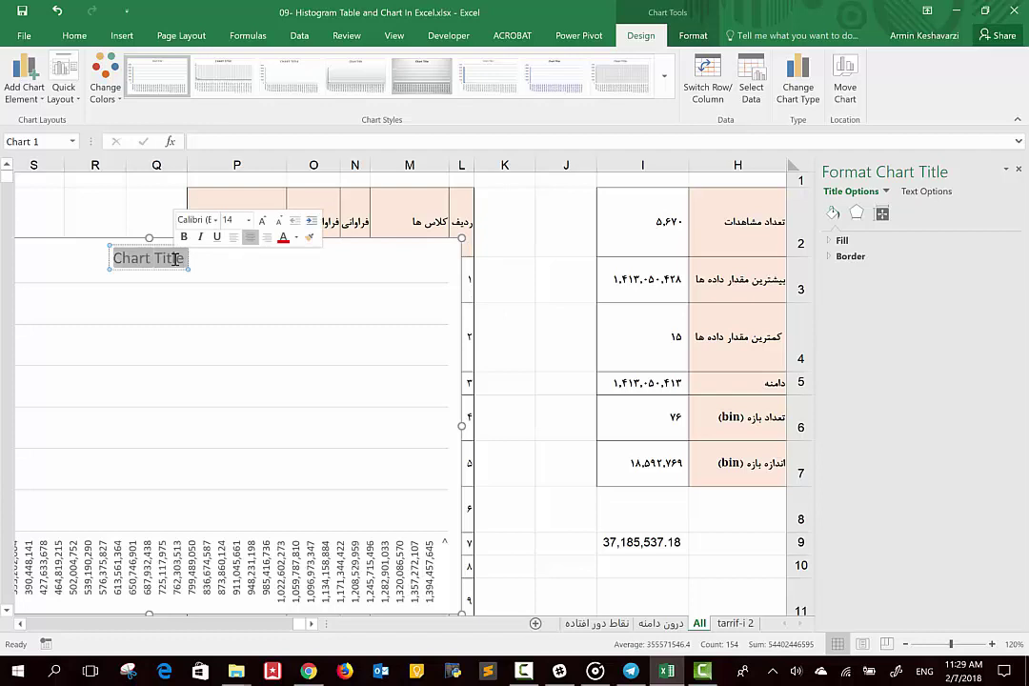
{"action": "type", "text": "هیست"}
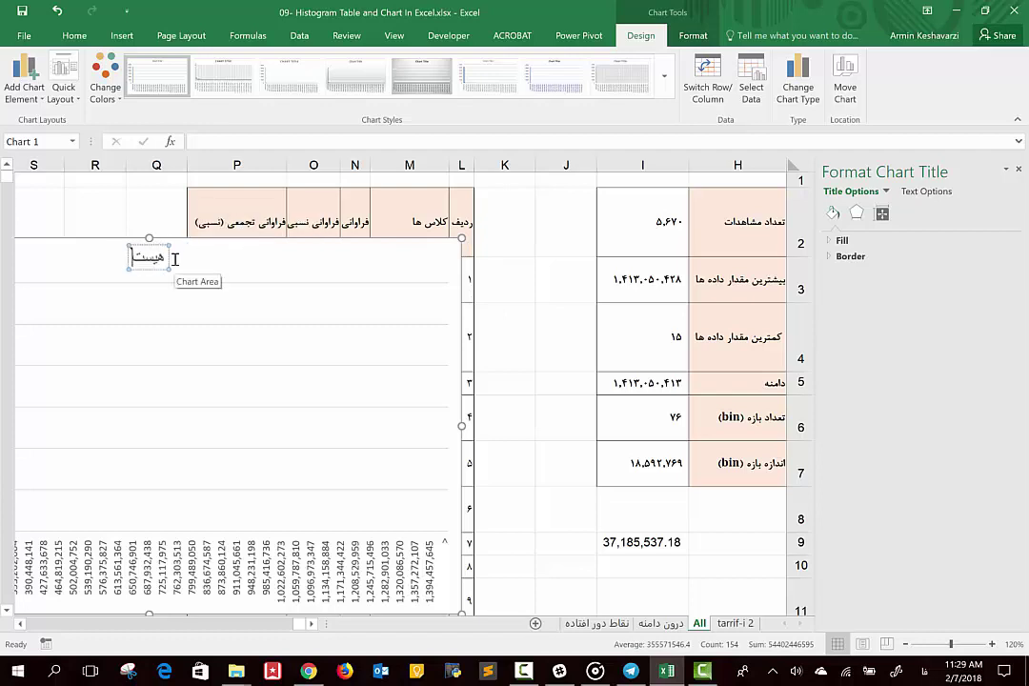
{"action": "type", "text": "وگرام"}
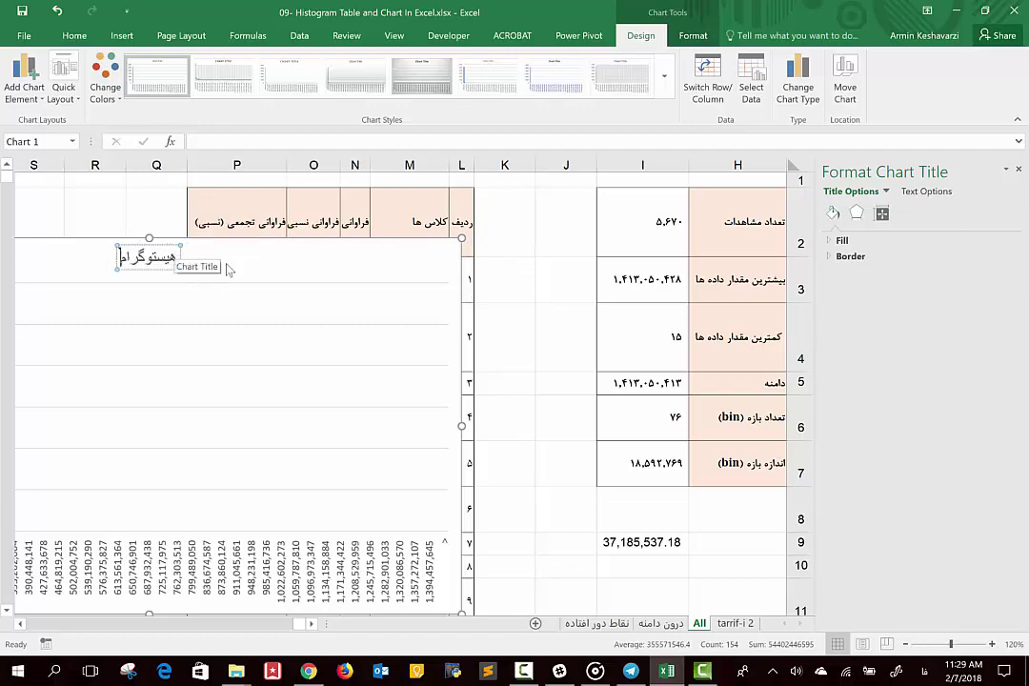
{"action": "left_click", "coordinate": [458, 277]}
{"action": "left_click", "coordinate": [542, 275]}
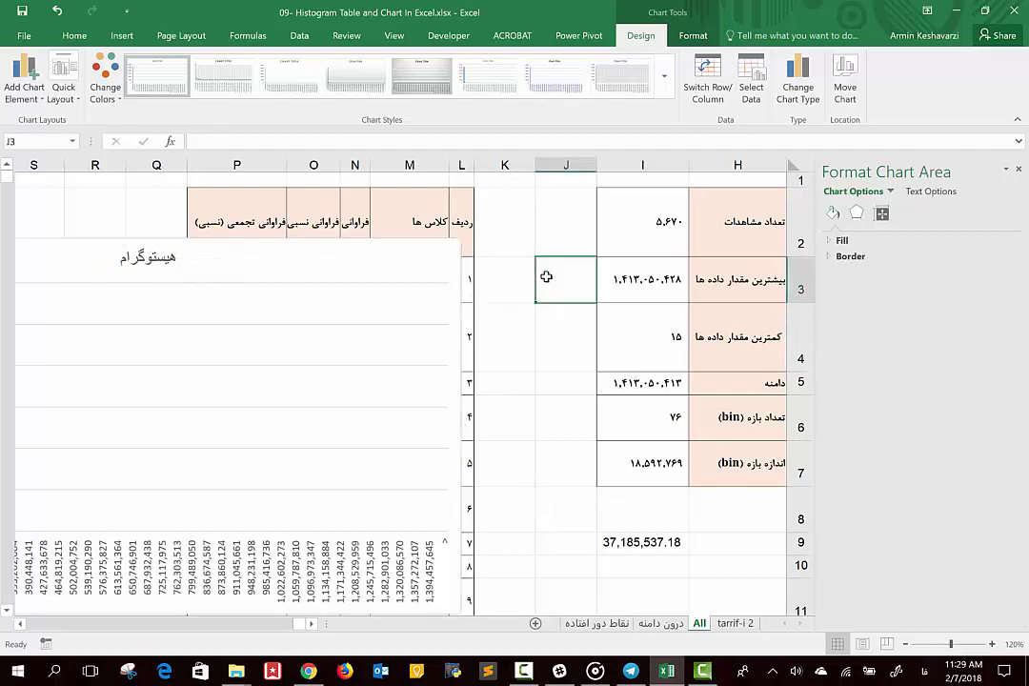
Insert a statistical Histogram of column B's dollar values and move it over columns D–F
{"action": "scroll", "coordinate": [582, 285], "scroll_direction": "right", "scroll_amount": 5}
{"action": "scroll", "coordinate": [578, 283], "scroll_direction": "right", "scroll_amount": 5}
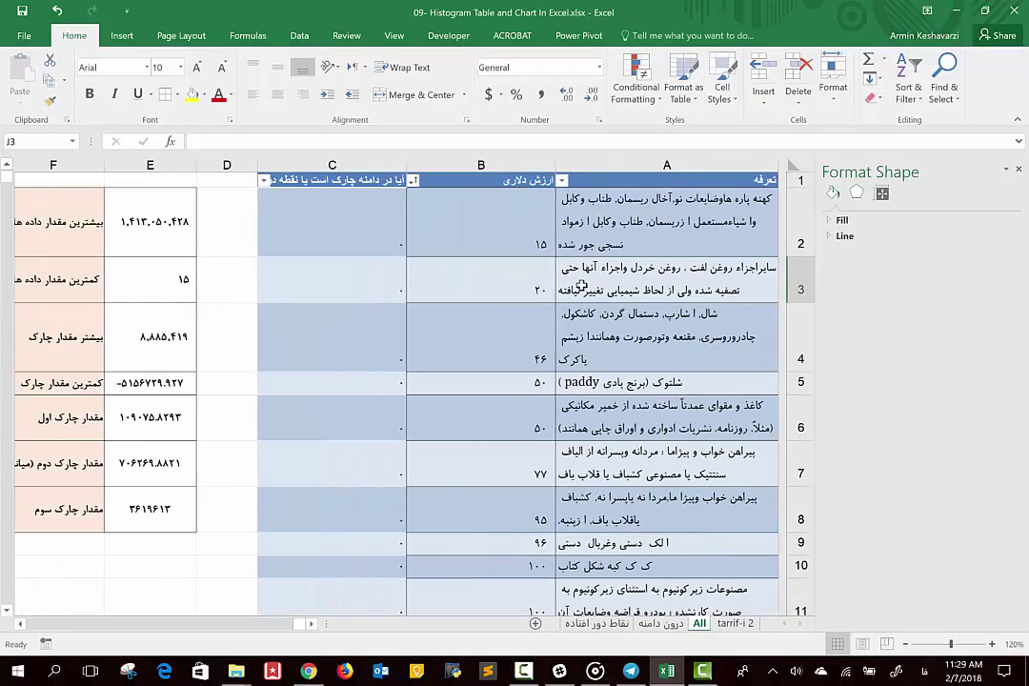
{"action": "left_click", "coordinate": [513, 169]}
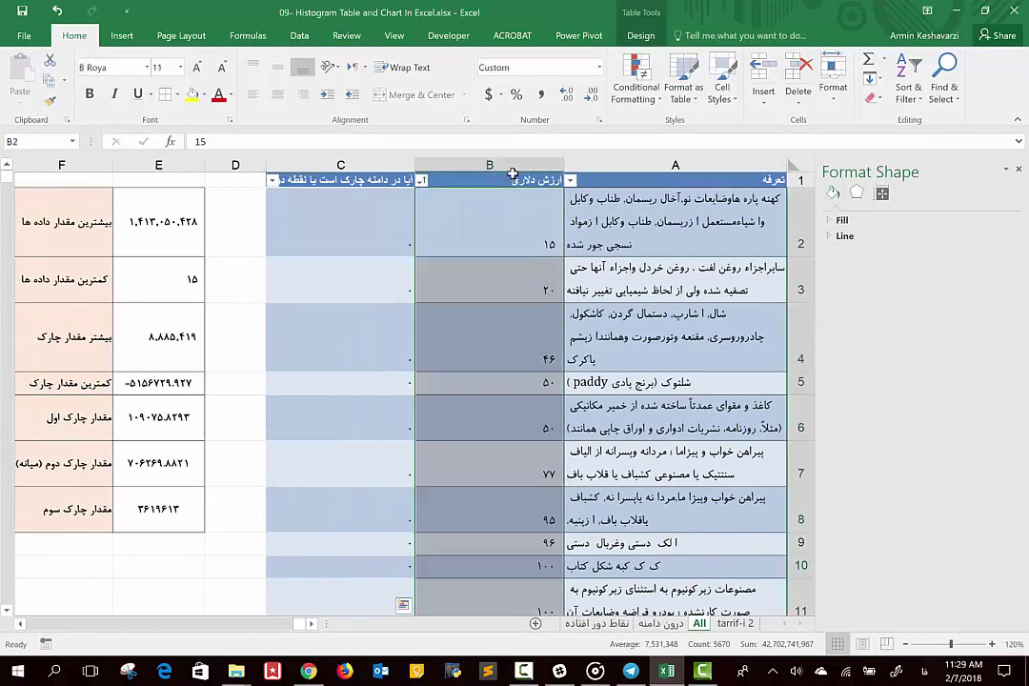
{"action": "left_click", "coordinate": [121, 35]}
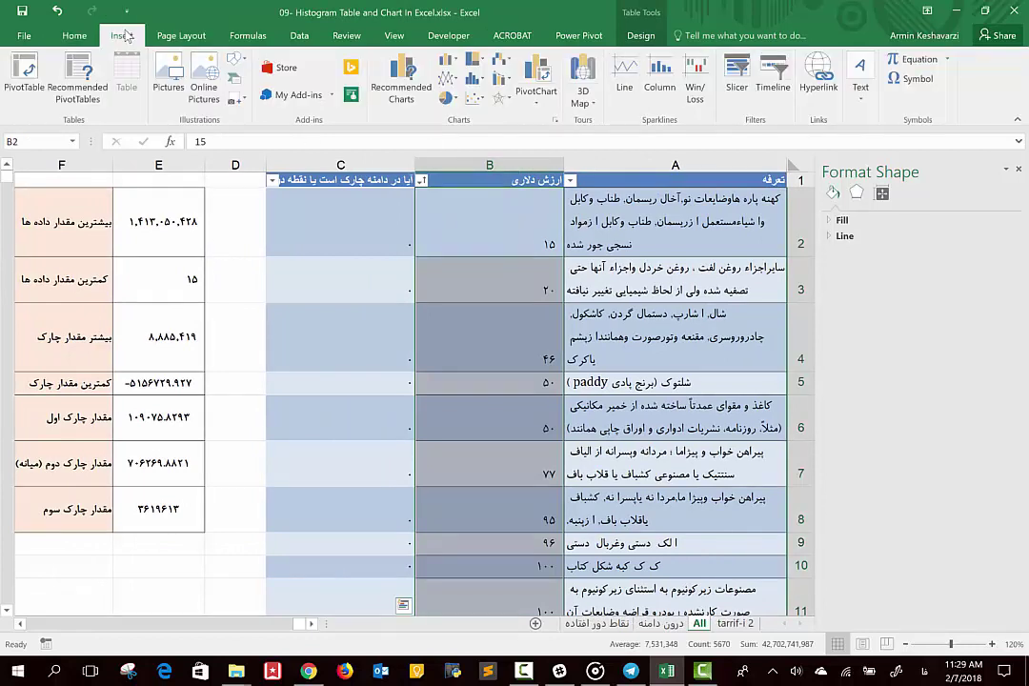
{"action": "left_click", "coordinate": [475, 81]}
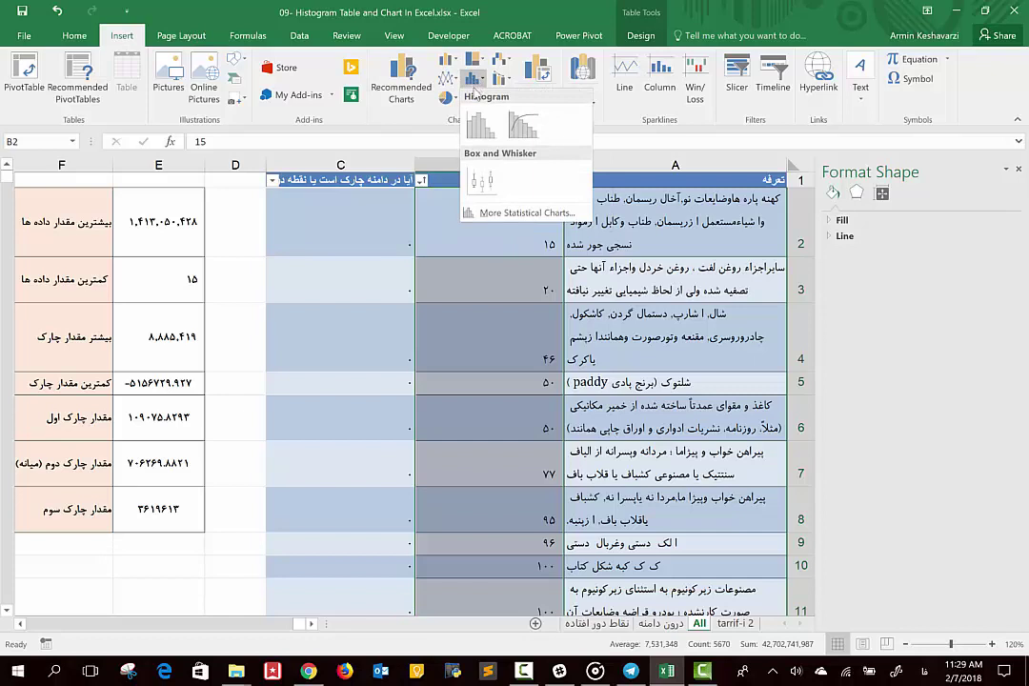
{"action": "left_click", "coordinate": [479, 122]}
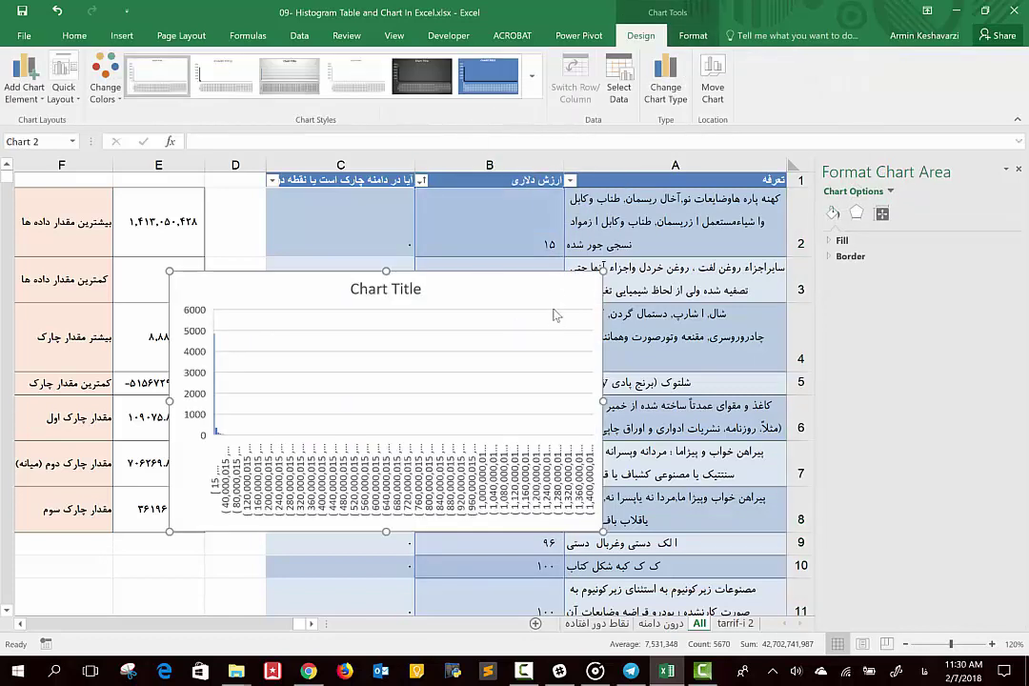
{"action": "left_click_drag", "start_coordinate": [551, 293], "coordinate": [372, 228]}
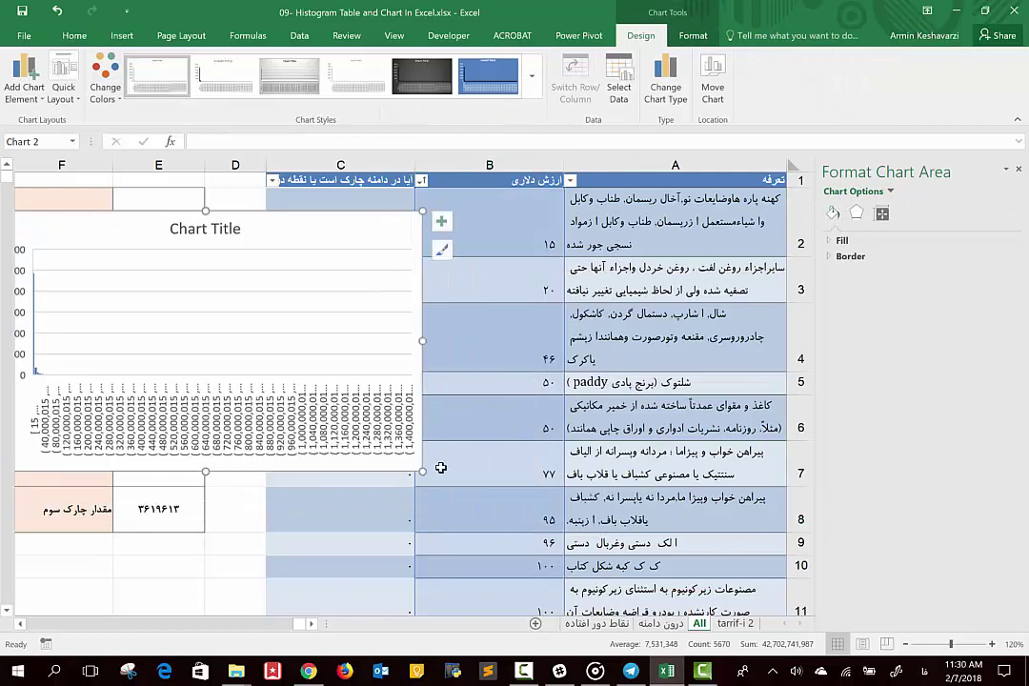
Stretch the histogram leftward and shrink its horizontal-axis bin labels to 6-point text
{"action": "left_click_drag", "start_coordinate": [423, 474], "coordinate": [756, 553]}
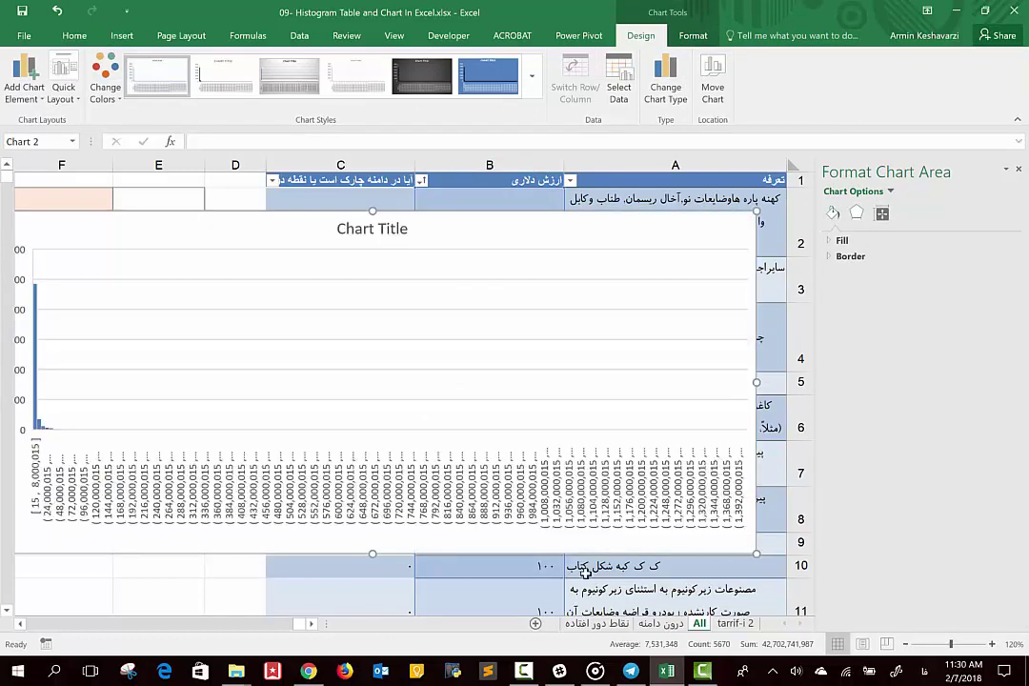
{"action": "left_click", "coordinate": [19, 625]}
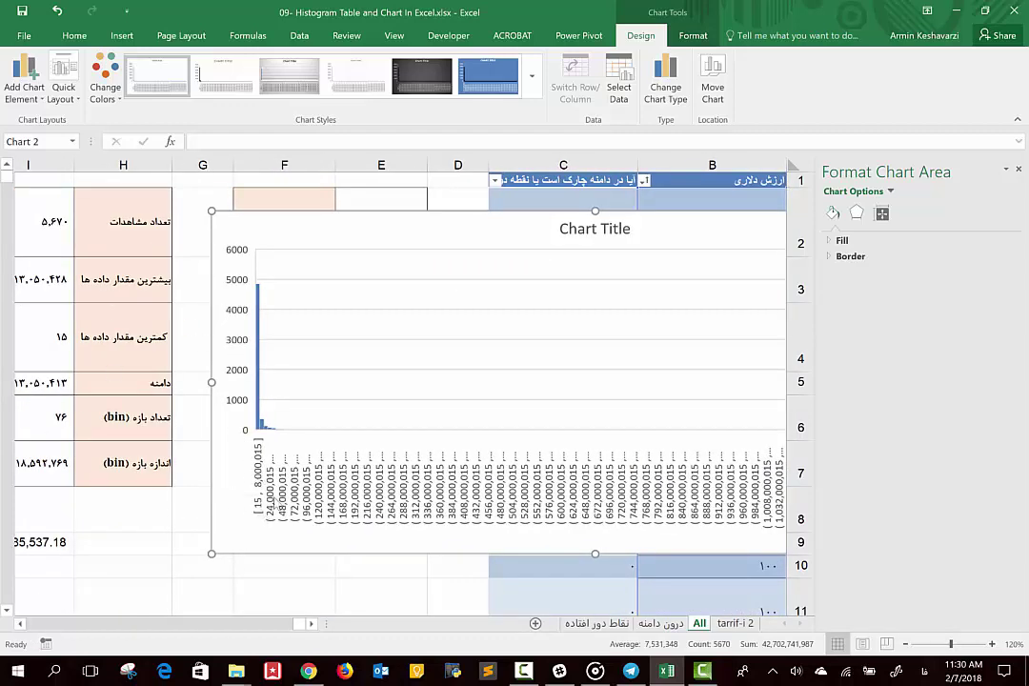
{"action": "left_click", "coordinate": [282, 495]}
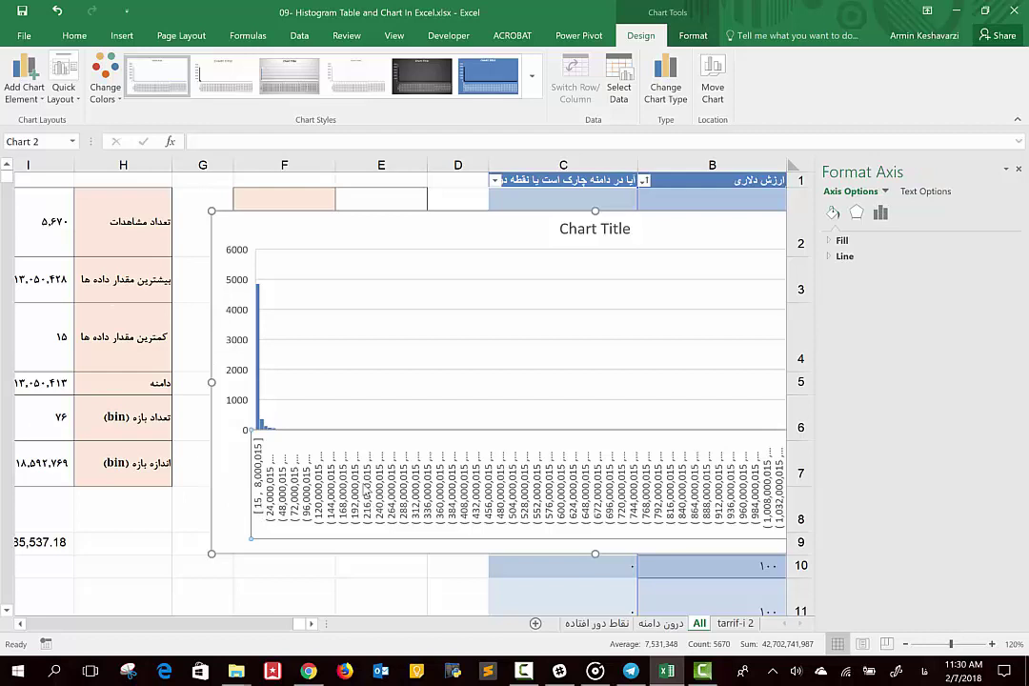
{"action": "left_click", "coordinate": [75, 35]}
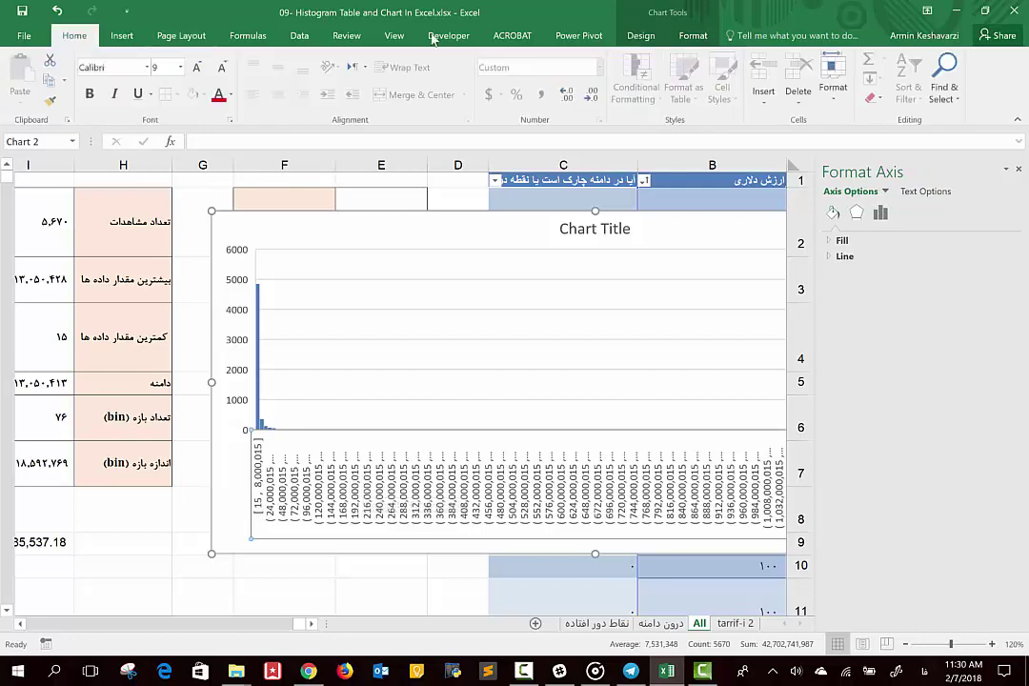
{"action": "left_click", "coordinate": [220, 72]}
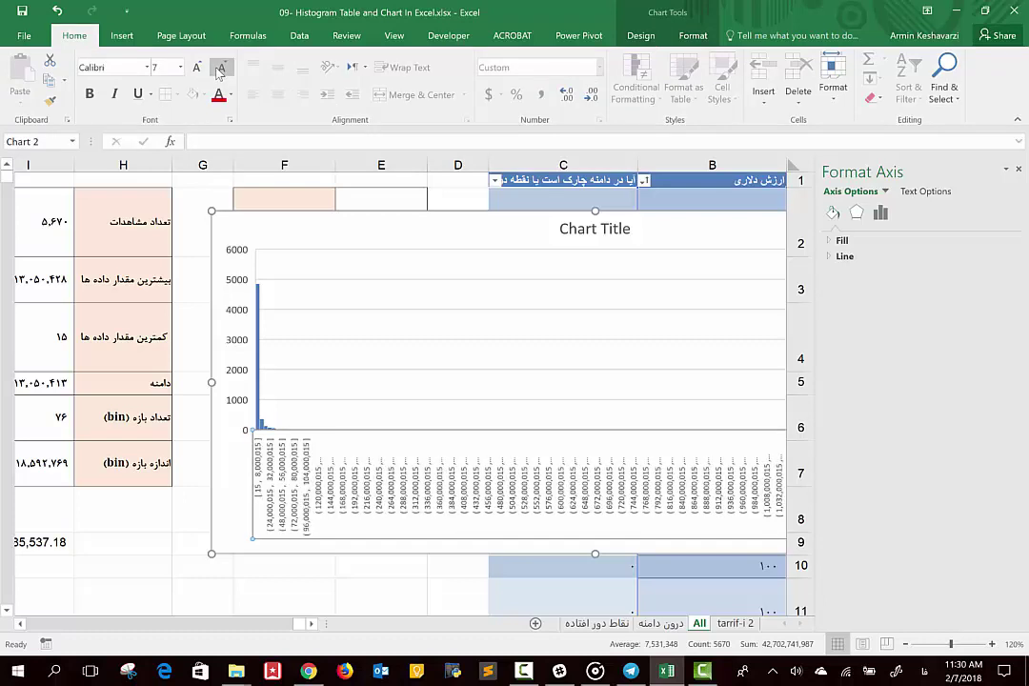
{"action": "left_click", "coordinate": [220, 72]}
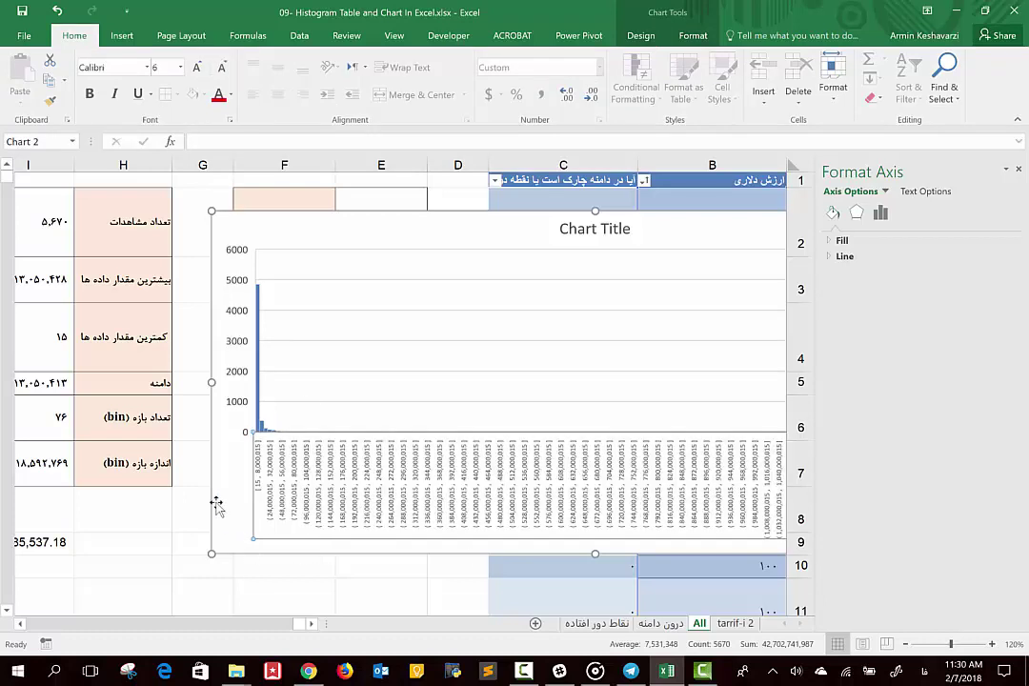
{"action": "left_click_drag", "start_coordinate": [216, 505], "coordinate": [18, 488]}
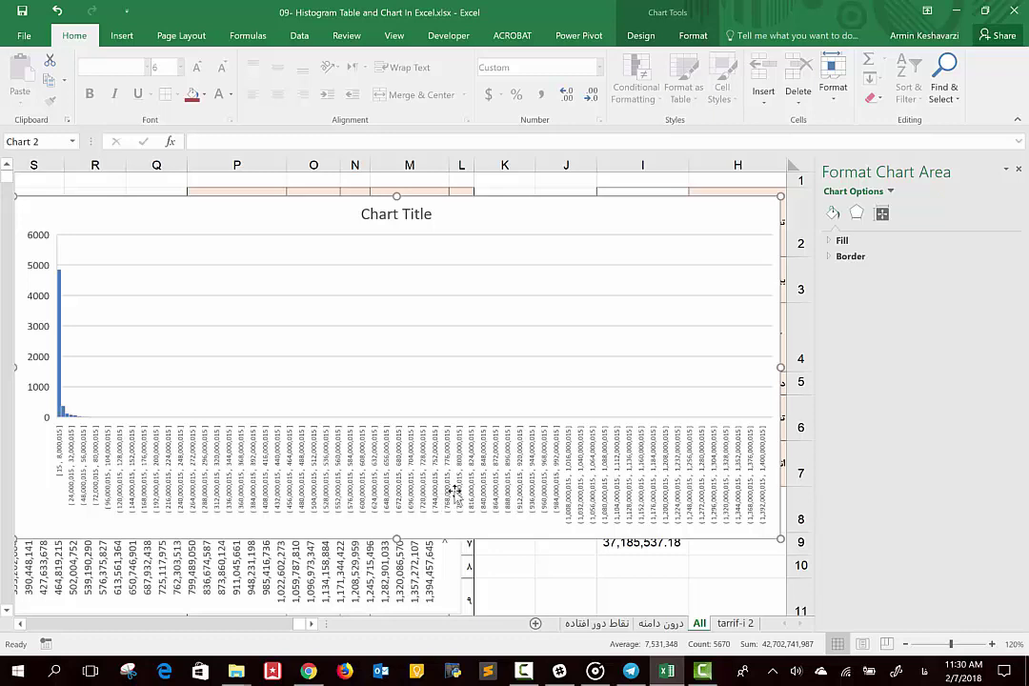
Set the histogram's horizontal axis to a fixed 76 bins instead of the automatic 177
{"action": "left_click", "coordinate": [636, 460]}
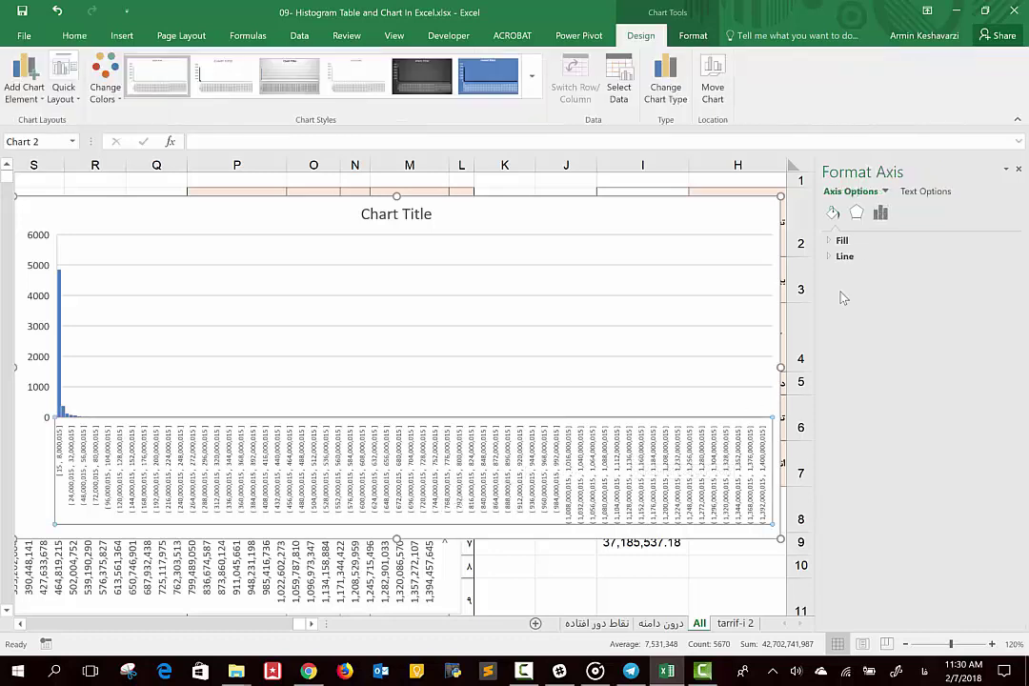
{"action": "left_click", "coordinate": [883, 214]}
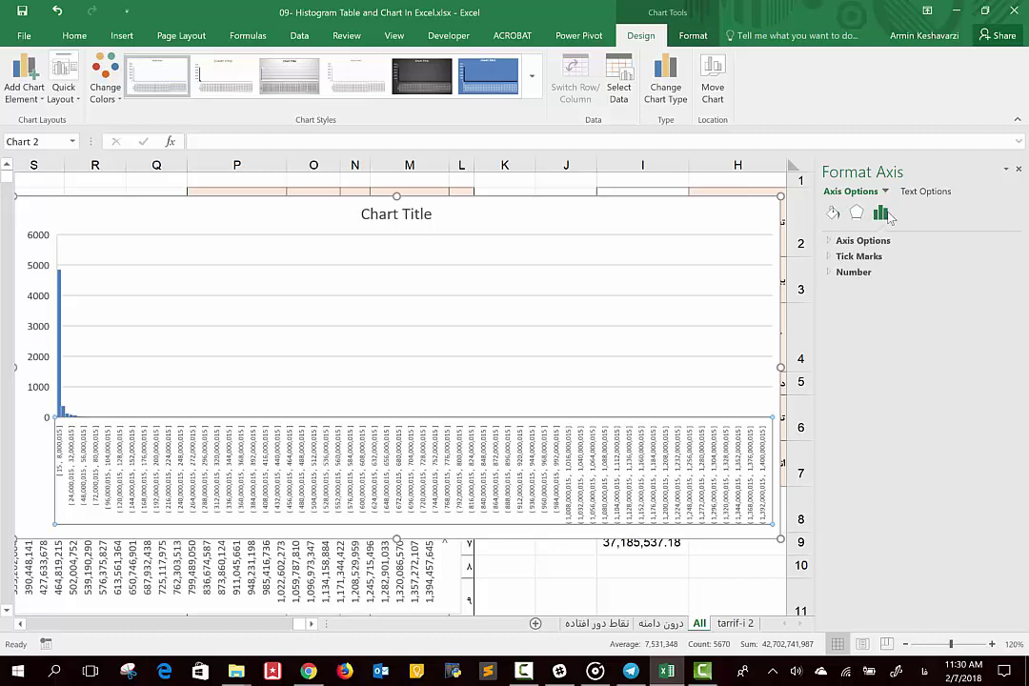
{"action": "left_click", "coordinate": [850, 244]}
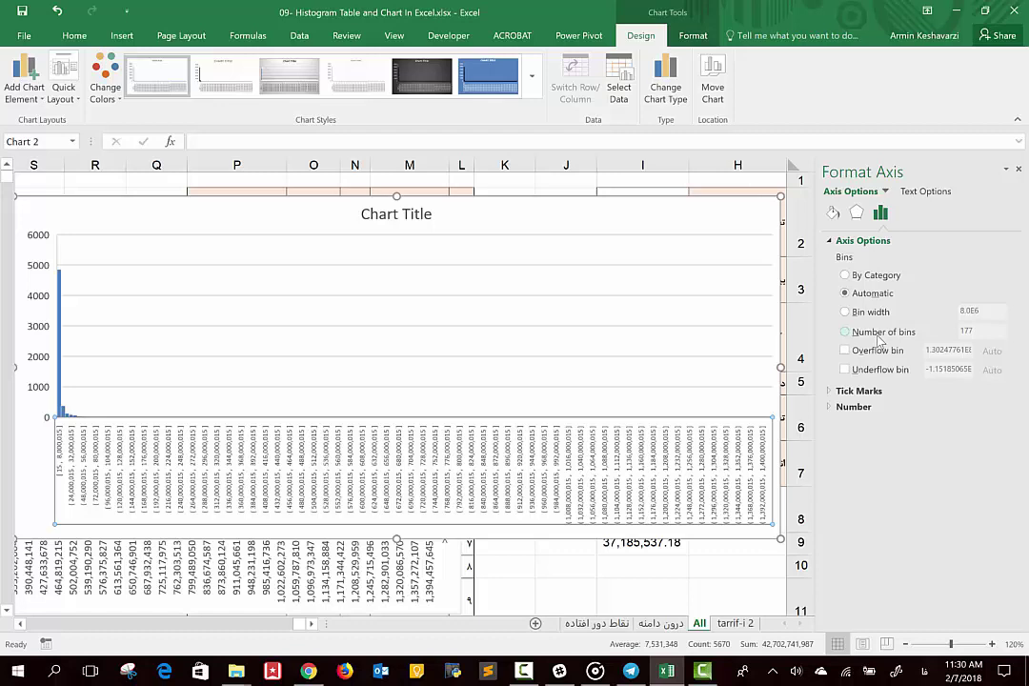
{"action": "left_click", "coordinate": [882, 334]}
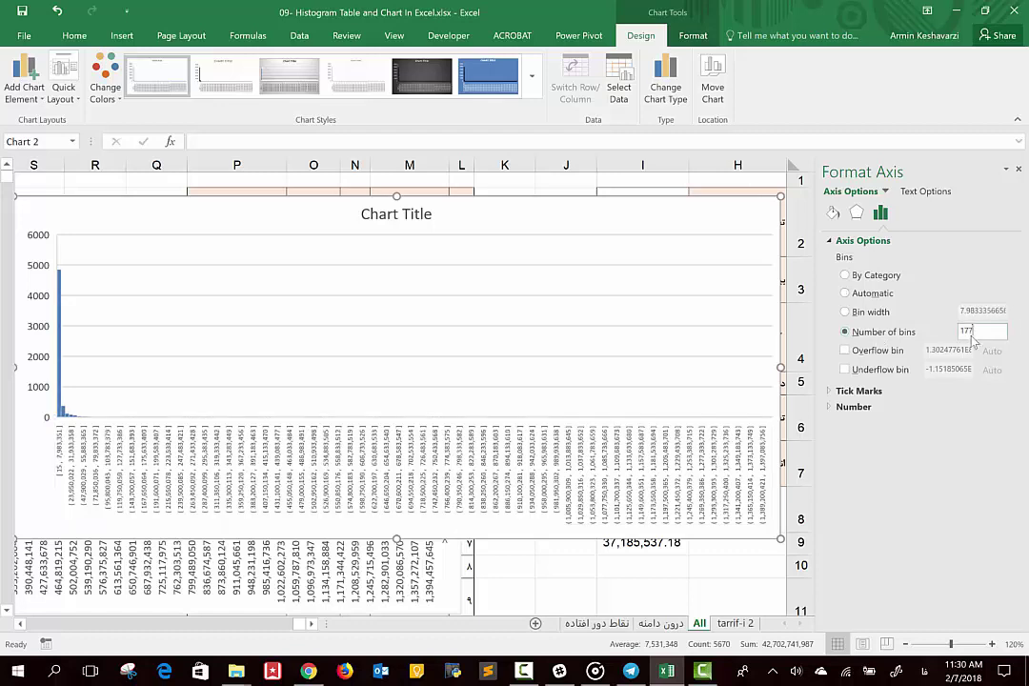
{"action": "double_click", "coordinate": [968, 332]}
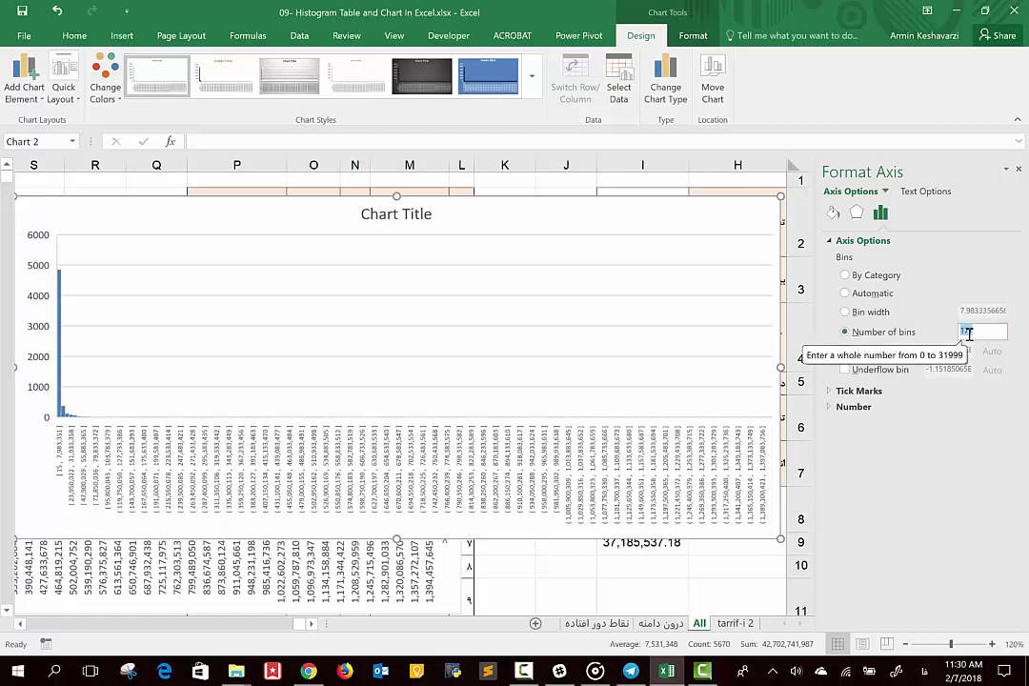
{"action": "type", "text": "7"}
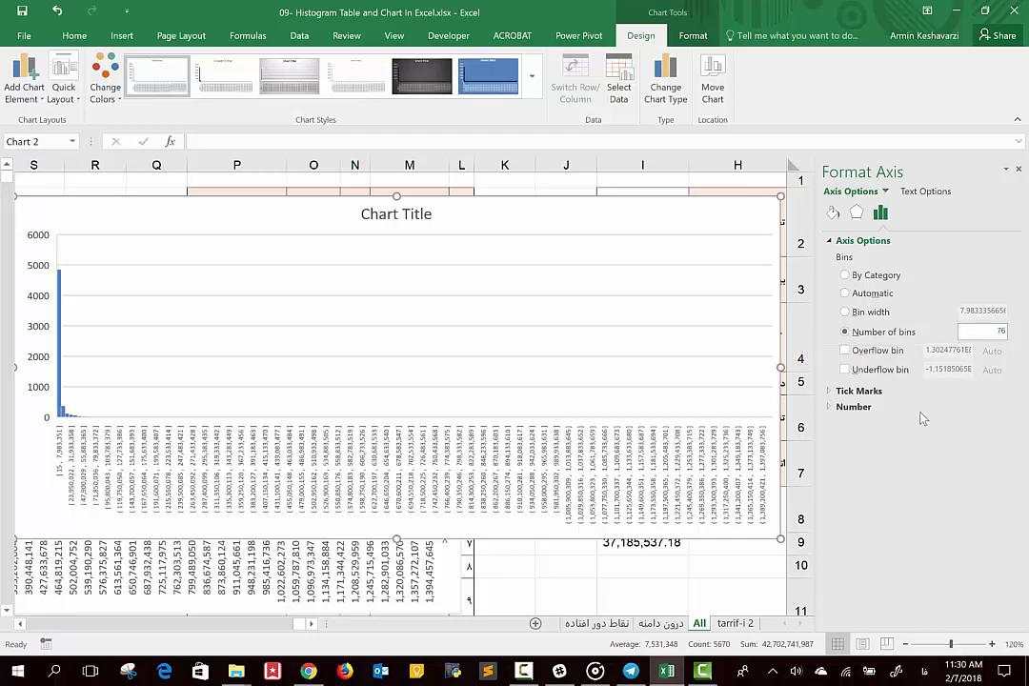
{"action": "left_click", "coordinate": [699, 374]}
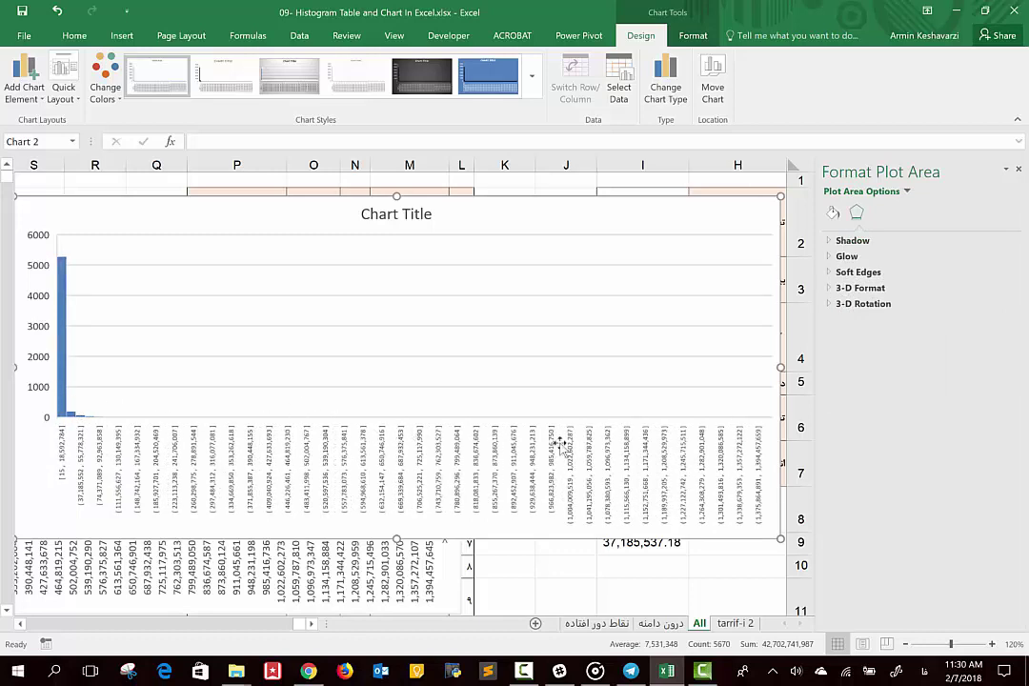
Move the histogram beside the dollar-value column, zoom out, and close the Format Chart Area pane
{"action": "scroll", "coordinate": [299, 448], "scroll_direction": "left", "scroll_amount": 3}
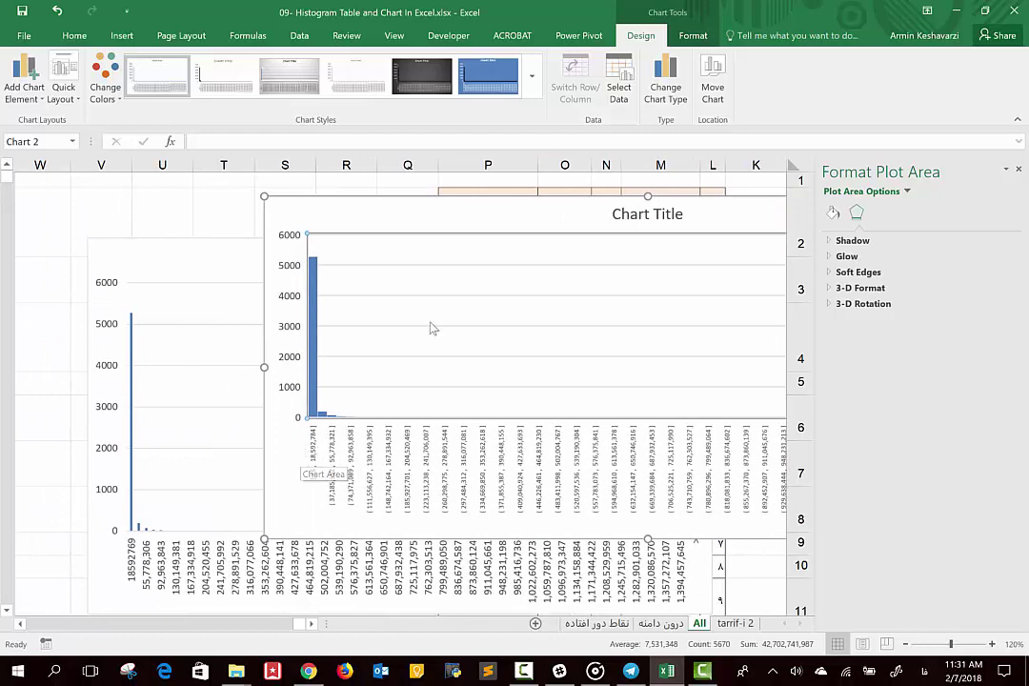
{"action": "left_click", "coordinate": [479, 208]}
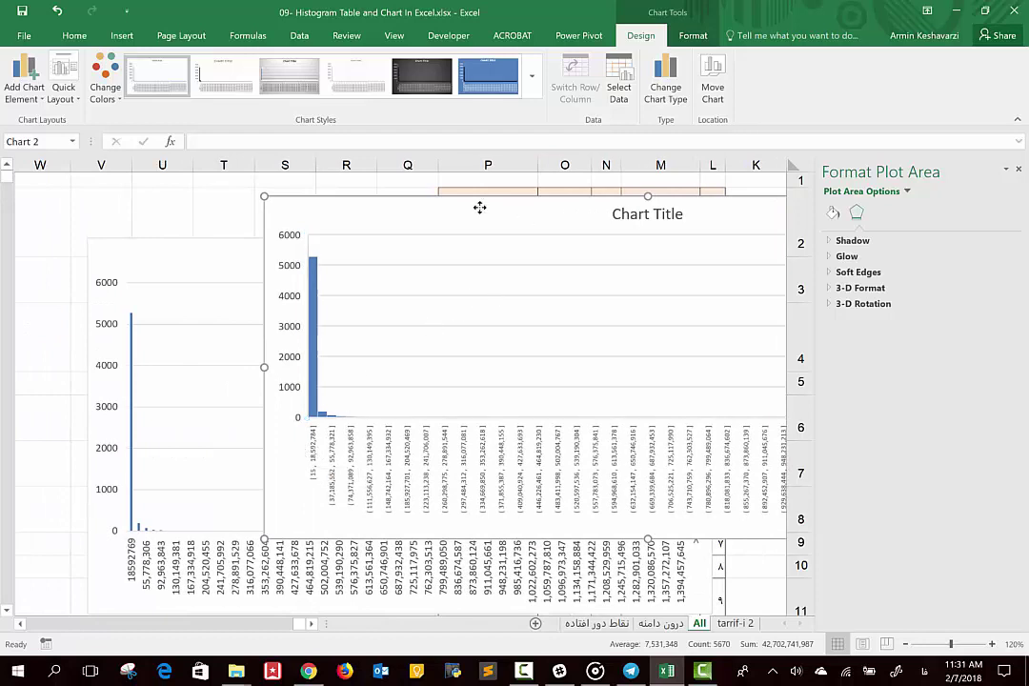
{"action": "left_click_drag", "start_coordinate": [479, 208], "coordinate": [341, 196]}
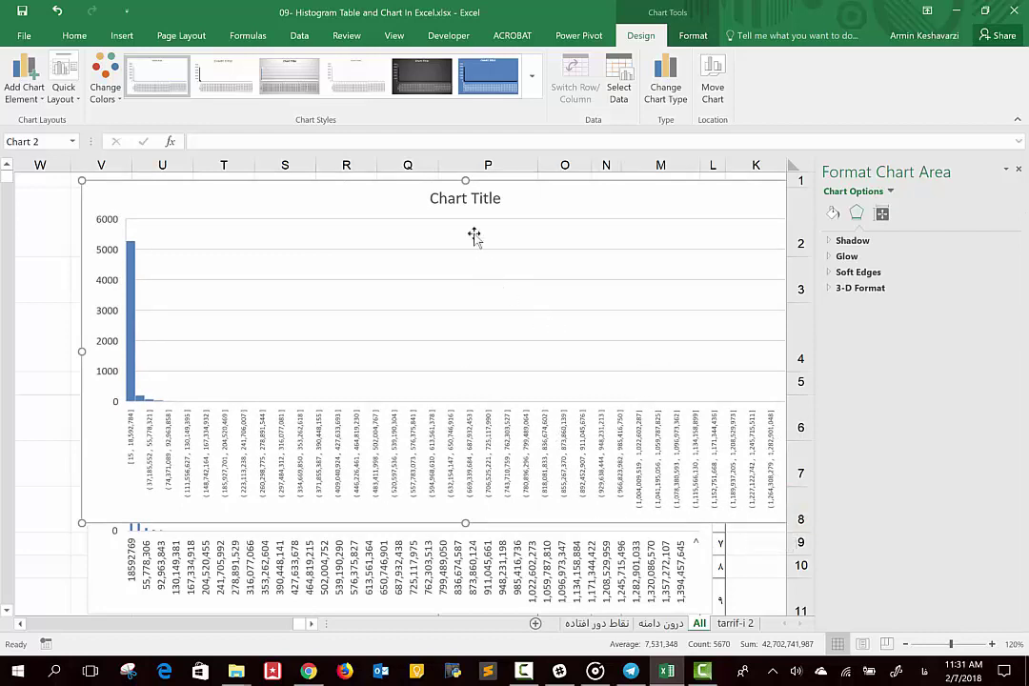
{"action": "left_click", "coordinate": [906, 646]}
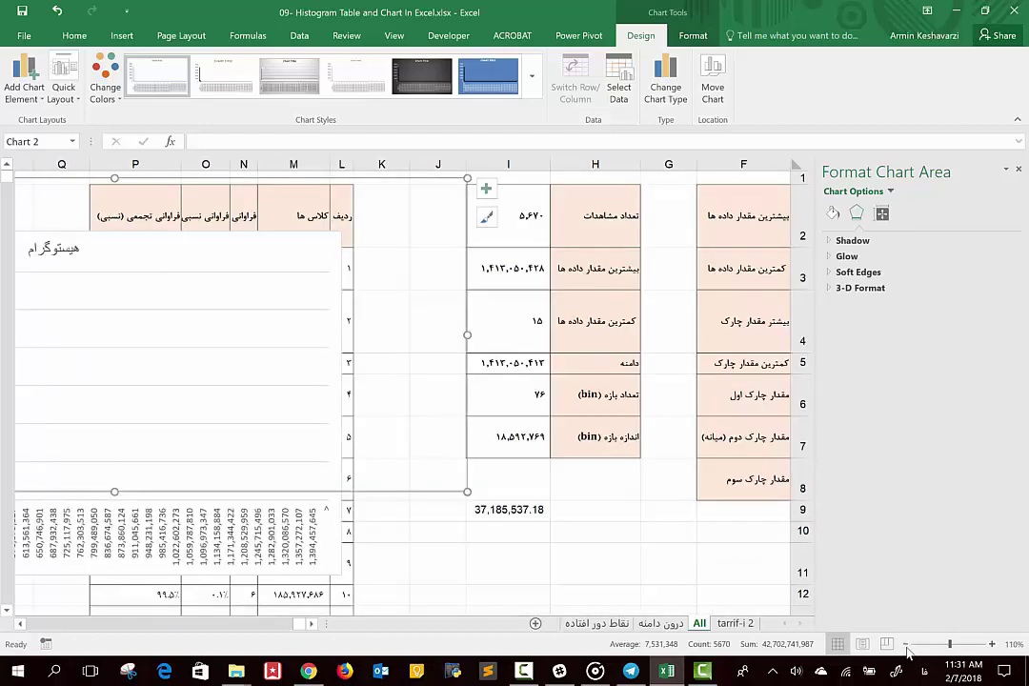
{"action": "left_click", "coordinate": [1019, 169]}
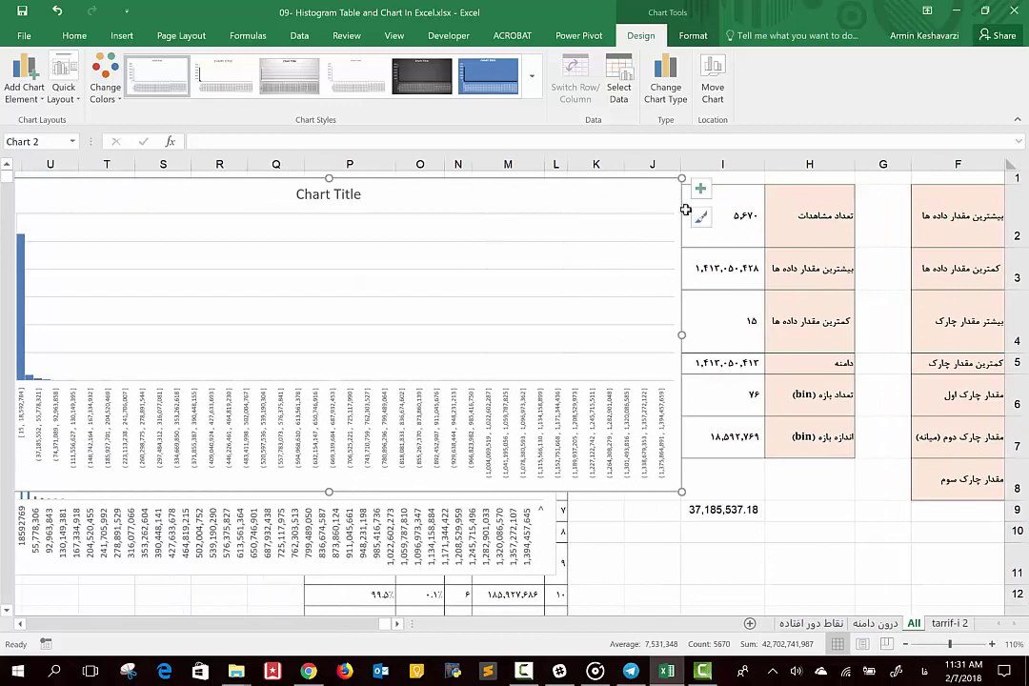
{"action": "mouse_move", "coordinate": [683, 211]}
{"action": "left_mouse_down"}
{"action": "mouse_move", "coordinate": [1025, 292]}
{"action": "mouse_move", "coordinate": [879, 239]}
{"action": "left_mouse_up"}
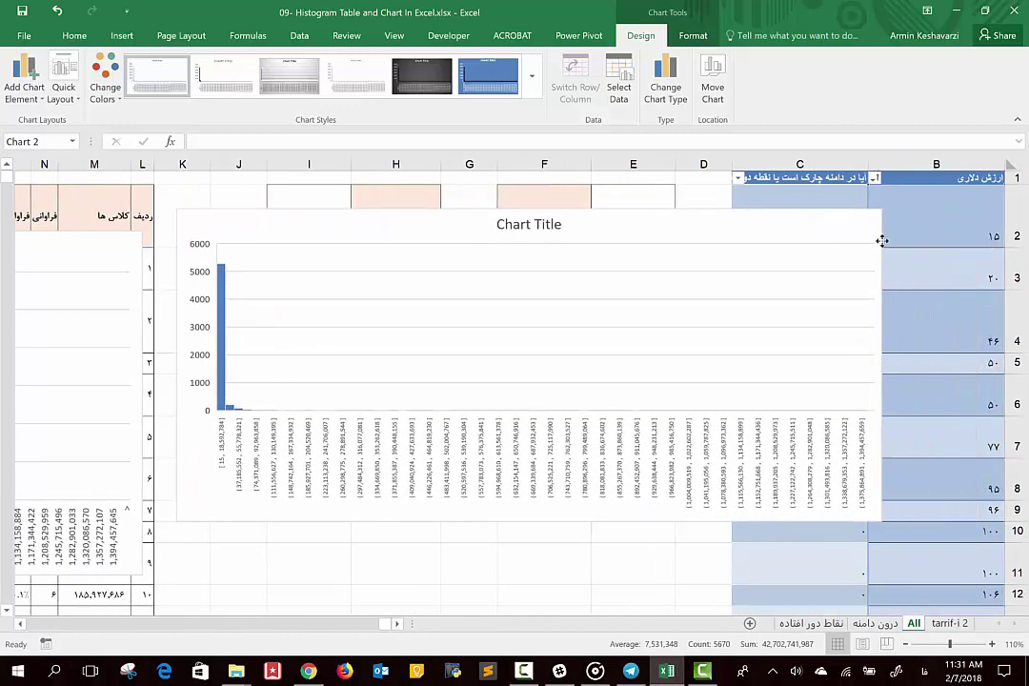
{"action": "mouse_move", "coordinate": [221, 328]}
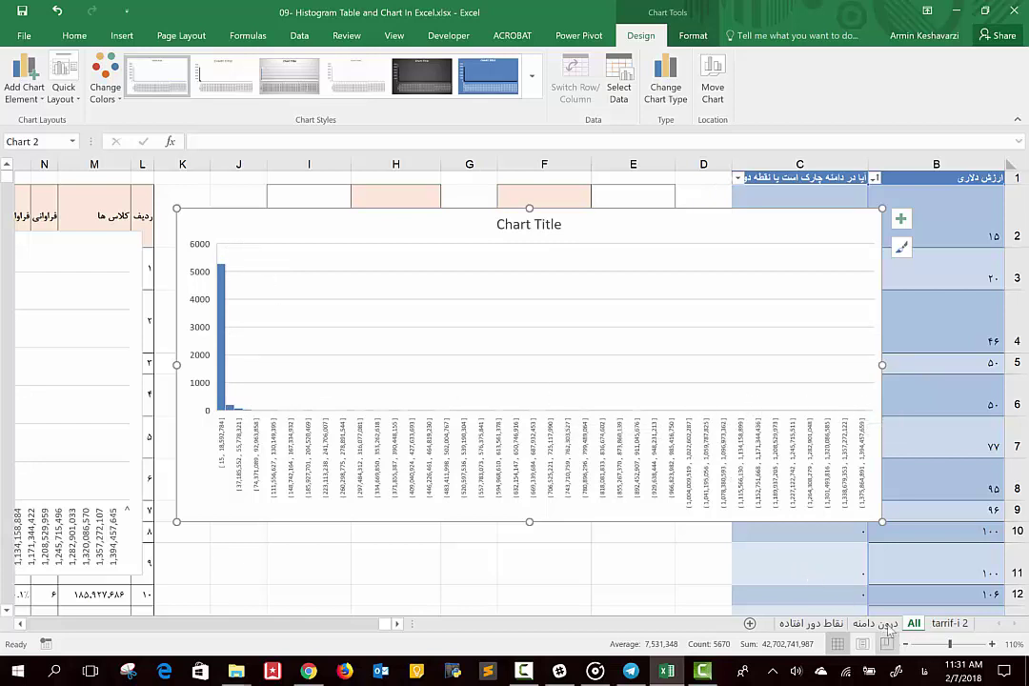
On the درون دامنه sheet, insert a Statistic histogram chart of column B
{"action": "left_click", "coordinate": [834, 624]}
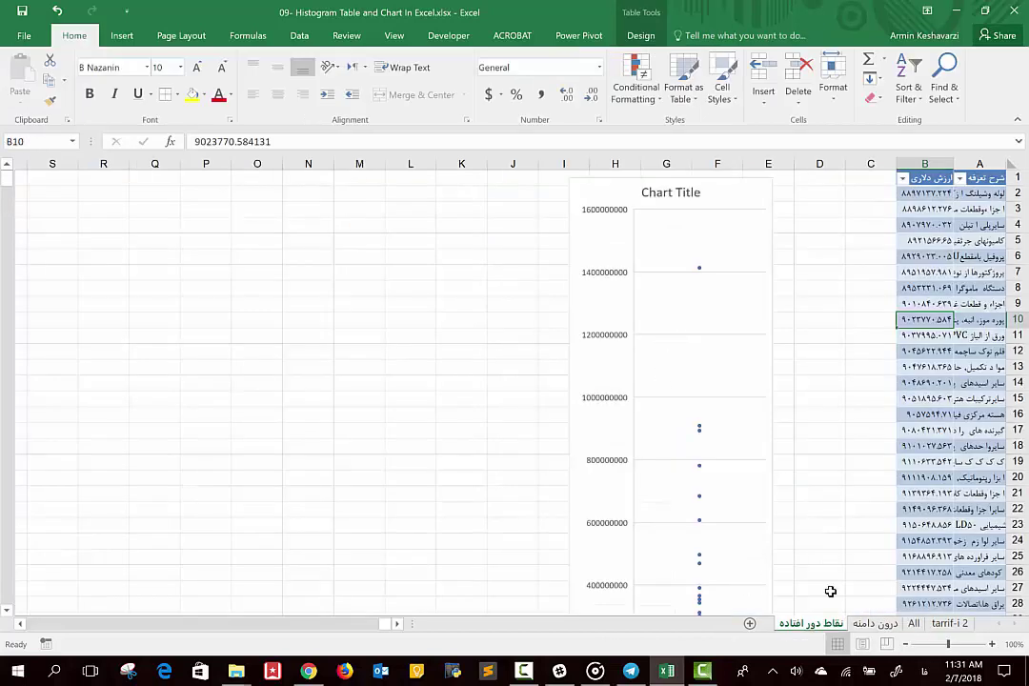
{"action": "left_click", "coordinate": [877, 624]}
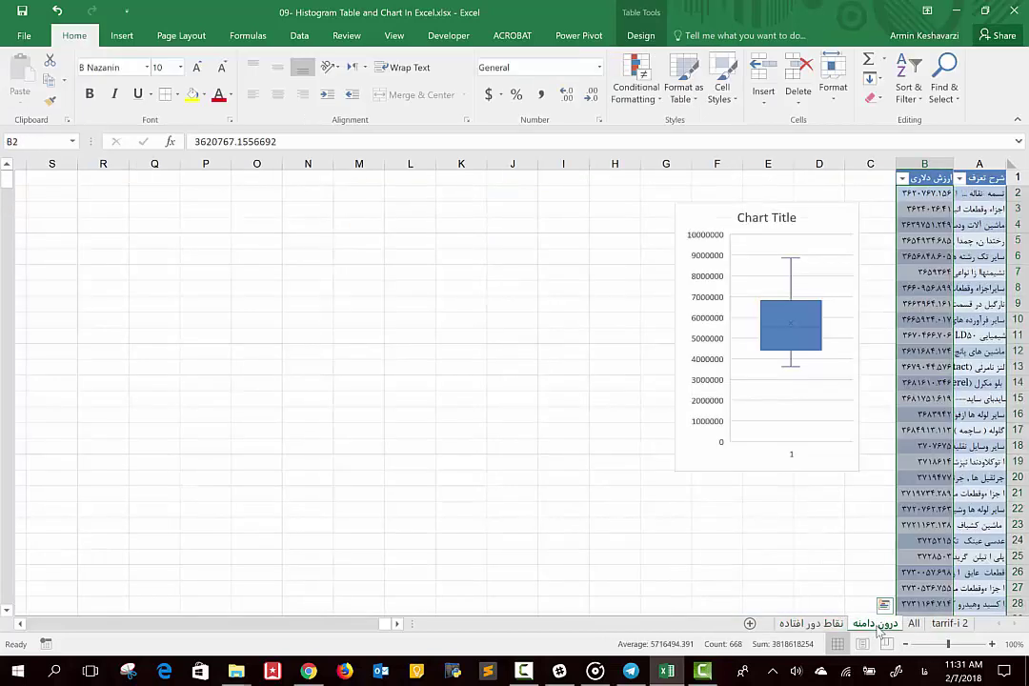
{"action": "left_click", "coordinate": [940, 168]}
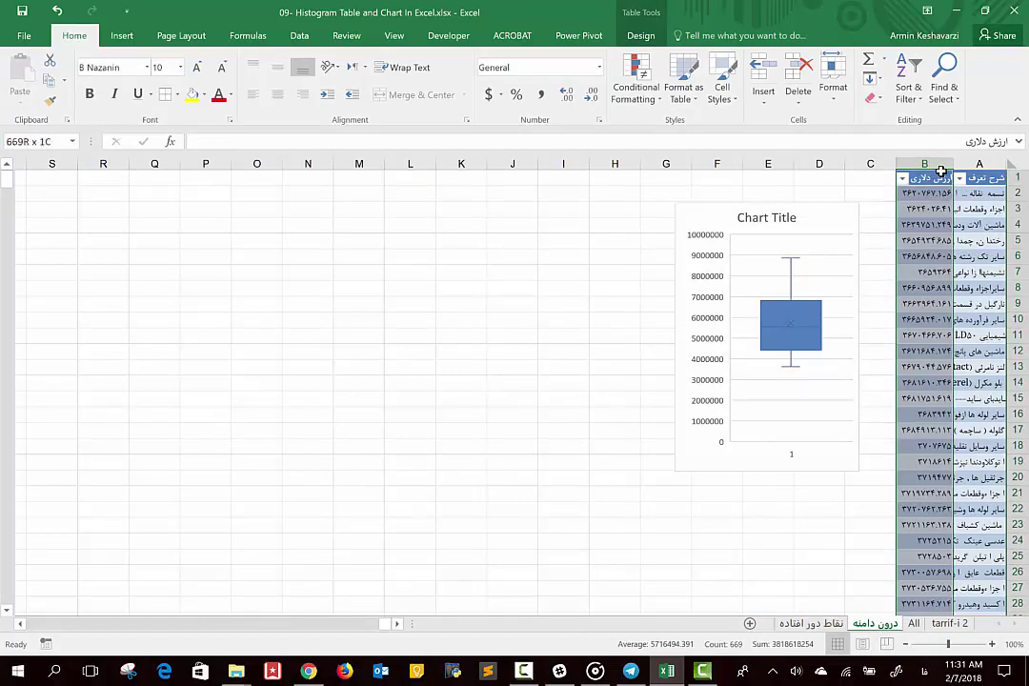
{"action": "left_click", "coordinate": [138, 40]}
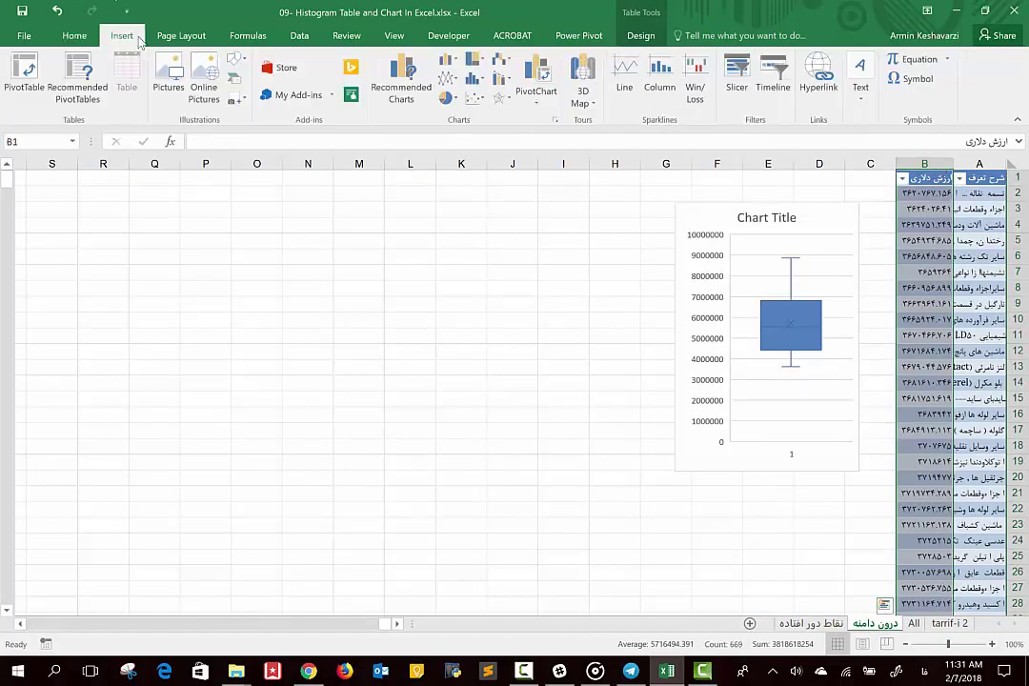
{"action": "left_click", "coordinate": [473, 78]}
{"action": "left_click", "coordinate": [482, 122]}
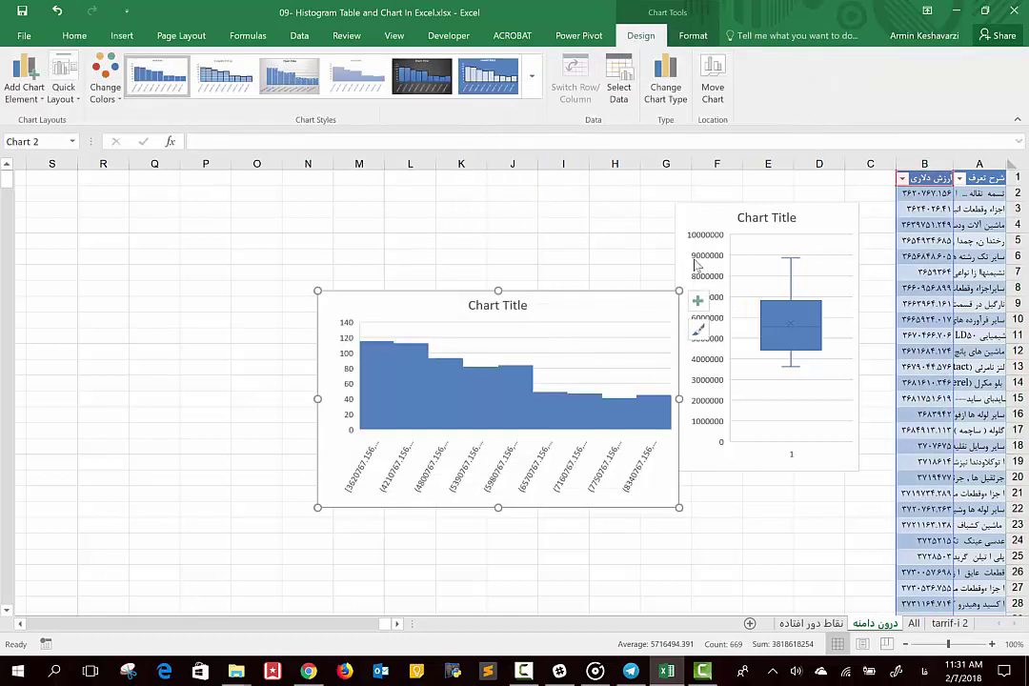
Place the histogram beside the box plot, enlarge it, and shrink its axis labels to 7-point
{"action": "left_click_drag", "start_coordinate": [648, 294], "coordinate": [646, 200]}
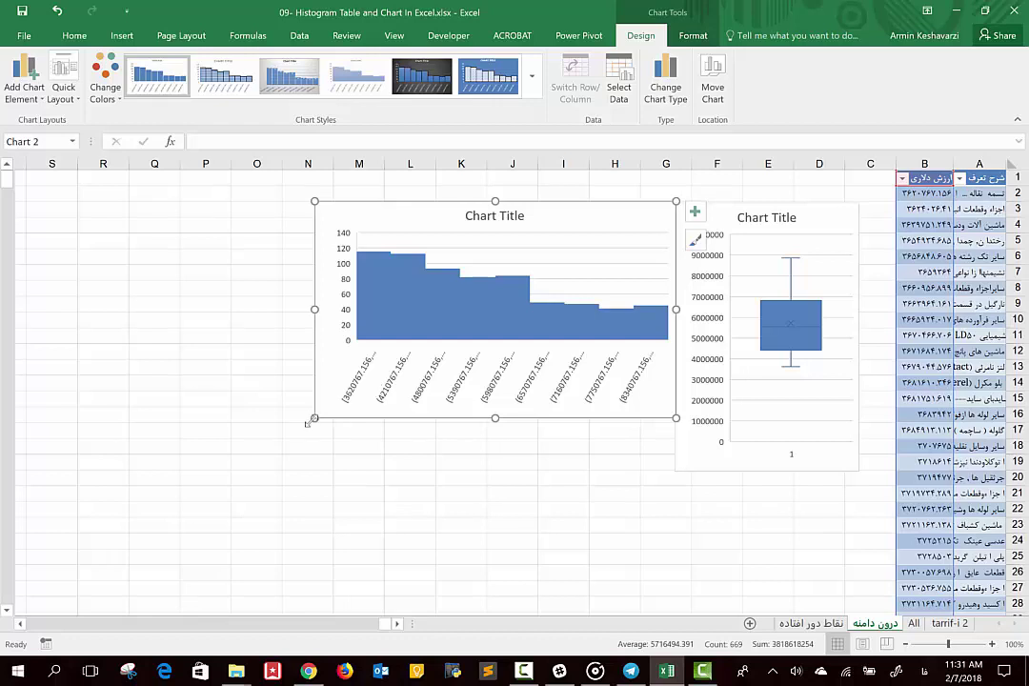
{"action": "left_click_drag", "start_coordinate": [314, 417], "coordinate": [259, 471]}
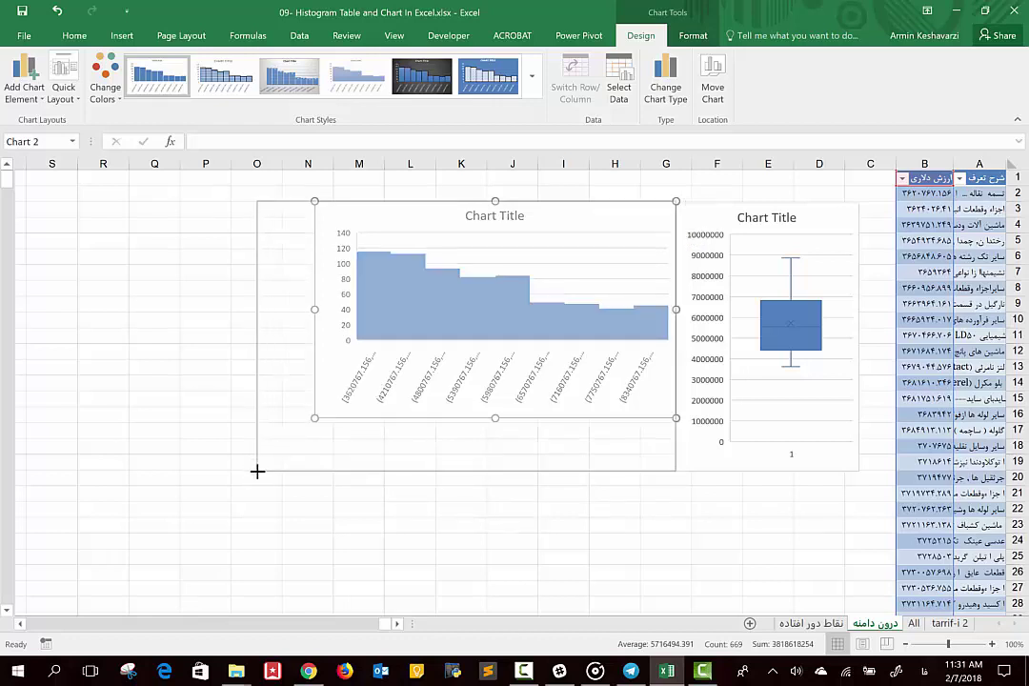
{"action": "left_click", "coordinate": [379, 431]}
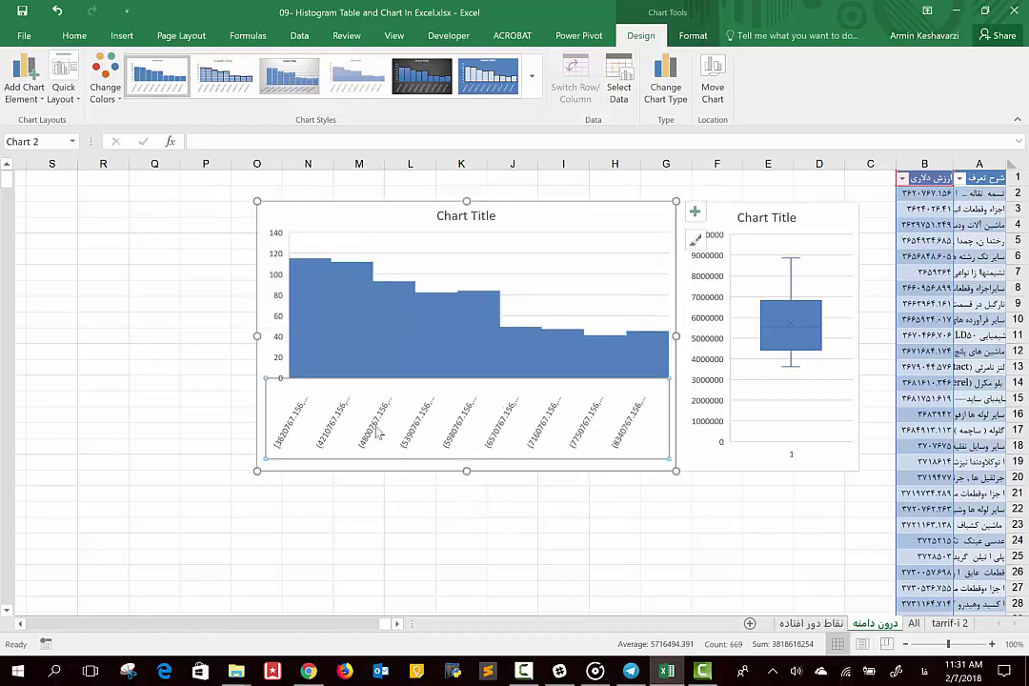
{"action": "left_click", "coordinate": [74, 35]}
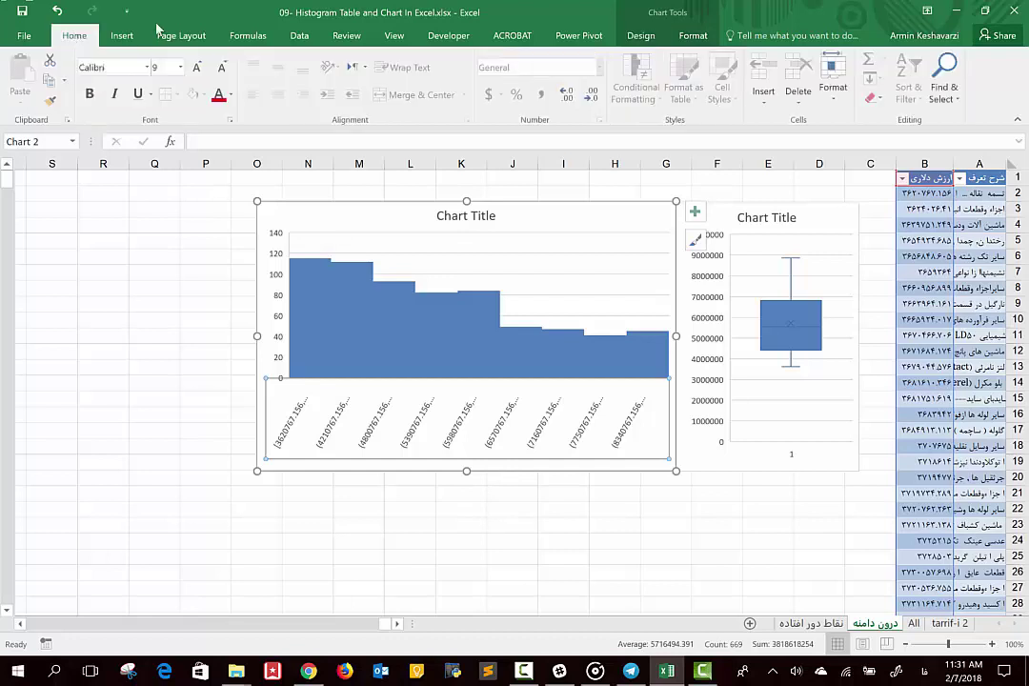
{"action": "left_click", "coordinate": [219, 68]}
{"action": "left_click", "coordinate": [219, 69]}
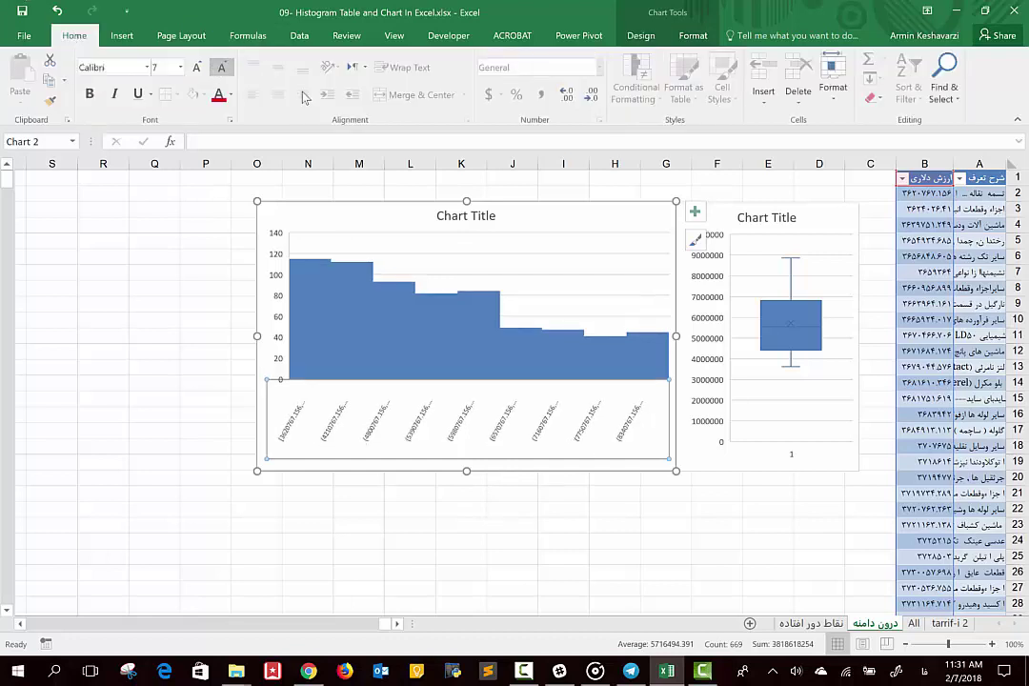
{"action": "left_click", "coordinate": [934, 167]}
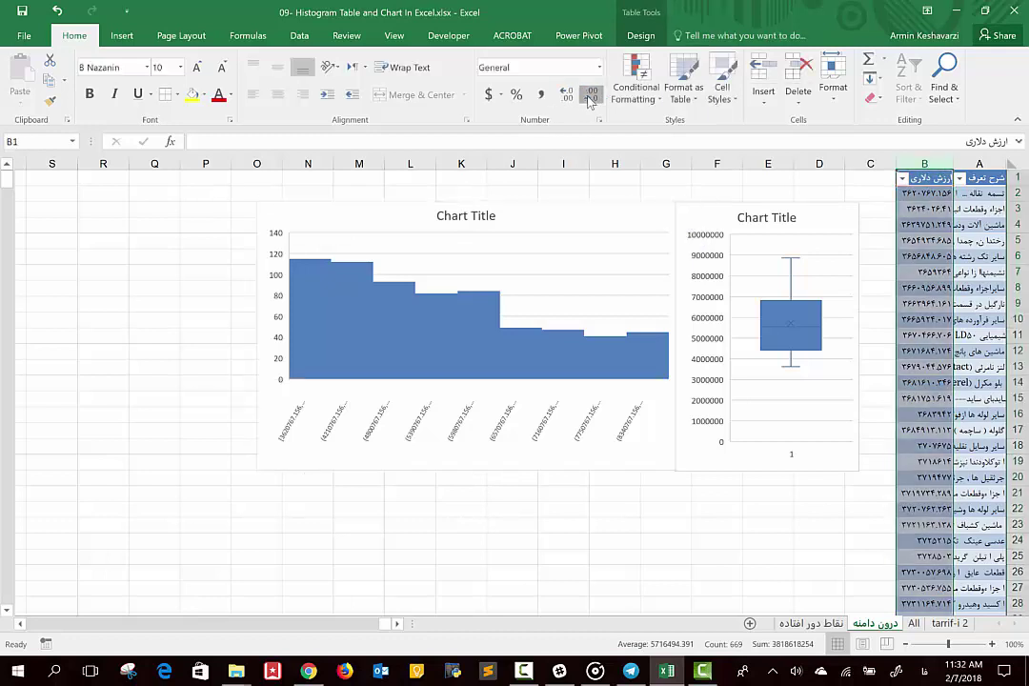
Show the column B values from B2 downward as whole numbers by decreasing decimals three times
{"action": "left_click", "coordinate": [927, 193]}
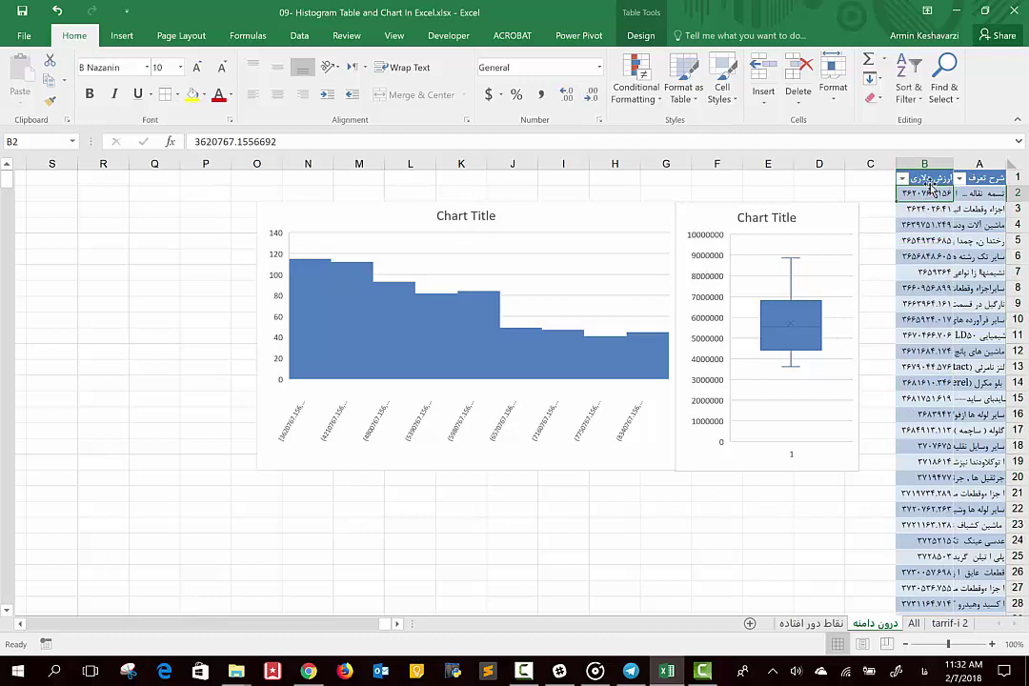
{"action": "key", "text": "ctrl+shift+Down"}
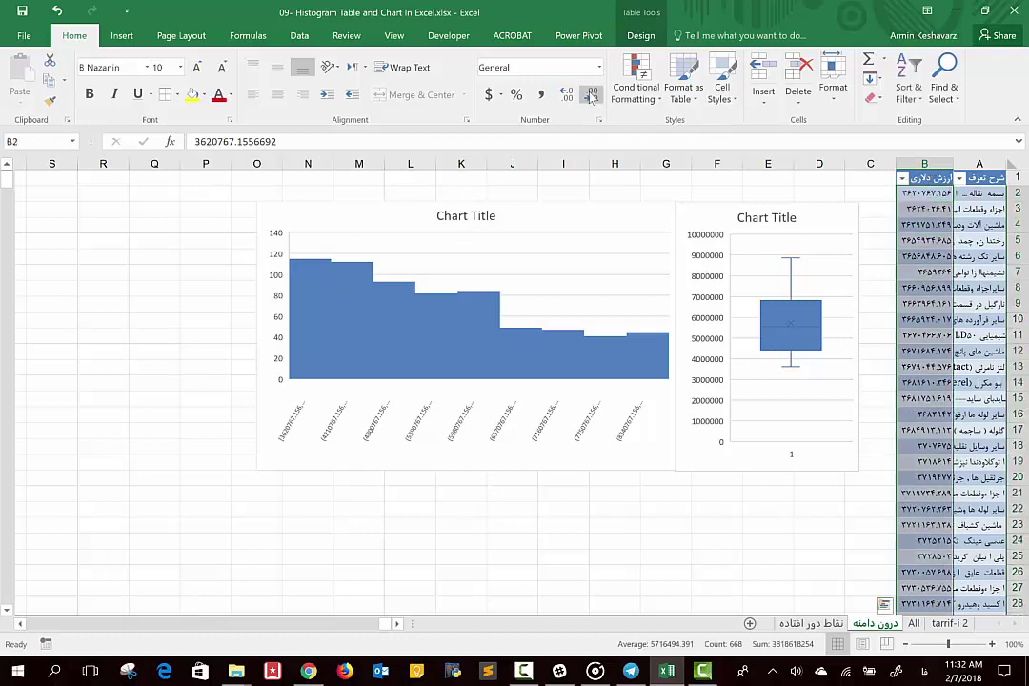
{"action": "left_click", "coordinate": [592, 95]}
{"action": "left_click", "coordinate": [592, 95]}
{"action": "left_click", "coordinate": [591, 96]}
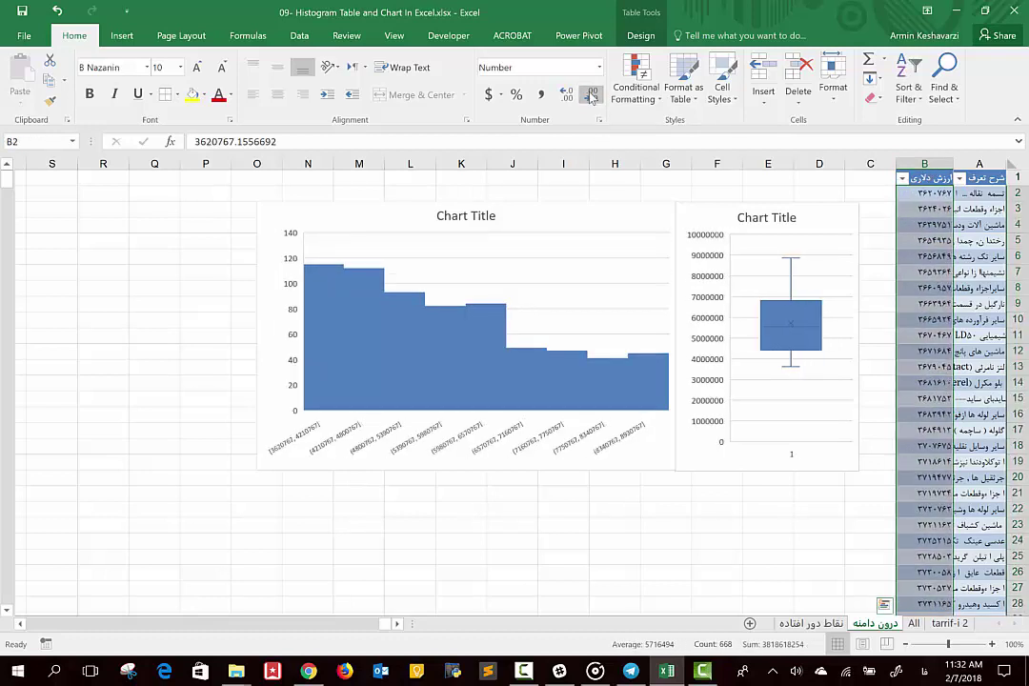
Review the horizontal axis formatting, then widen the histogram leftward so bin labels fit on one line
{"action": "left_click", "coordinate": [298, 444]}
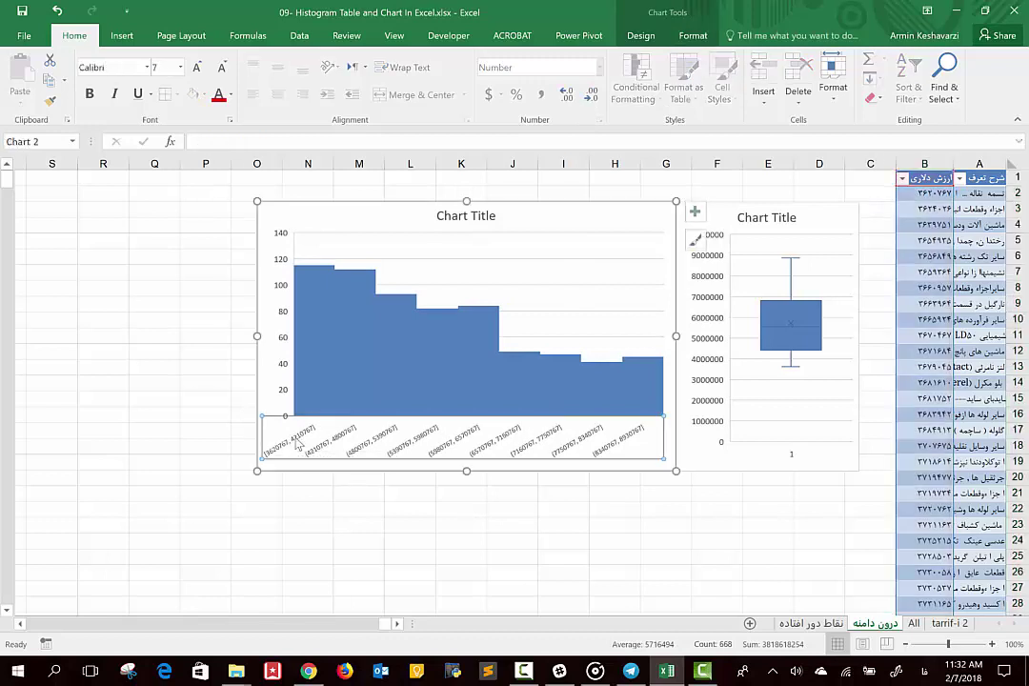
{"action": "double_click", "coordinate": [300, 440]}
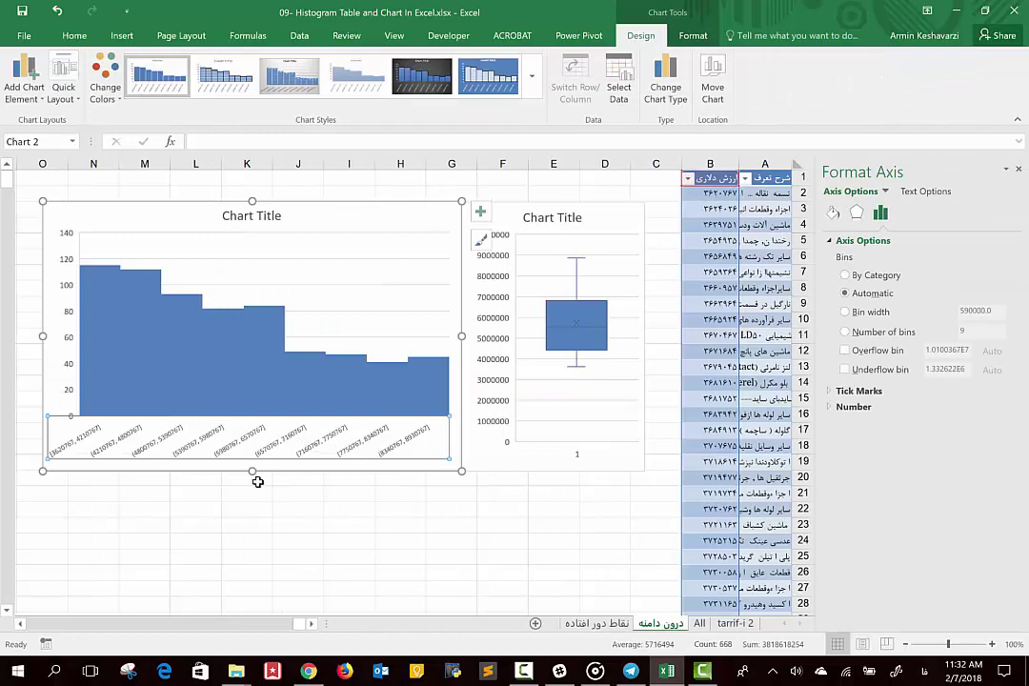
{"action": "left_click", "coordinate": [857, 213]}
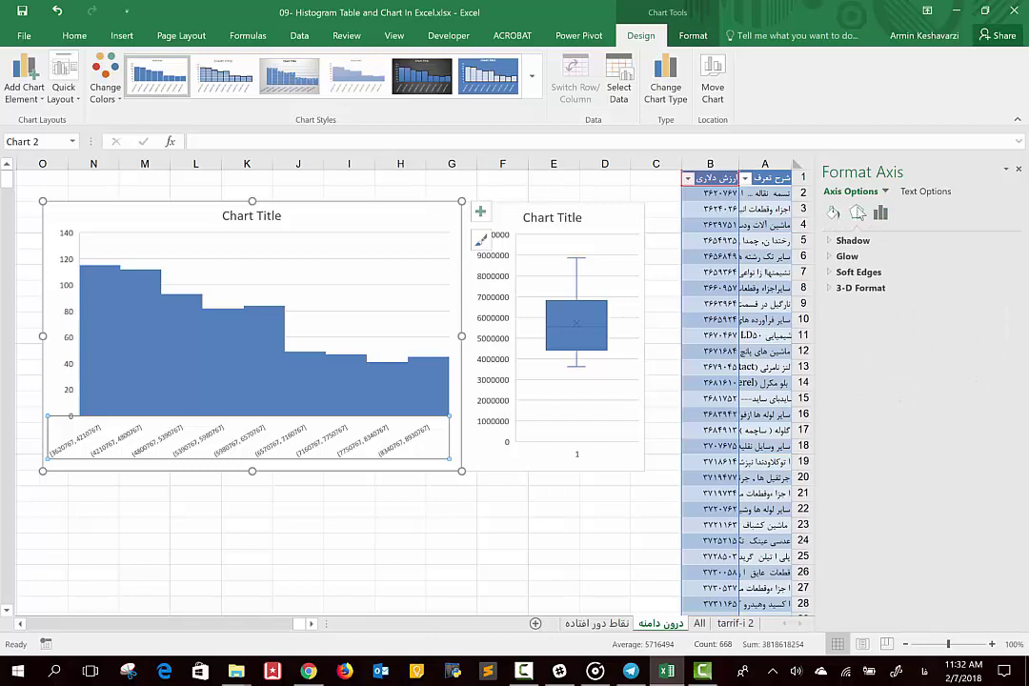
{"action": "left_click", "coordinate": [832, 214]}
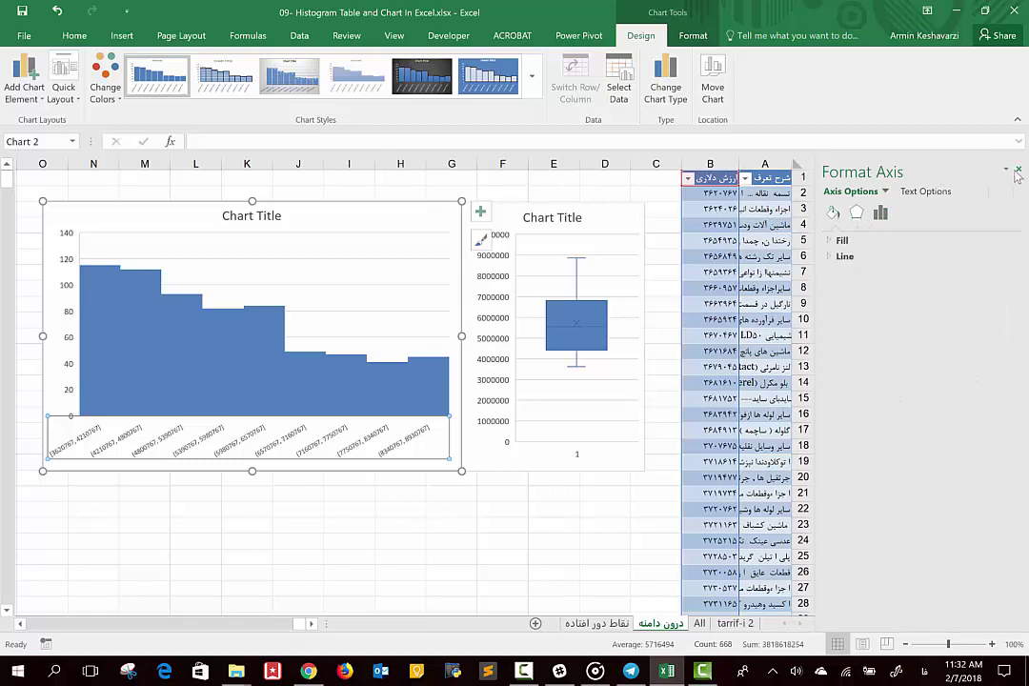
{"action": "left_click", "coordinate": [1017, 172]}
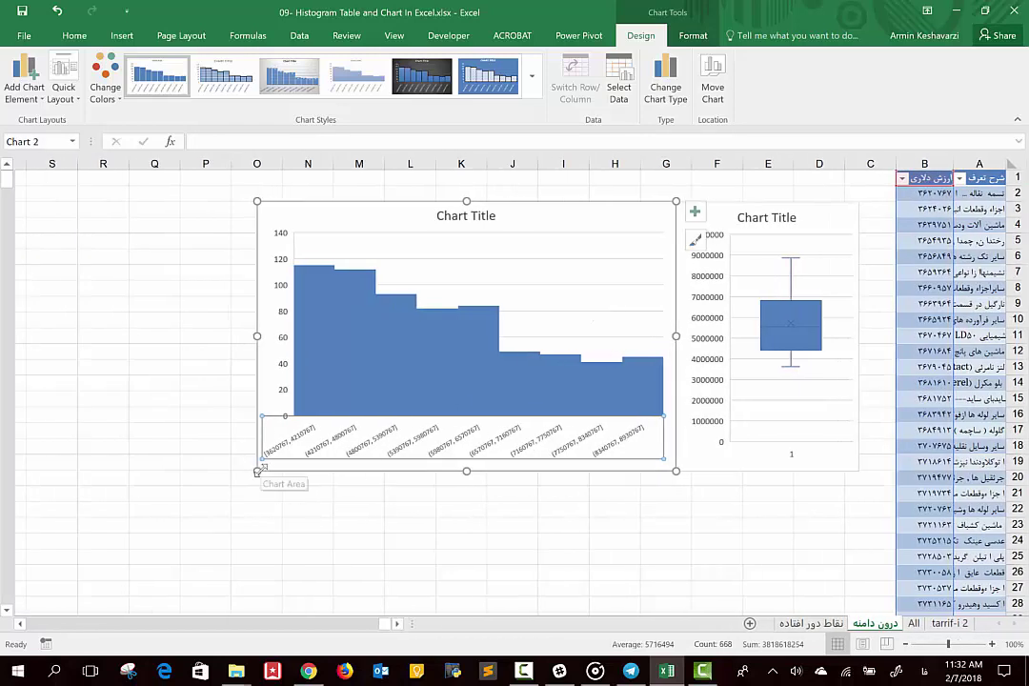
{"action": "left_click_drag", "start_coordinate": [260, 470], "coordinate": [198, 477]}
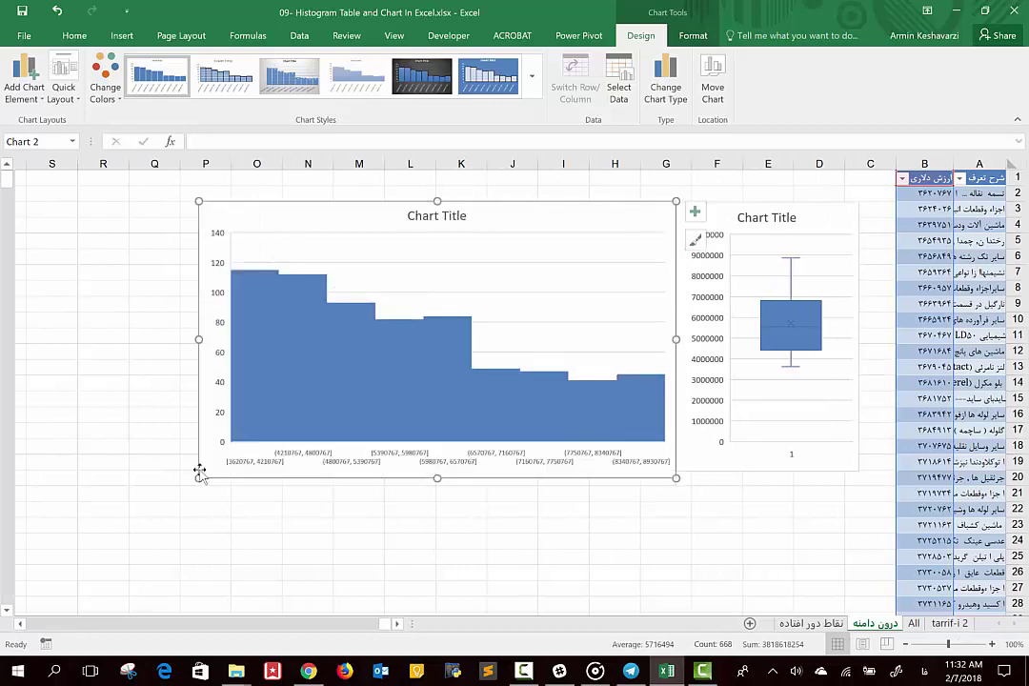
{"action": "left_click_drag", "start_coordinate": [198, 339], "coordinate": [72, 340]}
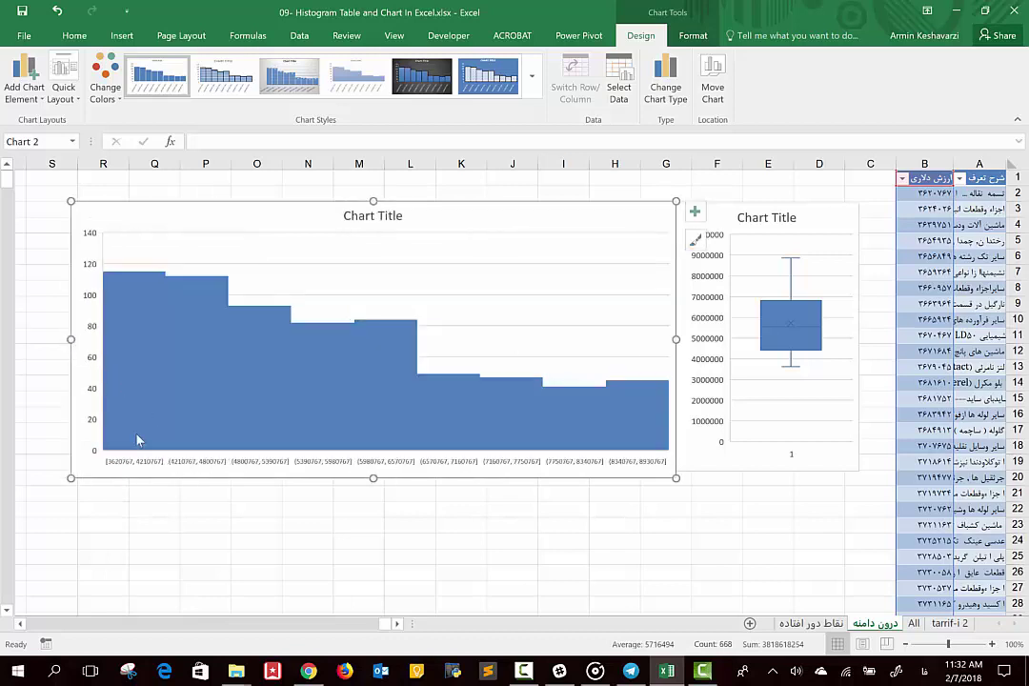
Give the histogram bars a white Shape Outline so each bin stands apart
{"action": "left_click", "coordinate": [171, 361]}
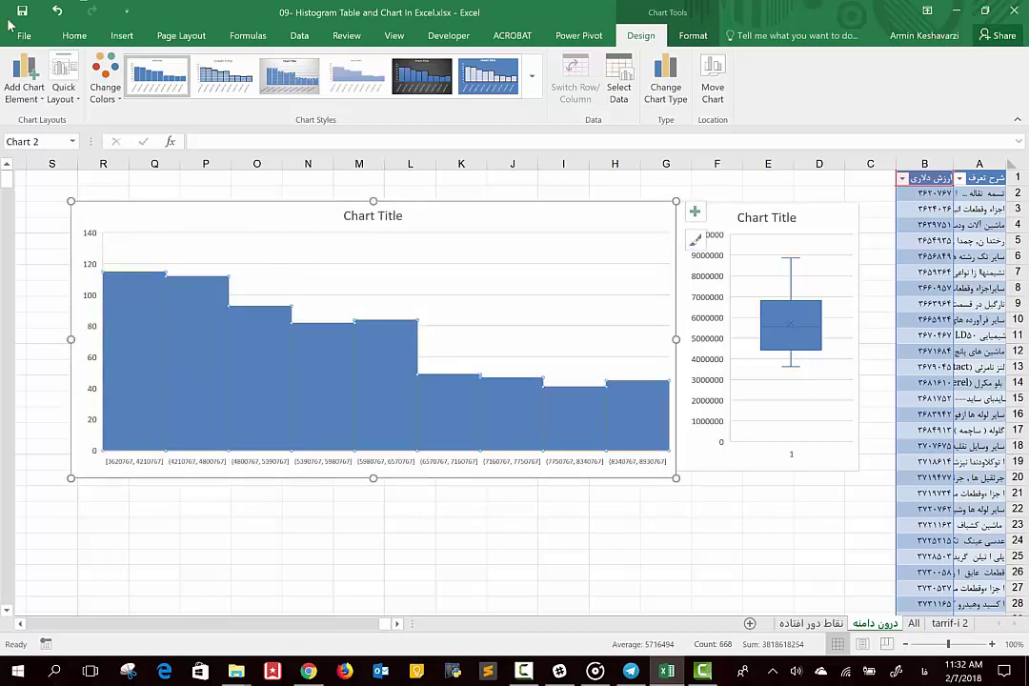
{"action": "left_click", "coordinate": [75, 35]}
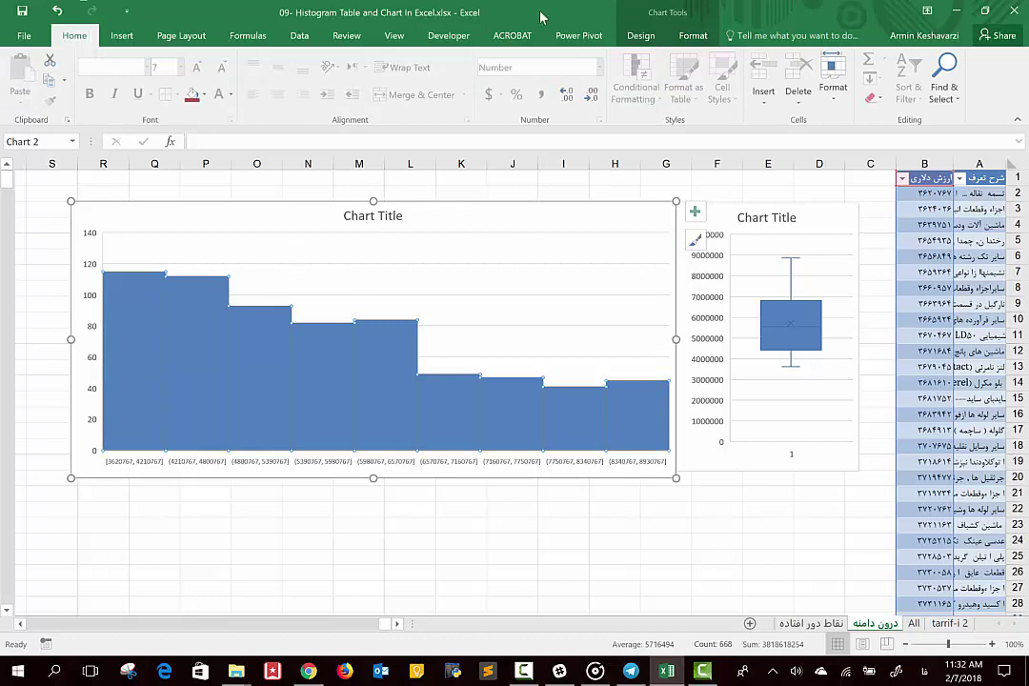
{"action": "left_click", "coordinate": [692, 35]}
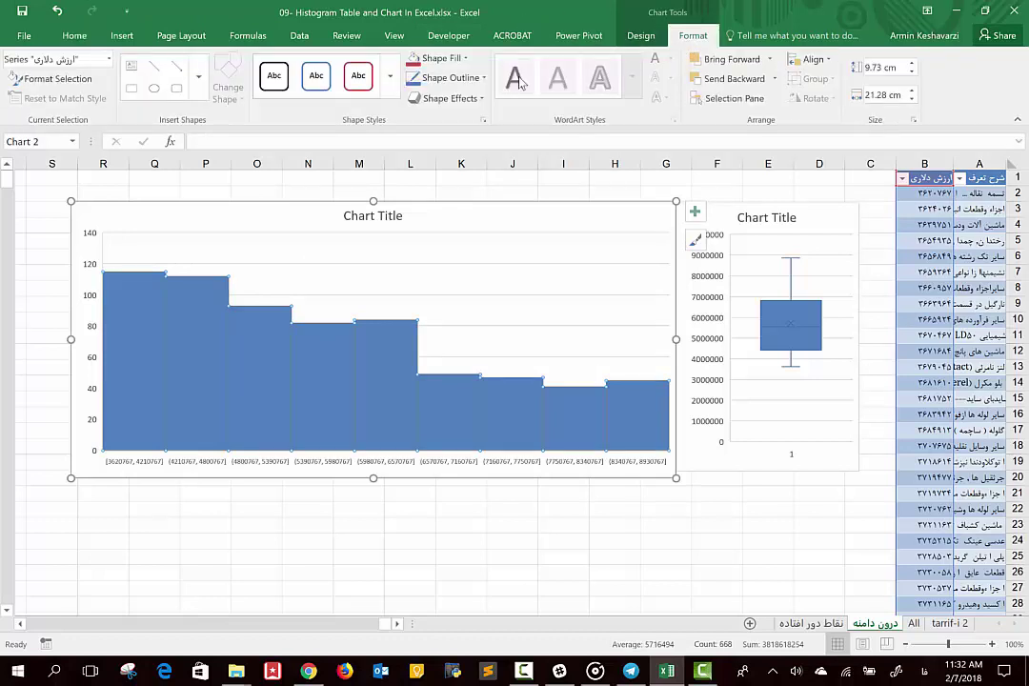
{"action": "left_click", "coordinate": [454, 80]}
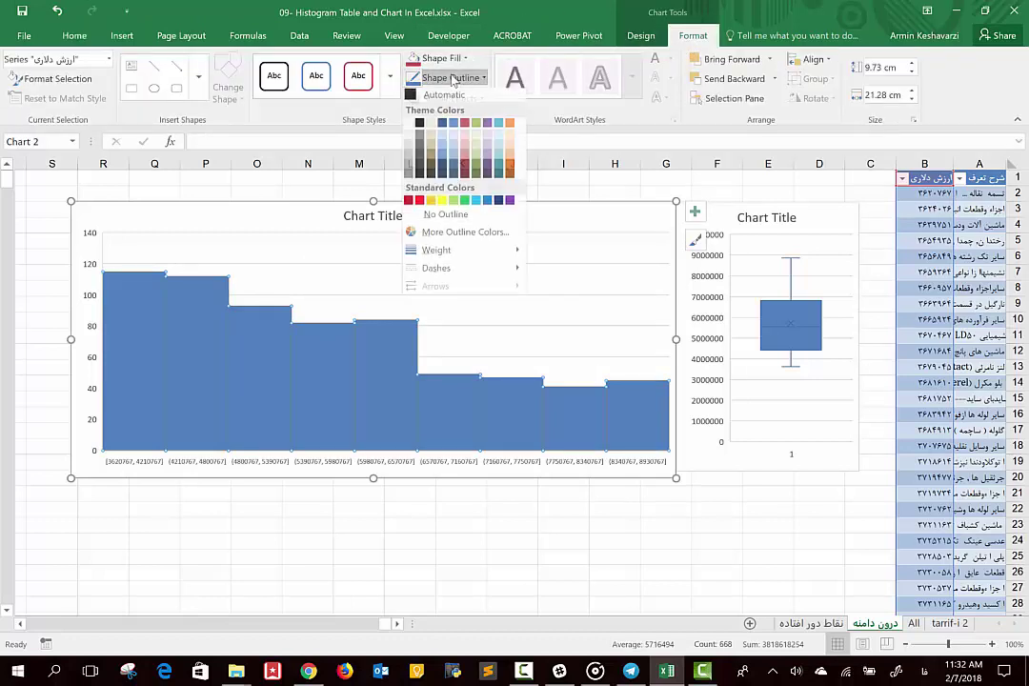
{"action": "left_click", "coordinate": [410, 130]}
{"action": "left_click", "coordinate": [431, 314]}
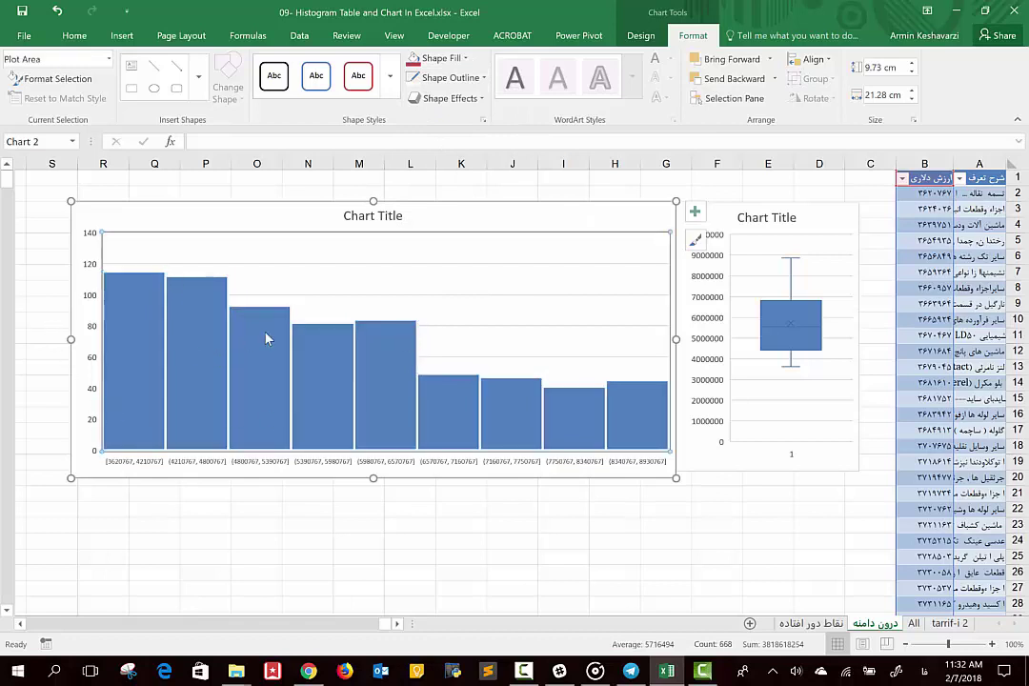
{"action": "mouse_move", "coordinate": [308, 393]}
Switch to the نقاط دور افتاده sheet, zoom out to 80%, and start a Windows Ink screen sketch
{"action": "left_click", "coordinate": [823, 625]}
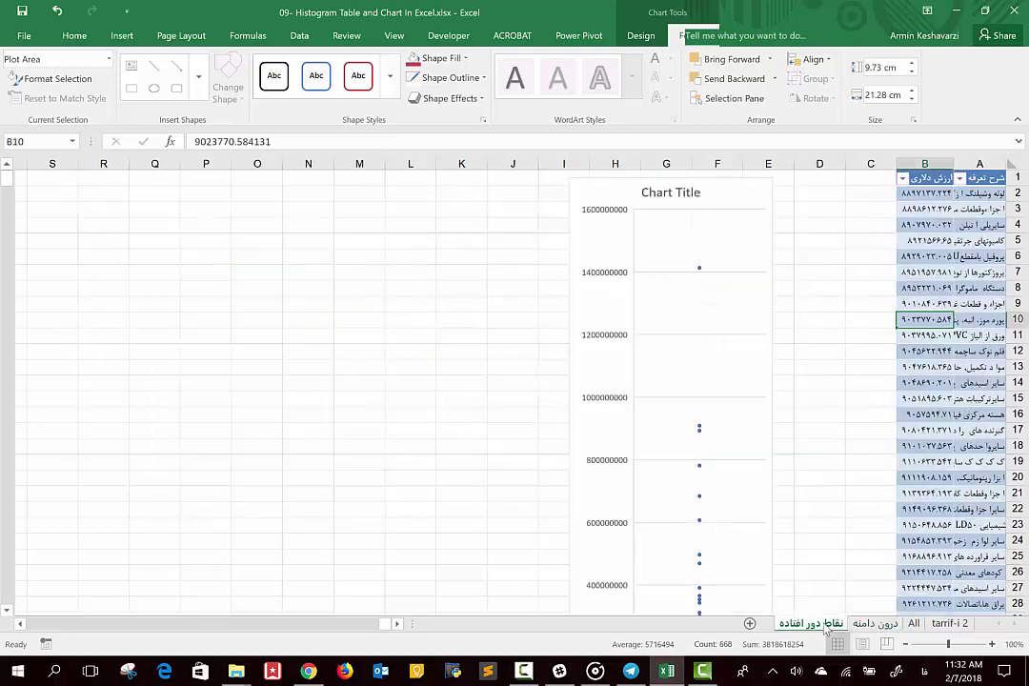
{"action": "left_click", "coordinate": [929, 168]}
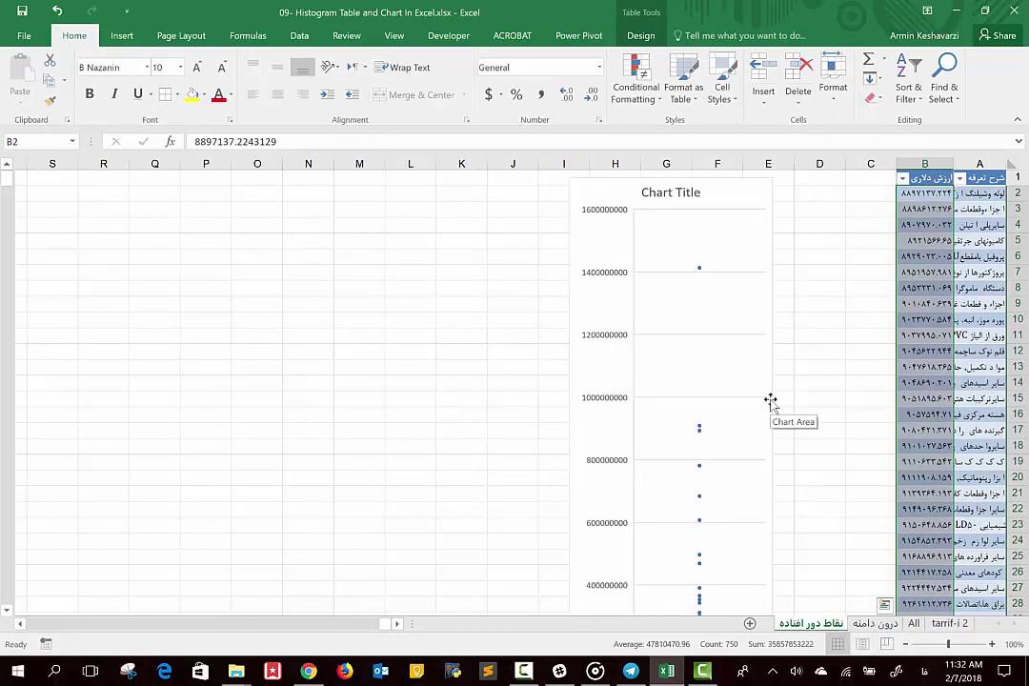
{"action": "left_click", "coordinate": [844, 474]}
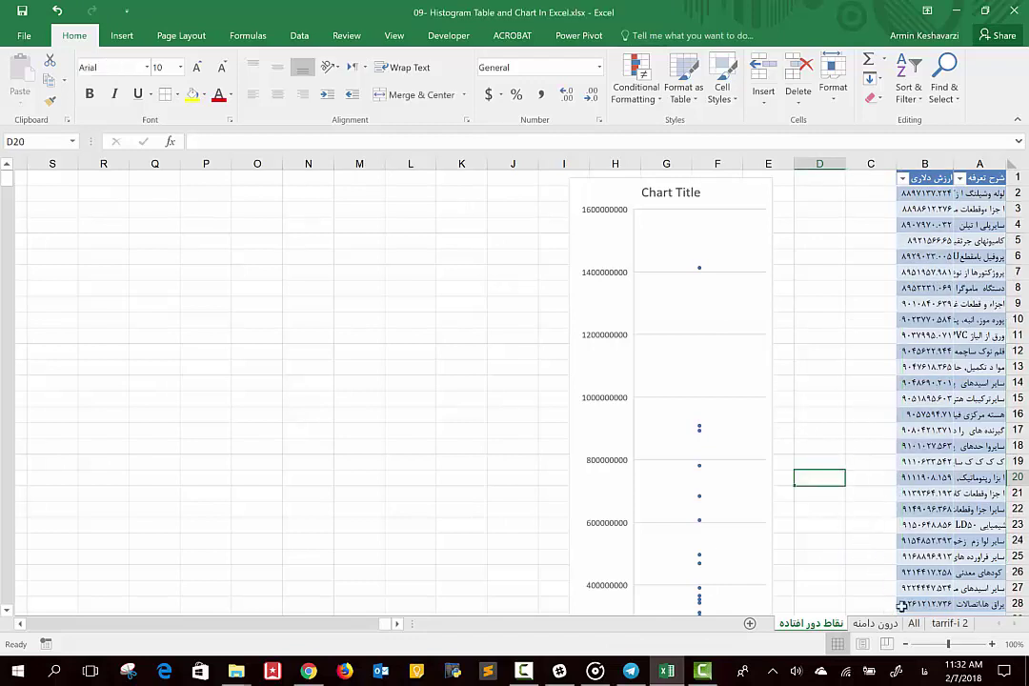
{"action": "left_click", "coordinate": [905, 646]}
{"action": "left_click", "coordinate": [905, 646]}
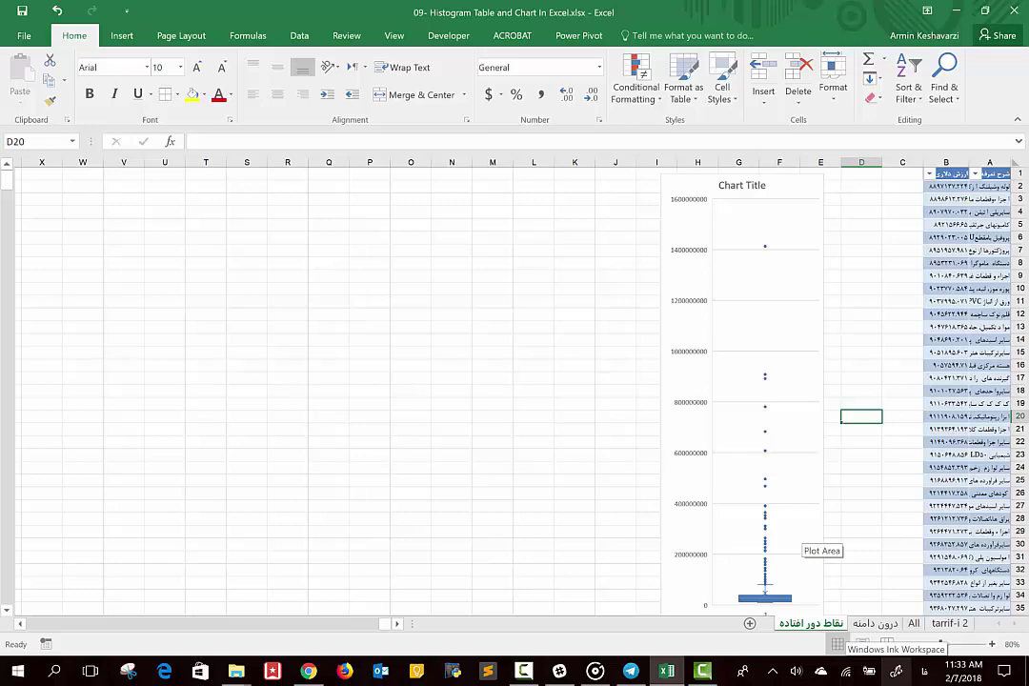
{"action": "left_click", "coordinate": [896, 645]}
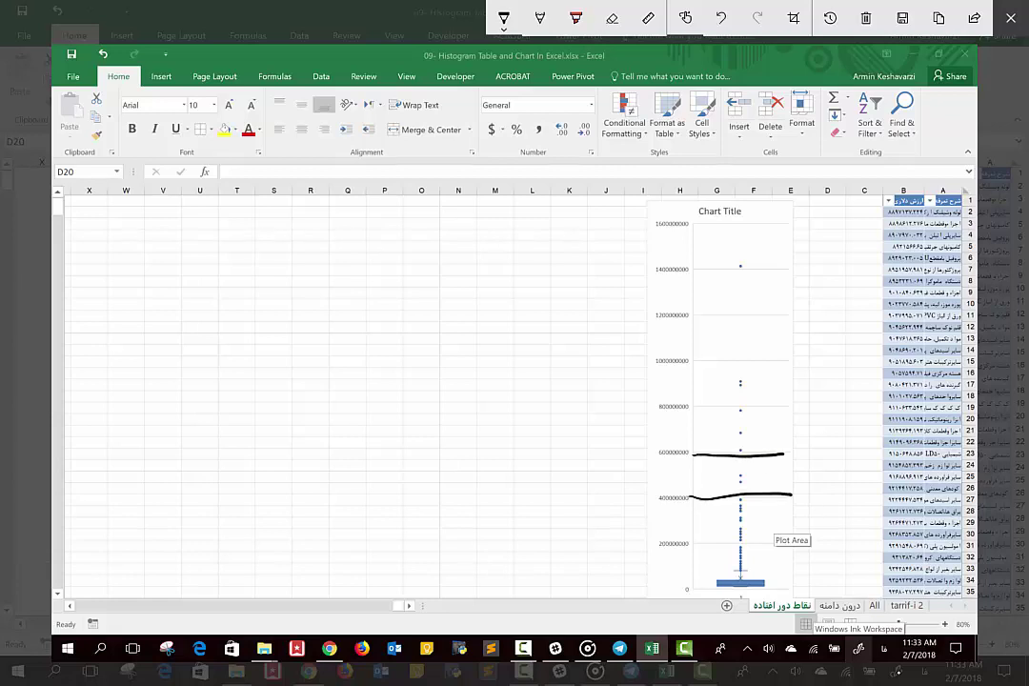
Undo the 600,000,000 line, circle the outliers near 1,400,000,000 and 900,000,000, and bracket them
{"action": "key", "text": "ctrl+z"}
{"action": "left_click_drag", "start_coordinate": [749, 257], "coordinate": [728, 271]}
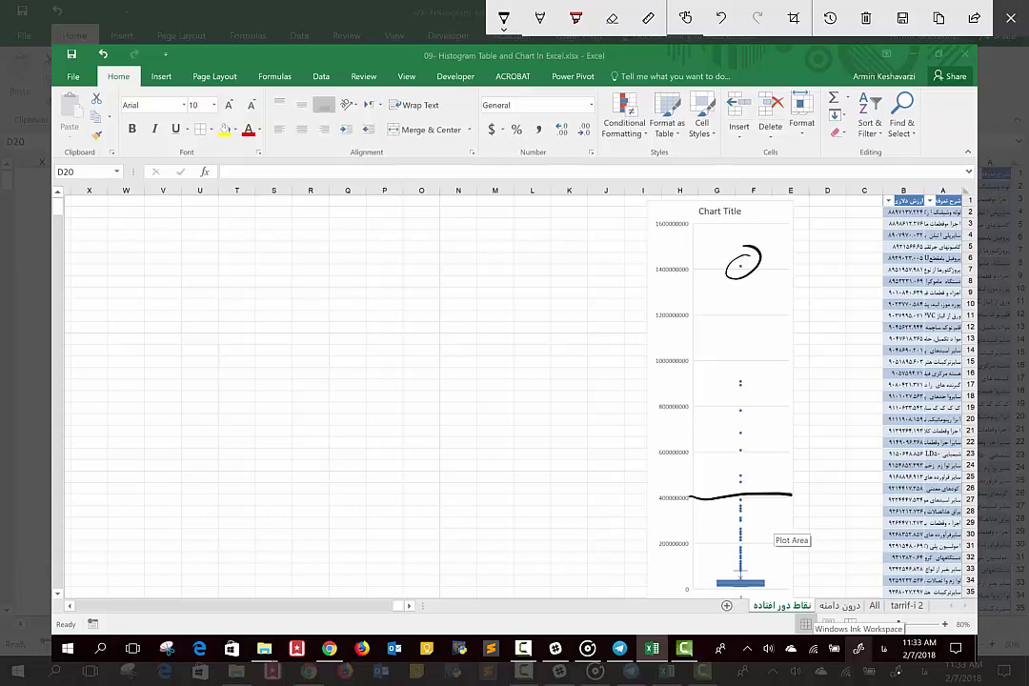
{"action": "mouse_move", "coordinate": [749, 374]}
{"action": "left_mouse_down"}
{"action": "mouse_move", "coordinate": [730, 390]}
{"action": "mouse_move", "coordinate": [728, 481]}
{"action": "left_mouse_up"}
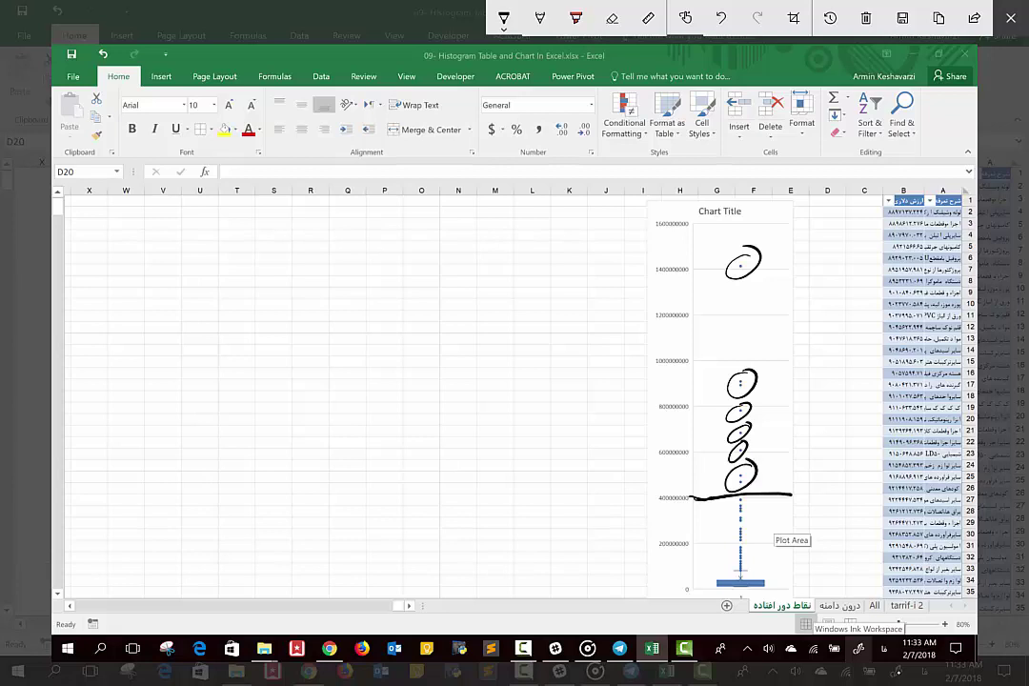
{"action": "left_click_drag", "start_coordinate": [776, 246], "coordinate": [784, 491]}
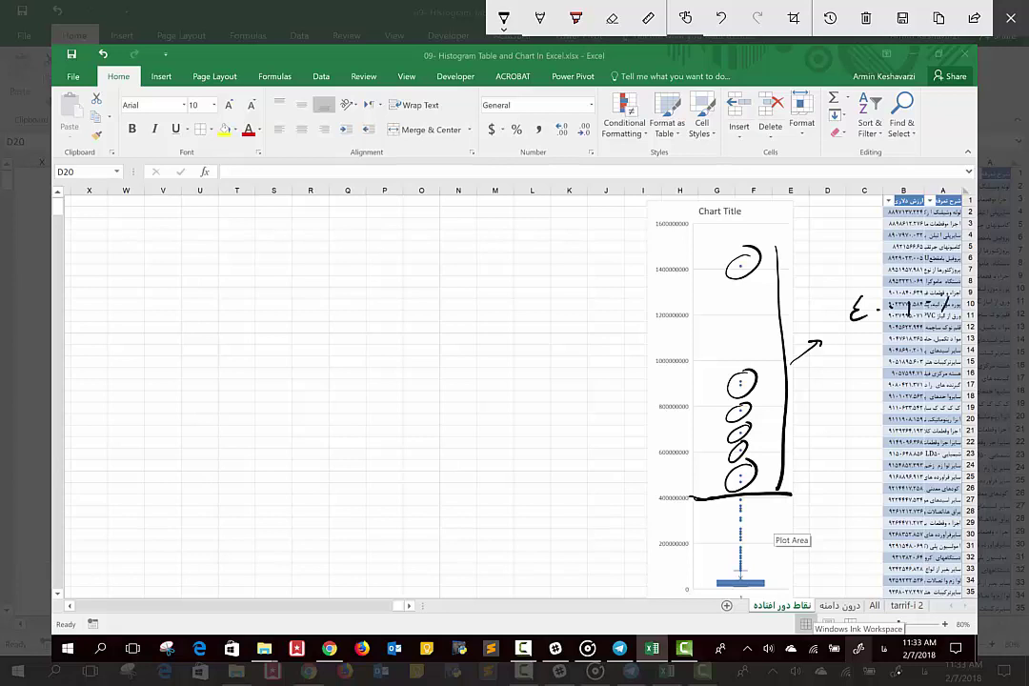
Annotate the circled outliers with arrows, a left bracket, and an underlined handwritten note
{"action": "left_click_drag", "start_coordinate": [857, 387], "coordinate": [900, 378]}
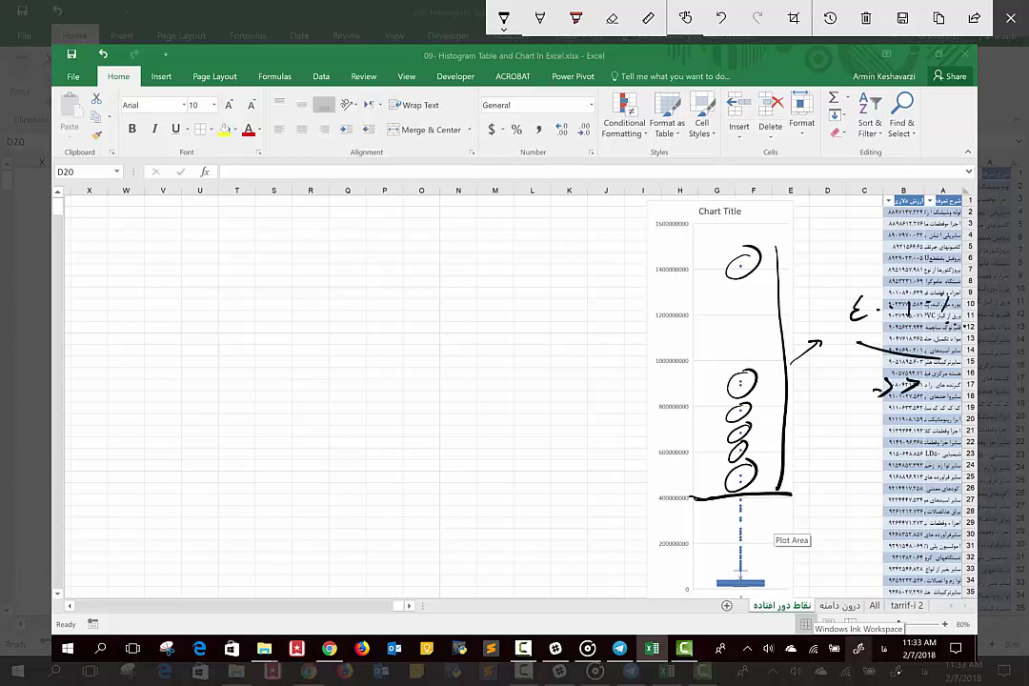
{"action": "left_click_drag", "start_coordinate": [863, 303], "coordinate": [974, 315]}
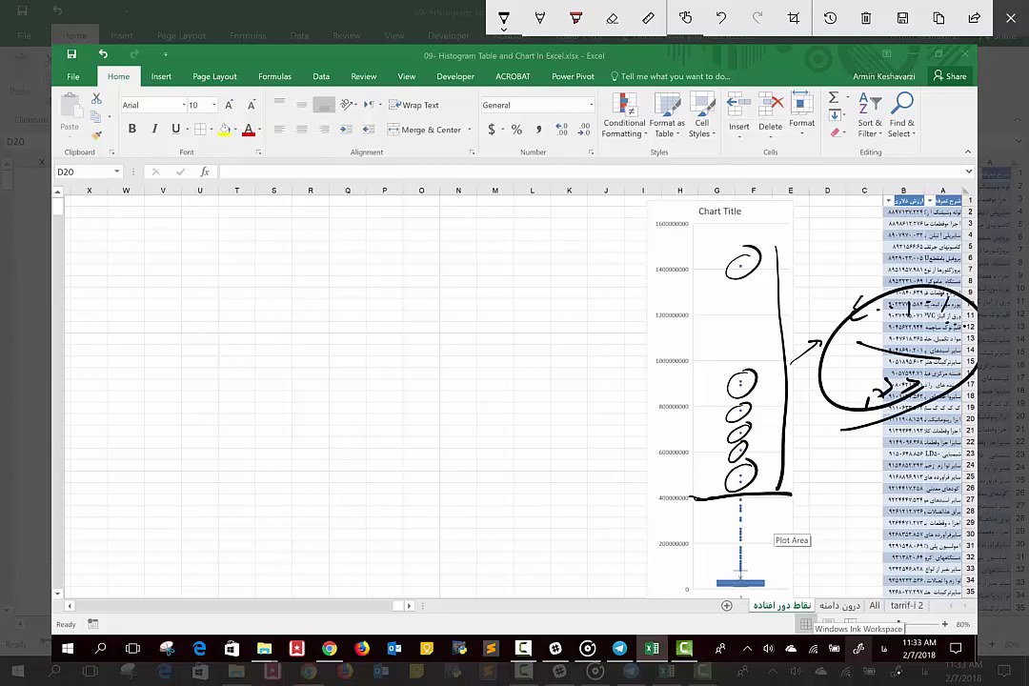
{"action": "left_click_drag", "start_coordinate": [711, 260], "coordinate": [698, 495]}
{"action": "mouse_move", "coordinate": [684, 374]}
{"action": "left_mouse_down"}
{"action": "mouse_move", "coordinate": [572, 386]}
{"action": "mouse_move", "coordinate": [534, 419]}
{"action": "mouse_move", "coordinate": [465, 440]}
{"action": "left_mouse_up"}
{"action": "left_click_drag", "start_coordinate": [424, 450], "coordinate": [392, 476]}
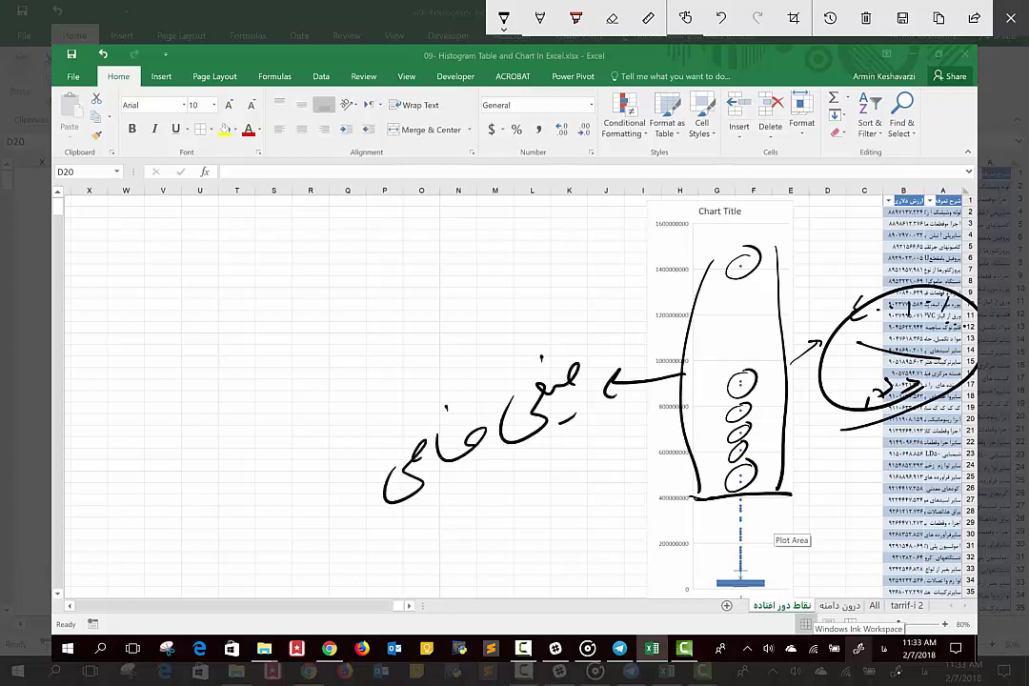
{"action": "left_click_drag", "start_coordinate": [400, 564], "coordinate": [622, 454]}
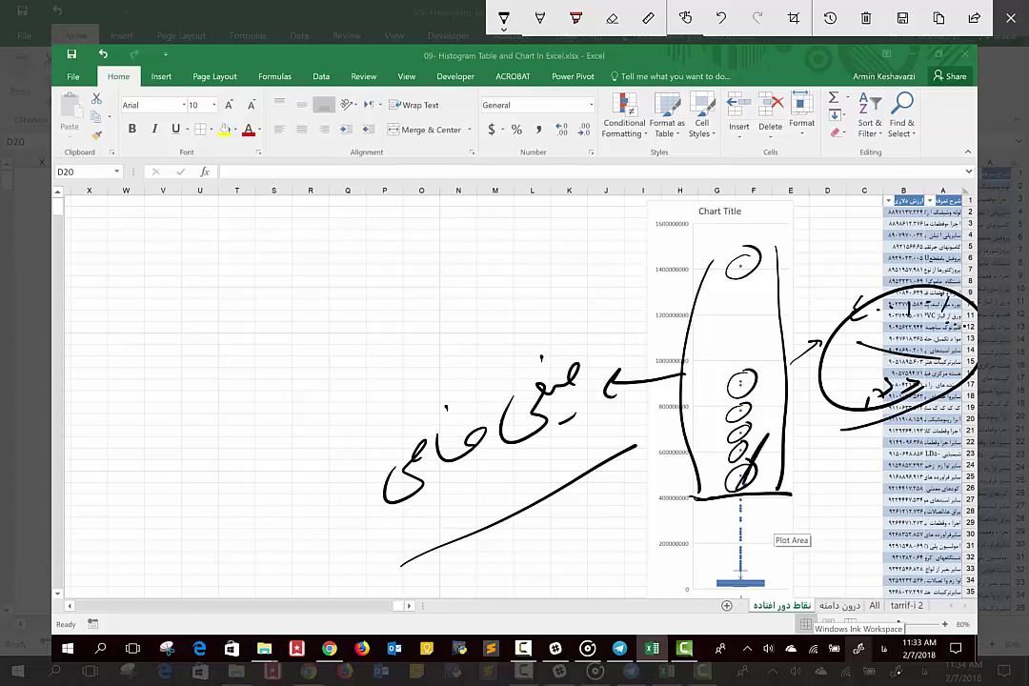
{"action": "mouse_move", "coordinate": [736, 481]}
{"action": "left_mouse_down"}
{"action": "mouse_move", "coordinate": [739, 258]}
{"action": "mouse_move", "coordinate": [736, 481]}
{"action": "left_mouse_up"}
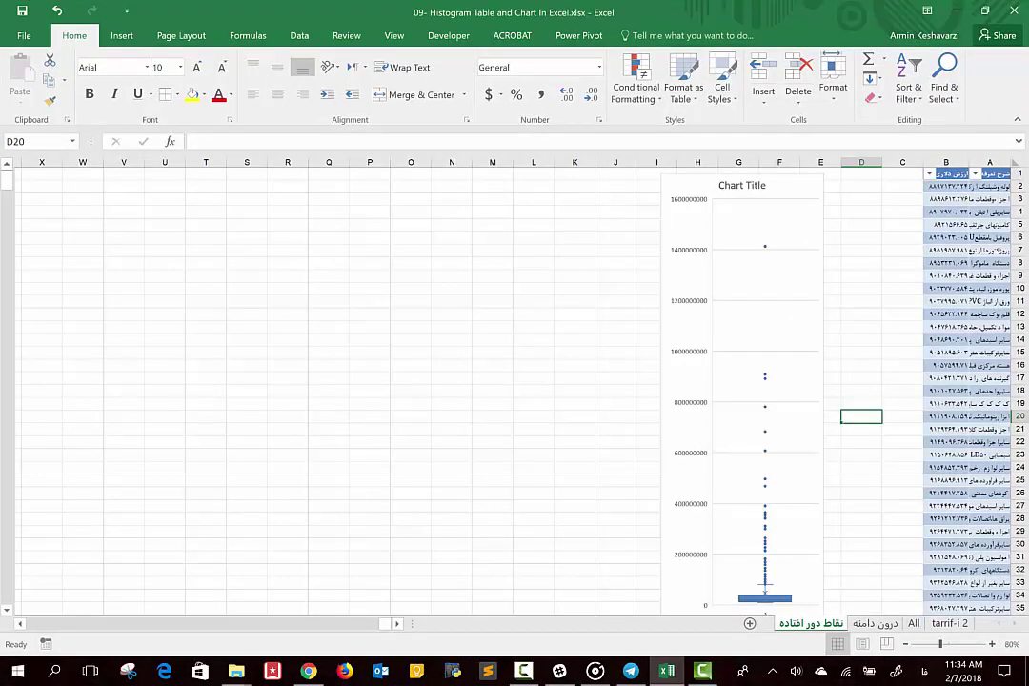
Format the column B dollar values as Number with all decimal places removed
{"action": "left_click", "coordinate": [946, 199]}
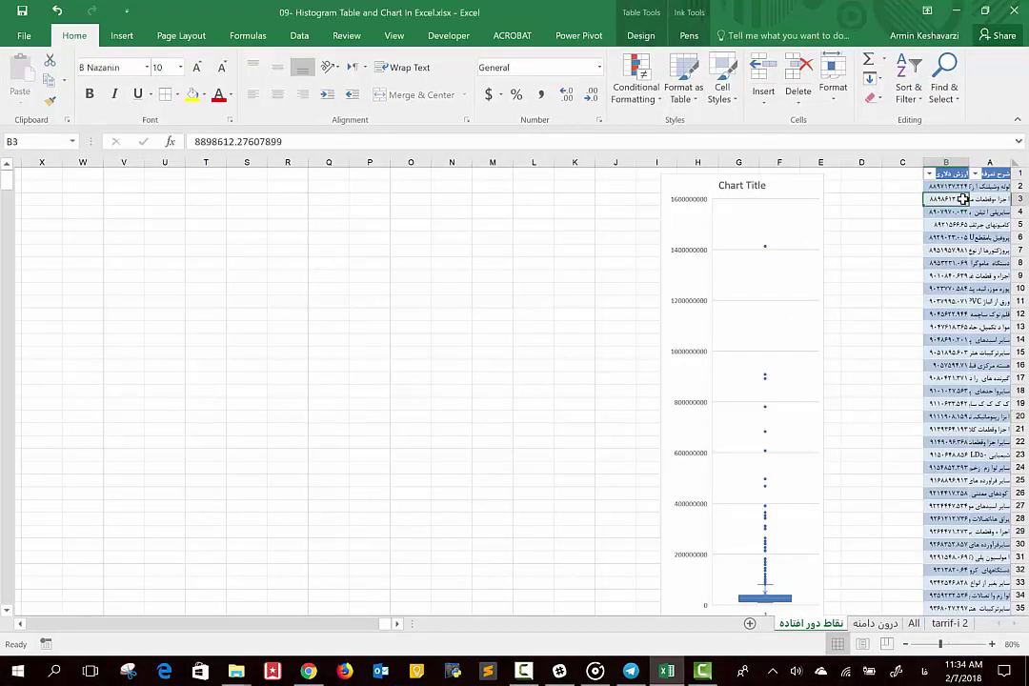
{"action": "left_click", "coordinate": [1016, 187]}
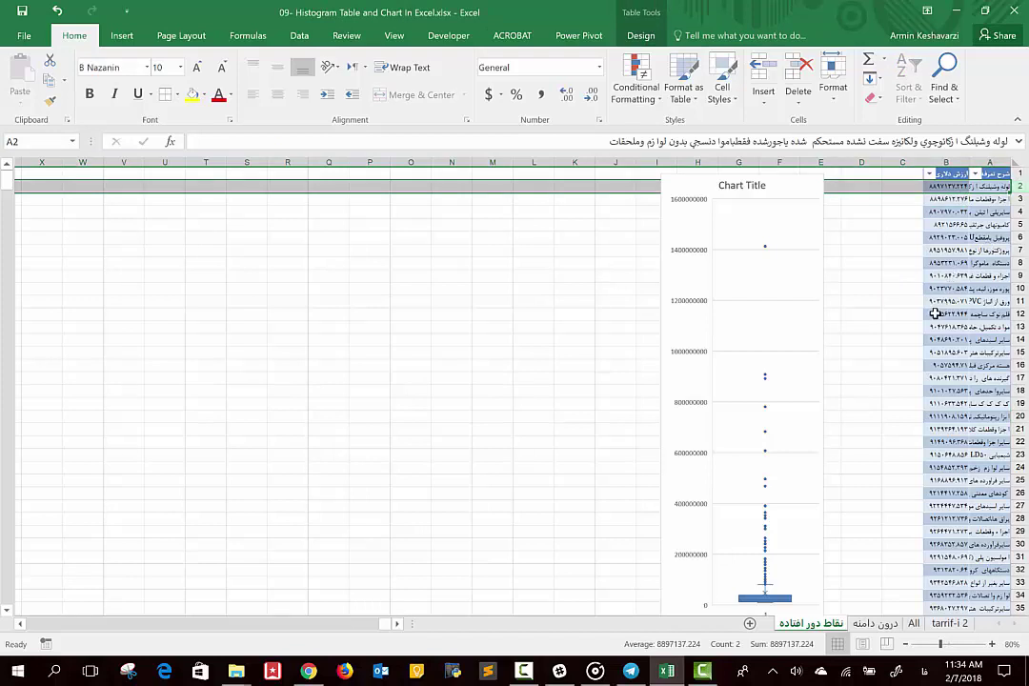
{"action": "left_click", "coordinate": [936, 189]}
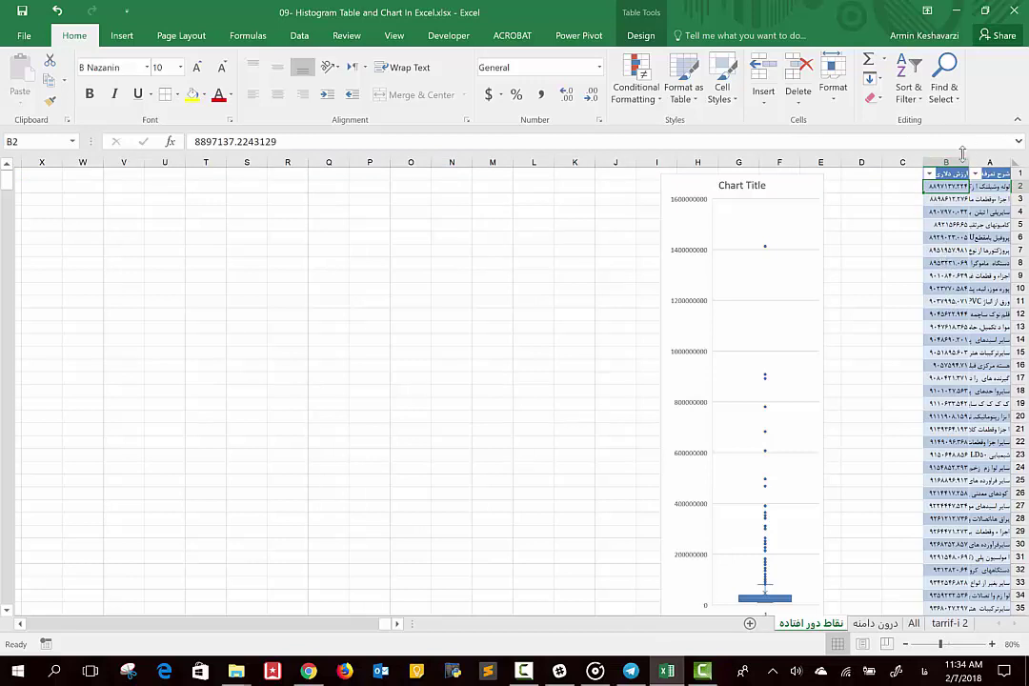
{"action": "left_click", "coordinate": [946, 164]}
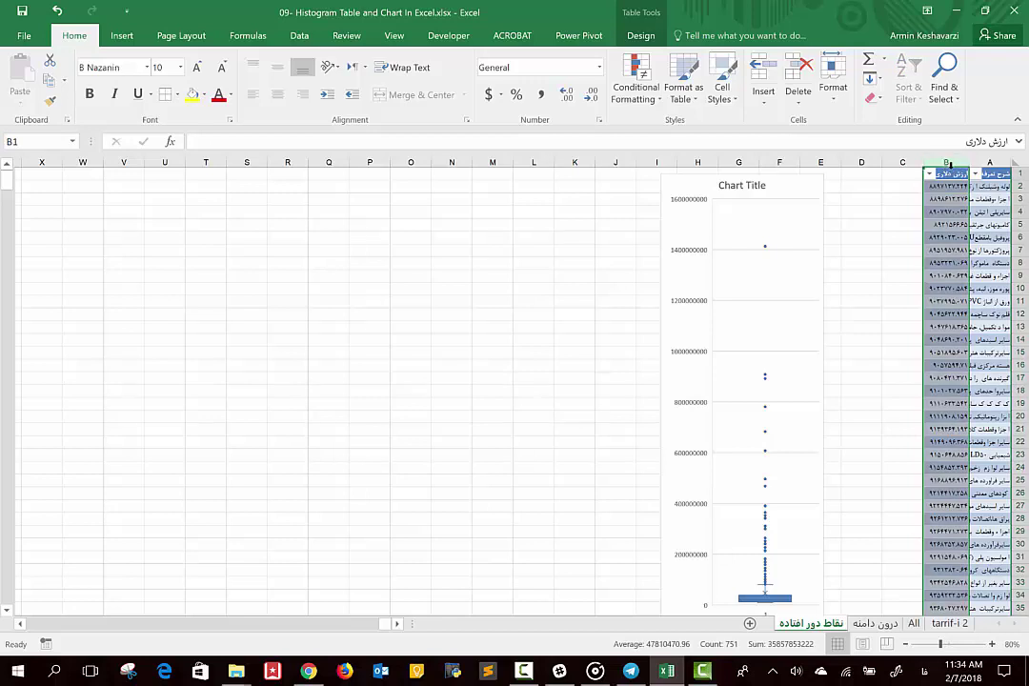
{"action": "left_click", "coordinate": [949, 166]}
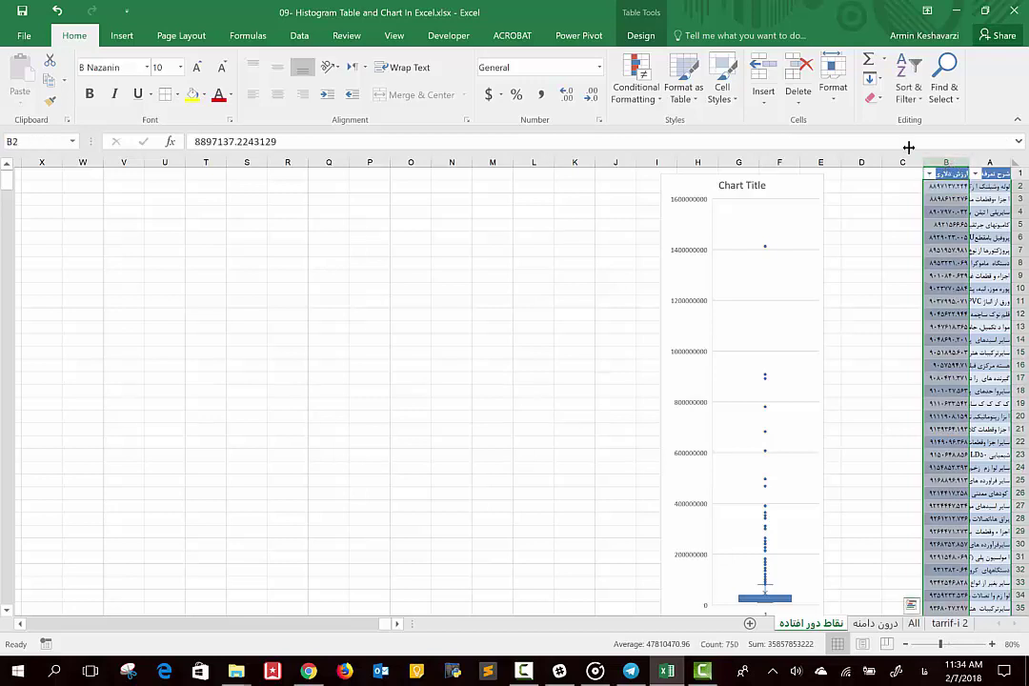
{"action": "left_click", "coordinate": [591, 97]}
{"action": "left_click", "coordinate": [590, 98]}
{"action": "left_click", "coordinate": [591, 98]}
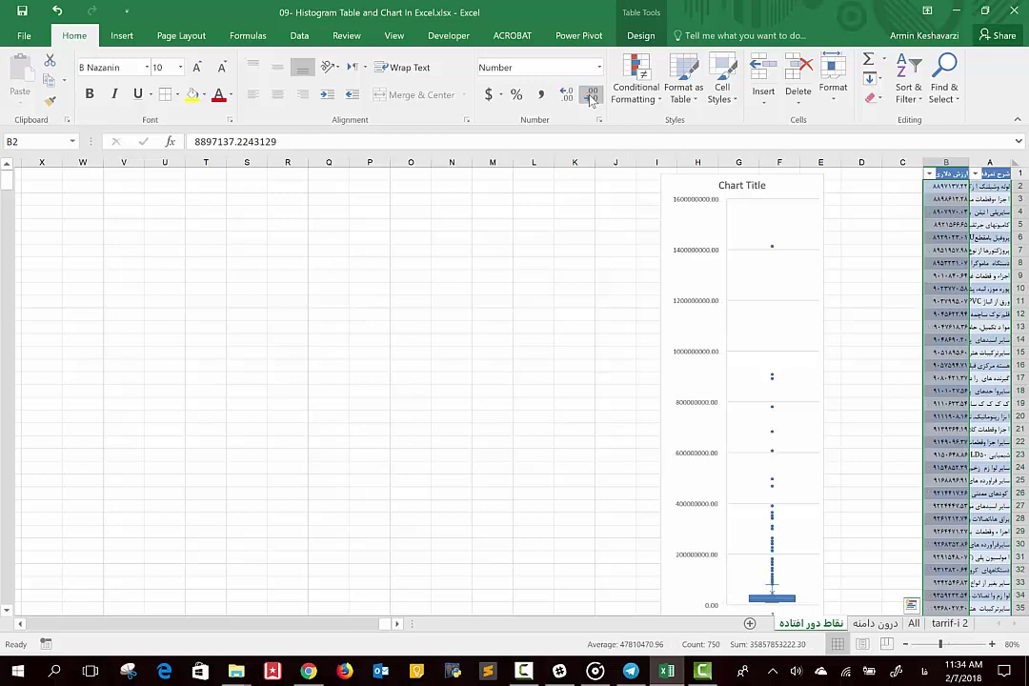
{"action": "left_click", "coordinate": [591, 98]}
{"action": "left_click", "coordinate": [590, 98]}
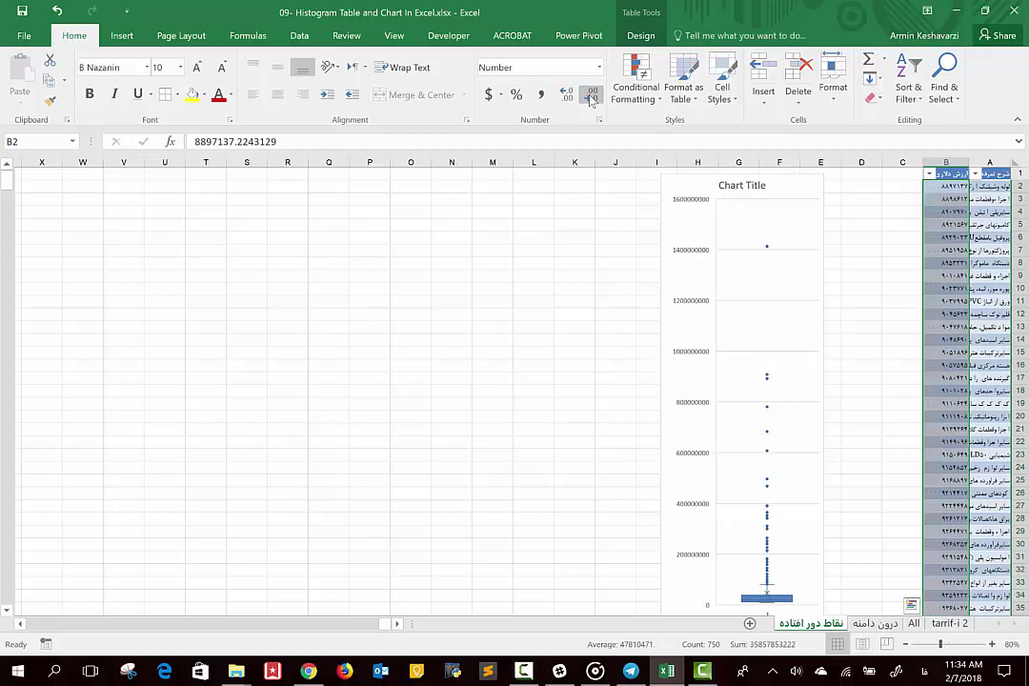
{"action": "left_click", "coordinate": [940, 261]}
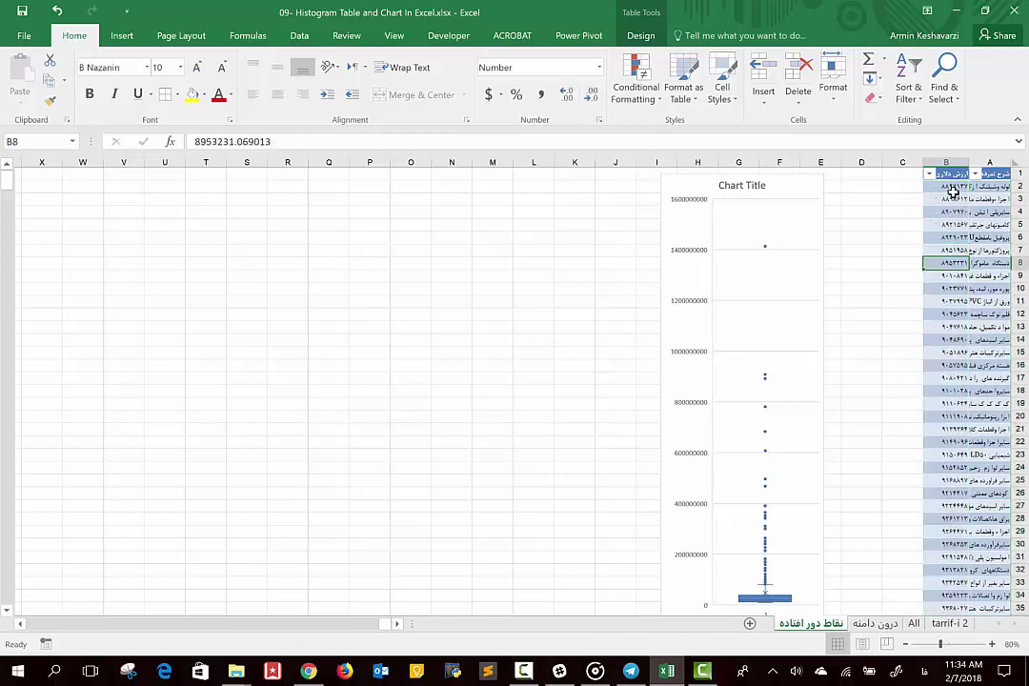
Sort column B from largest to smallest, then select the top outlier rows 2–11
{"action": "left_click", "coordinate": [933, 174]}
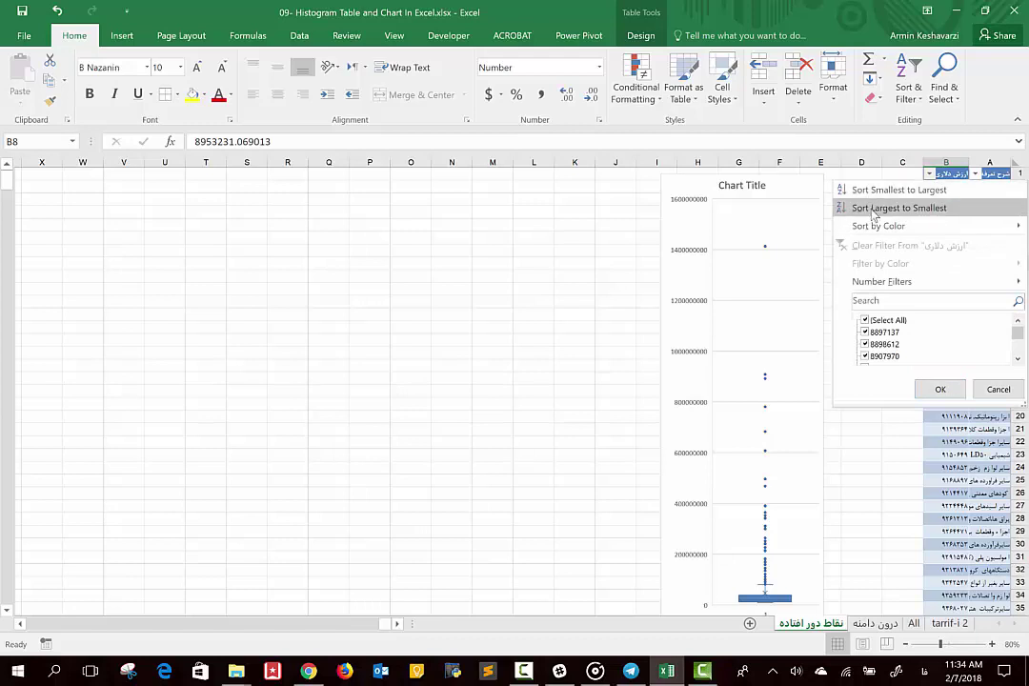
{"action": "left_click", "coordinate": [870, 208]}
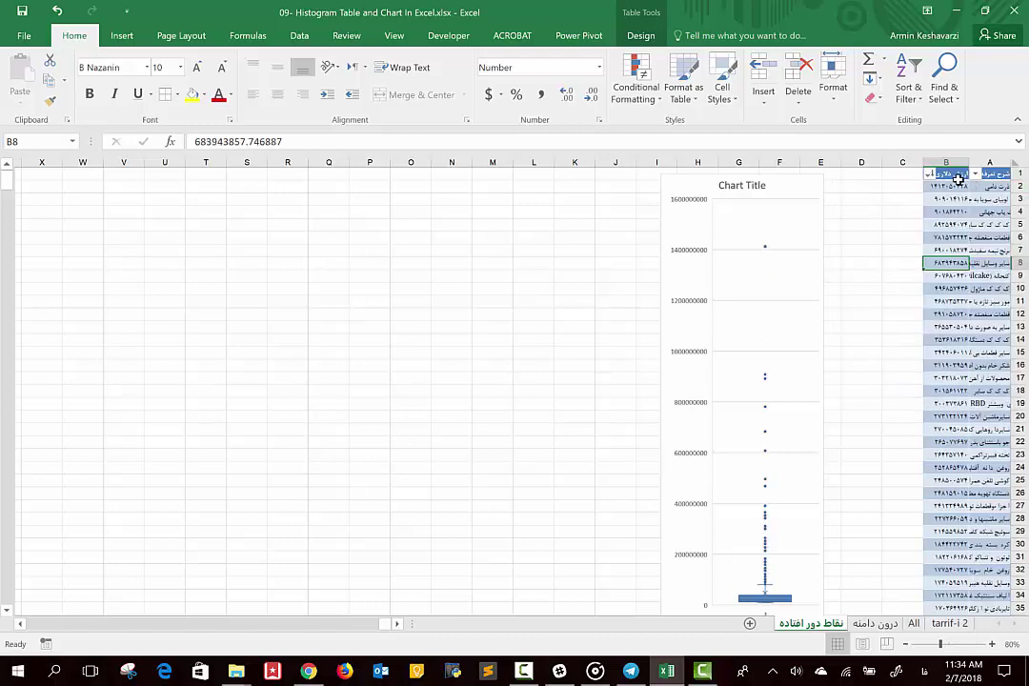
{"action": "left_click", "coordinate": [1018, 250]}
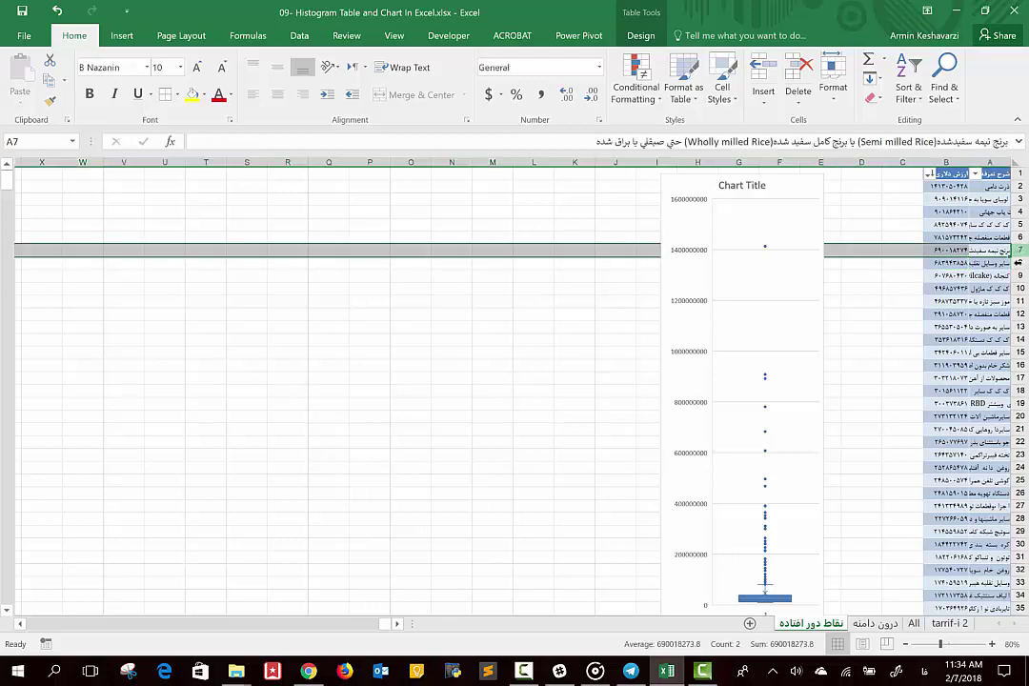
{"action": "left_click", "coordinate": [1018, 301]}
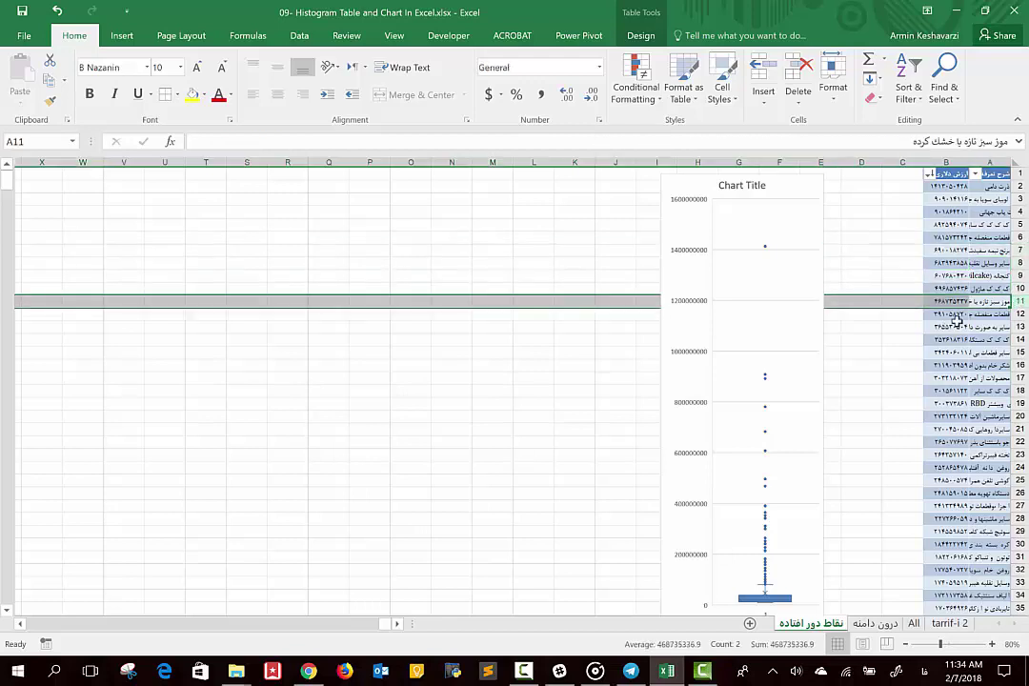
{"action": "left_click_drag", "start_coordinate": [953, 185], "coordinate": [991, 314]}
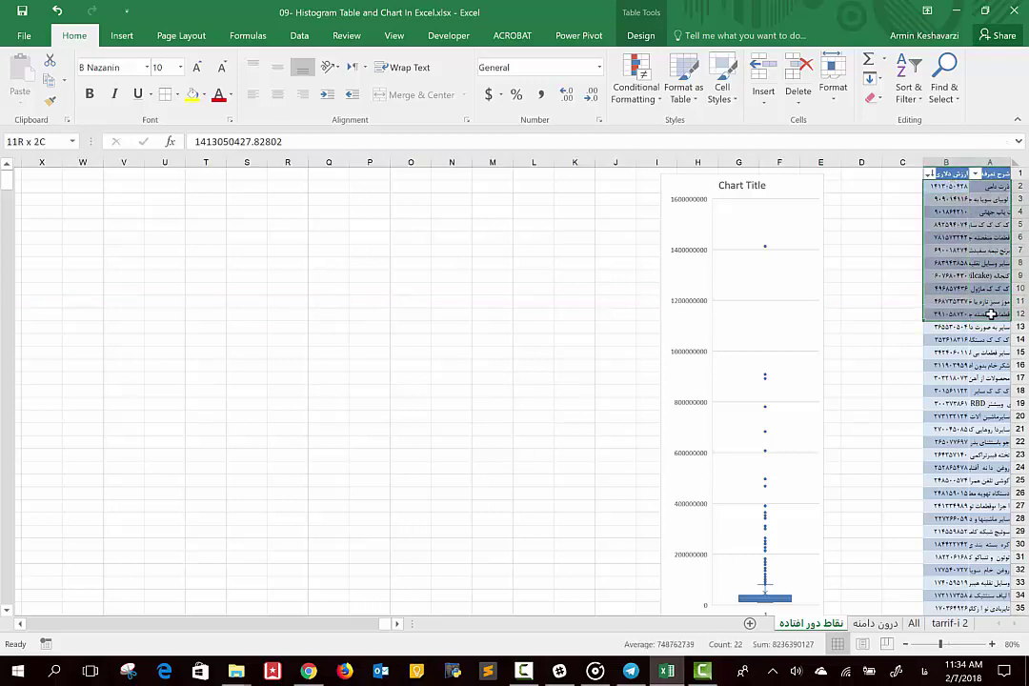
{"action": "left_click_drag", "start_coordinate": [991, 308], "coordinate": [1009, 187]}
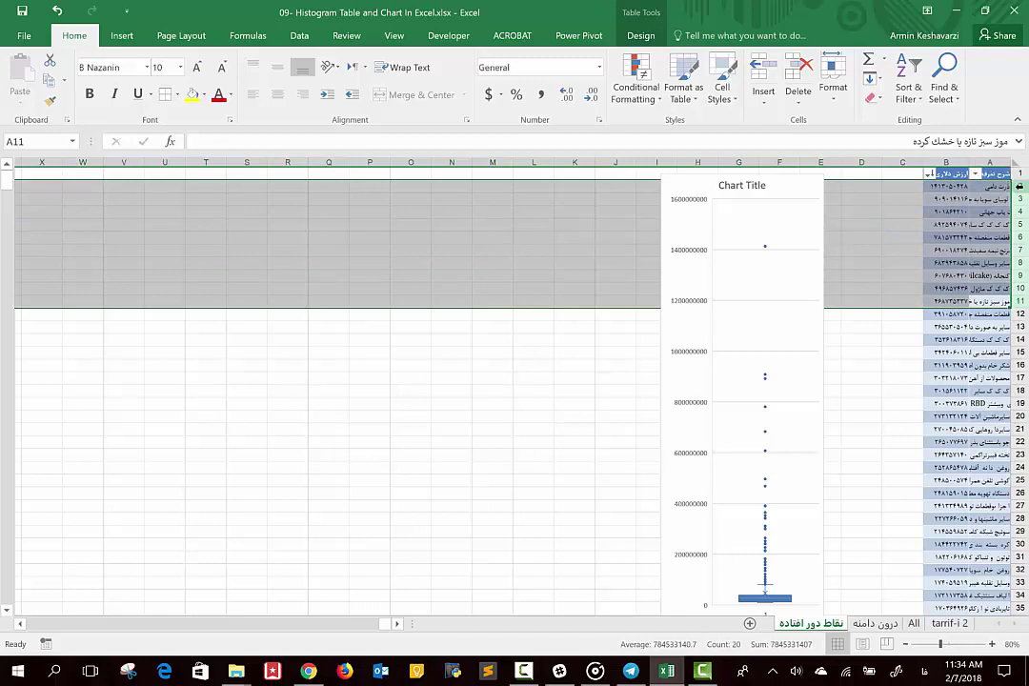
{"action": "right_click", "coordinate": [1019, 187]}
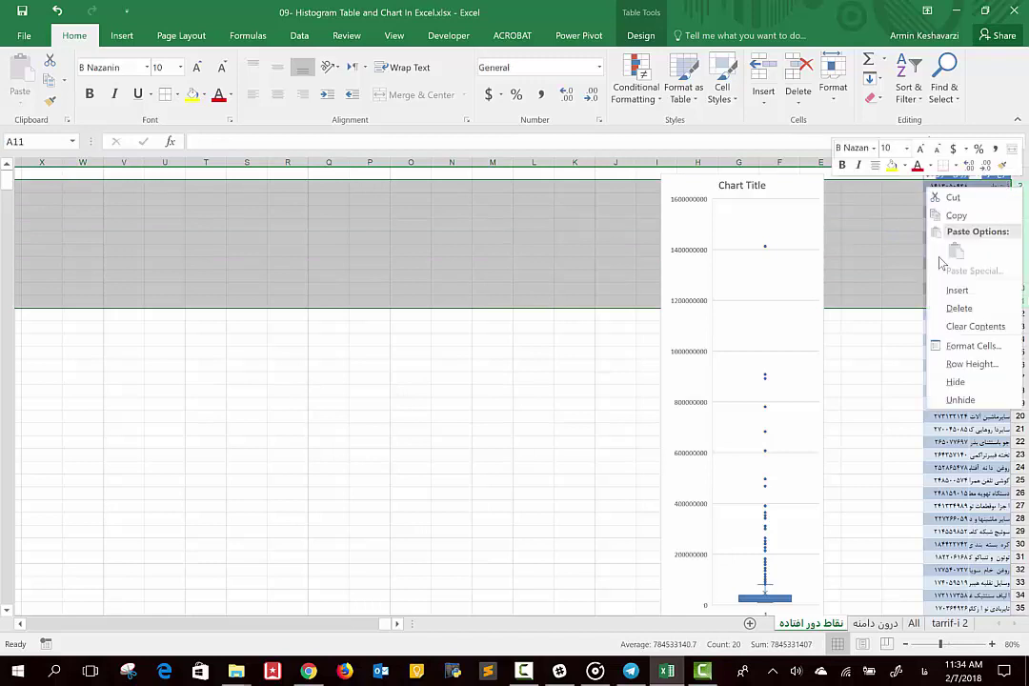
{"action": "left_click", "coordinate": [870, 571]}
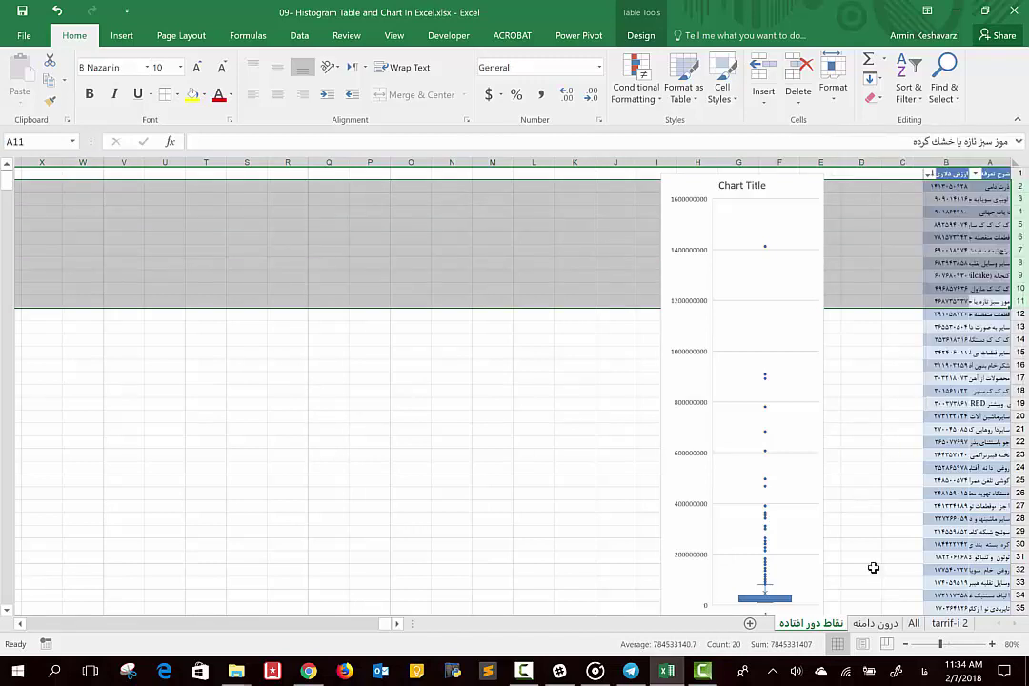
Add a new blank worksheet and set it to right-to-left
{"action": "left_click", "coordinate": [750, 625]}
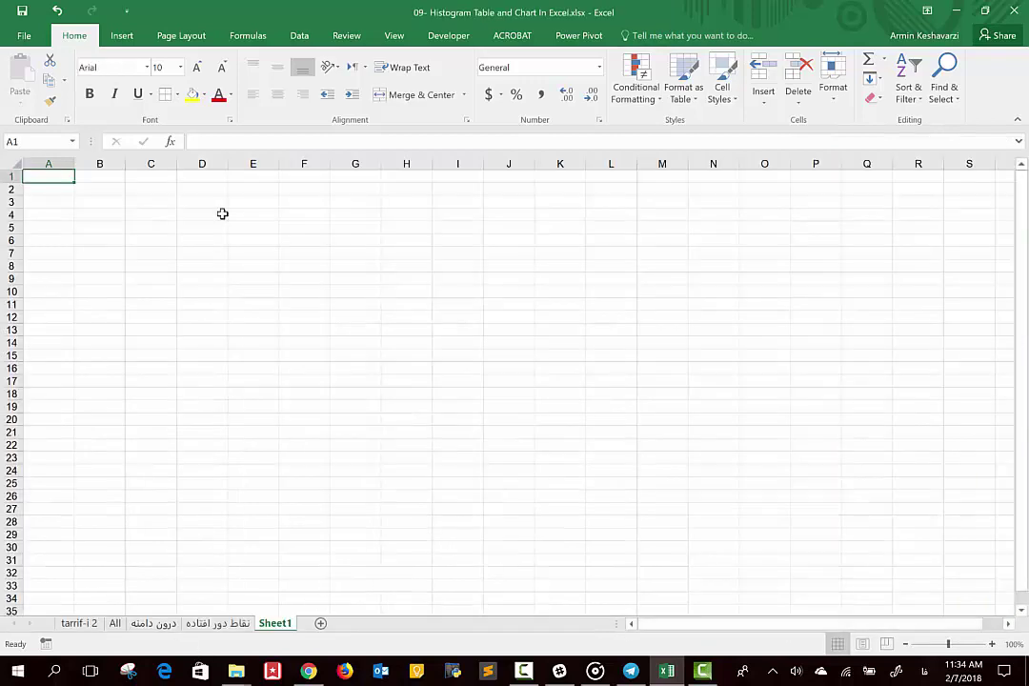
{"action": "left_click", "coordinate": [299, 39]}
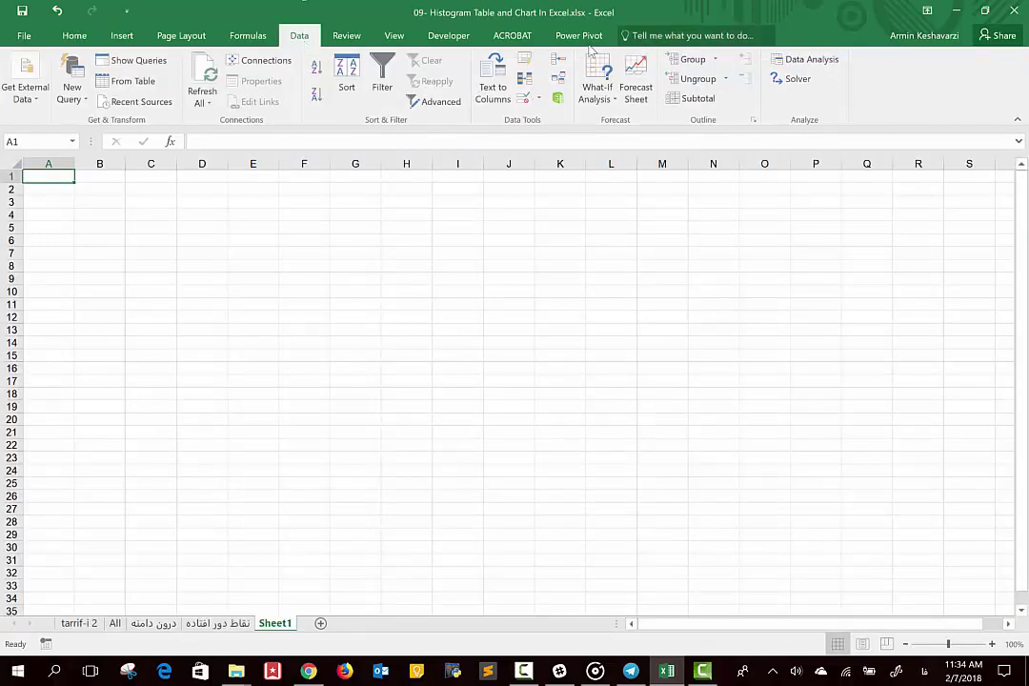
{"action": "left_click", "coordinate": [191, 36]}
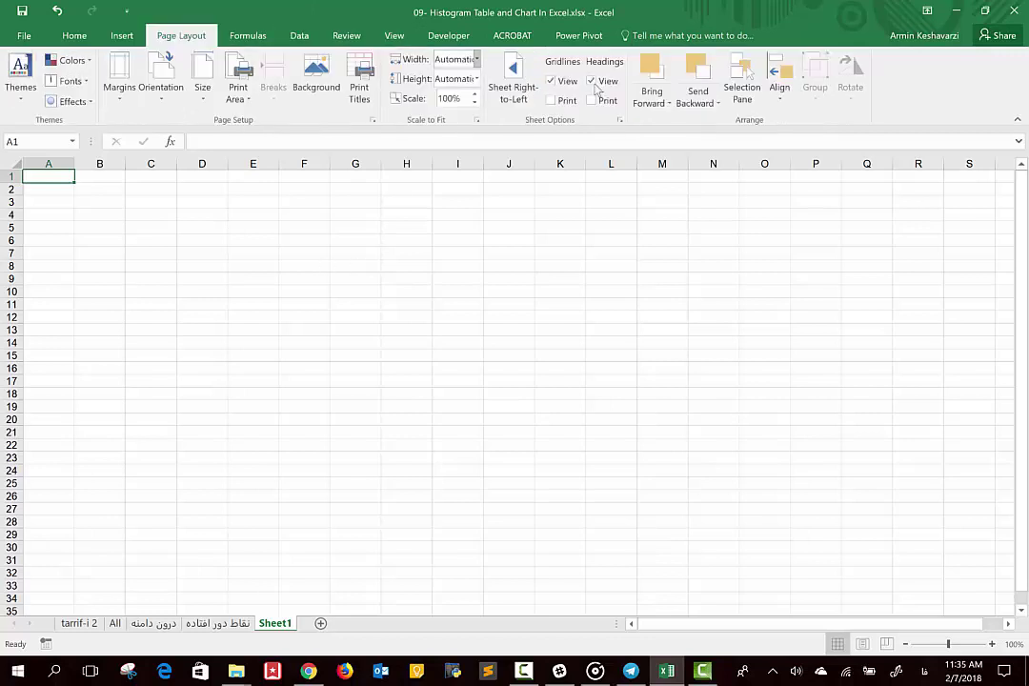
{"action": "left_click", "coordinate": [495, 86]}
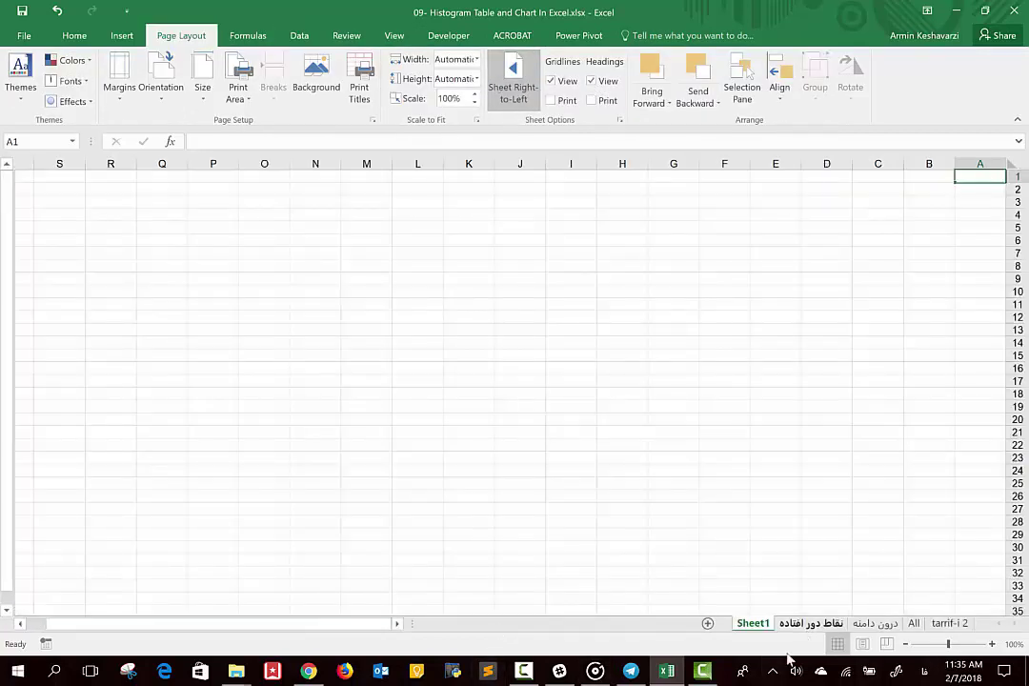
Rename the new sheet 'خیلی خاص', then return to نقاط دور افتاده and select the top ten outliers A2:B11
{"action": "double_click", "coordinate": [746, 624]}
{"action": "type", "text": "خ"}
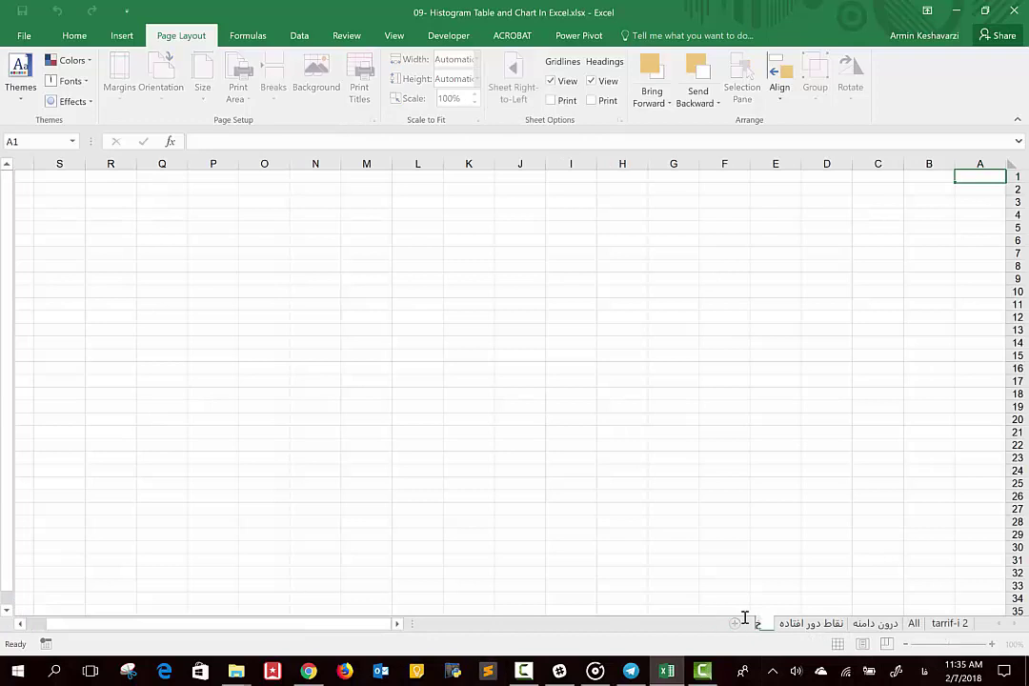
{"action": "type", "text": "یلی خاص"}
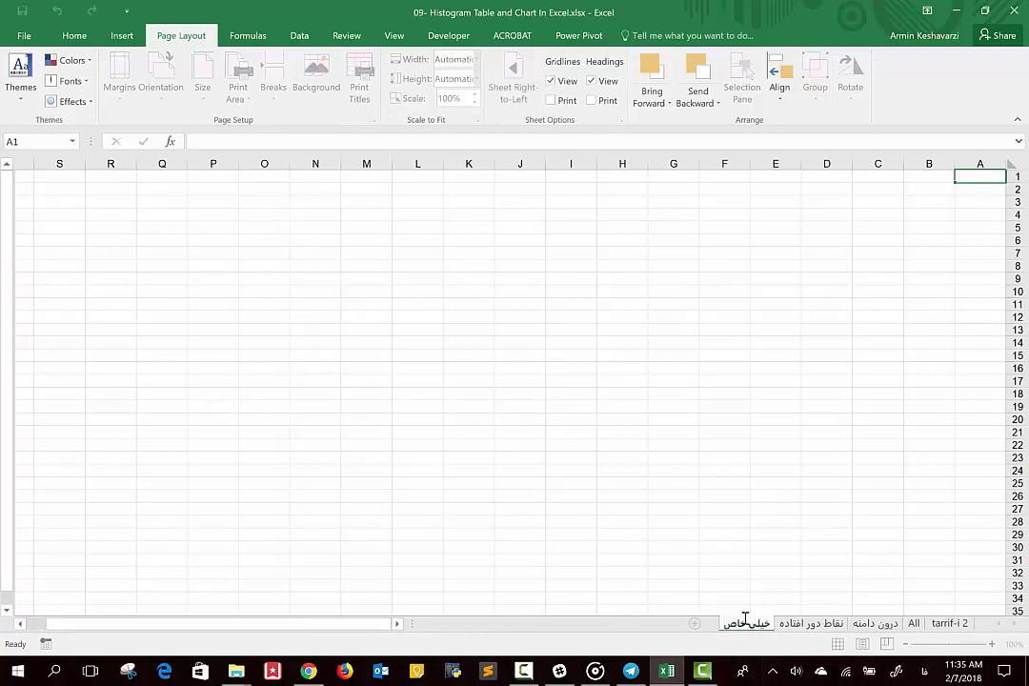
{"action": "key", "text": "Return"}
{"action": "left_click", "coordinate": [811, 623]}
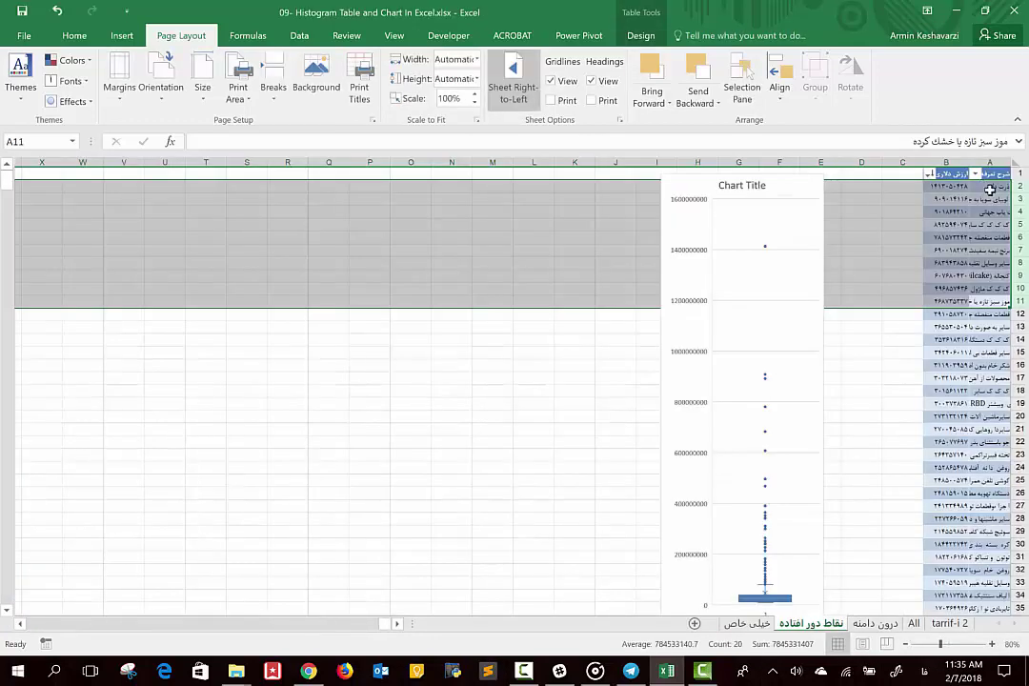
{"action": "left_click_drag", "start_coordinate": [991, 187], "coordinate": [934, 301]}
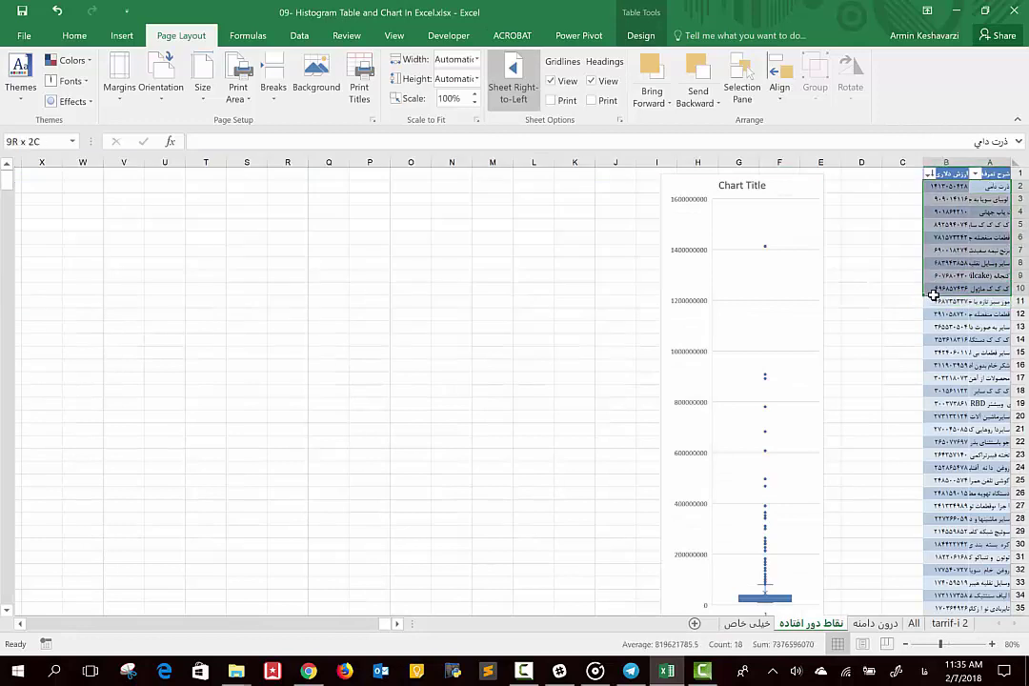
Paste the header and top ten outlier rows A1:B11 into خیلی خاص at A1, then return
{"action": "key", "text": "ctrl+c"}
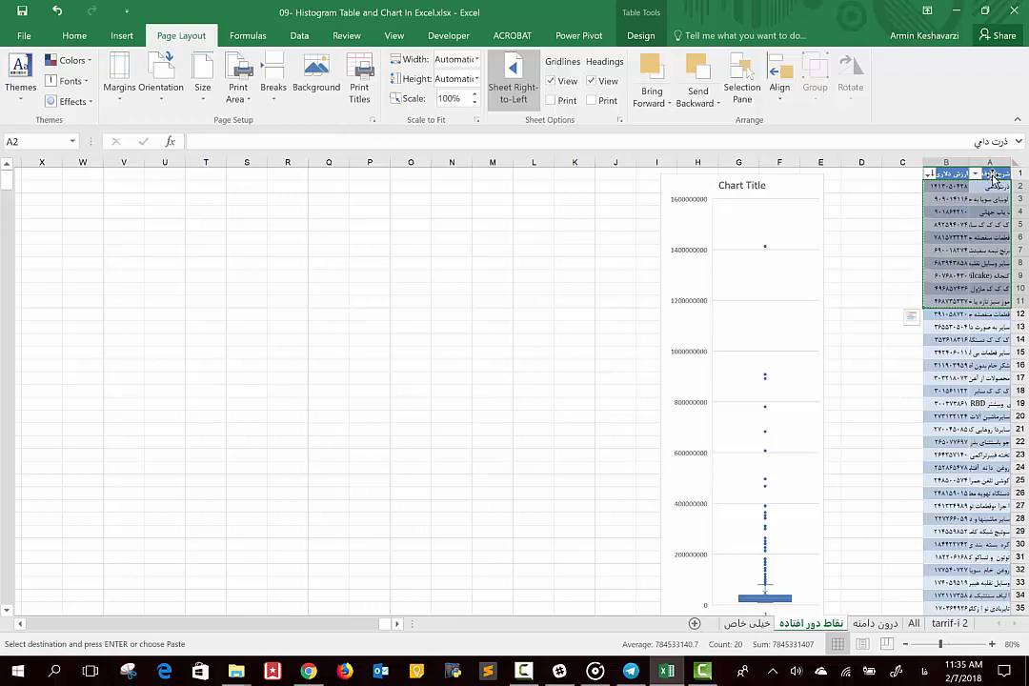
{"action": "left_click_drag", "start_coordinate": [991, 177], "coordinate": [940, 308]}
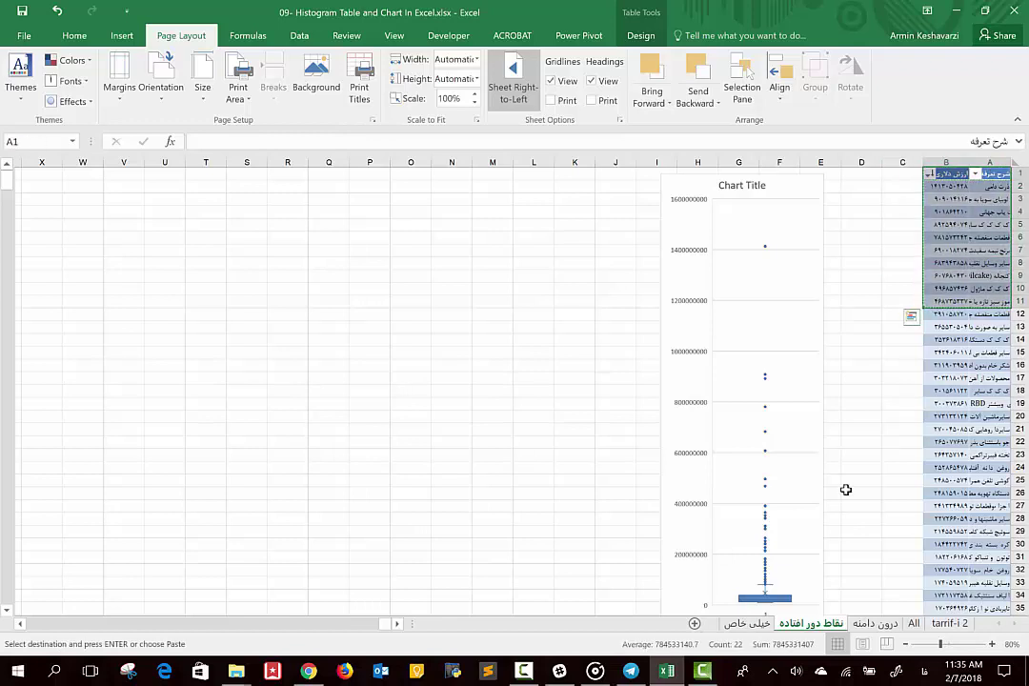
{"action": "key", "text": "ctrl+Page_Down"}
{"action": "key", "text": "ctrl+v"}
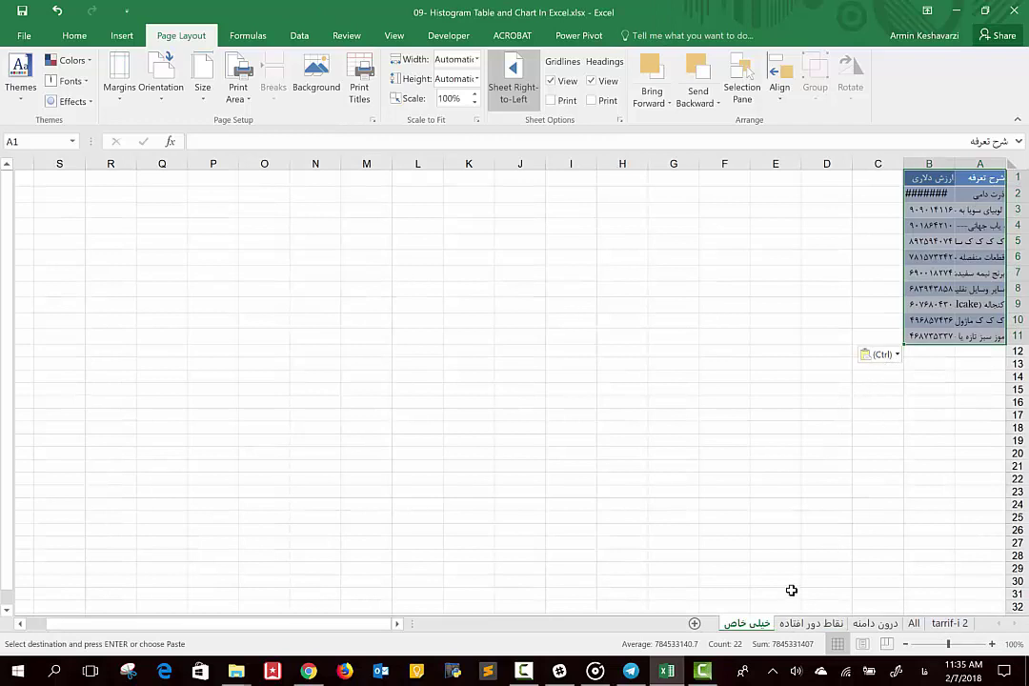
{"action": "key", "text": "ctrl+Page_Up"}
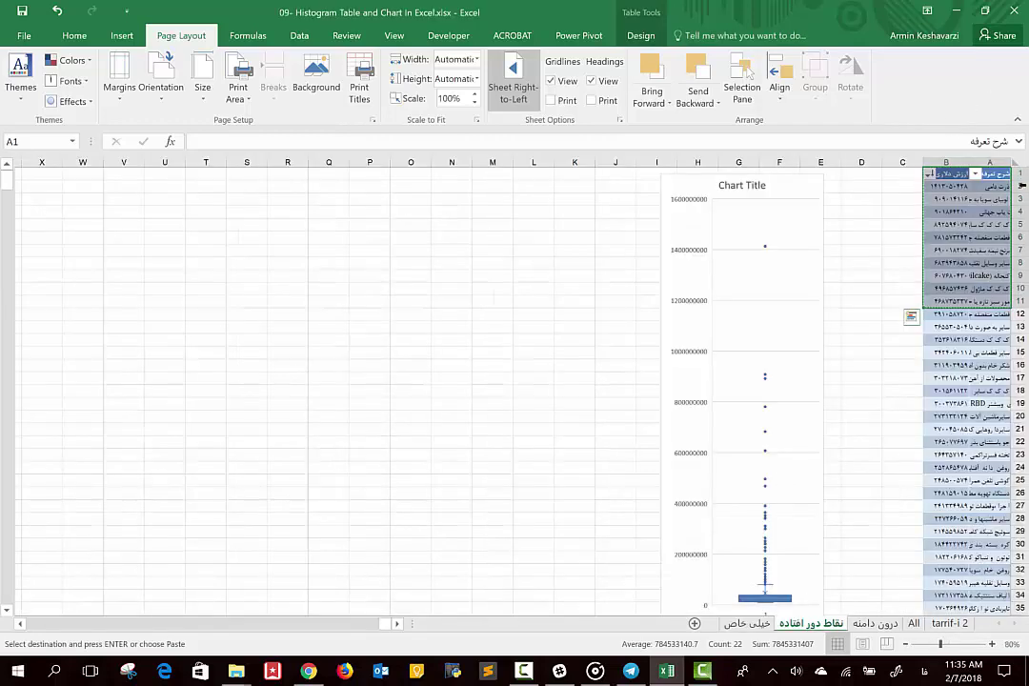
Delete rows 2 through 11 holding the top ten outliers from نقاط دور افتاده
{"action": "left_click_drag", "start_coordinate": [1018, 185], "coordinate": [1012, 301]}
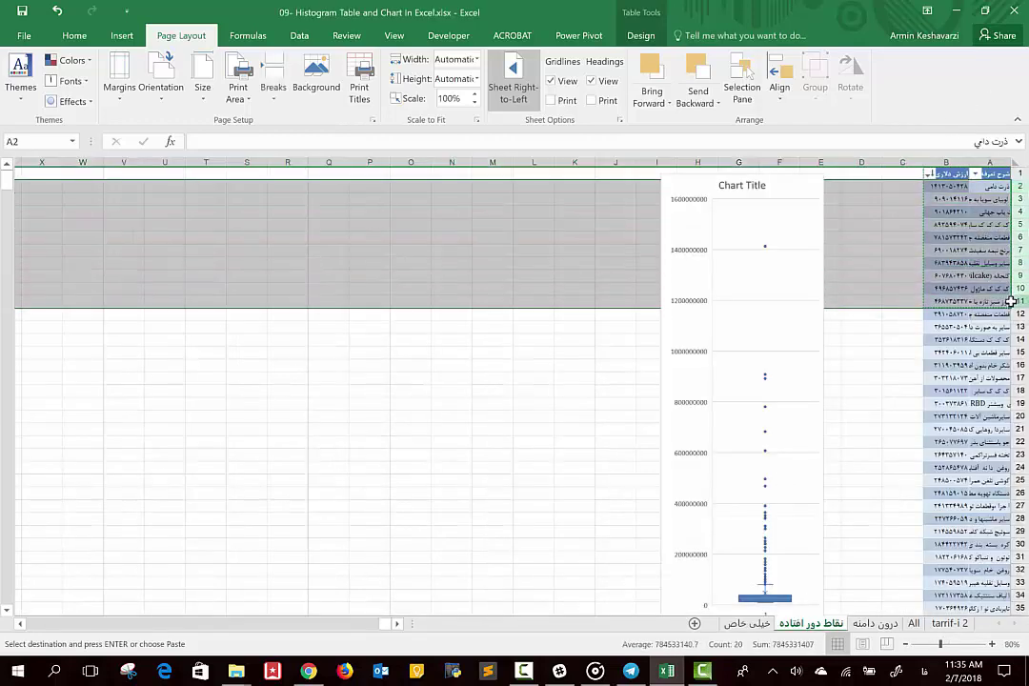
{"action": "right_click", "coordinate": [1014, 302]}
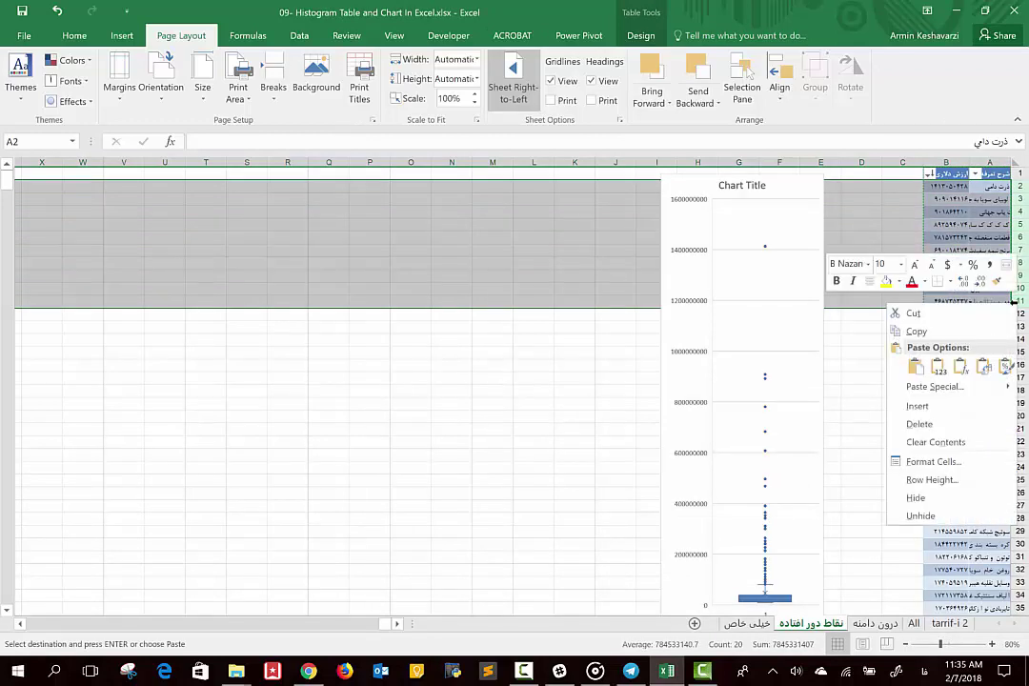
{"action": "left_click", "coordinate": [956, 425]}
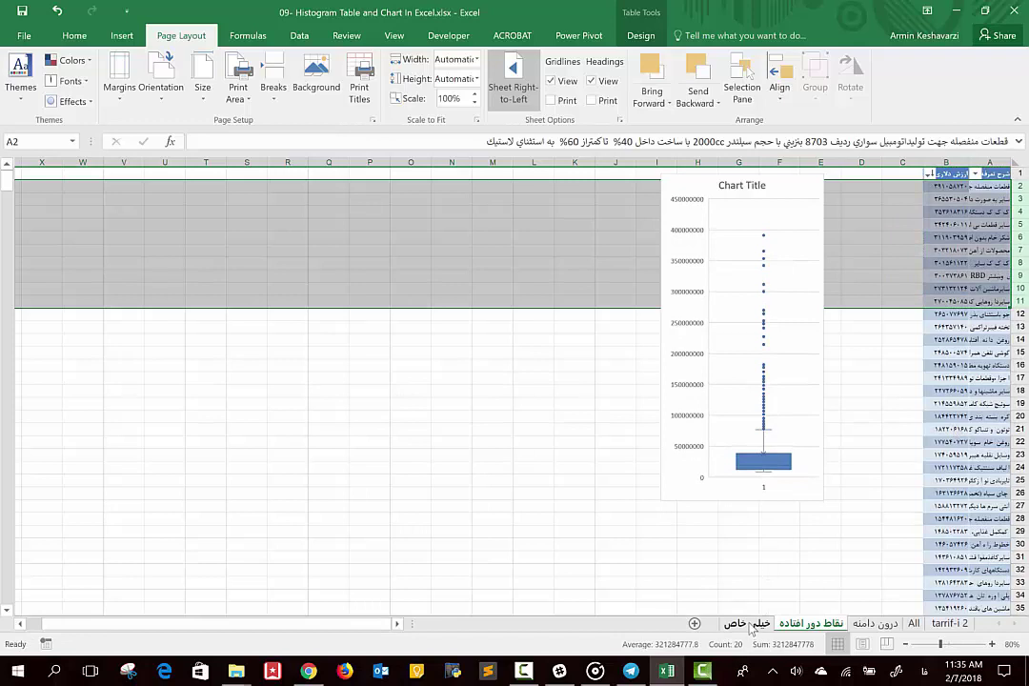
Autofit column B on خیلی خاص, then go back to نقاط دور افتاده and select B4
{"action": "left_click", "coordinate": [747, 623]}
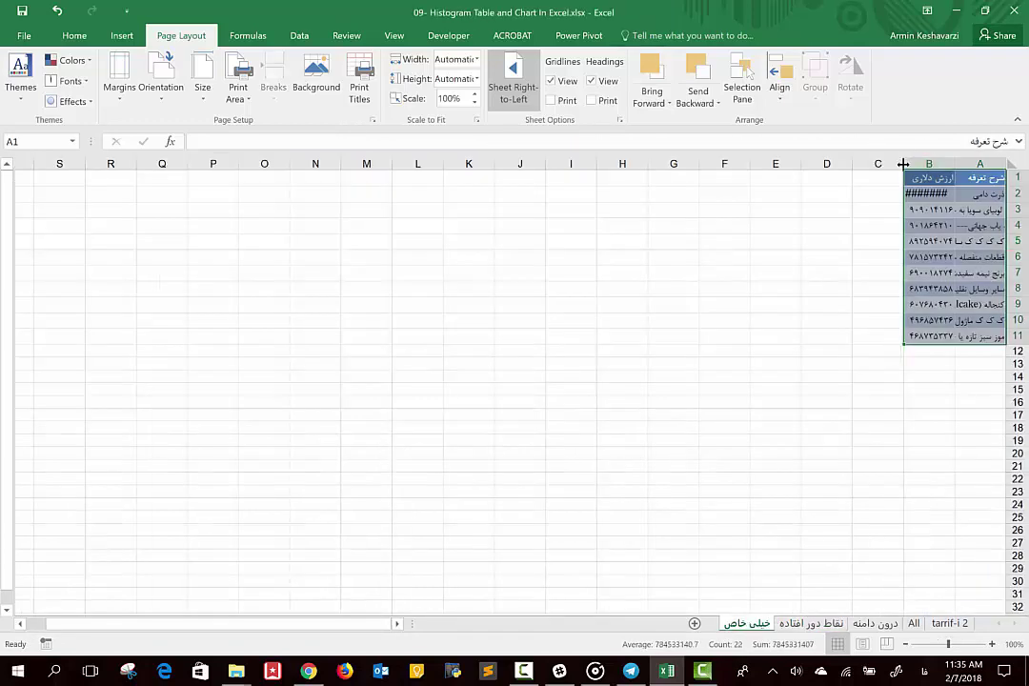
{"action": "double_click", "coordinate": [903, 164]}
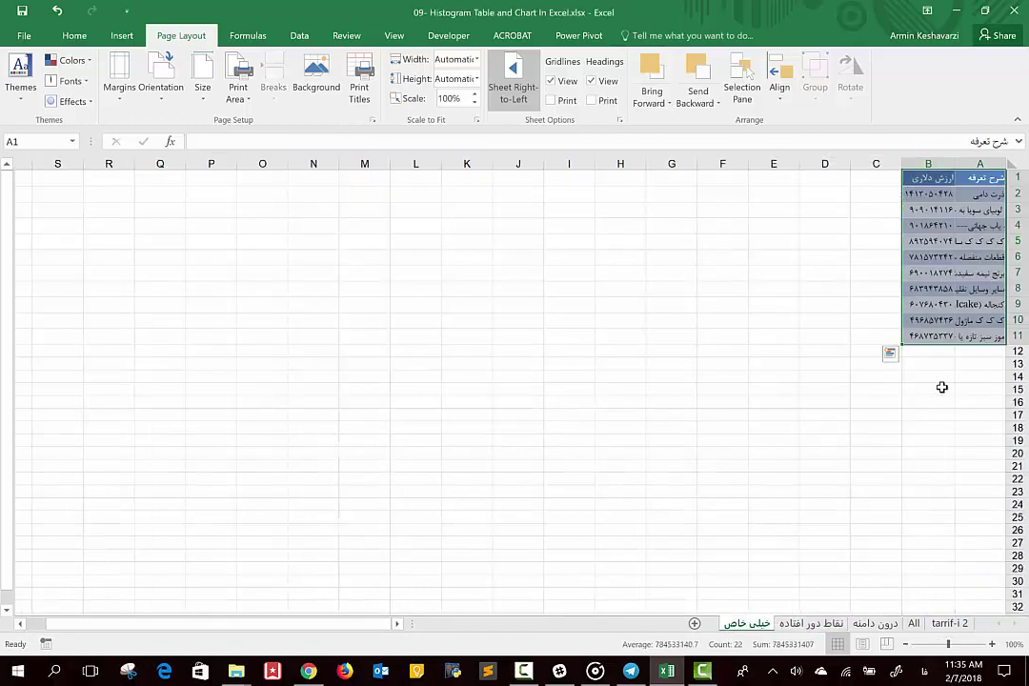
{"action": "left_click", "coordinate": [811, 624]}
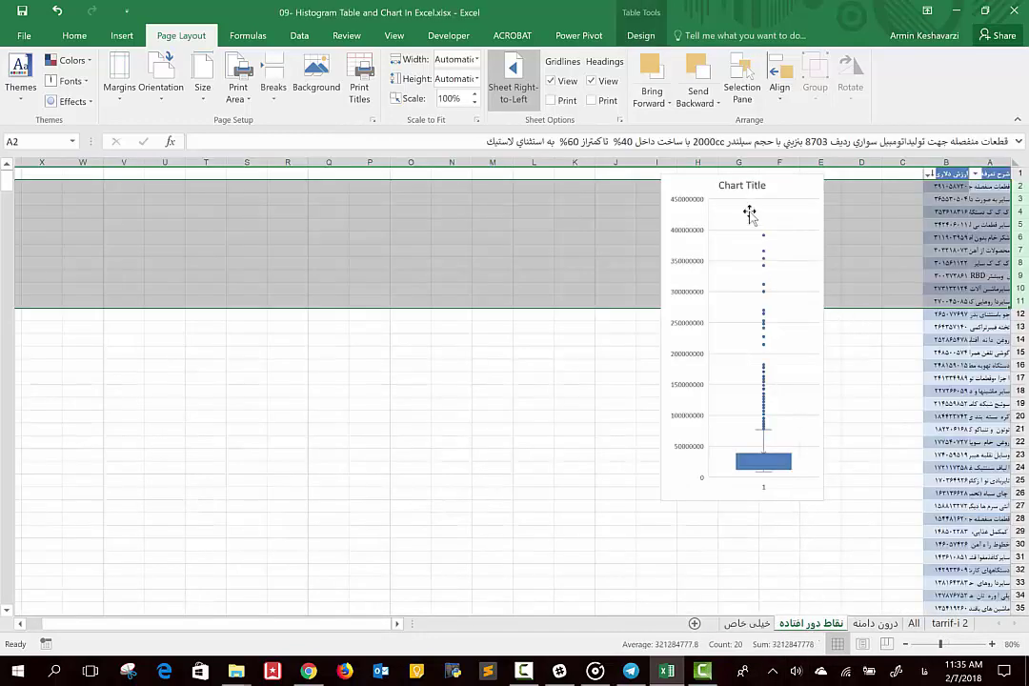
{"action": "left_click", "coordinate": [943, 212]}
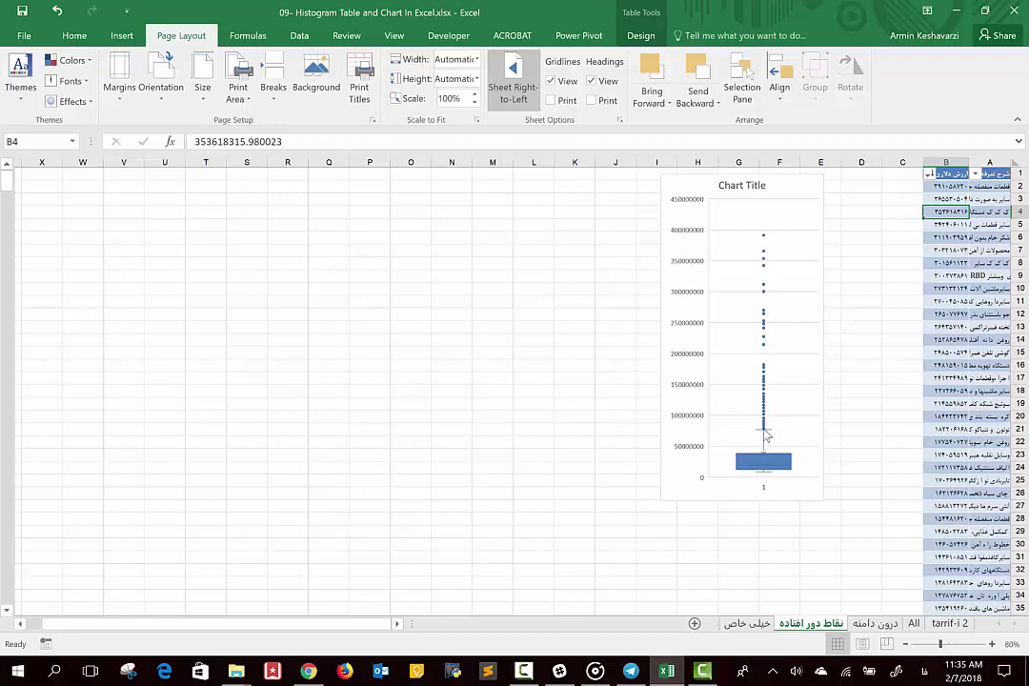
{"action": "mouse_move", "coordinate": [765, 434]}
Insert a Statistic histogram chart of column B's dollar values
{"action": "double_click", "coordinate": [966, 162]}
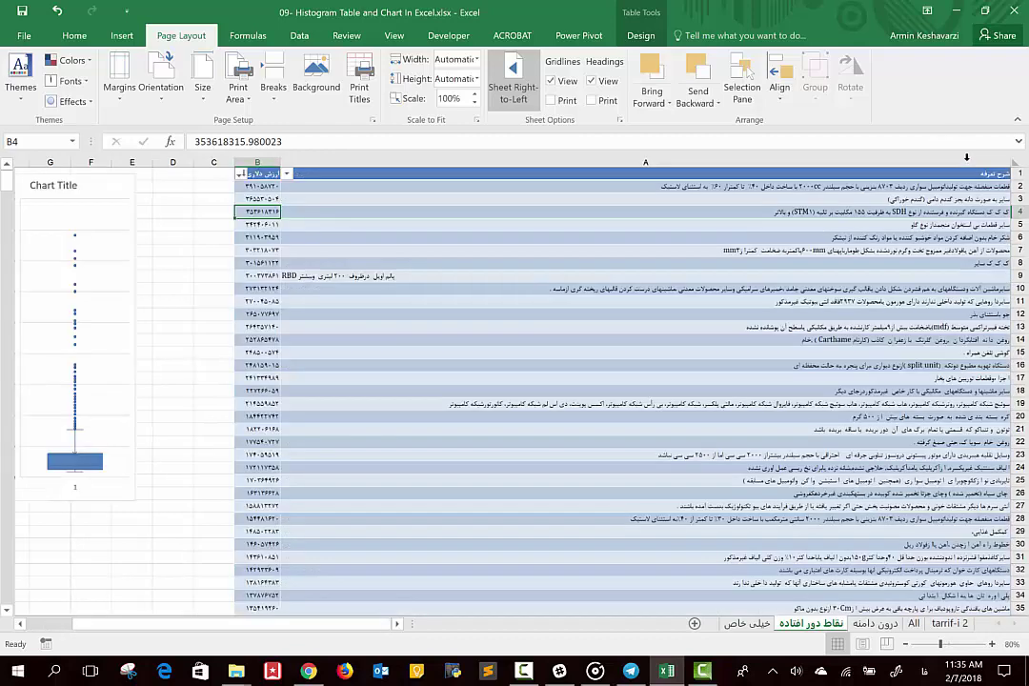
{"action": "key", "text": "ctrl+z"}
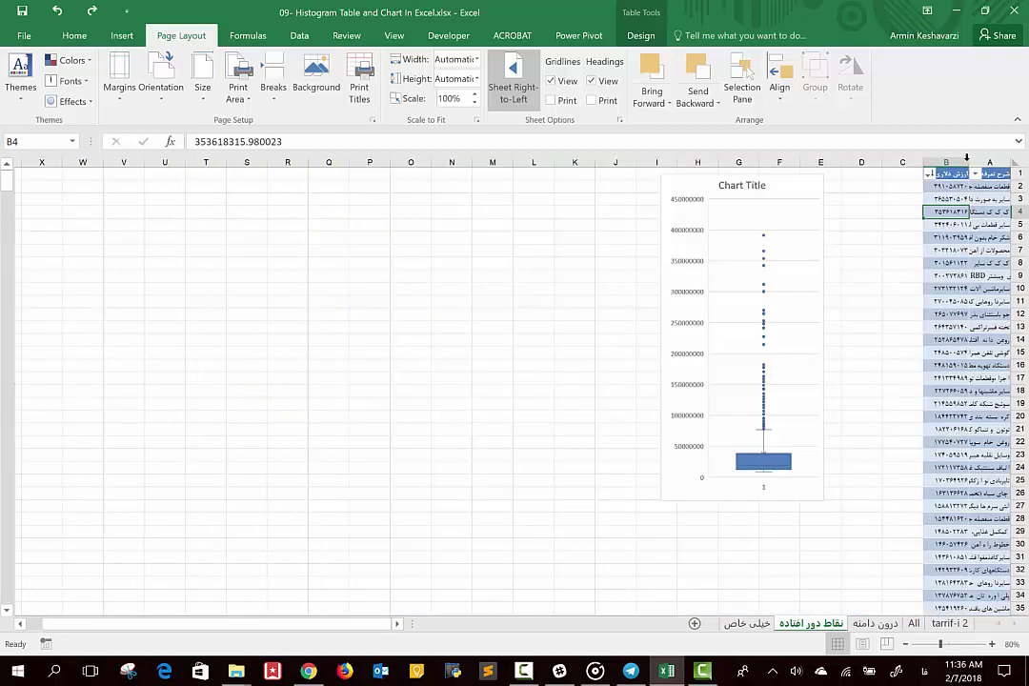
{"action": "left_click", "coordinate": [947, 169]}
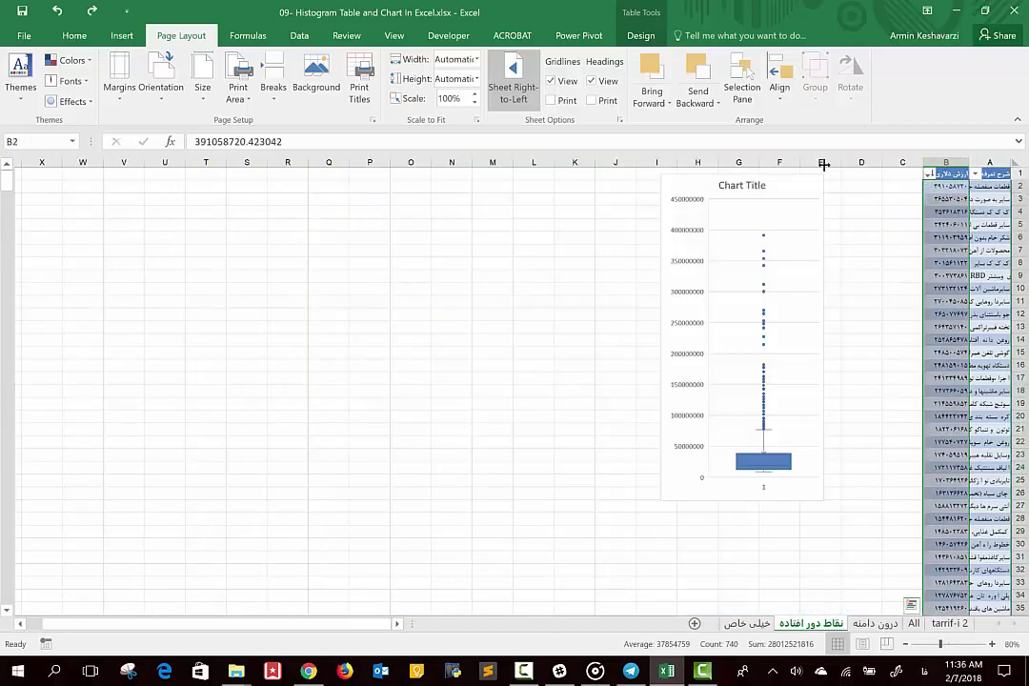
{"action": "left_click", "coordinate": [108, 43]}
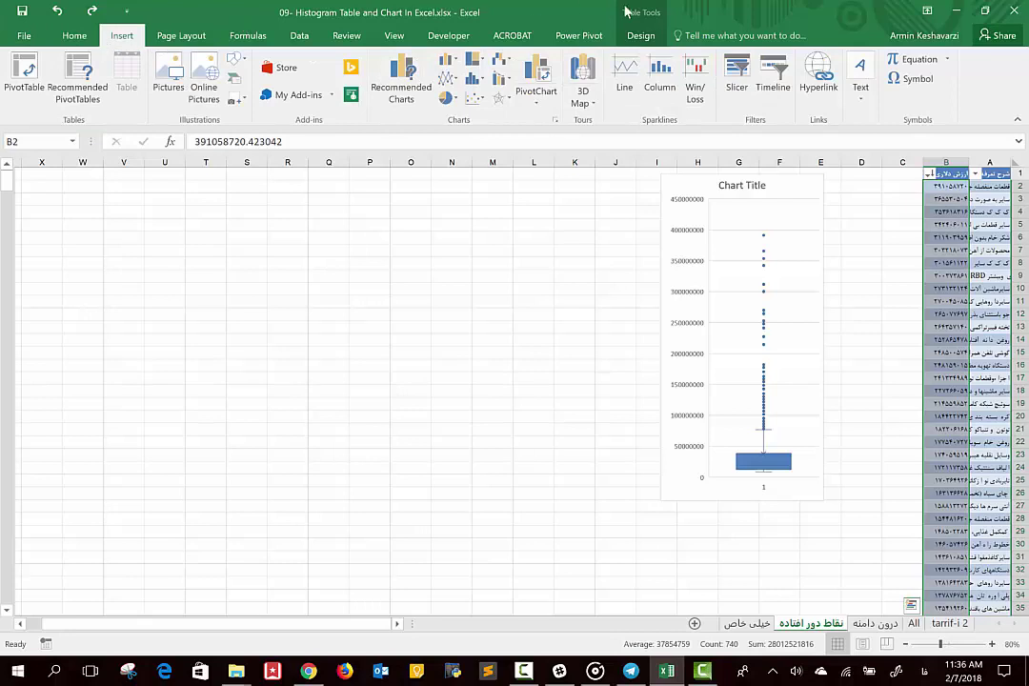
{"action": "left_click", "coordinate": [473, 79]}
{"action": "left_click", "coordinate": [476, 118]}
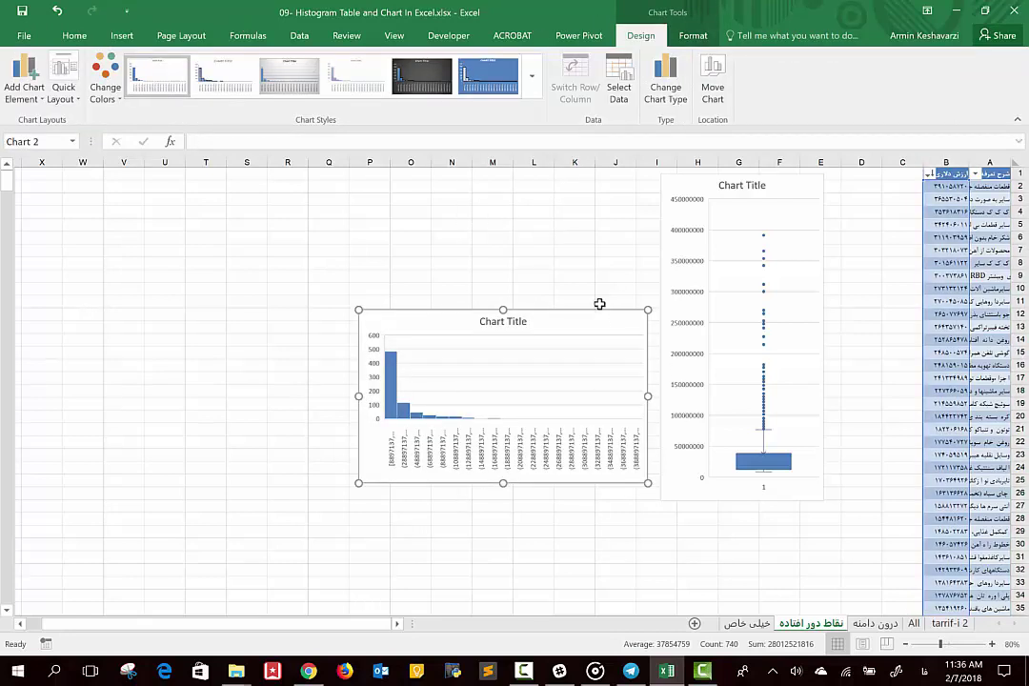
Move the histogram beside the box plot and enlarge it from its lower-left corner
{"action": "left_click_drag", "start_coordinate": [600, 303], "coordinate": [614, 175]}
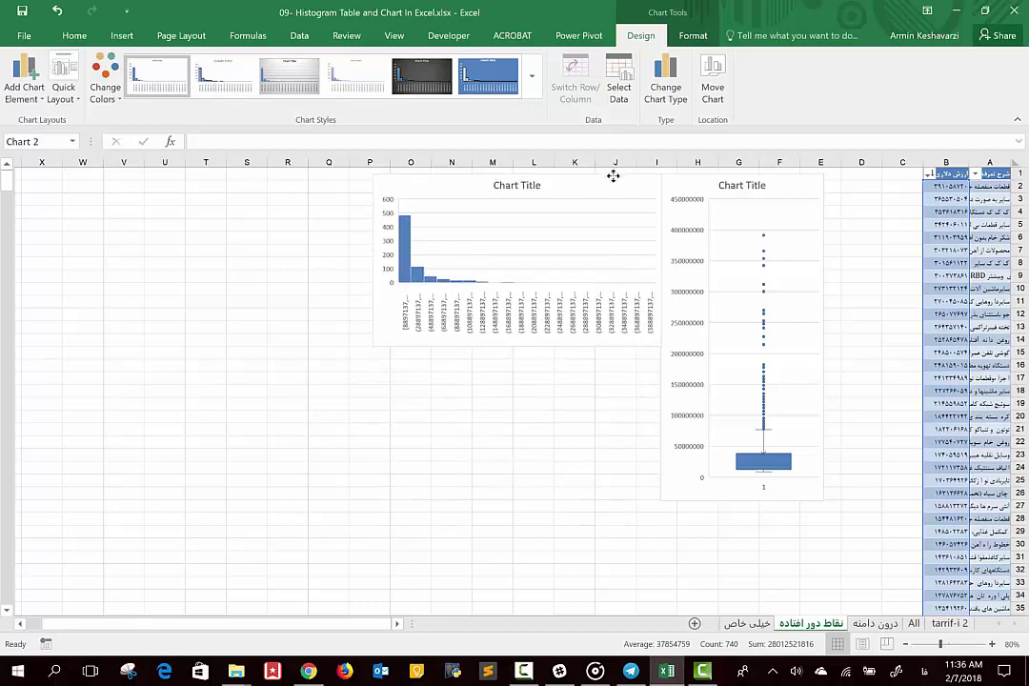
{"action": "left_click_drag", "start_coordinate": [372, 349], "coordinate": [270, 498]}
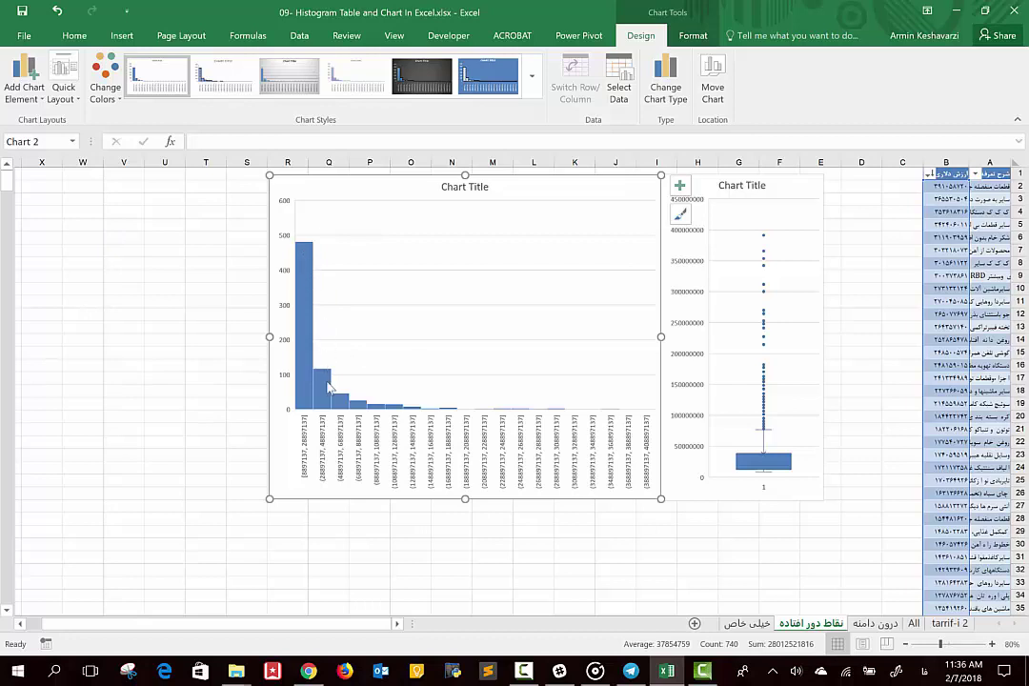
{"action": "left_click", "coordinate": [863, 627]}
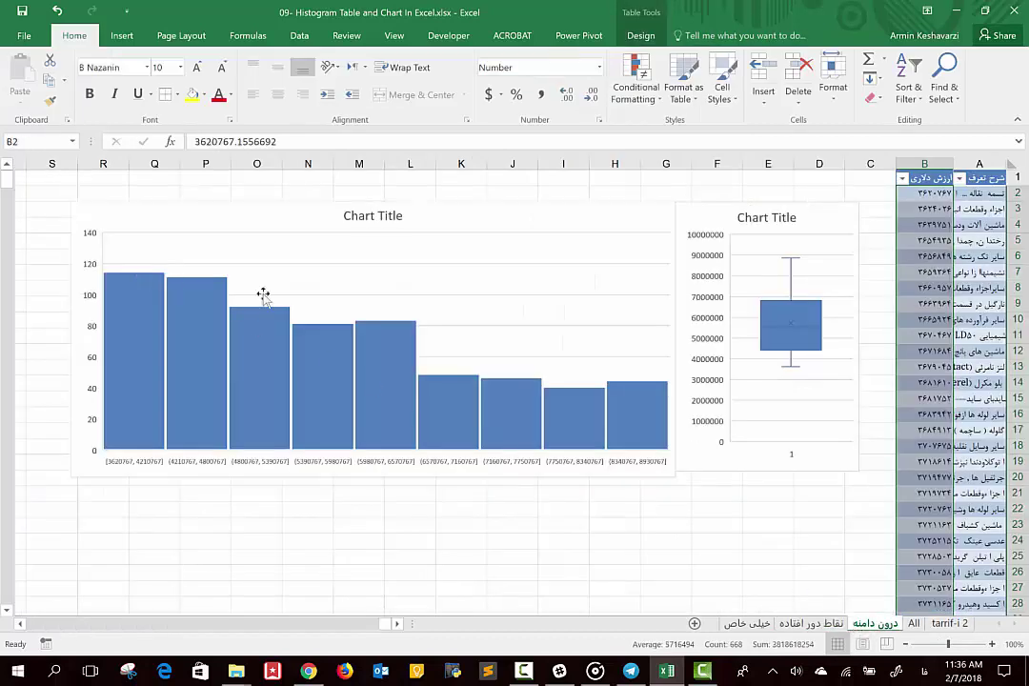
Annotate the نقاط دور افتاده histogram in a Windows Ink screen sketch, then discard it
{"action": "left_click", "coordinate": [813, 624]}
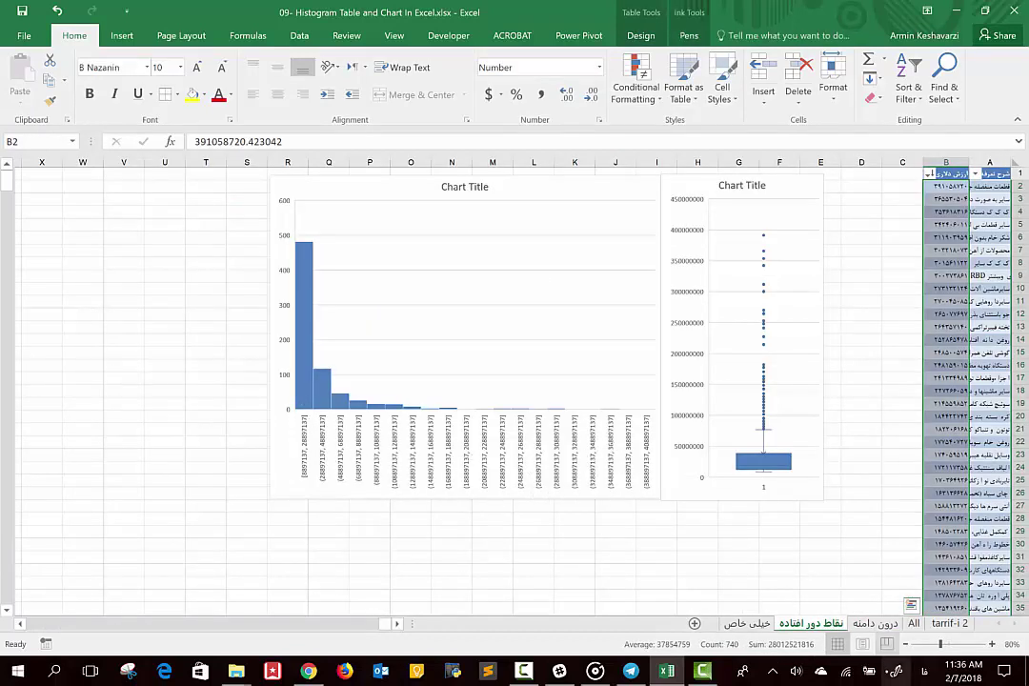
{"action": "left_click", "coordinate": [896, 671]}
{"action": "left_click", "coordinate": [891, 390]}
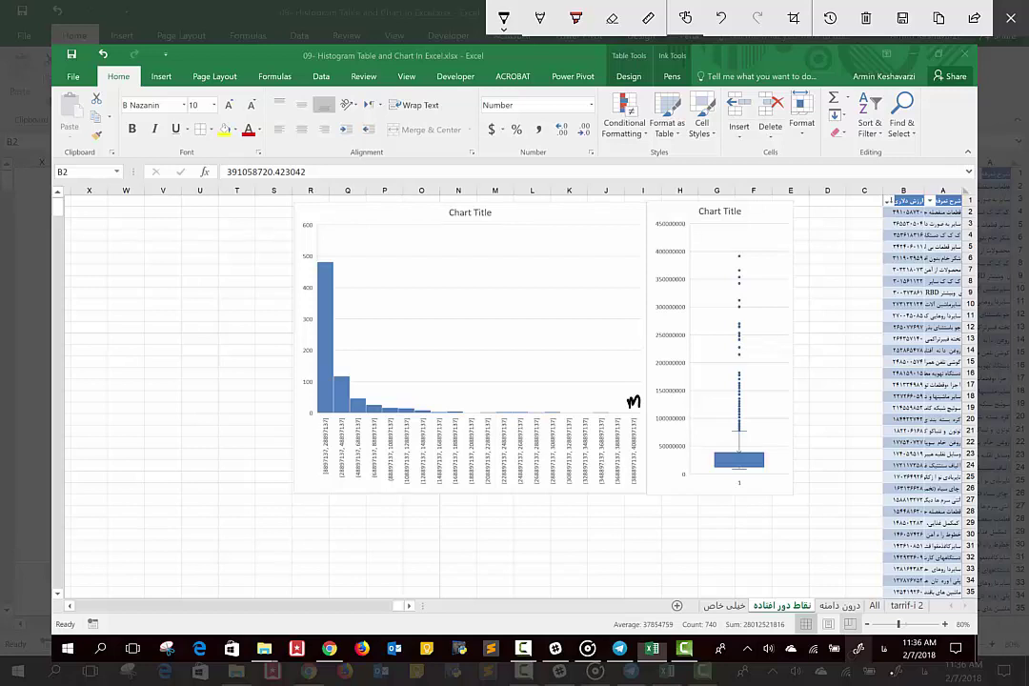
{"action": "left_click_drag", "start_coordinate": [638, 455], "coordinate": [315, 446]}
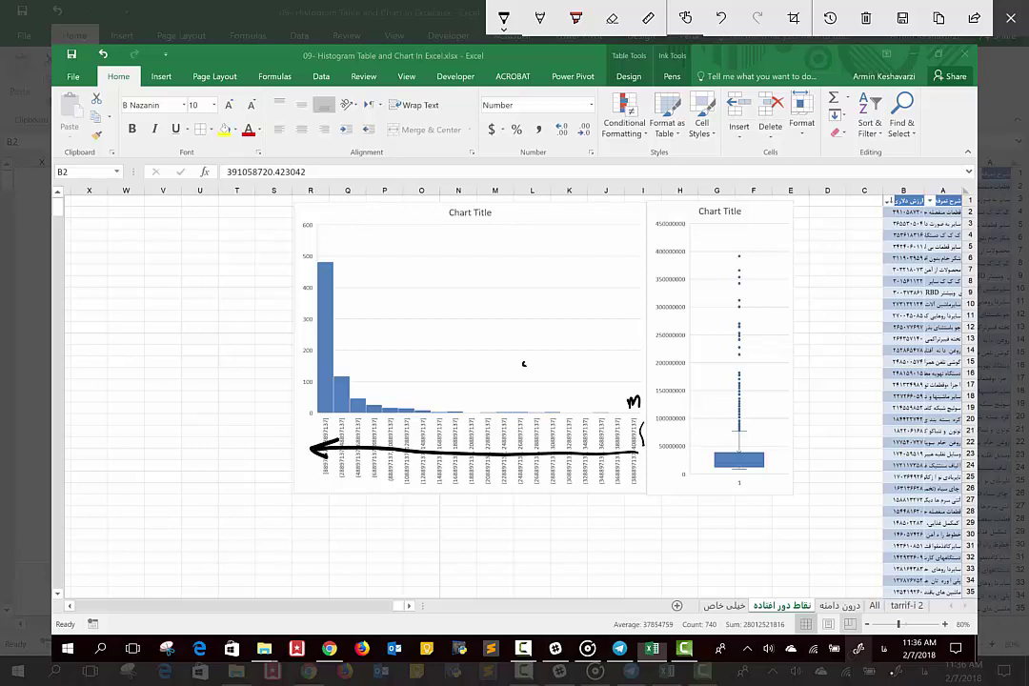
{"action": "mouse_move", "coordinate": [450, 364]}
{"action": "left_mouse_down"}
{"action": "mouse_move", "coordinate": [436, 387]}
{"action": "mouse_move", "coordinate": [591, 385]}
{"action": "left_mouse_up"}
{"action": "left_click_drag", "start_coordinate": [448, 429], "coordinate": [569, 385]}
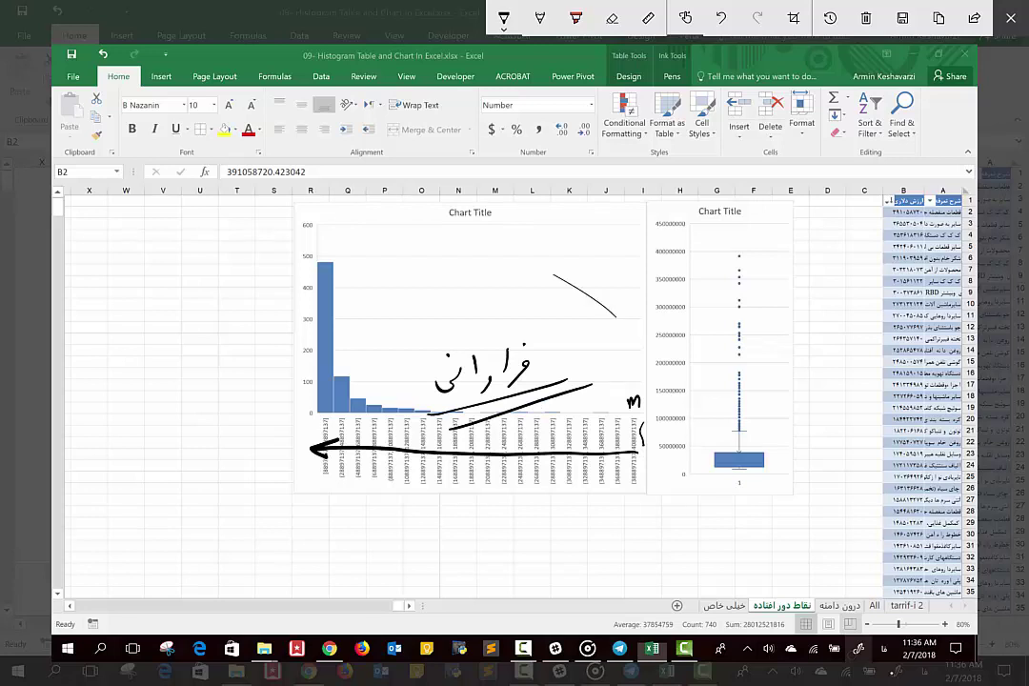
{"action": "key", "text": "ctrl+z"}
{"action": "key", "text": "ctrl+z"}
{"action": "key", "text": "ctrl+z"}
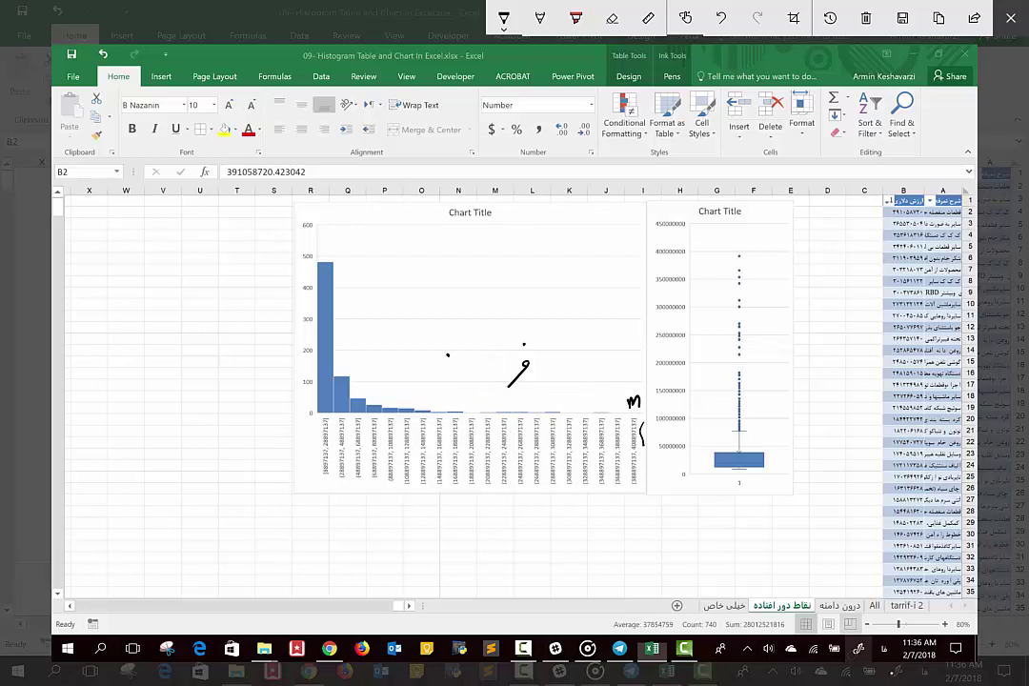
{"action": "key", "text": "Escape"}
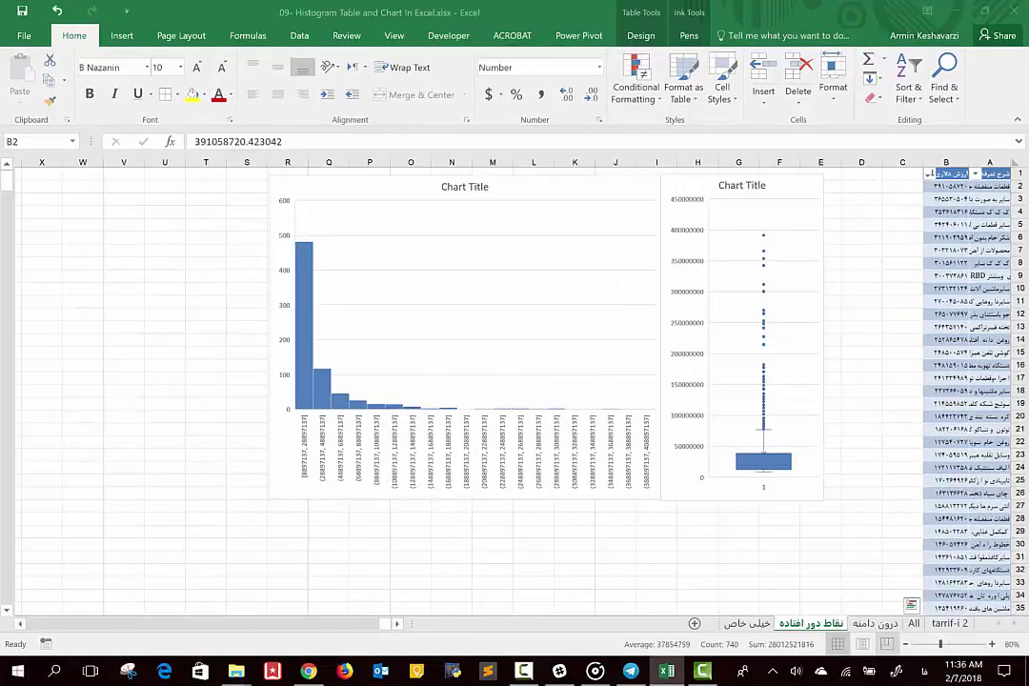
On the درون دامنه sheet, sketch over the histogram's bins and falling trend, then discard the ink
{"action": "left_click", "coordinate": [869, 623]}
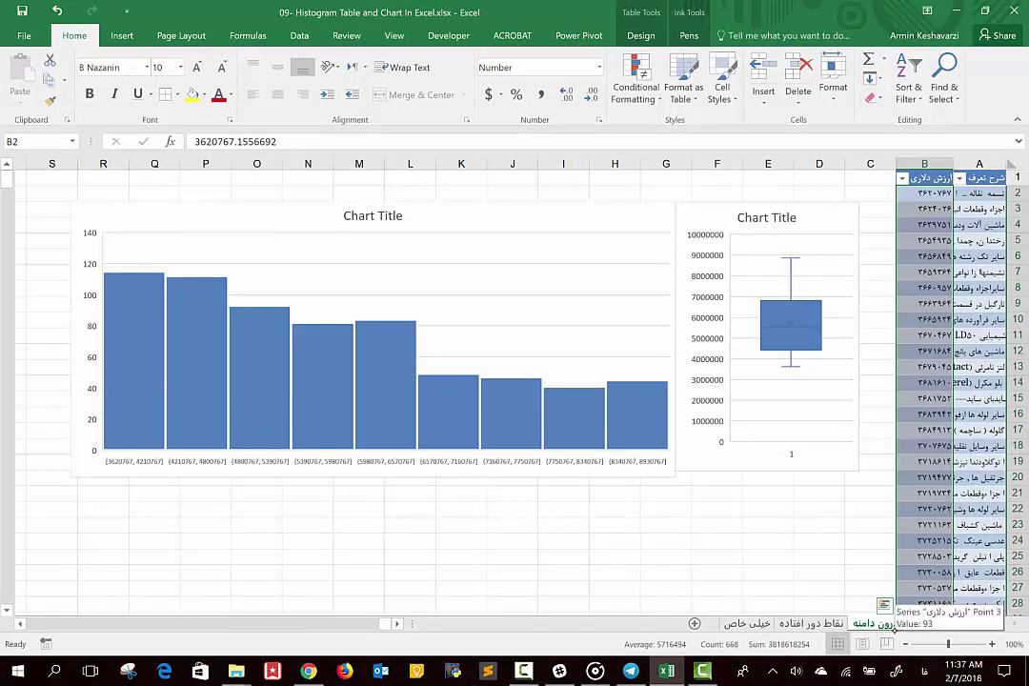
{"action": "key", "text": "super+w"}
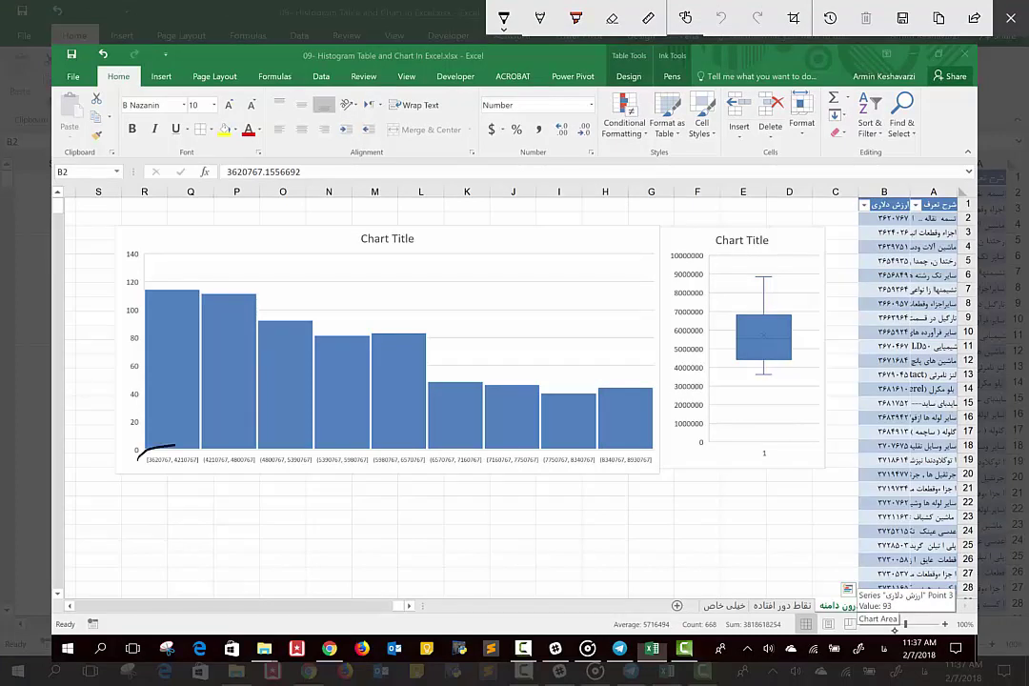
{"action": "mouse_move", "coordinate": [174, 445]}
{"action": "left_mouse_down"}
{"action": "mouse_move", "coordinate": [547, 420]}
{"action": "mouse_move", "coordinate": [119, 461]}
{"action": "left_mouse_up"}
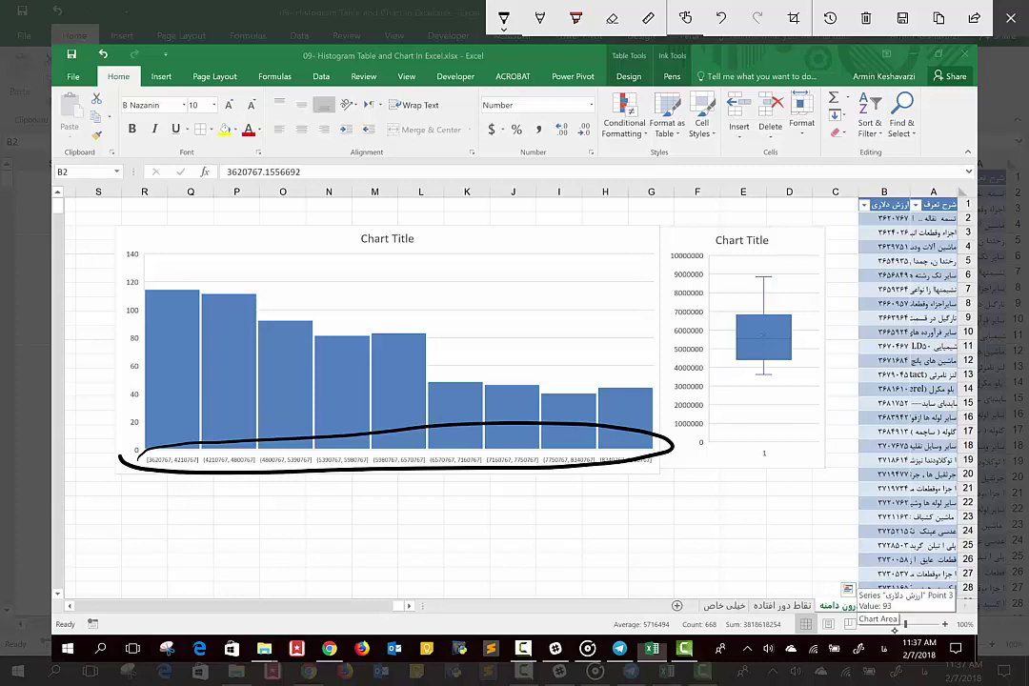
{"action": "mouse_move", "coordinate": [648, 387]}
{"action": "left_mouse_down"}
{"action": "mouse_move", "coordinate": [145, 282]}
{"action": "mouse_move", "coordinate": [172, 305]}
{"action": "left_mouse_up"}
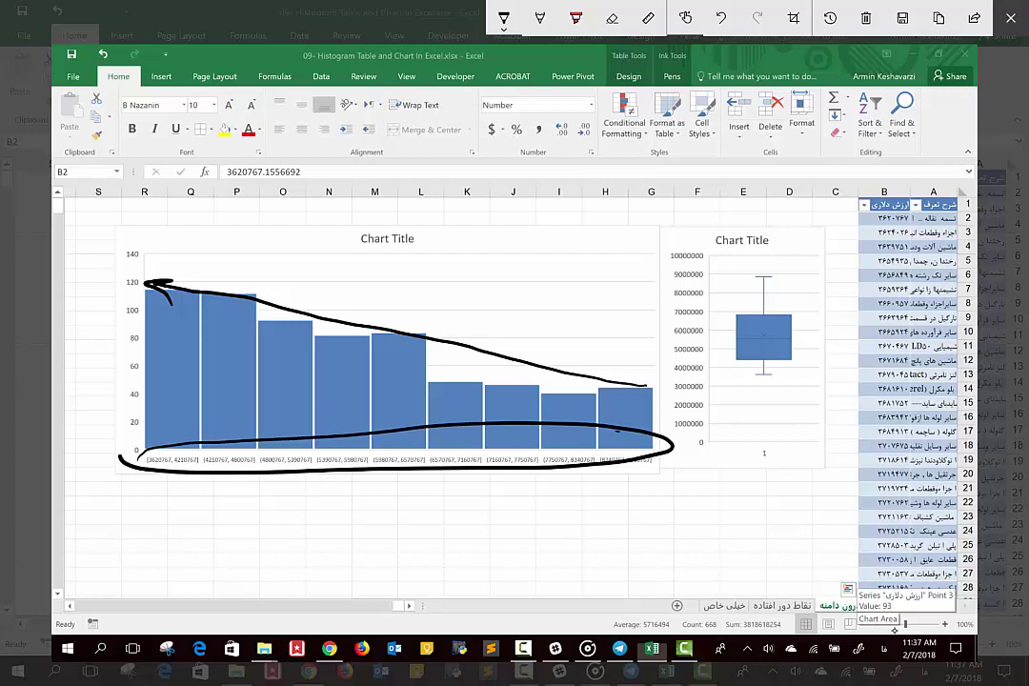
{"action": "left_click_drag", "start_coordinate": [343, 419], "coordinate": [351, 418]}
{"action": "left_click_drag", "start_coordinate": [402, 420], "coordinate": [407, 423]}
{"action": "key", "text": "Escape"}
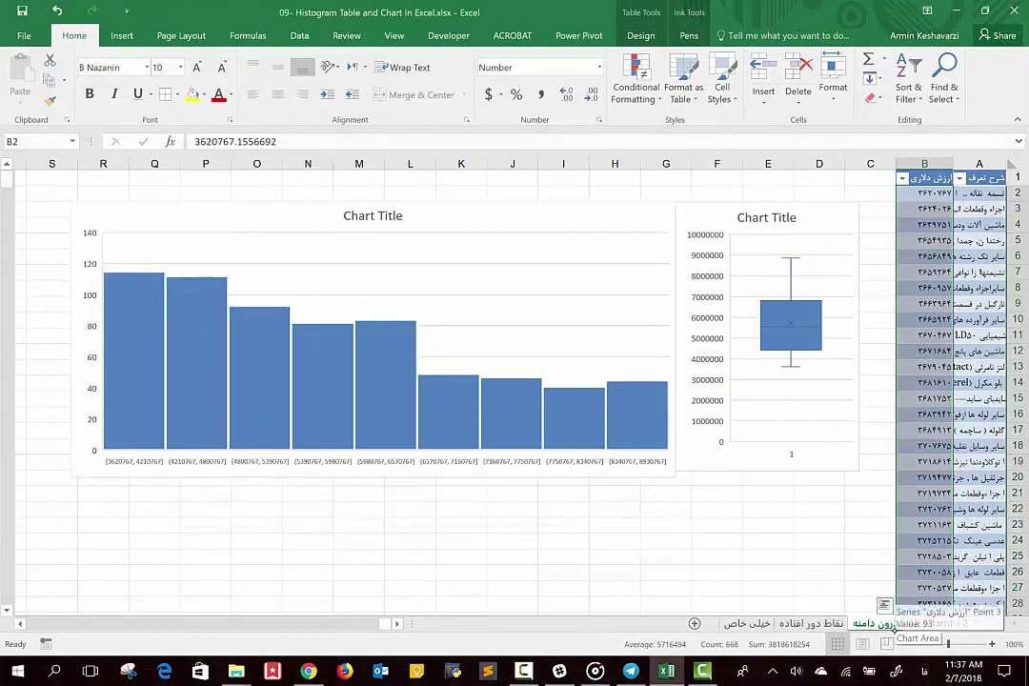
Adjust the درون دامنه histogram's height and move the box plot up to align with it
{"action": "left_click", "coordinate": [560, 475]}
{"action": "left_click_drag", "start_coordinate": [373, 476], "coordinate": [374, 470]}
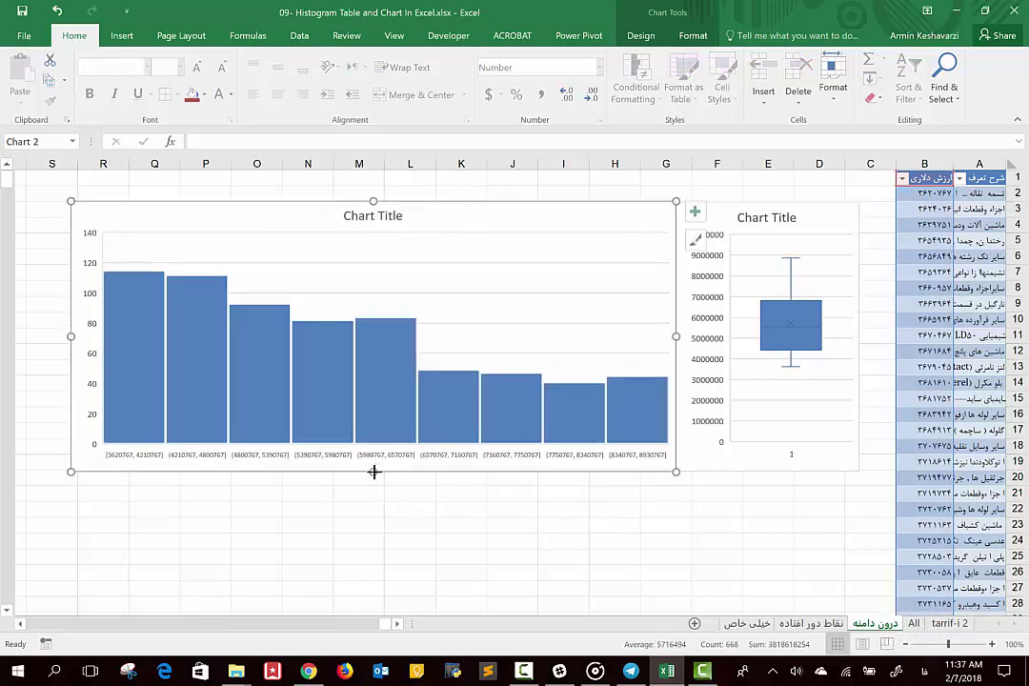
{"action": "left_click", "coordinate": [800, 209]}
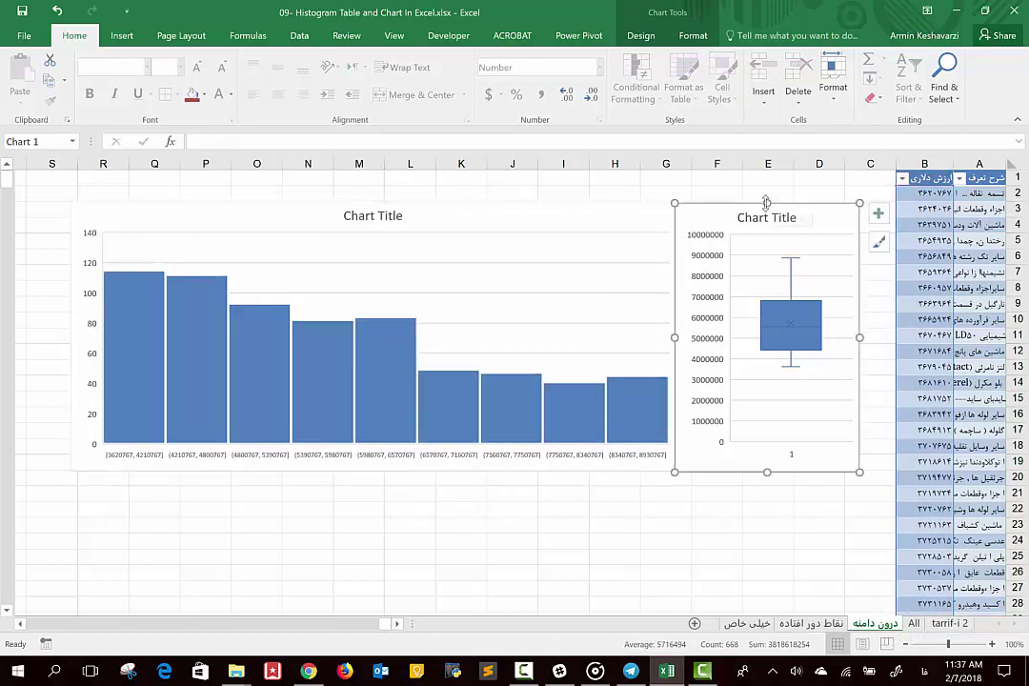
{"action": "left_click_drag", "start_coordinate": [765, 202], "coordinate": [765, 198]}
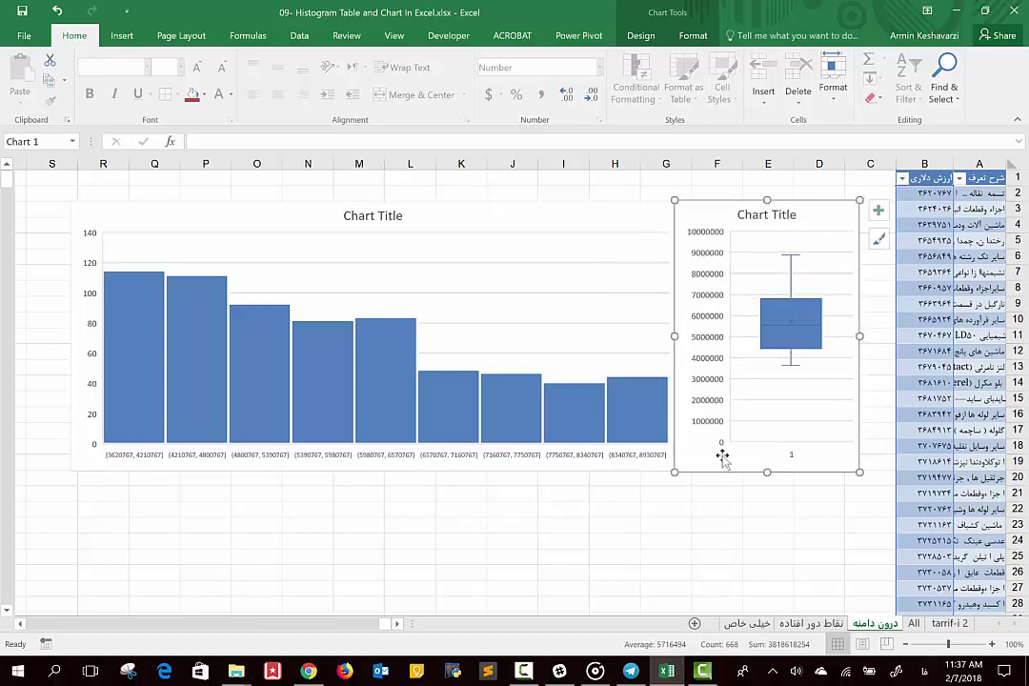
{"action": "left_click", "coordinate": [710, 518]}
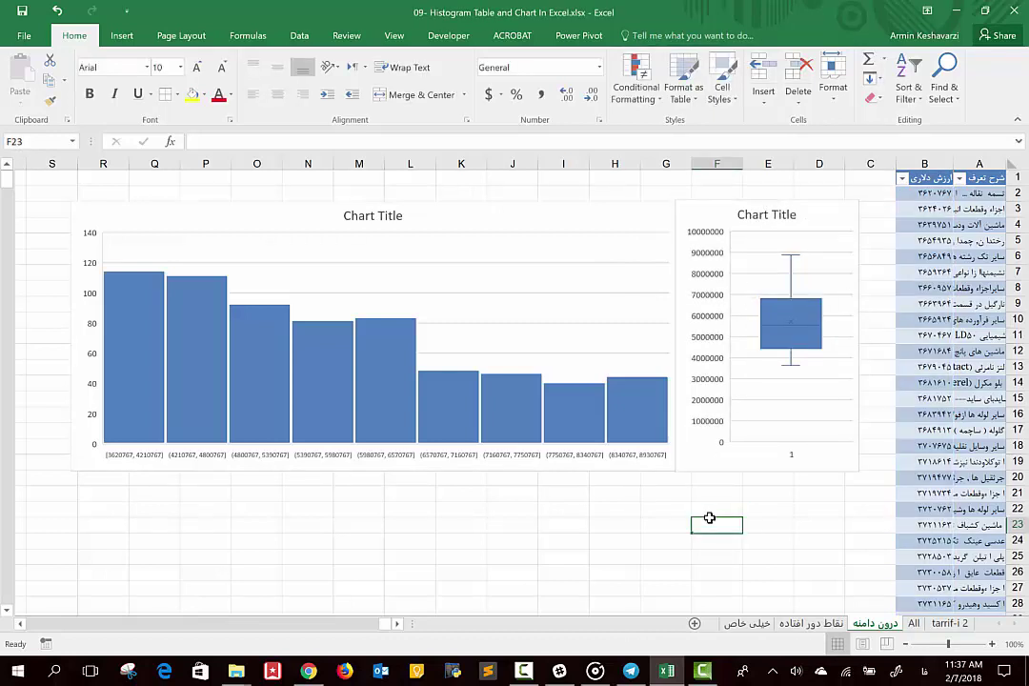
Back on نقاط دور افتاده, resize the histogram from its bottom edge
{"action": "left_click", "coordinate": [805, 624]}
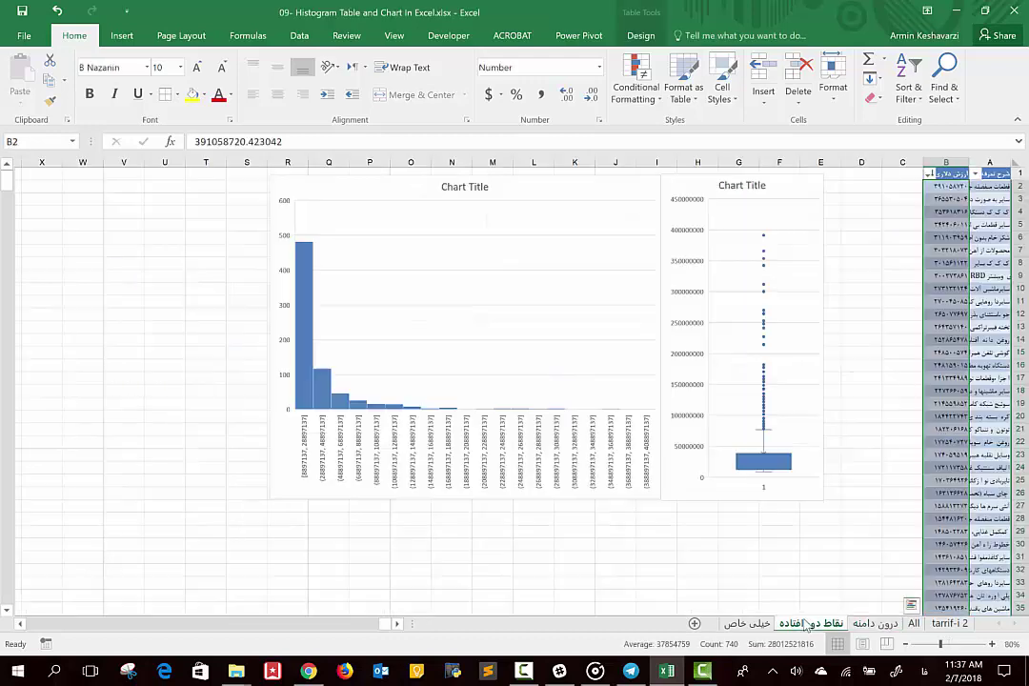
{"action": "left_click", "coordinate": [569, 503]}
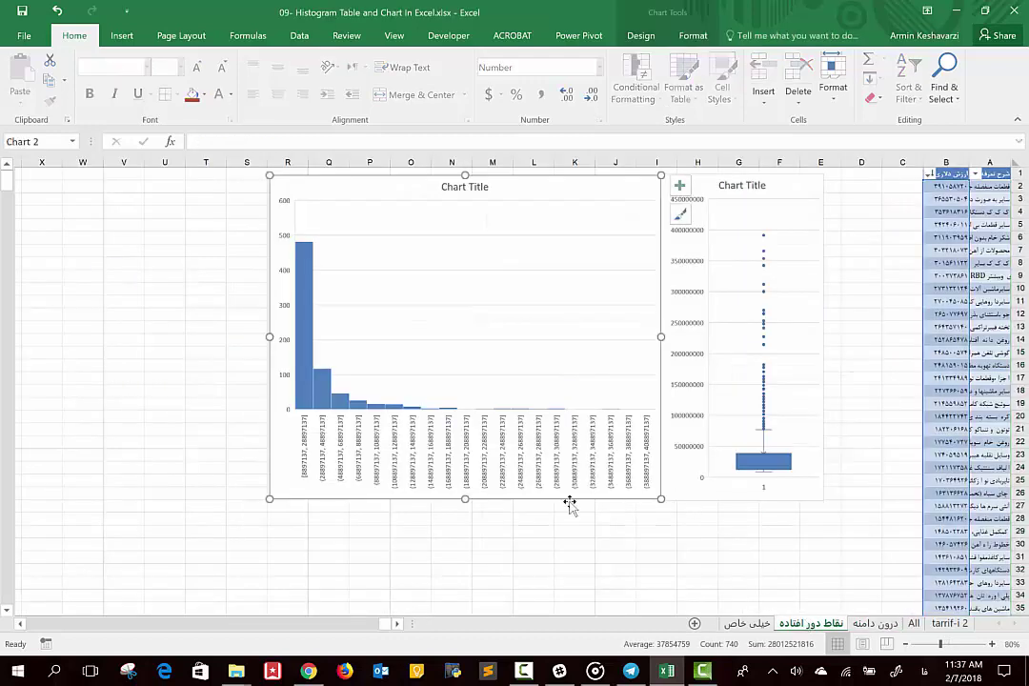
{"action": "left_click_drag", "start_coordinate": [464, 499], "coordinate": [462, 502]}
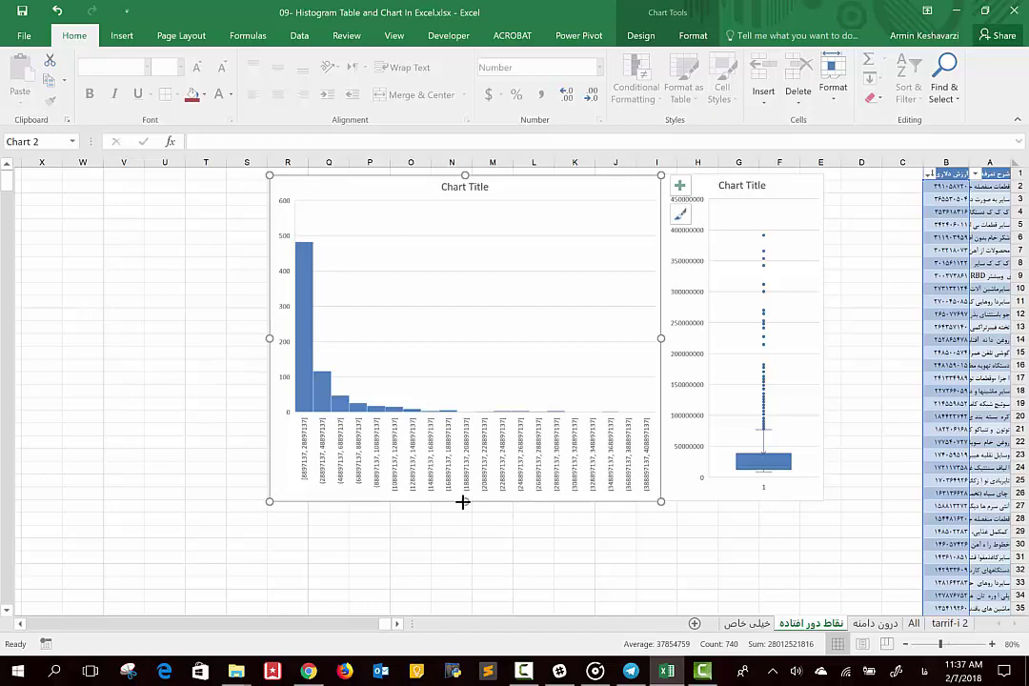